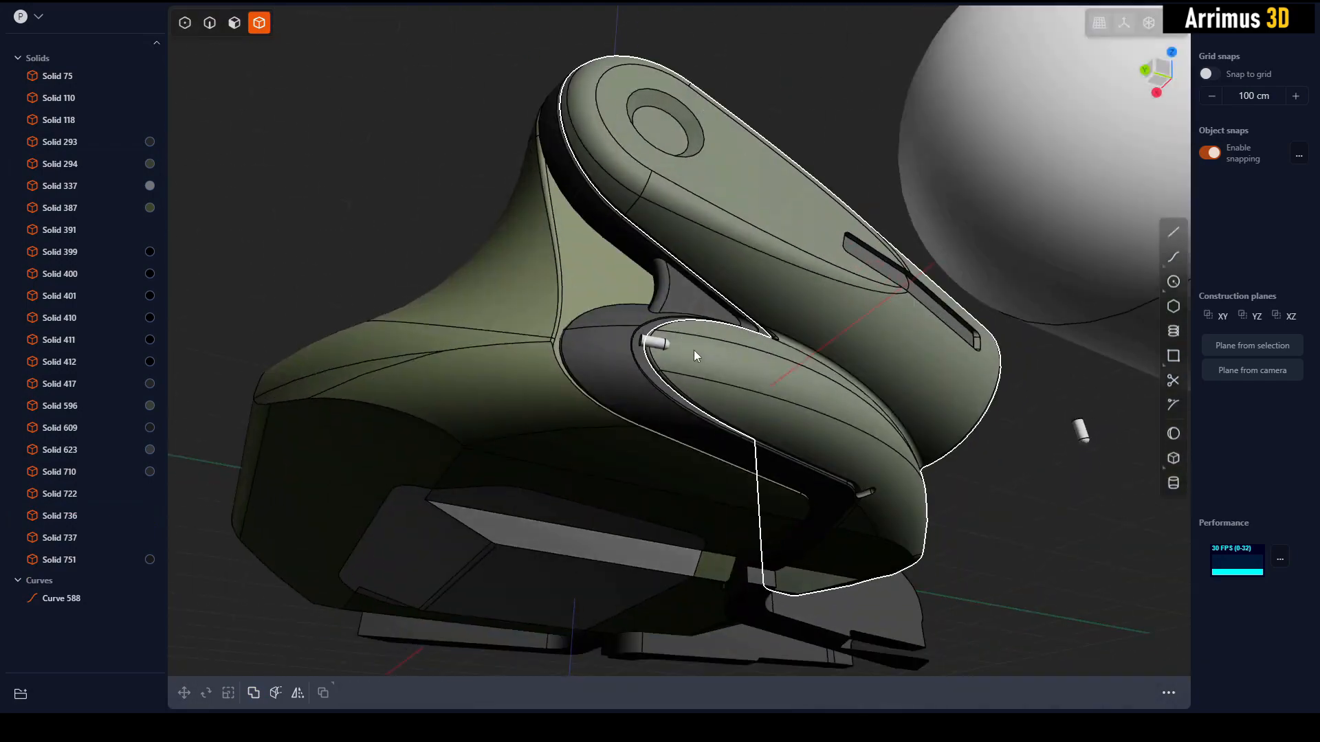
Move the four white leftover cylinders farther out to the side, away from the main body.
left_click(690, 348)
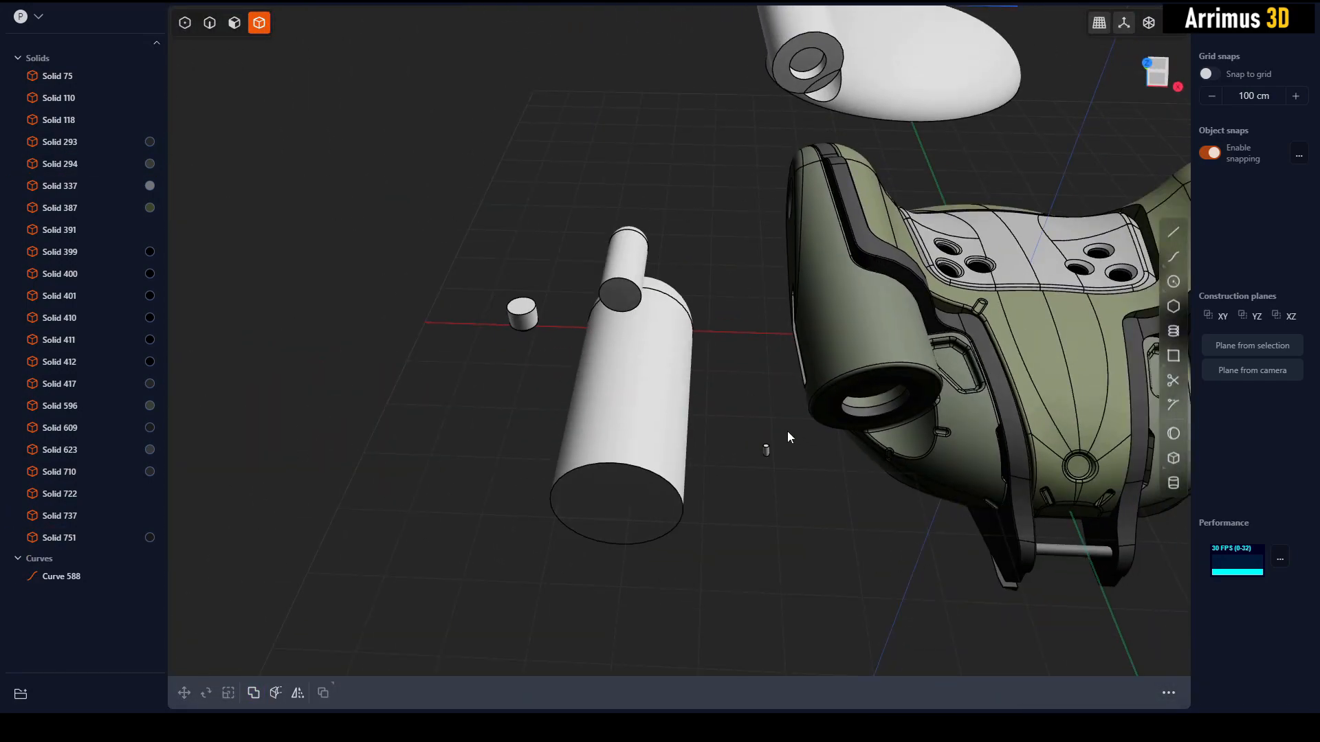
left_click(639, 385)
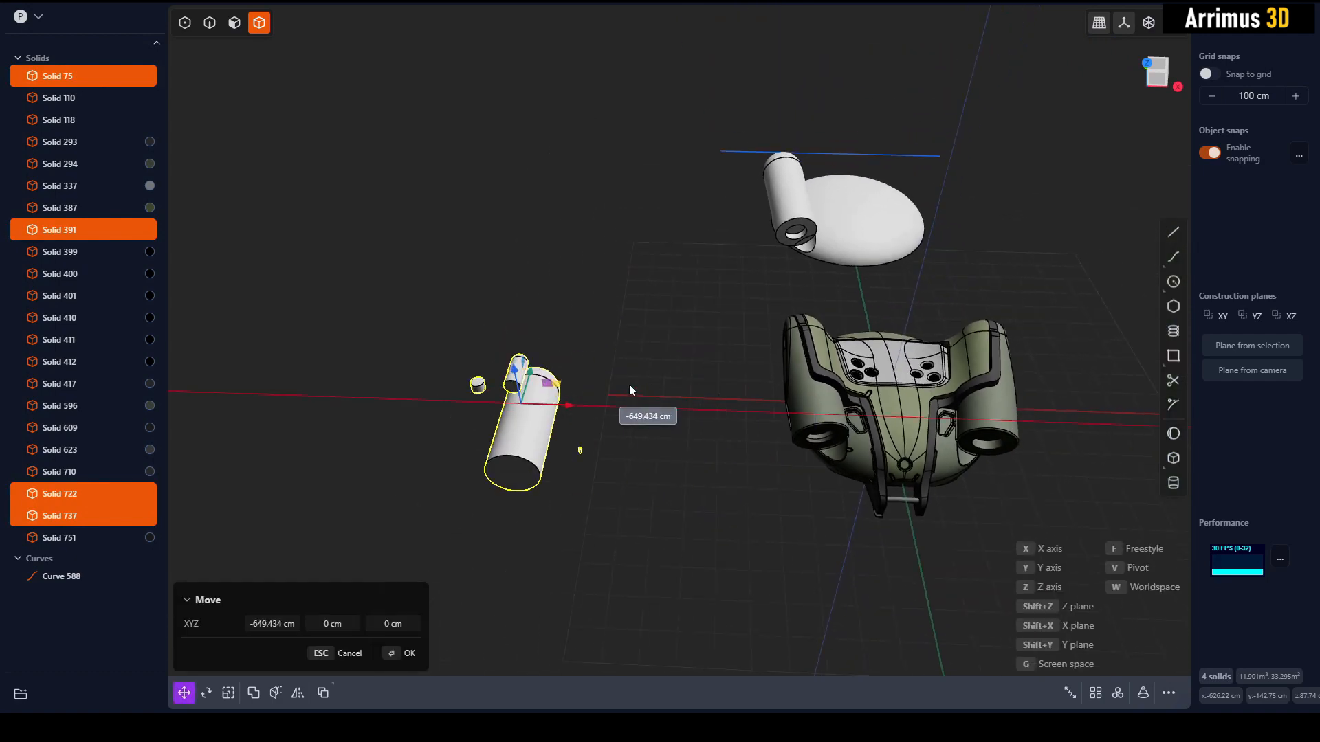
key("Escape")
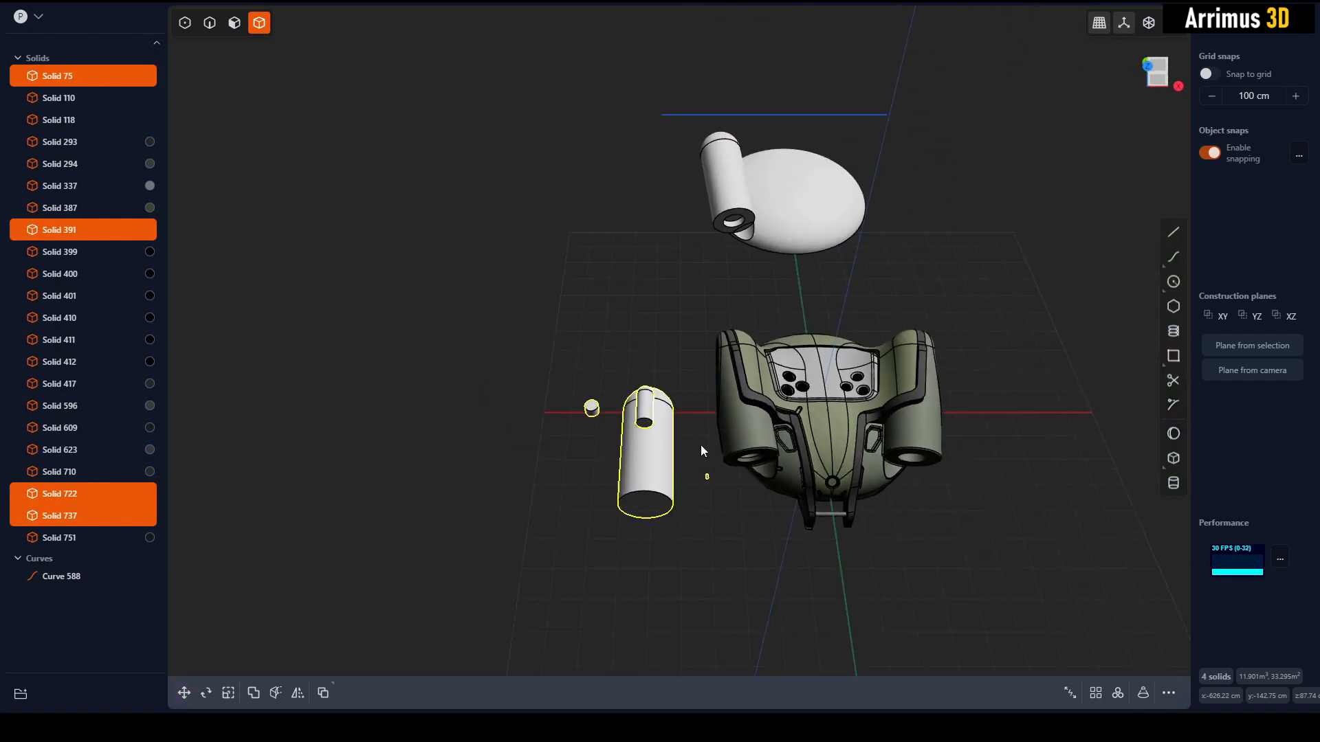
middle_click_drag(701, 446, 707, 497)
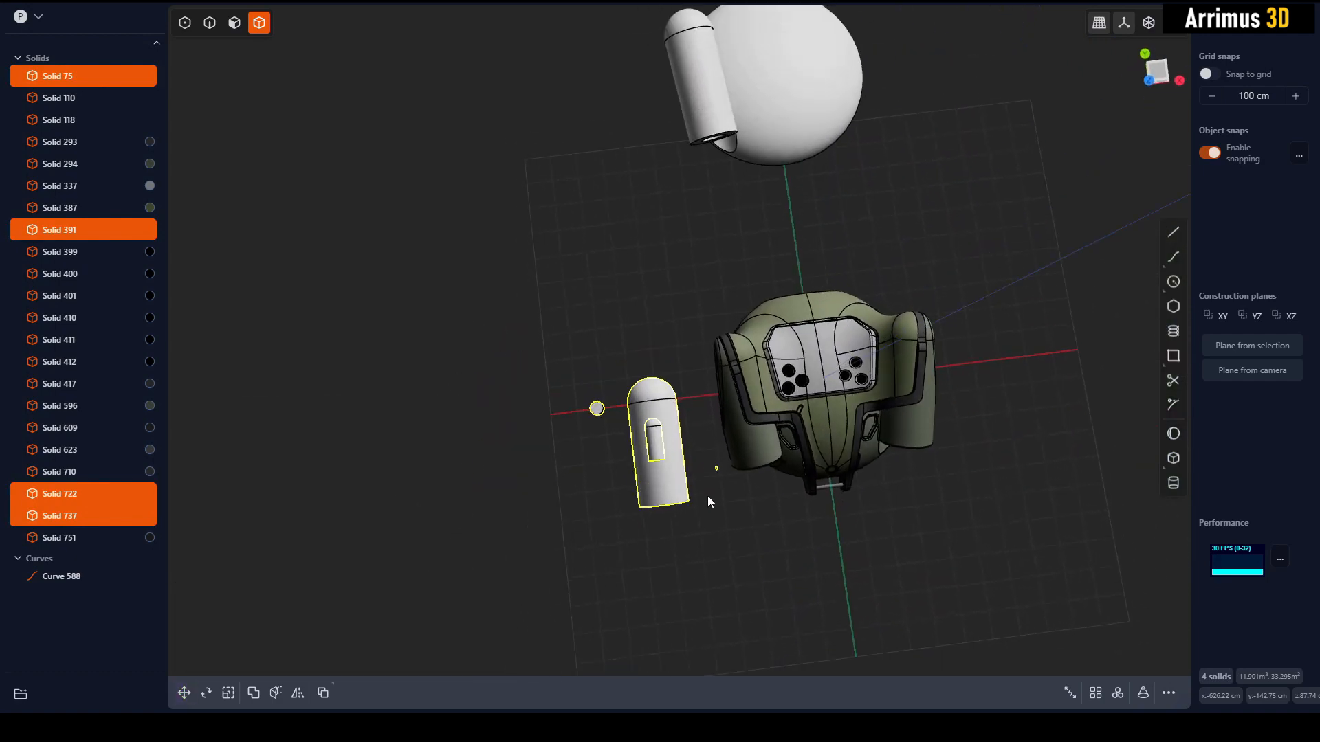
key("g")
left_click_drag(679, 402, 567, 210)
left_click(671, 229)
left_click(829, 433)
key("slash")
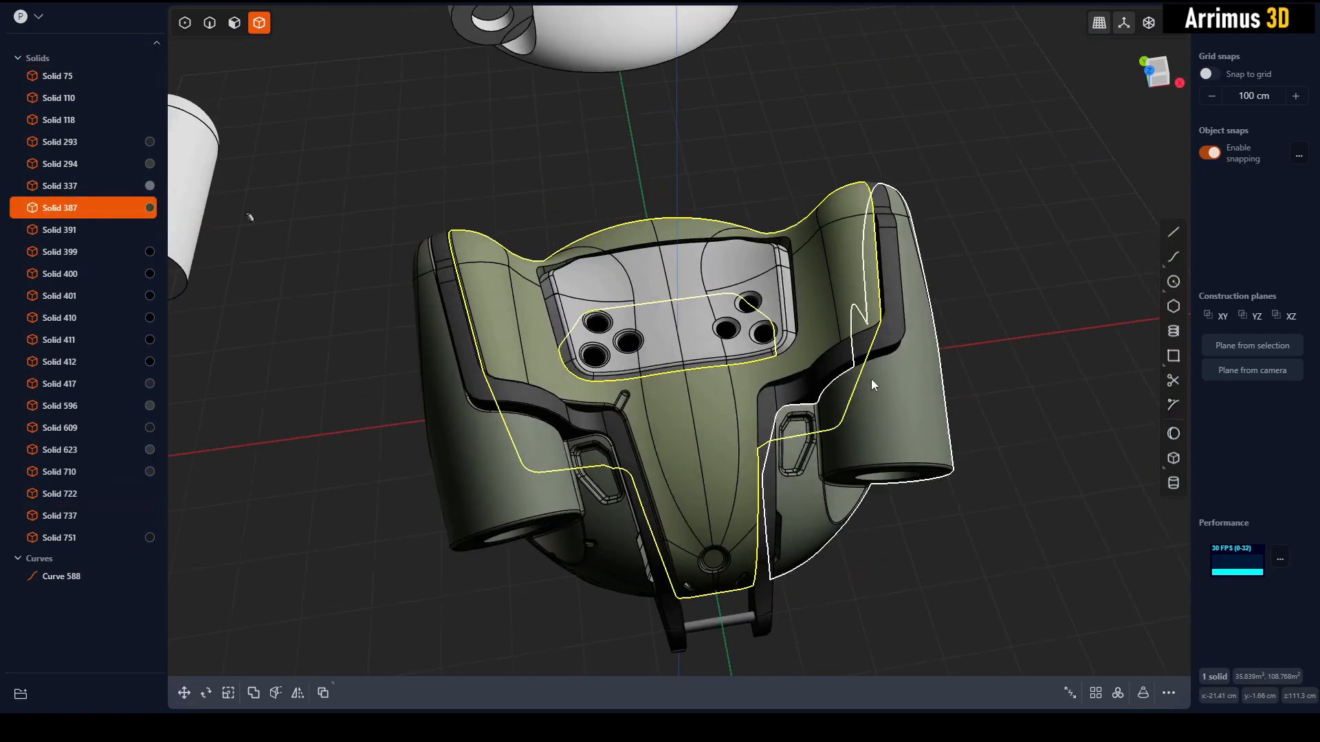
Offset the front face of the dark ring slightly inward inside the cylindrical pod's opening.
key("Escape")
middle_click_drag(526, 488, 542, 371)
scroll(559, 379, "up", 8)
scroll(600, 386, "down", 2)
key("3")
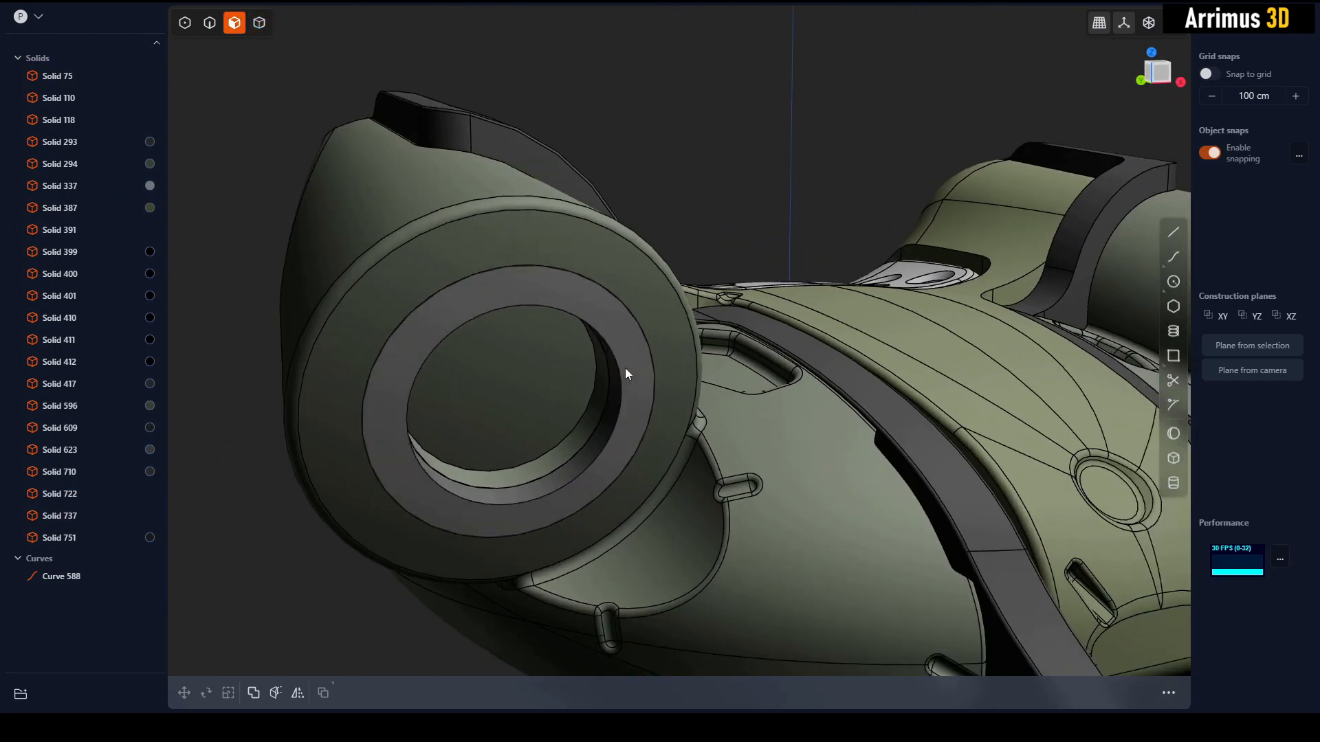
left_click(625, 368)
middle_click_drag(625, 368, 666, 300)
key("d")
left_click(695, 324)
left_click(655, 321)
key("4")
left_click(728, 249)
left_click(884, 172)
Duplicate the circular face at the bottom of the pod's opening as a separate sheet and isolate it.
key("3")
left_click(628, 281)
key("shift+d")
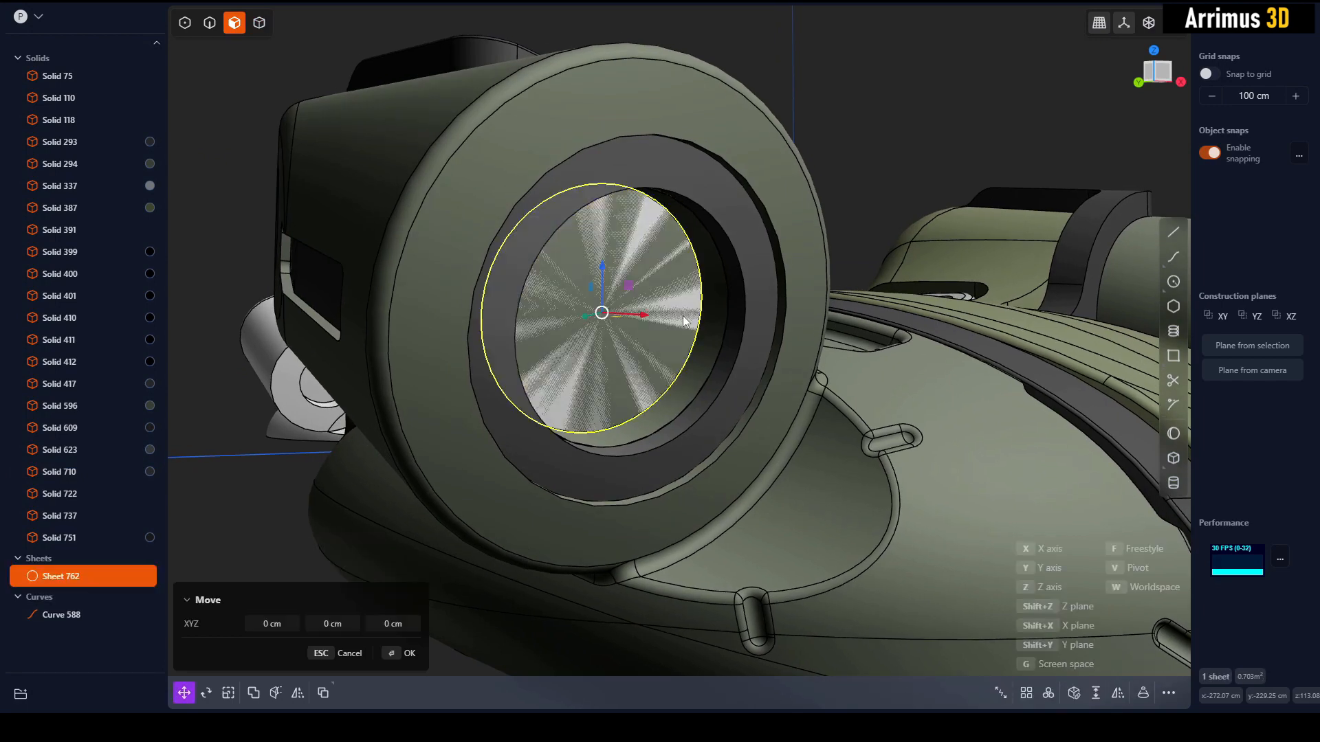
key("shift+h")
key("Escape")
Extrude the circular sheet about 24.4 cm into a solid disc and show all hidden objects again.
left_click(651, 304)
key("e")
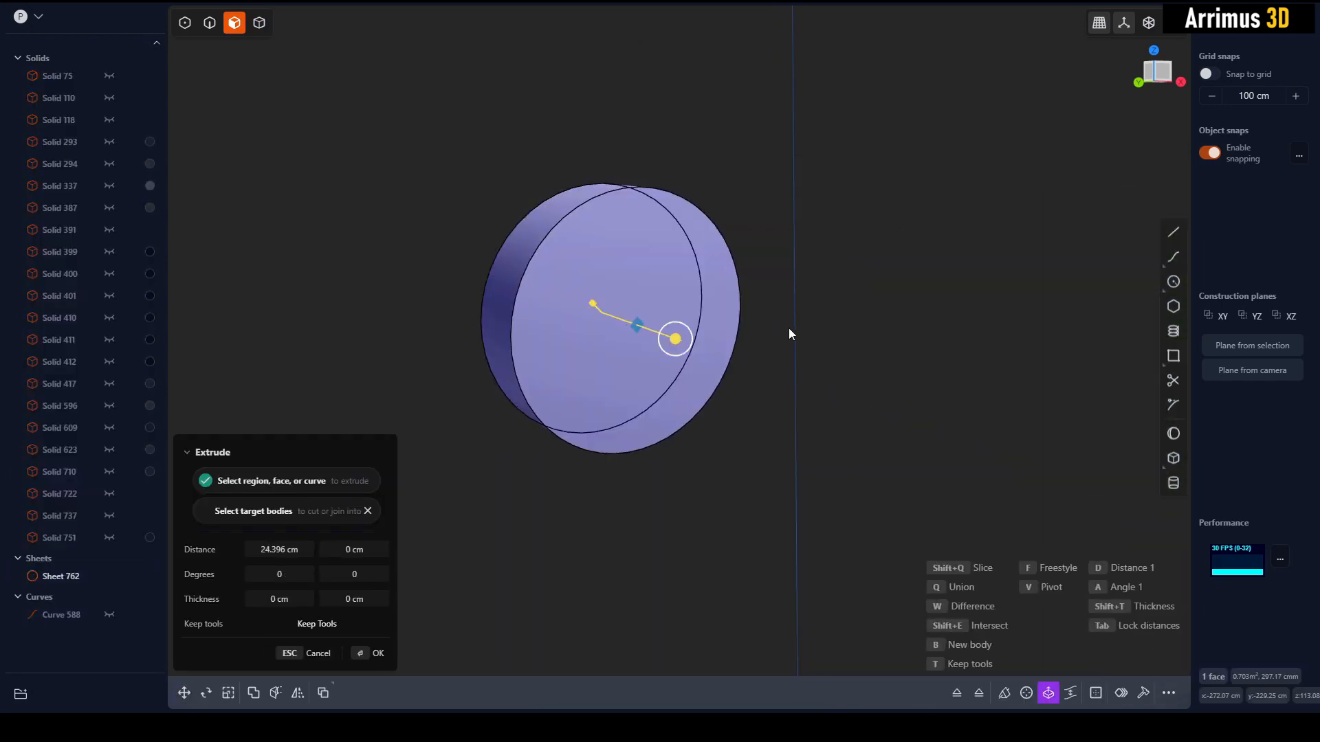
left_click(791, 328)
key("alt+h")
key("4")
left_click(678, 323)
scroll(678, 323, "down", 5)
middle_click_drag(729, 306, 595, 291)
left_click(550, 239)
left_click(507, 278)
key("alt+x")
key("Escape")
key("Escape")
Delete the old pod on the positive X side and replace it with a mirrored copy of the detailed pod across X.
left_click(893, 265)
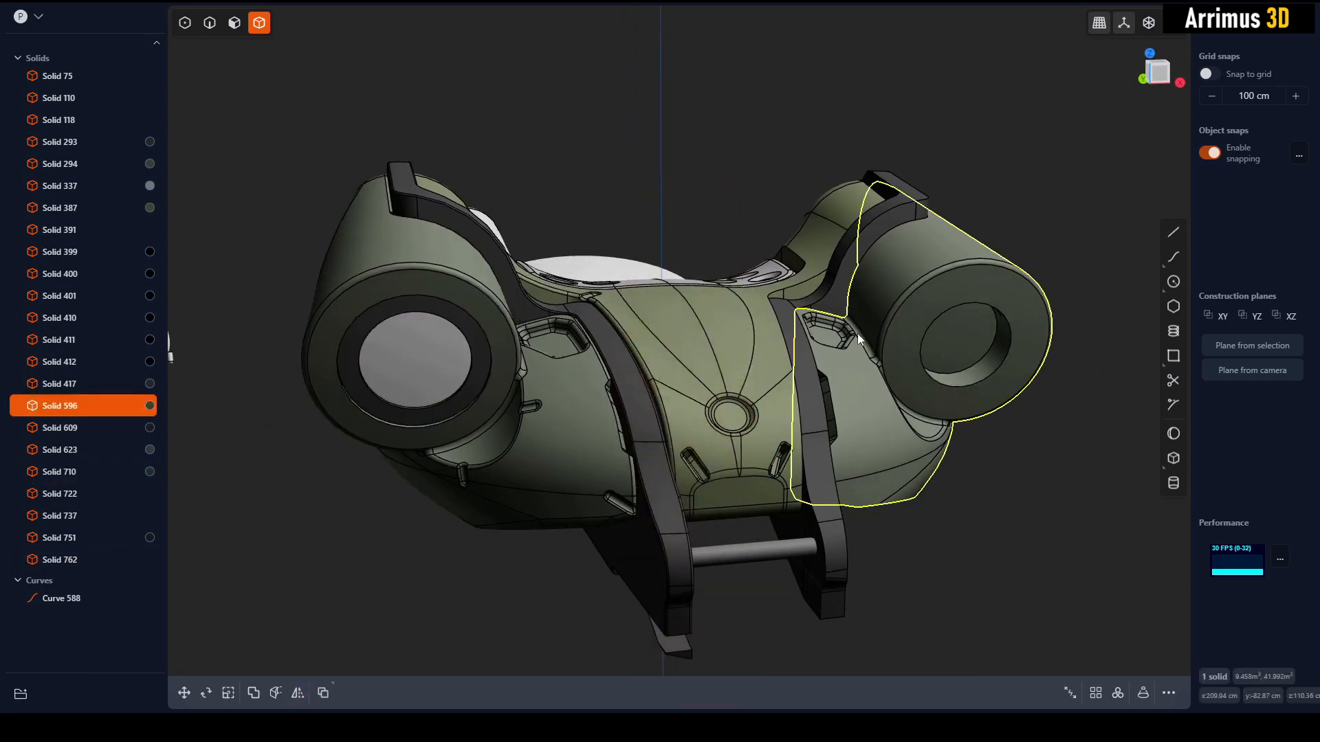
key("x")
left_click(467, 270)
key("alt+x")
key("x")
key("Return")
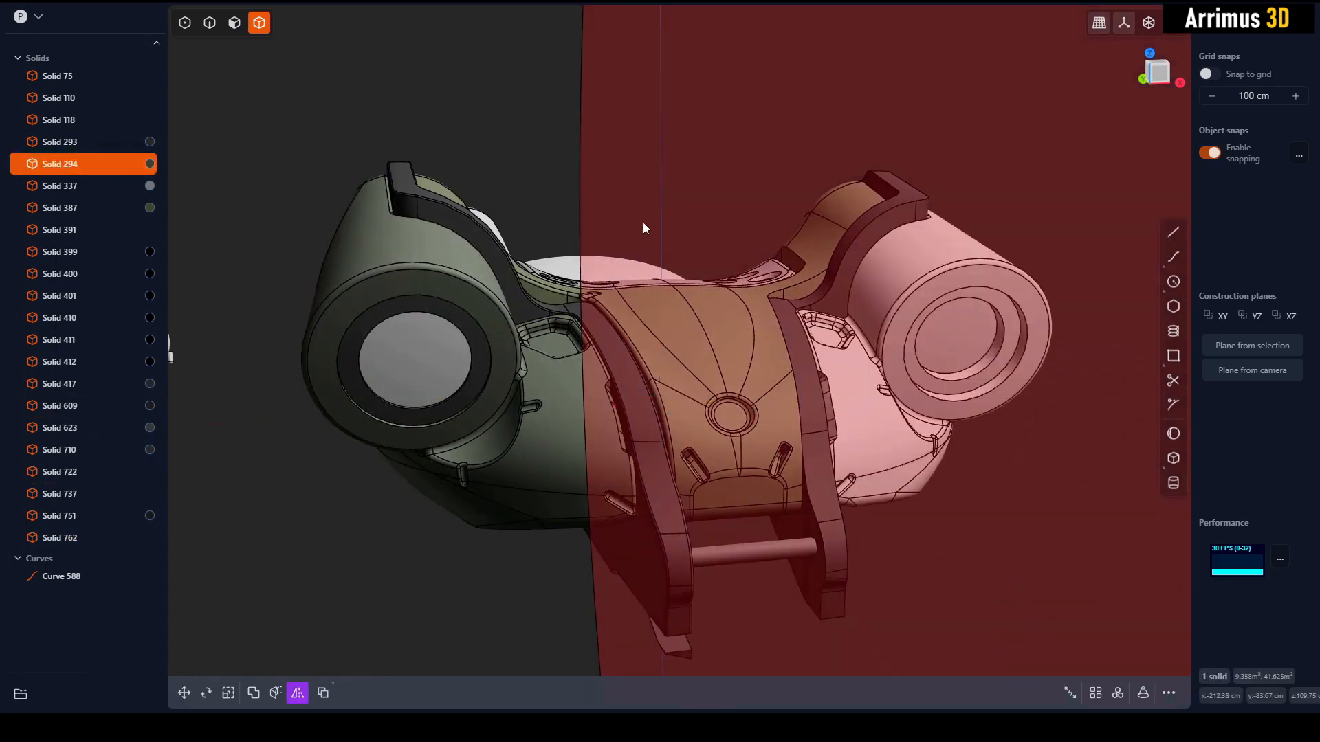
left_click(739, 244)
Assign a white material to the mirrored pod.
left_click(887, 283)
key("m")
left_click(347, 306)
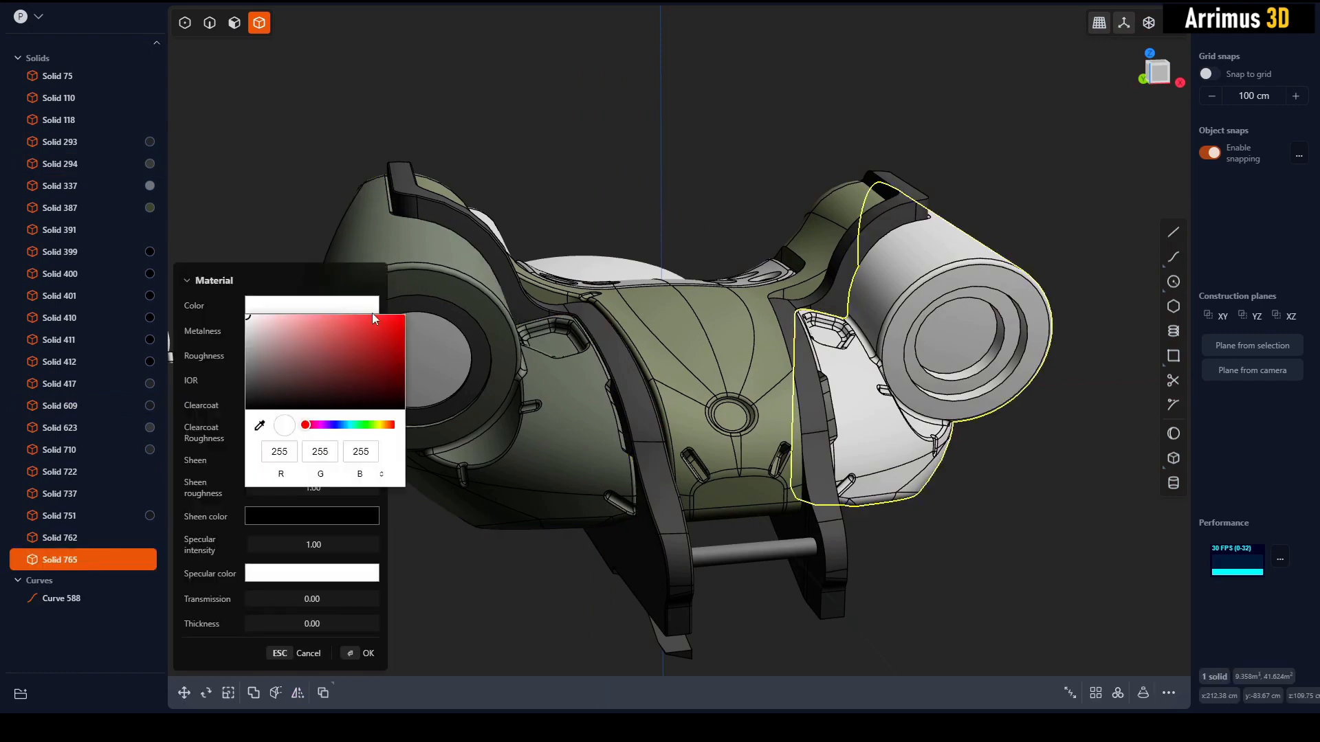
middle_click_drag(618, 155, 647, 195)
key("Return")
left_click(571, 235)
Mirror the dark ring across X into the opposite pod.
left_click(523, 277)
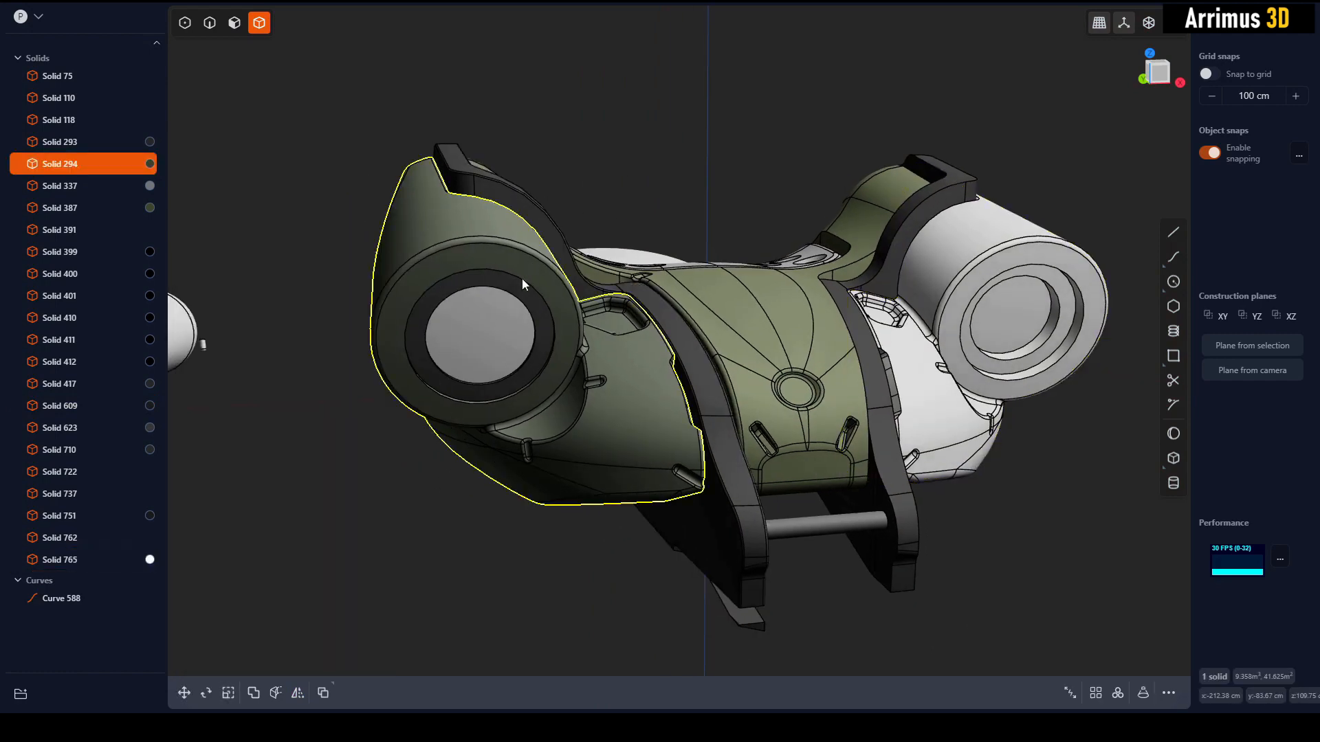
left_click(515, 295)
key("alt+x")
key("x")
key("Return")
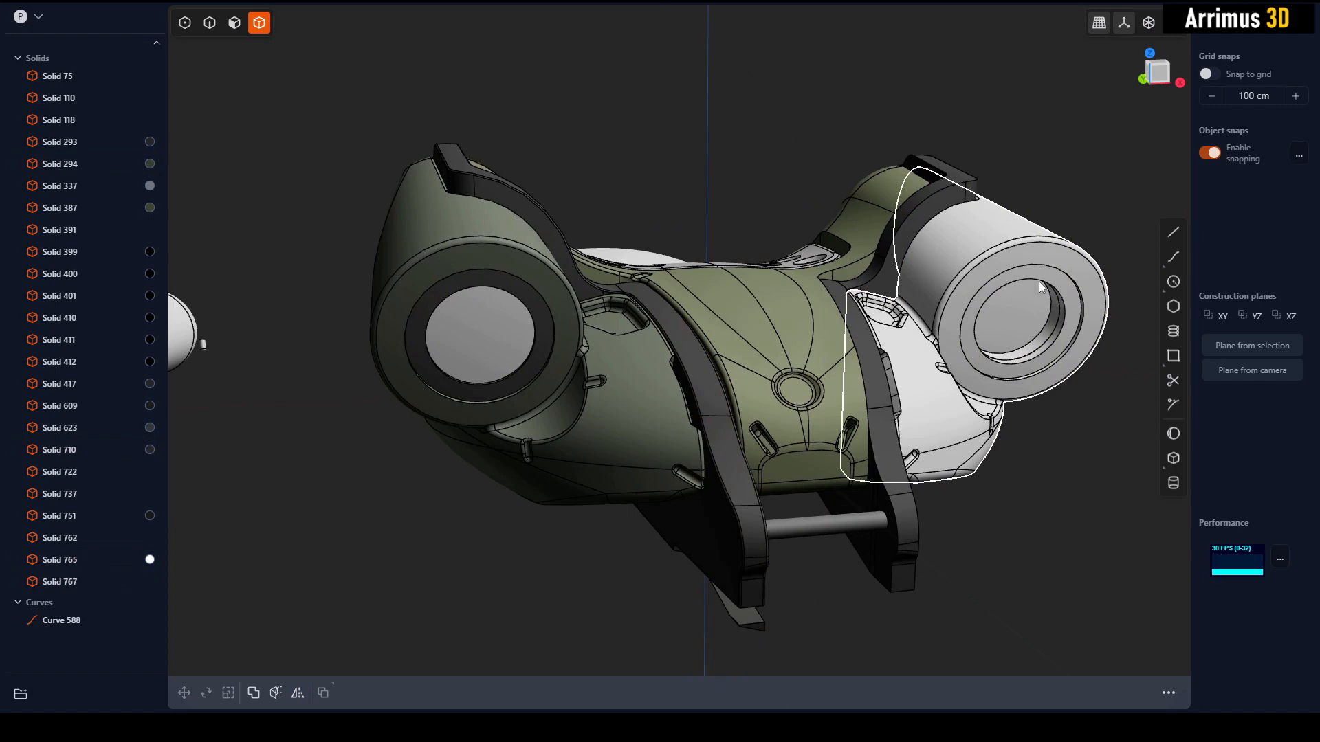
Mirror the lens disc across X into the opposite pod.
left_click(498, 307)
key("alt+x")
key("x")
key("Return")
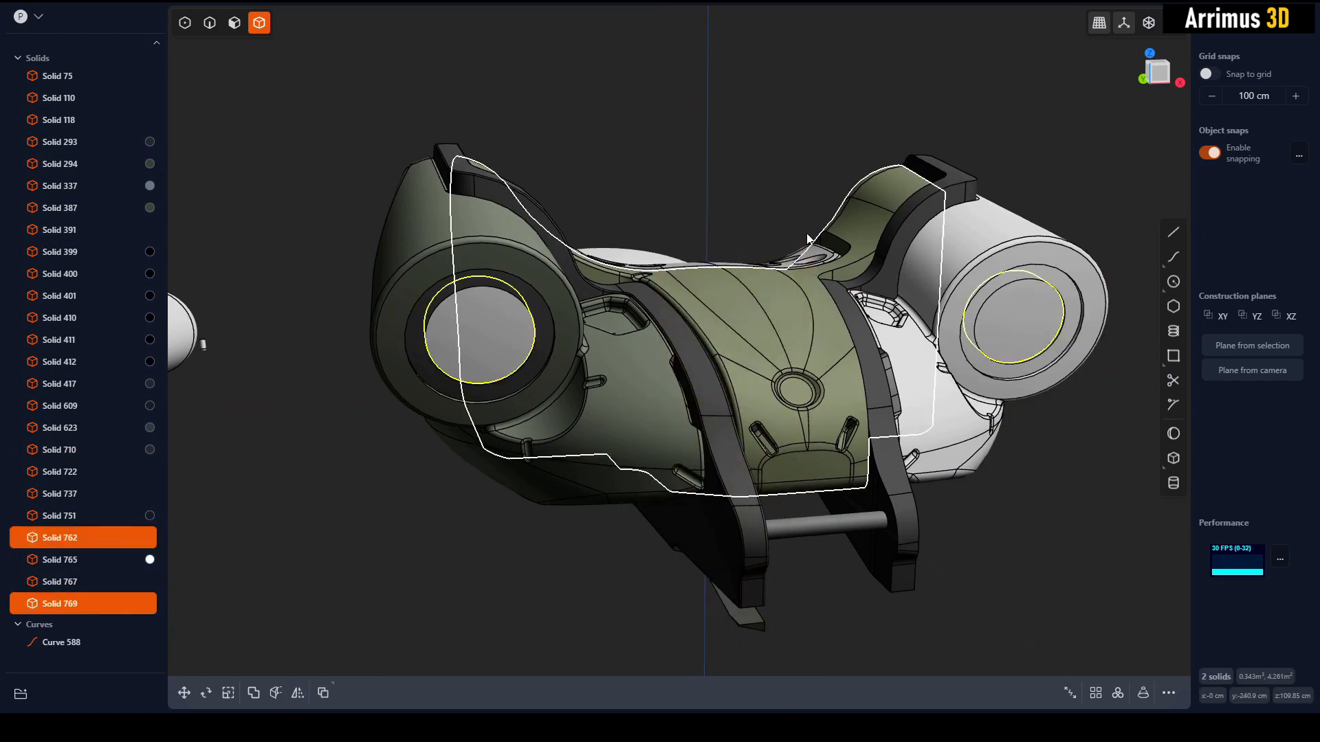
Give both lens discs a bright red material.
key("m")
left_click(332, 305)
left_click(403, 317)
key("Return")
left_click(643, 173)
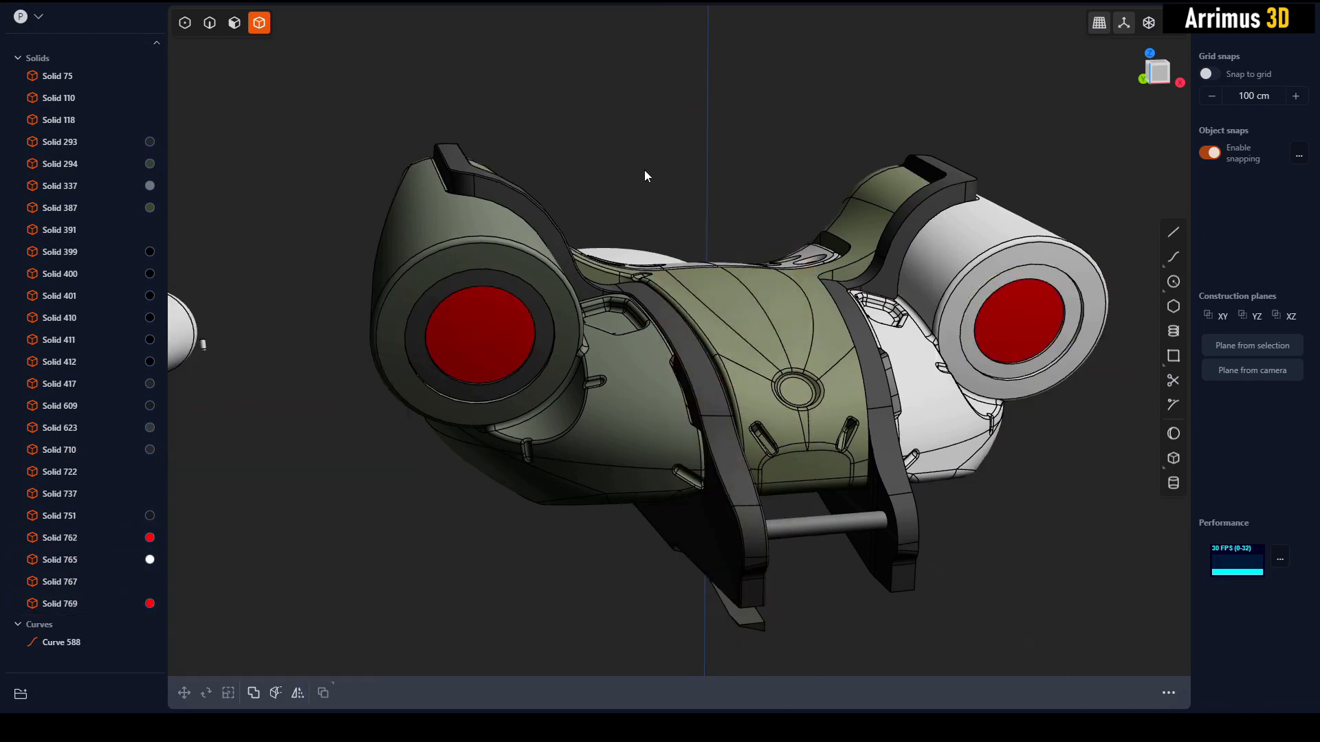
Recolor the gray top panel with the round holes to a dark olive green, RGB 42, 51, 31.
middle_click_drag(645, 171, 596, 299)
left_click(596, 299)
key("m")
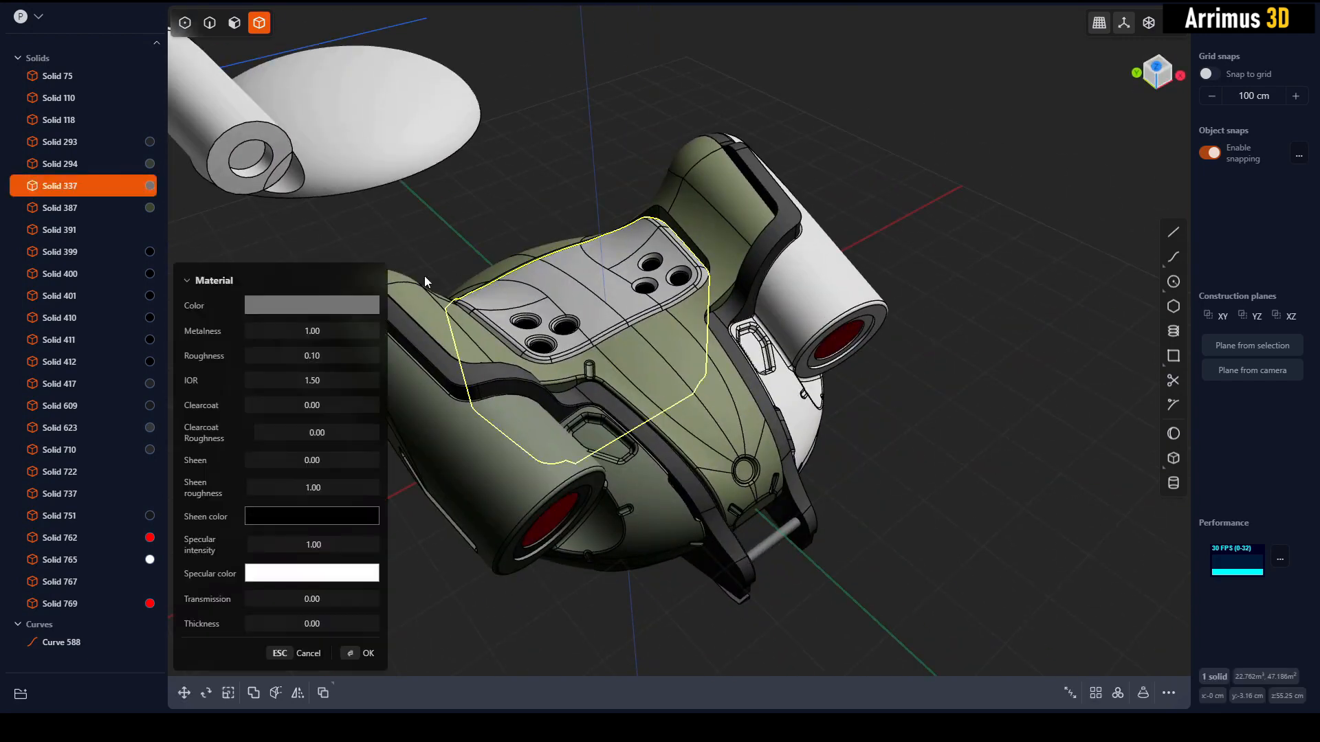
left_click(334, 306)
left_click(374, 424)
left_click(338, 385)
key("Return")
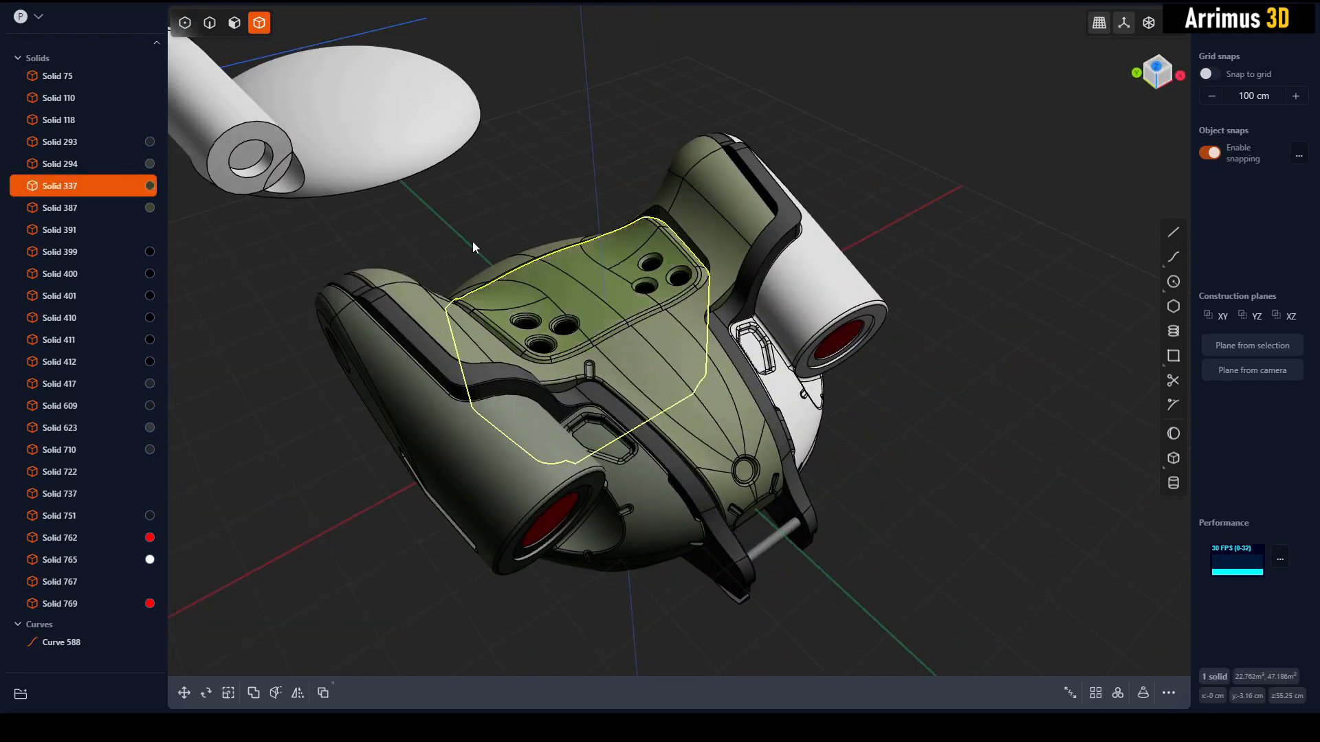
key("m")
left_click(348, 307)
left_click(307, 389)
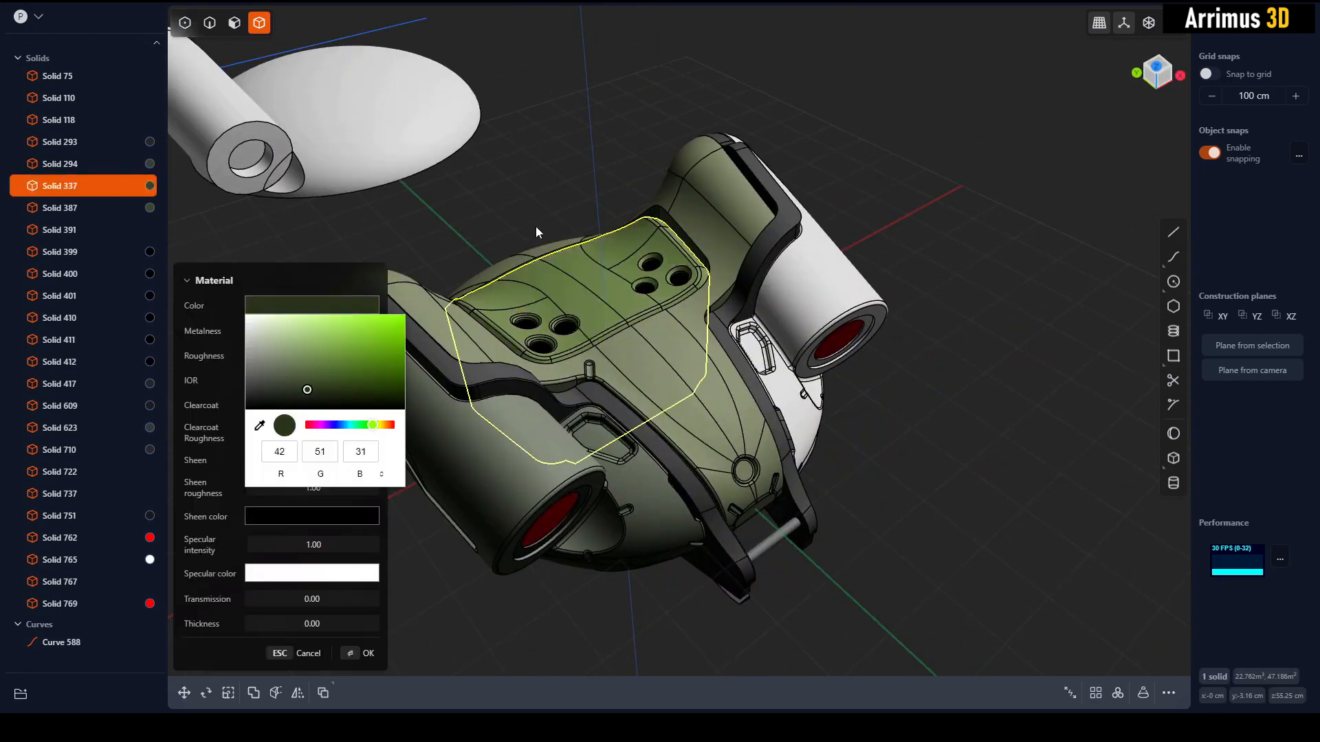
key("Return")
left_click(543, 221)
Offset the dark ring's front face outward until it is about flush with the pod's rim.
middle_click_drag(876, 416, 501, 330)
scroll(501, 330, "up", 5)
key("3")
key("2")
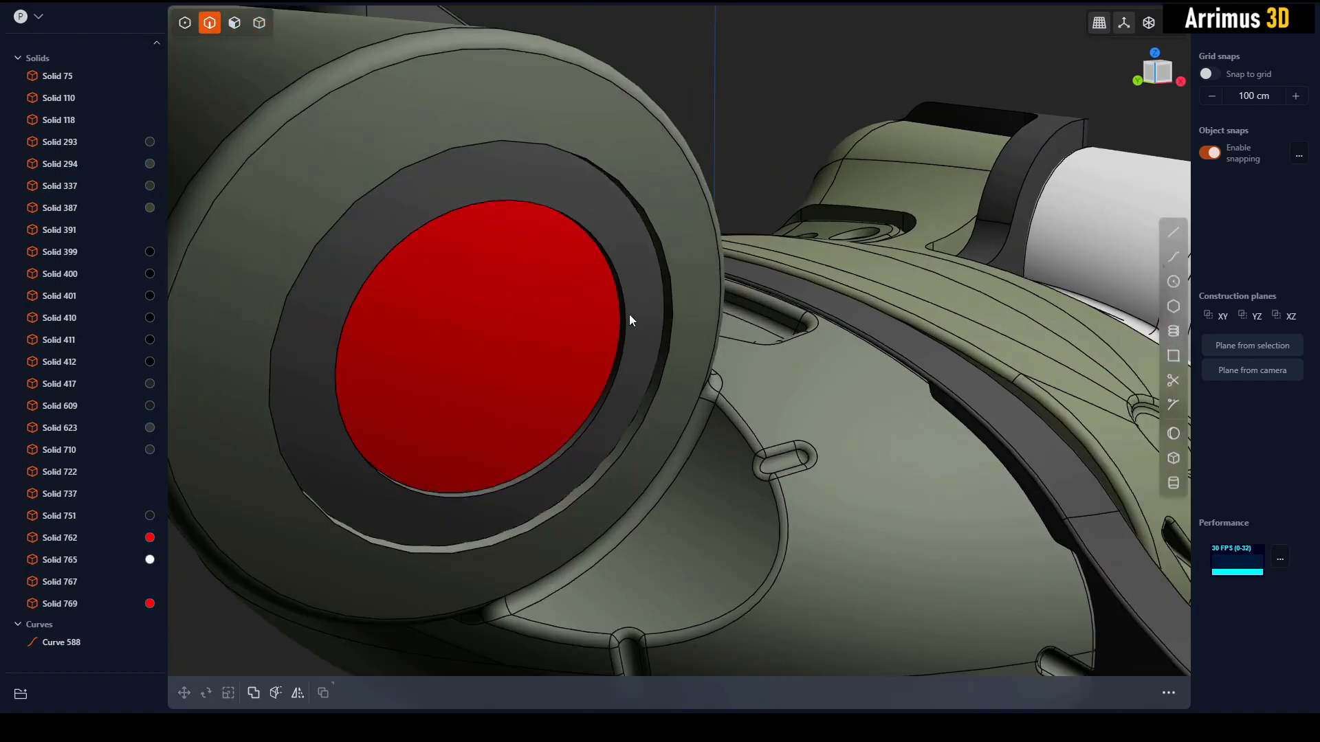
key("3")
left_click(635, 310)
key("d")
left_click(653, 297)
key("Return")
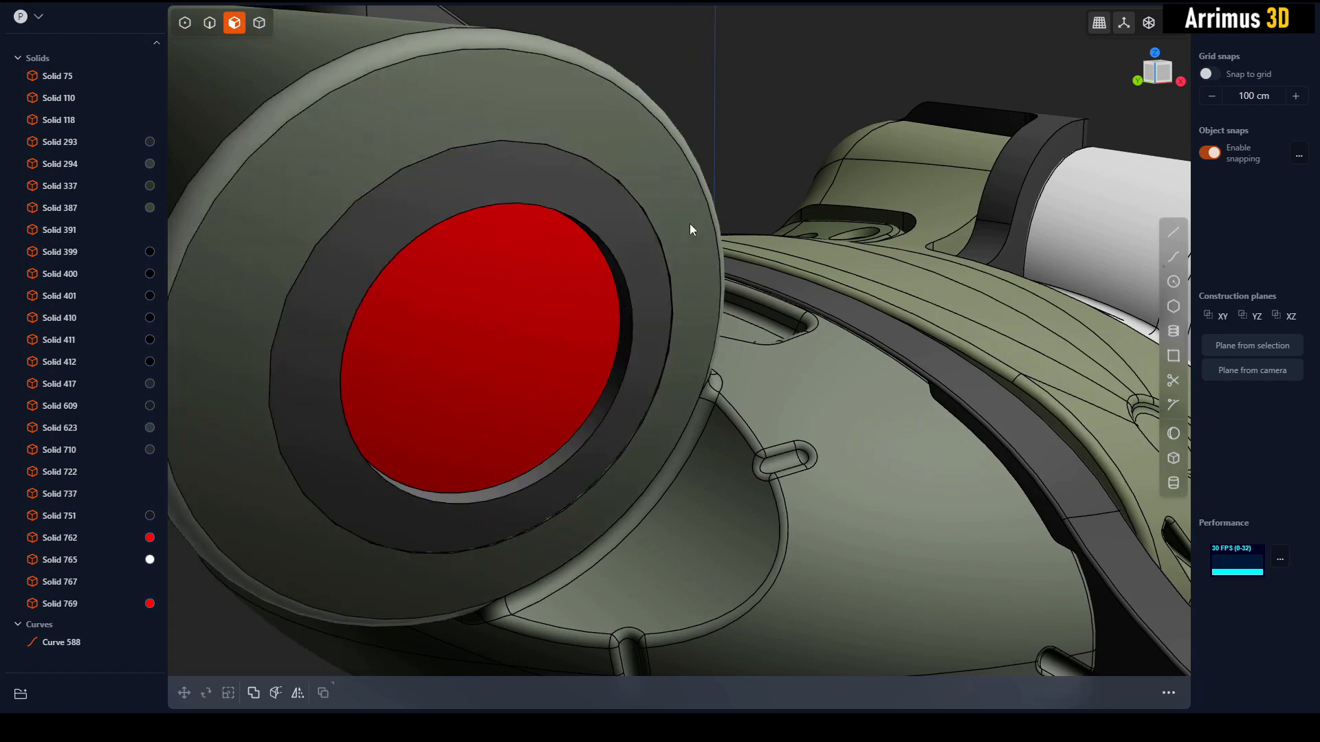
Isolate the dark ring, chamfer its inner and outer front edges at a fillet distance of about -2.3 cm, and unhide everything.
key("4")
left_click(646, 286)
key("shift+h")
key("2")
left_click(627, 288)
left_click(669, 284, "shift")
key("d")
left_click_drag(671, 284, 683, 286)
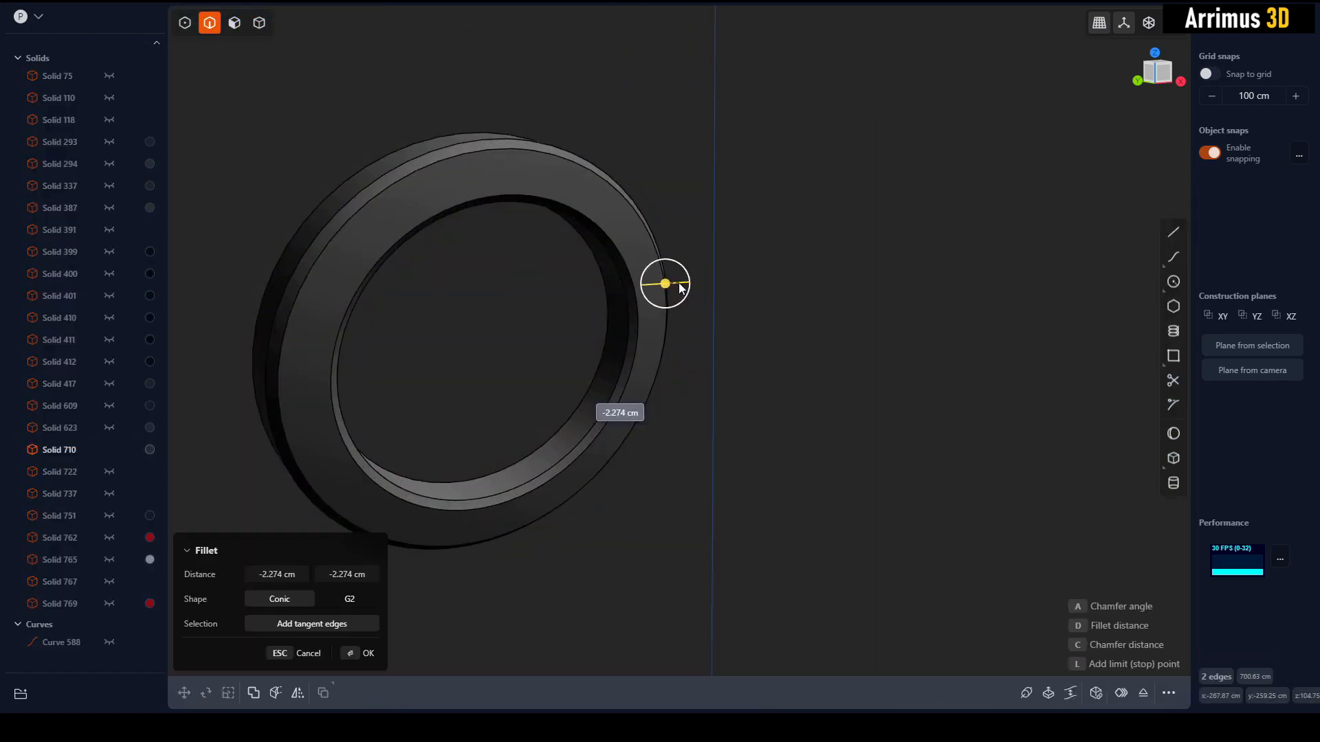
key("Return")
key("alt+h")
left_click(757, 123)
Offset the red disc's front face outward toward the front of the dark ring.
scroll(757, 123, "down", 3)
scroll(678, 229, "up", 3)
key("3")
left_click(587, 276)
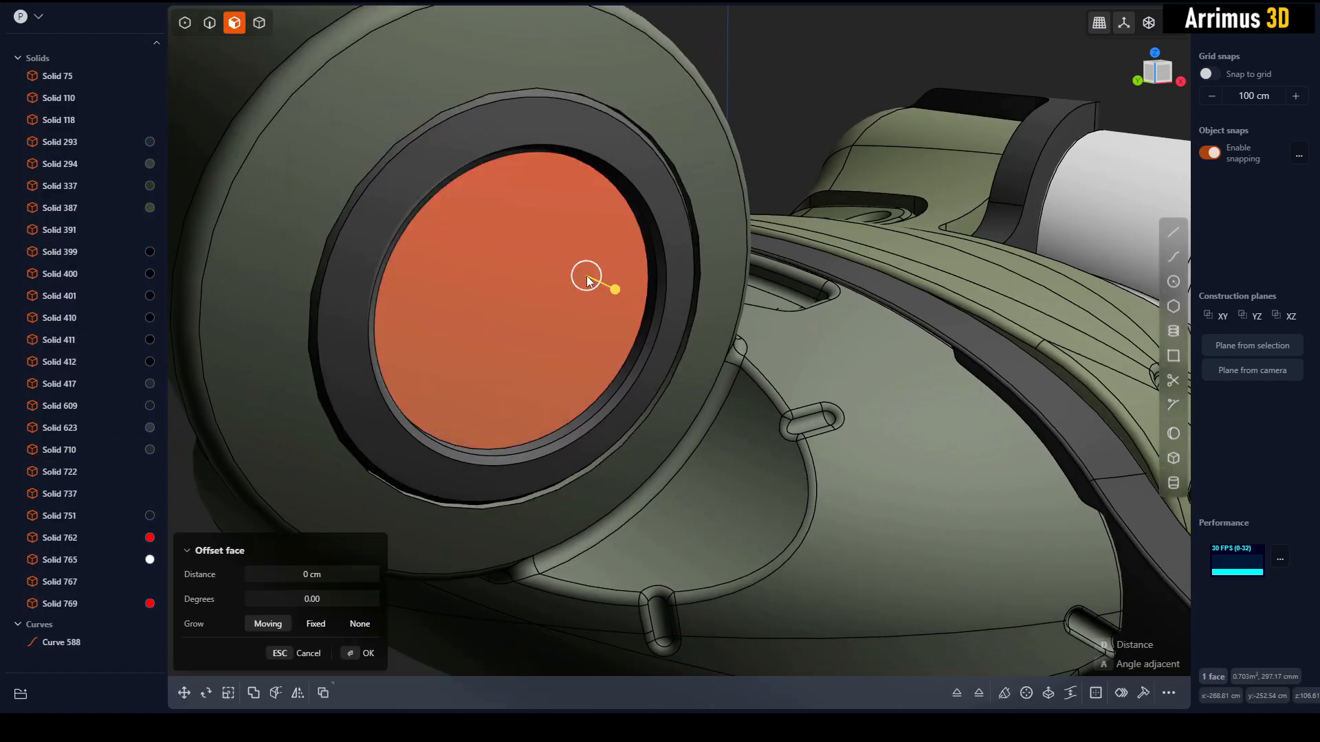
left_click_drag(605, 279, 625, 288)
key("Return")
Round the front circular edge of the red disc with a fillet.
key("2")
left_click(505, 167)
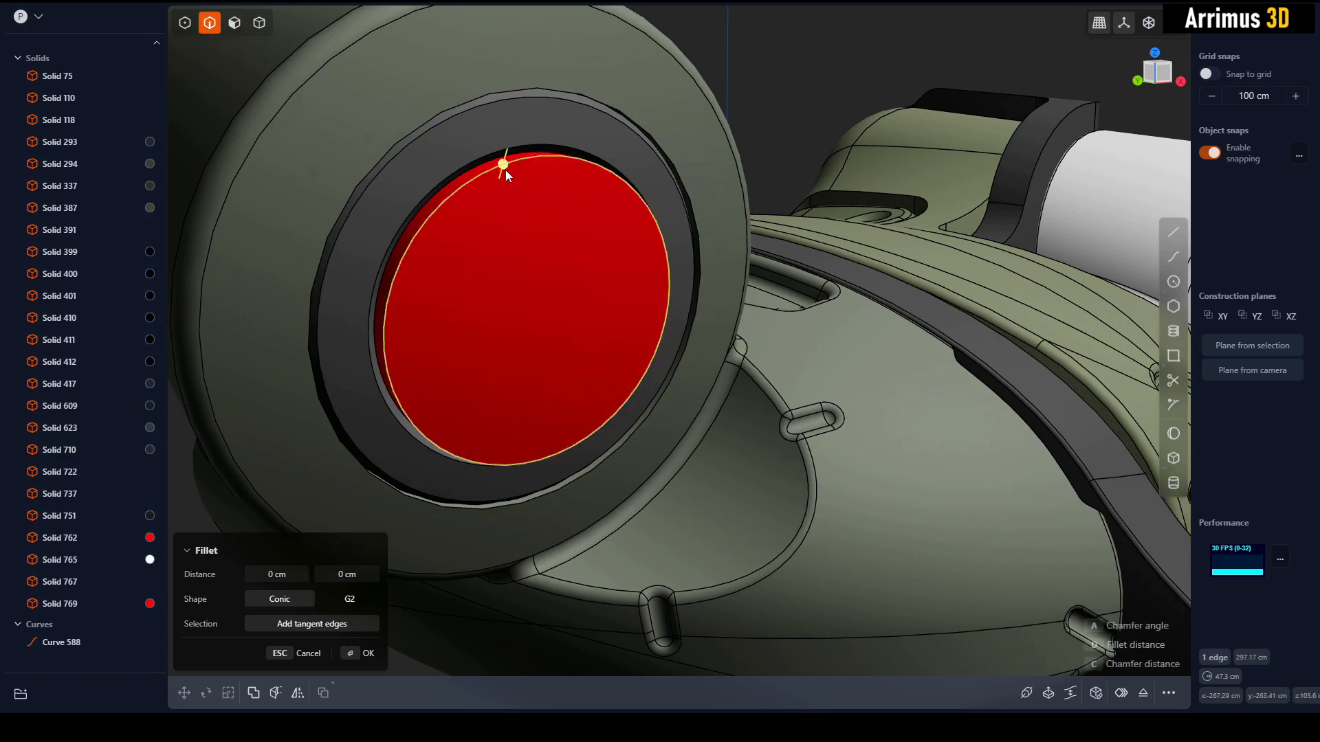
left_click_drag(505, 170, 699, 86)
key("Return")
left_click(794, 72)
Scale the red disc up uniformly by about 1.08 so it fills the ring's opening.
key("4")
left_click(583, 233)
key("s")
key("s")
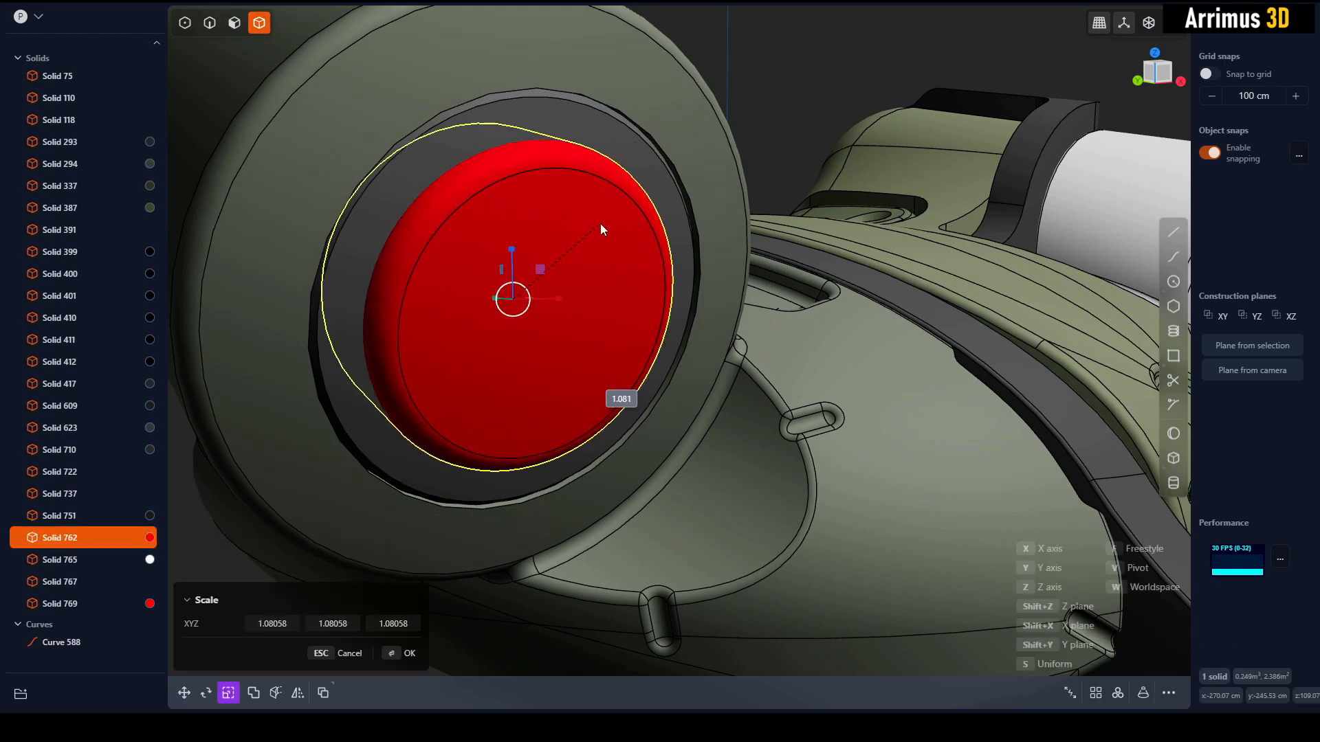
left_click(601, 224)
key("Return")
Move the red disc about 6.6 cm back into the pod along the disc's own axis.
key("g")
key("v")
left_click(559, 315)
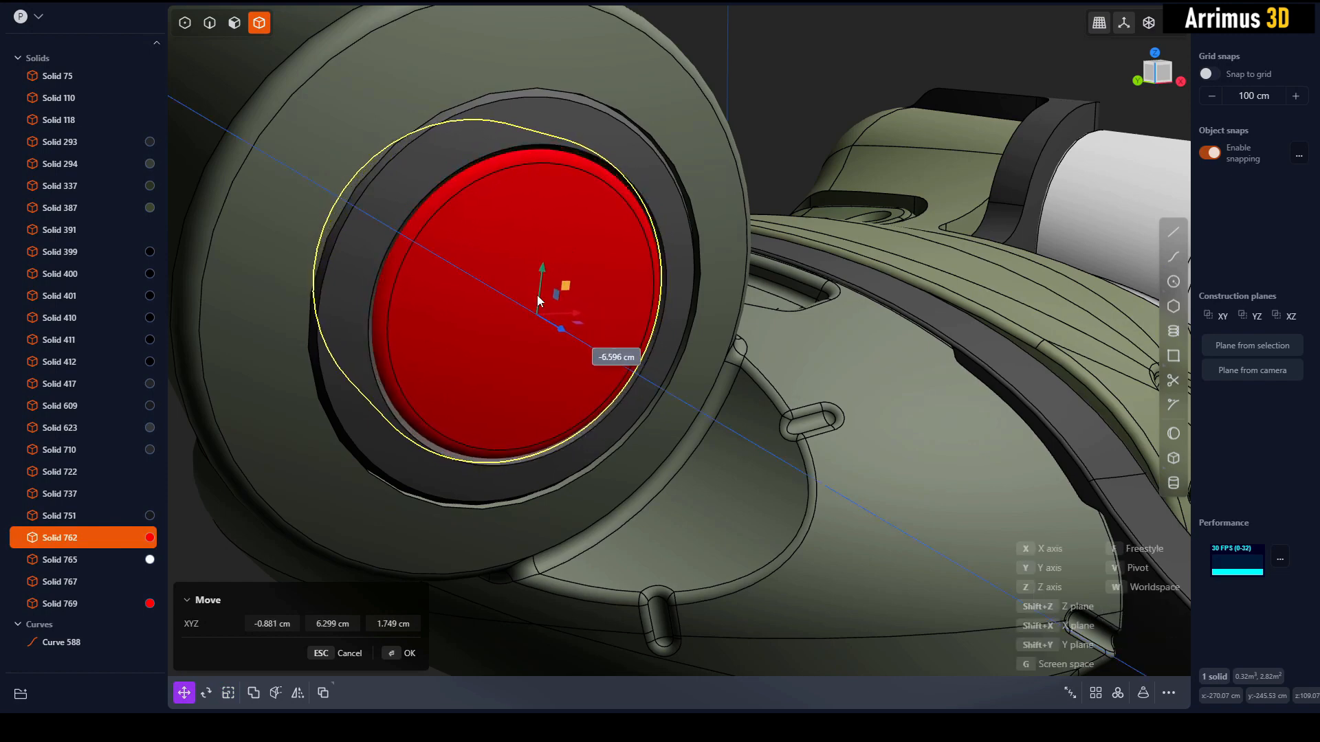
left_click(538, 297)
key("Escape")
Isolate the dark ring together with its red disc.
scroll(711, 261, "down", 5)
middle_click_drag(712, 264, 613, 269)
scroll(647, 275, "up", 5)
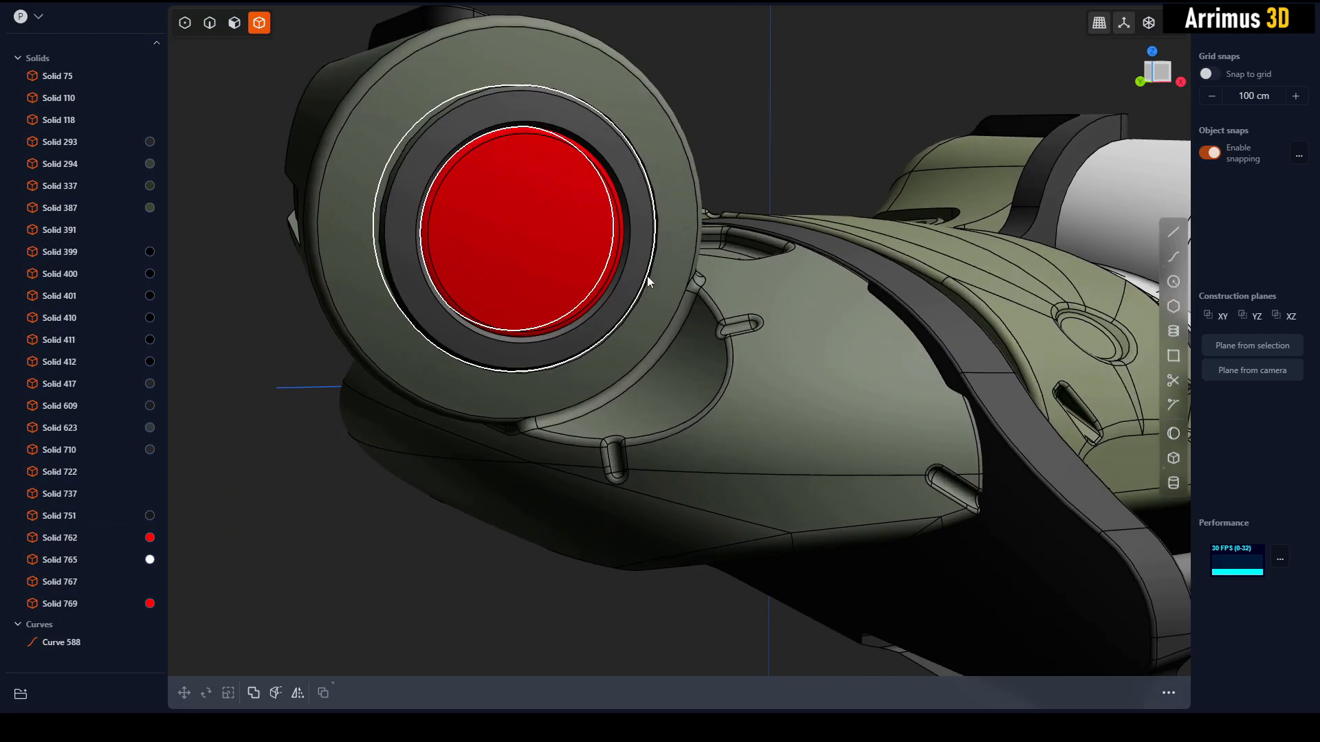
left_click(642, 236)
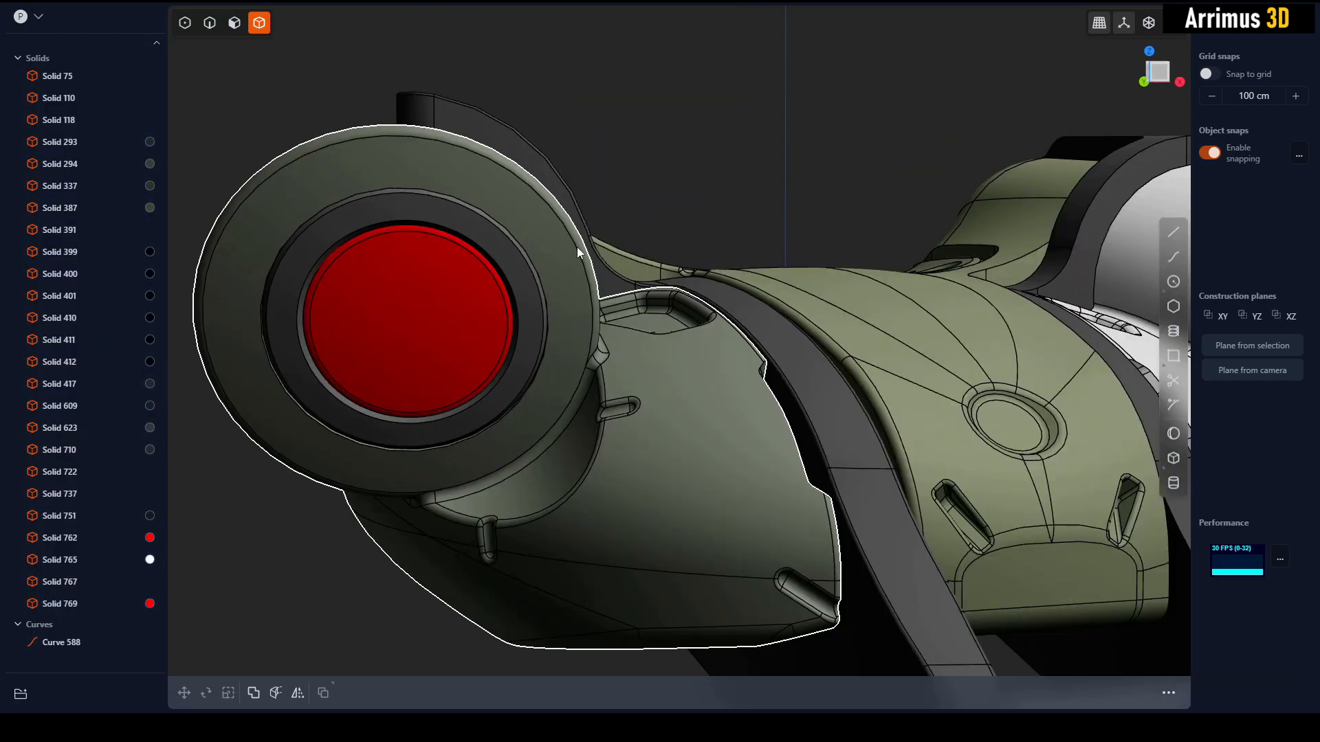
middle_click_drag(576, 246, 580, 249)
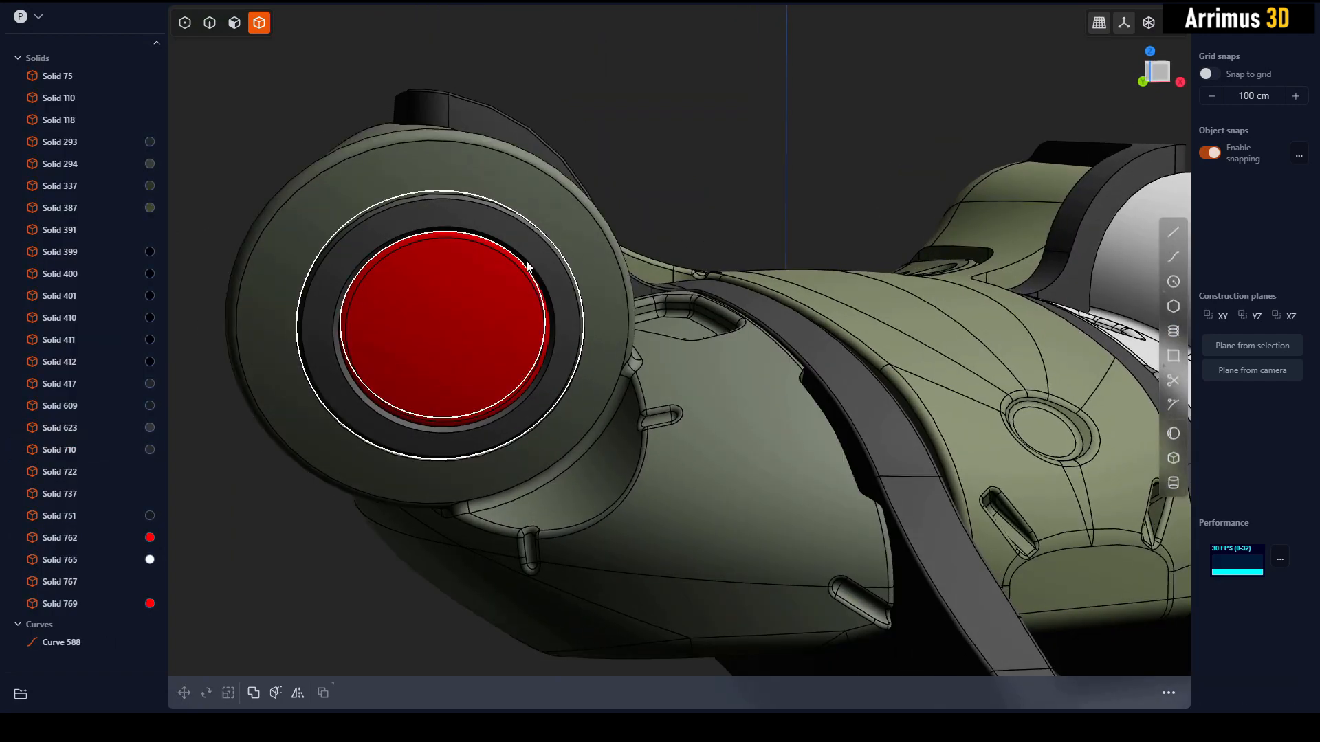
left_click(527, 268)
left_click(483, 277, "shift")
key("shift+h")
mouse_move(691, 235)
middle_mouse_down()
mouse_move(720, 204)
mouse_move(696, 233)
middle_mouse_up()
left_click(695, 234)
scroll(480, 229, "up", 4)
scroll(468, 238, "up", 2)
key("b")
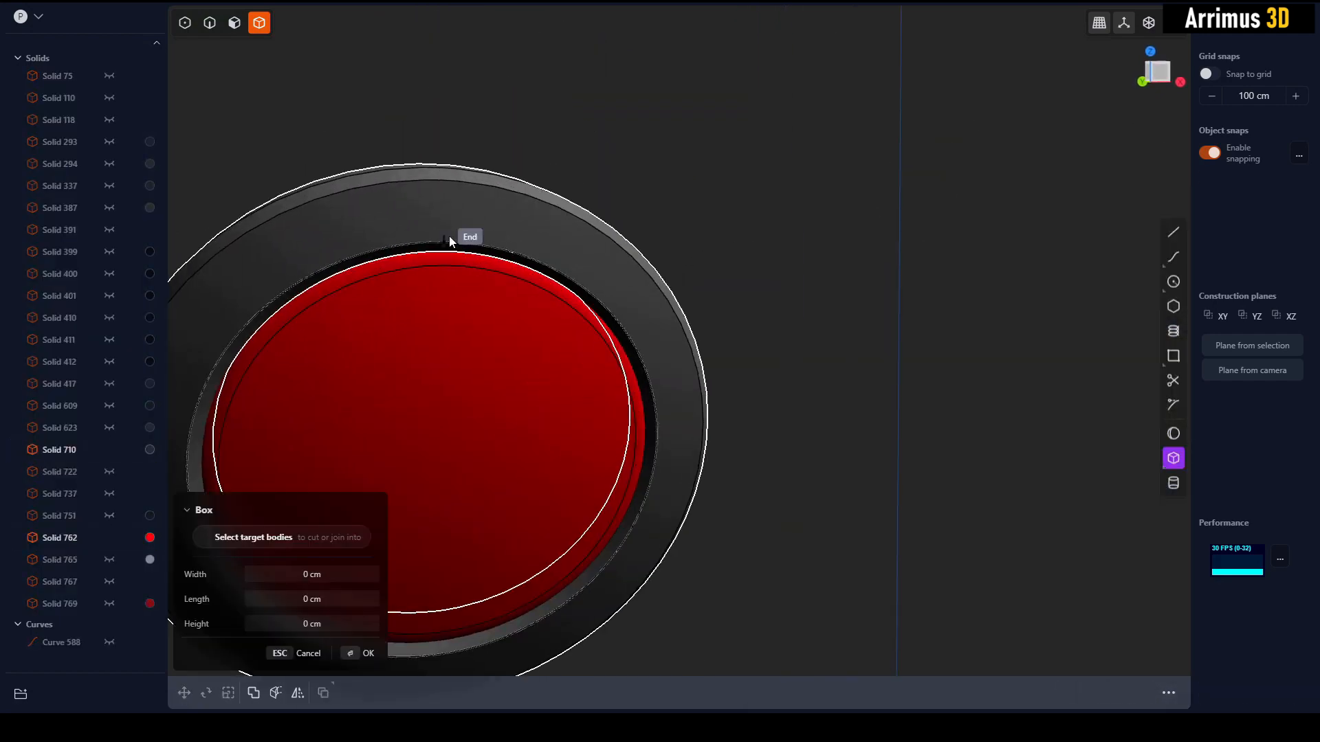
left_click(449, 239)
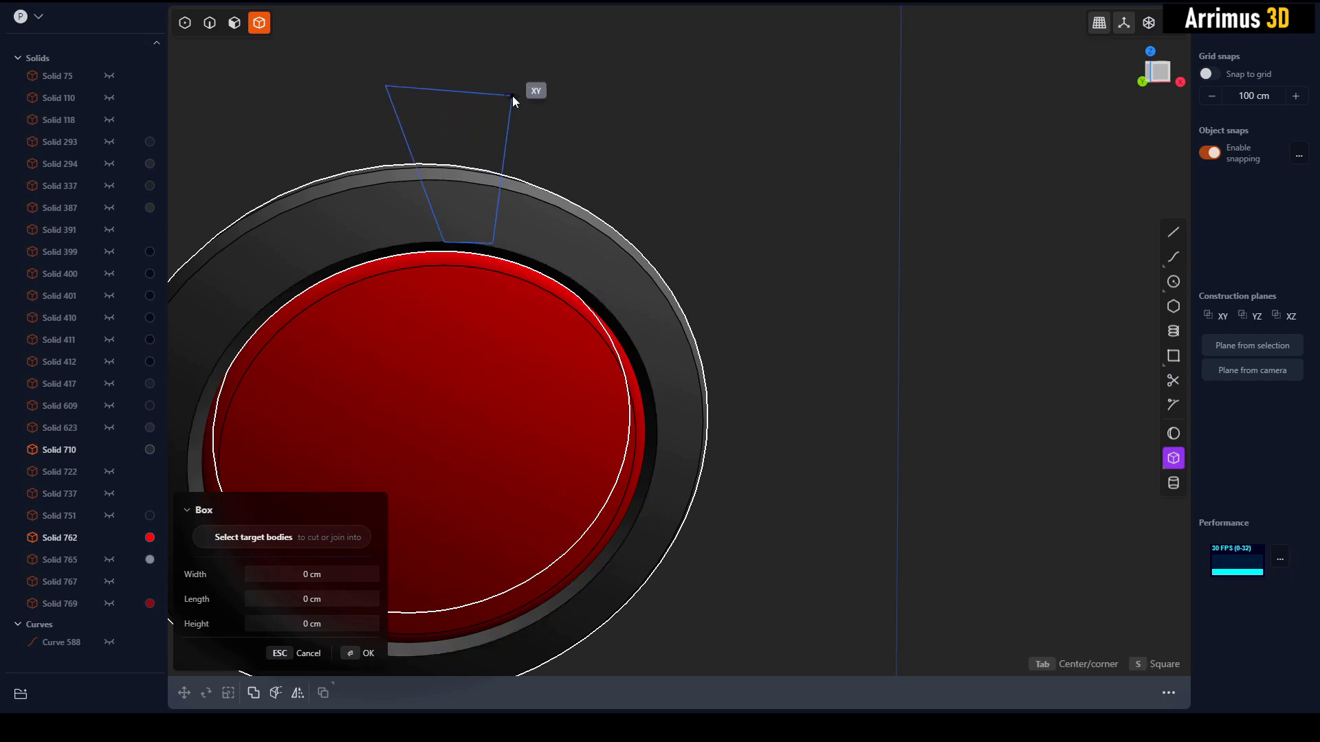
middle_click_drag(513, 98, 687, 295)
key("Escape")
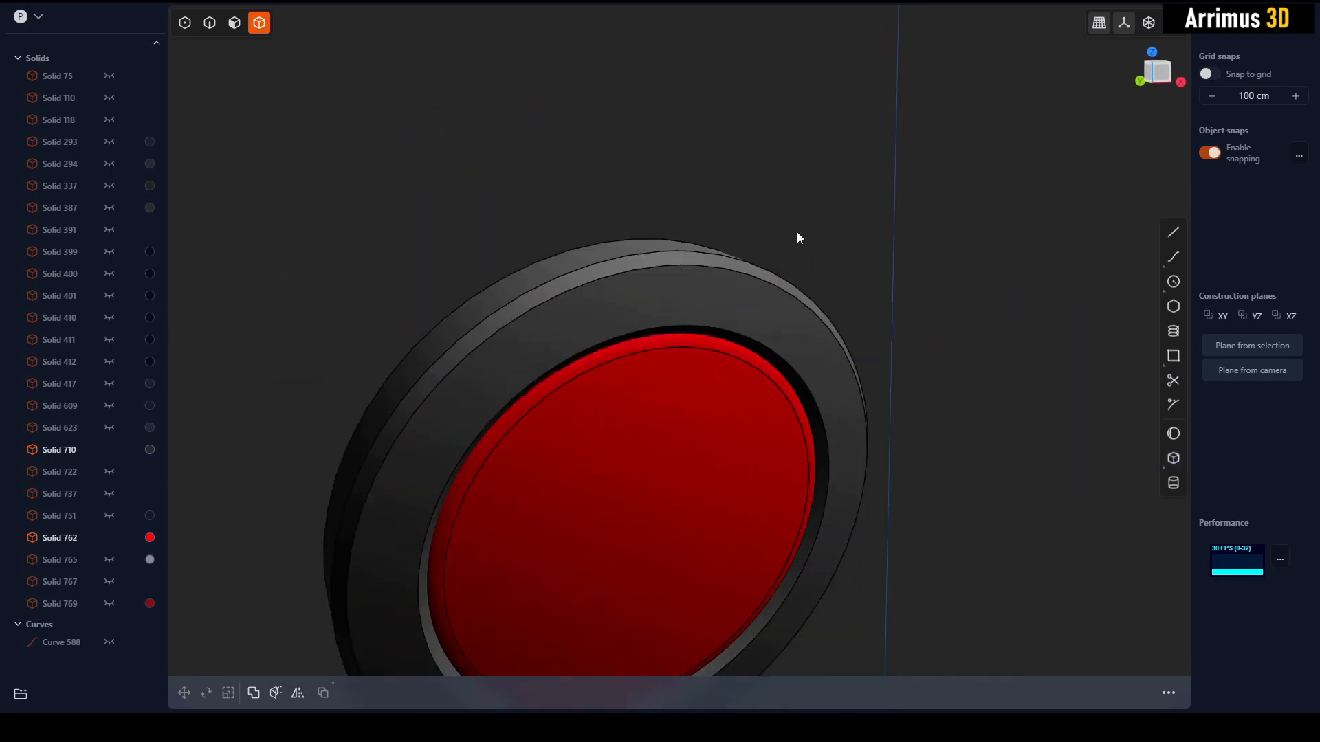
Create a thin upright box crossing the upper part of the dark ring and extending beyond its outer edge.
middle_click_drag(798, 233, 680, 216)
key("b")
left_click(634, 205)
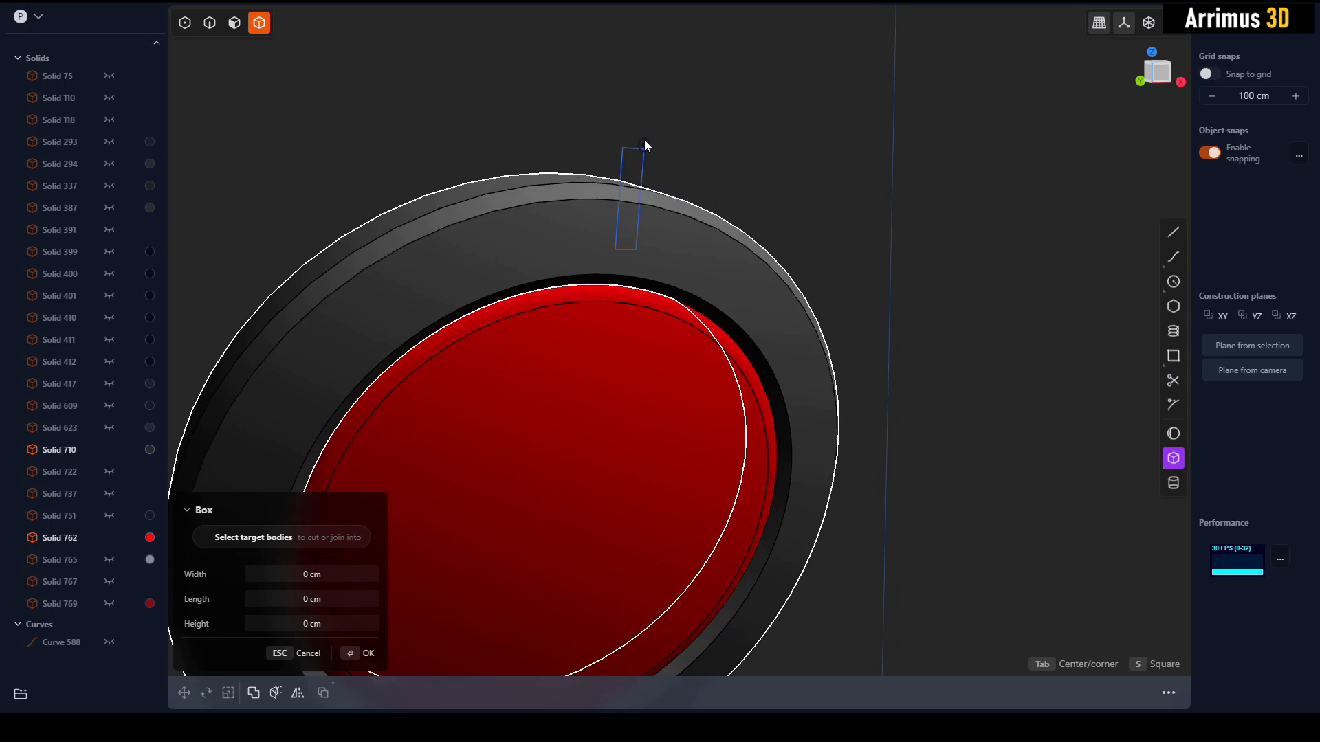
left_click(649, 110)
left_click(678, 110)
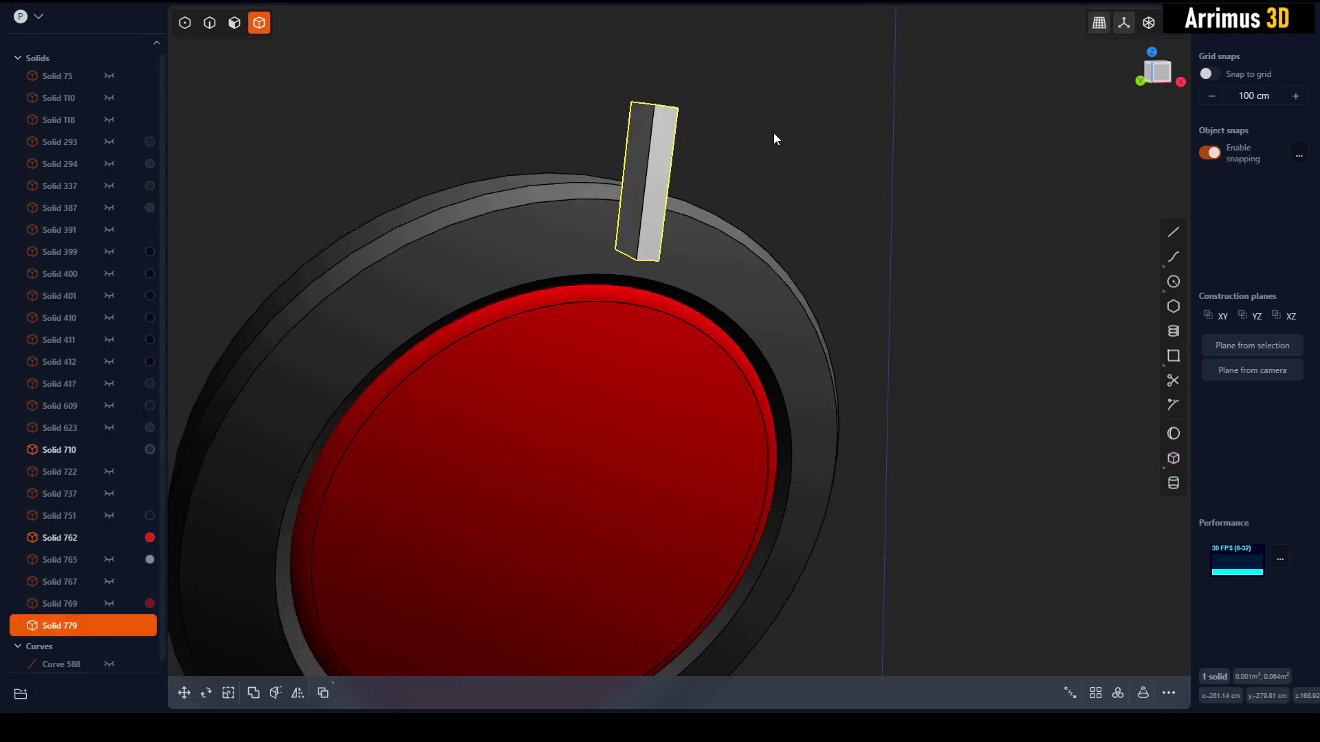
Lengthen the upright box by offsetting its inner end face across the dark ring and over the edge of the red disc.
middle_click_drag(773, 133, 868, 155)
left_click(868, 155)
left_click(765, 159)
key("slash")
middle_click_drag(762, 365, 699, 196)
key("3")
left_click(778, 274)
key("d")
left_click(724, 497)
left_click(939, 282)
Offset one of the box's side faces to adjust its thickness.
key("4")
left_click(800, 271)
key("3")
left_click(721, 238)
key("d")
left_click(671, 229)
scroll(811, 265, "down", 3)
left_click(821, 244)
scroll(843, 332, "down", 2)
Rotate the box in the plane of the ring's front face so it crosses the ring diagonally.
middle_click_drag(843, 332, 691, 147)
key("4")
left_click(685, 148)
key("r")
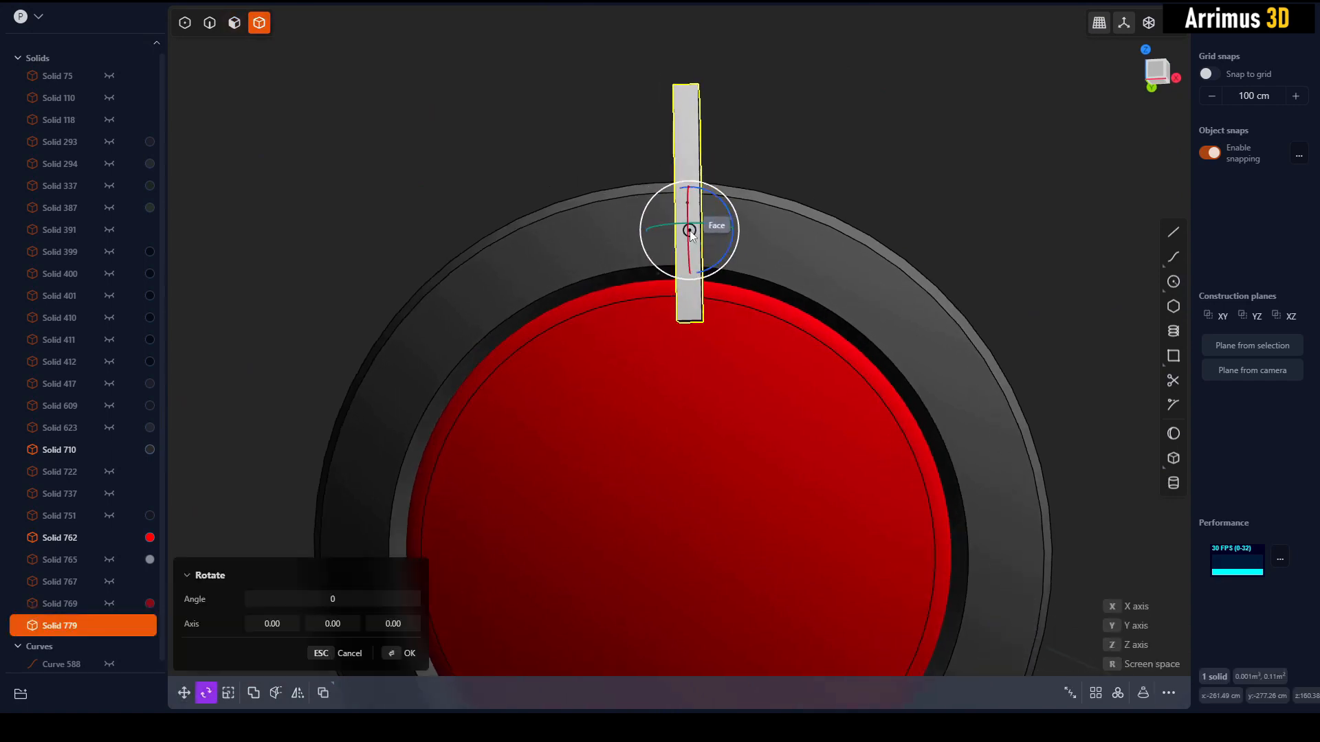
left_click(666, 140)
right_click(739, 139)
middle_click_drag(756, 138, 761, 141)
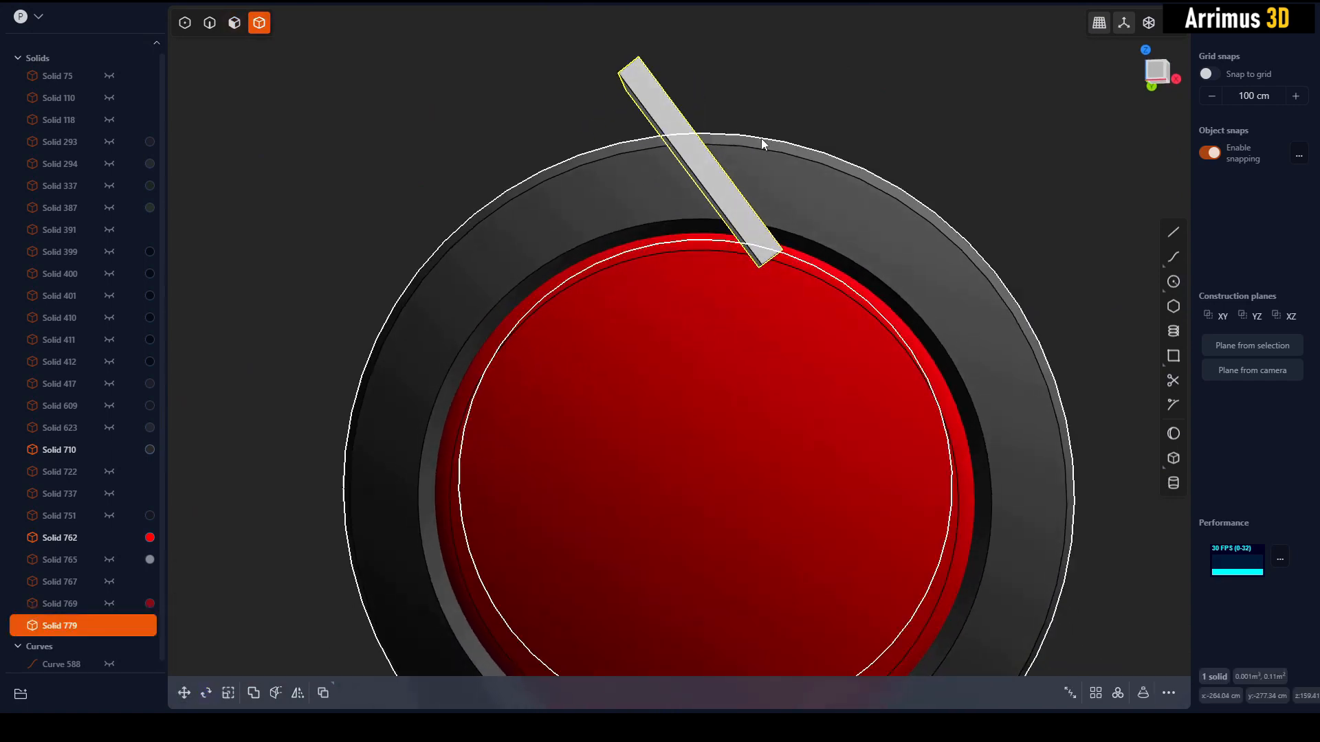
Shift the slanted box slightly sideways across the ring, using a pivot placed on the box.
key("g")
key("v")
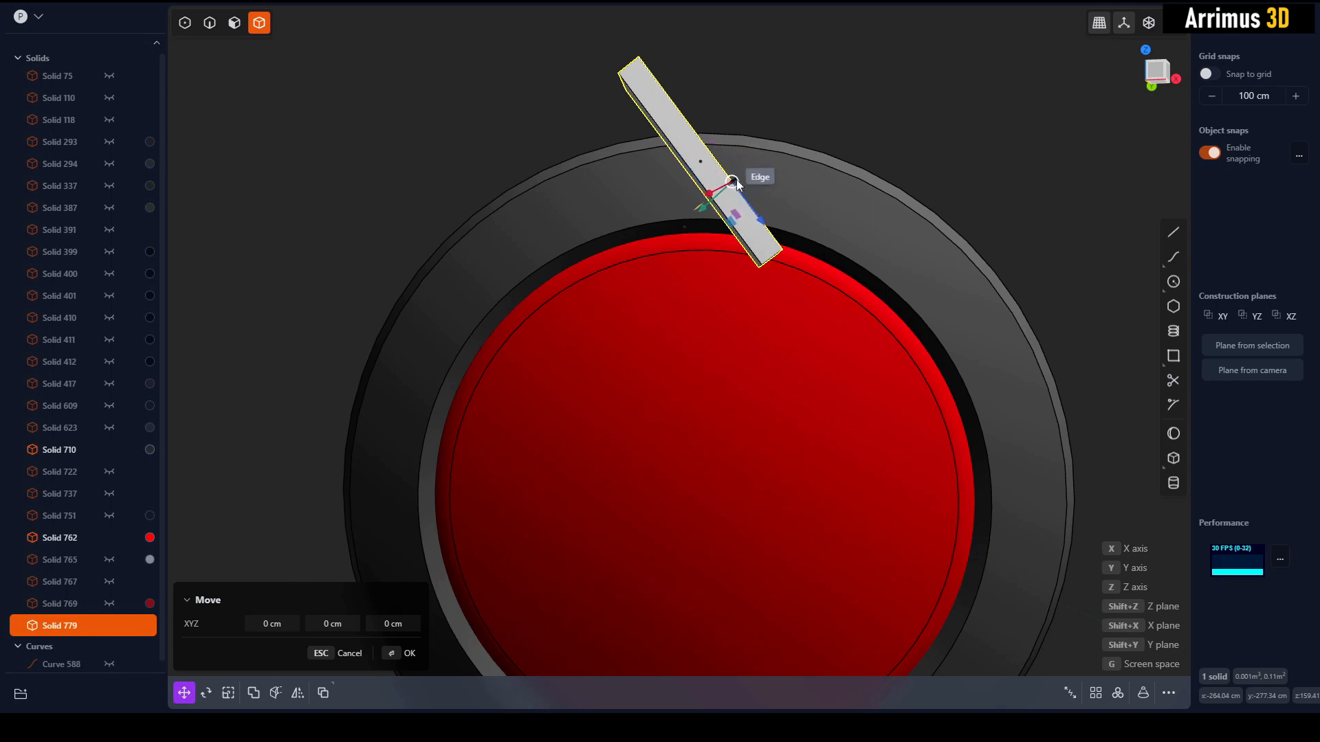
left_click(758, 172)
left_click(882, 153)
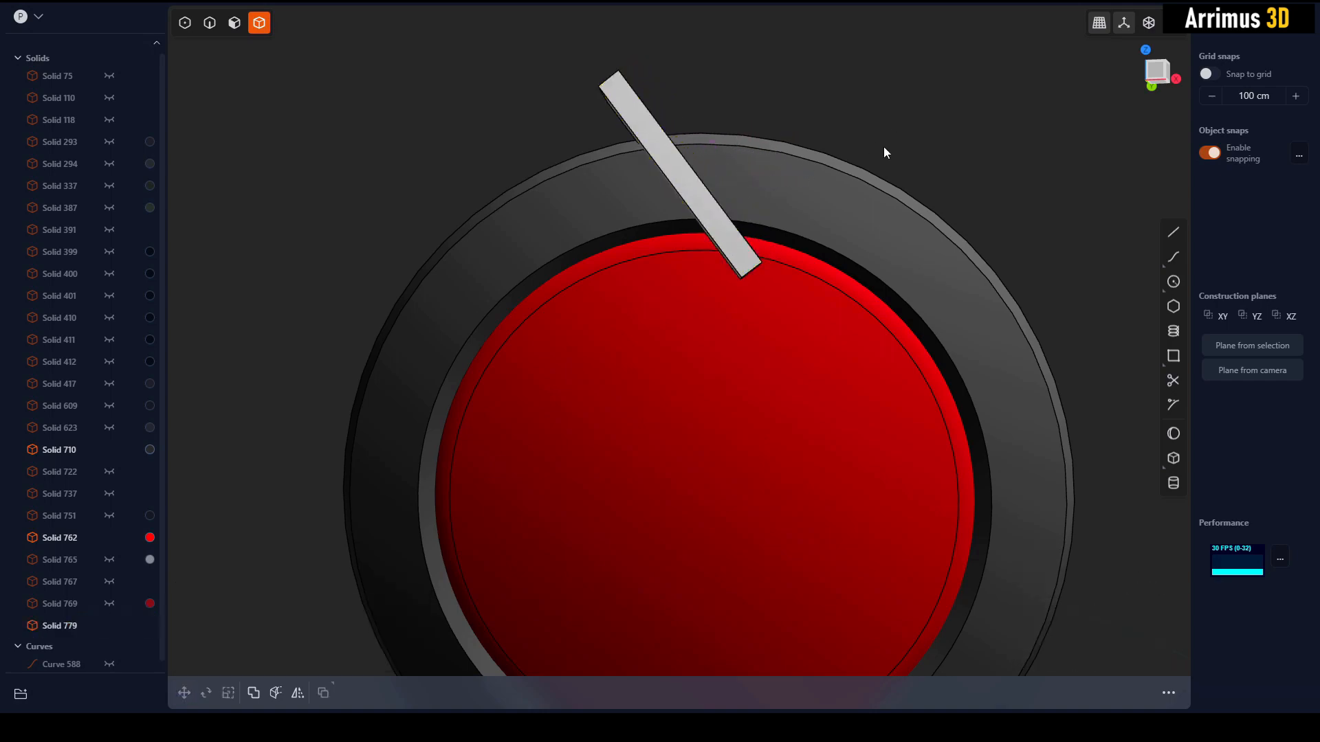
Create a 360-degree radial array of 8 slanted boxes around the centre of the red disc.
middle_click_drag(884, 146, 703, 226)
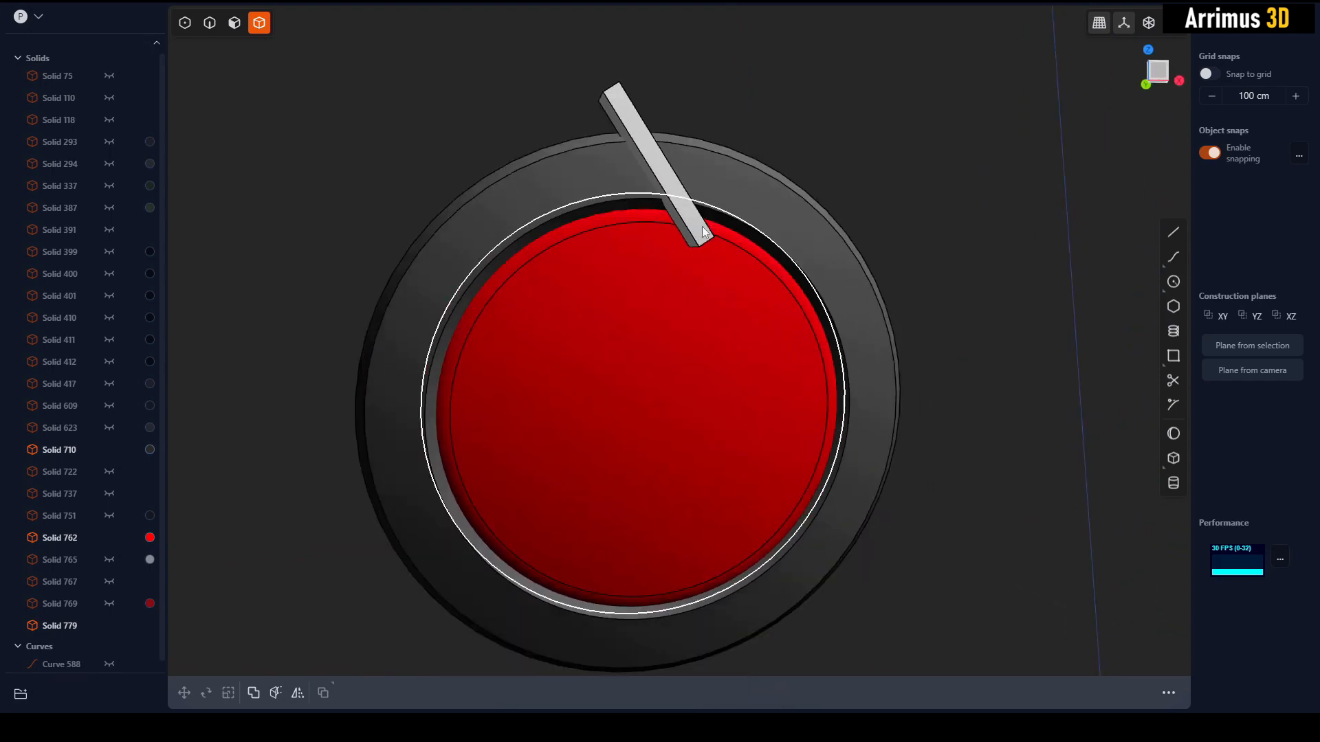
left_click(700, 231)
left_click(1118, 693)
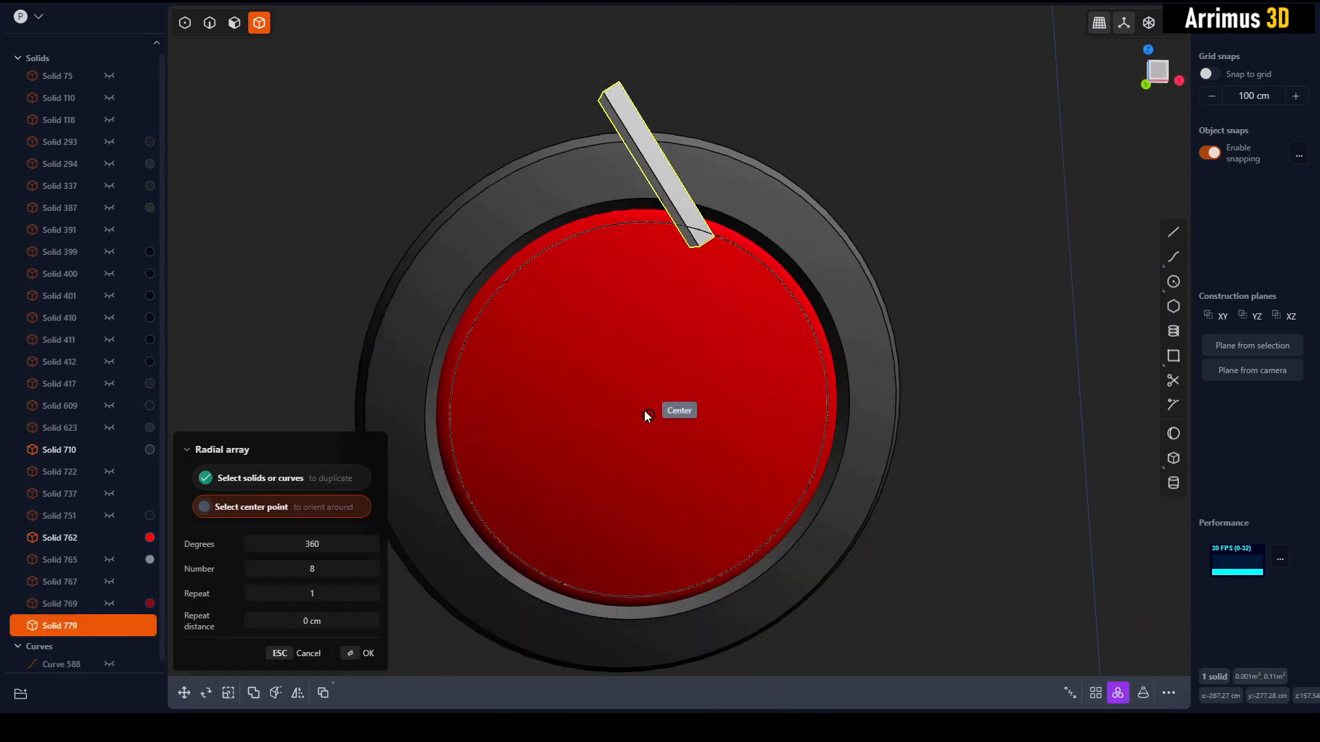
left_click(646, 406)
key("Return")
Subtract all eight slanted boxes from the dark ring with a Boolean difference.
middle_click_drag(630, 188, 720, 143)
left_click(760, 165)
left_click(781, 323)
left_click(722, 473)
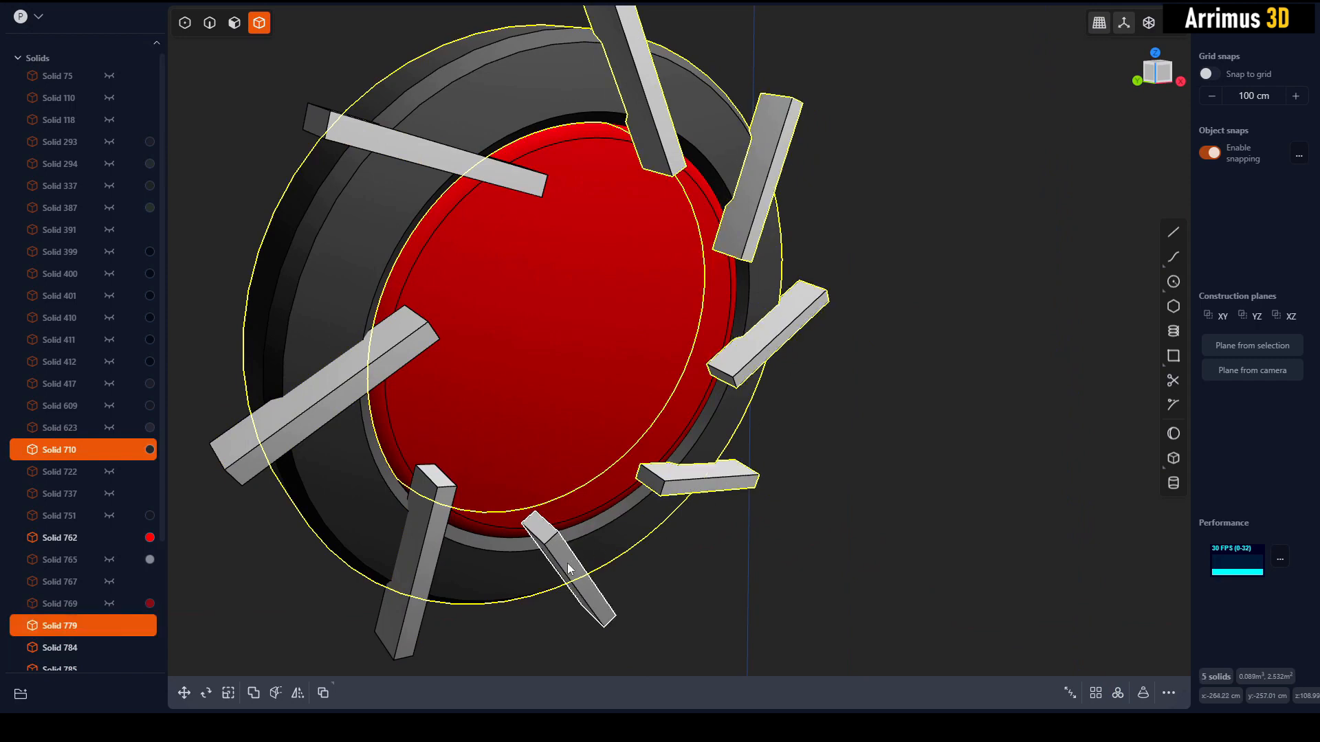
left_click(444, 515)
left_click(444, 513, "shift")
left_click(407, 357, "shift")
left_click(396, 142, "shift")
key("q")
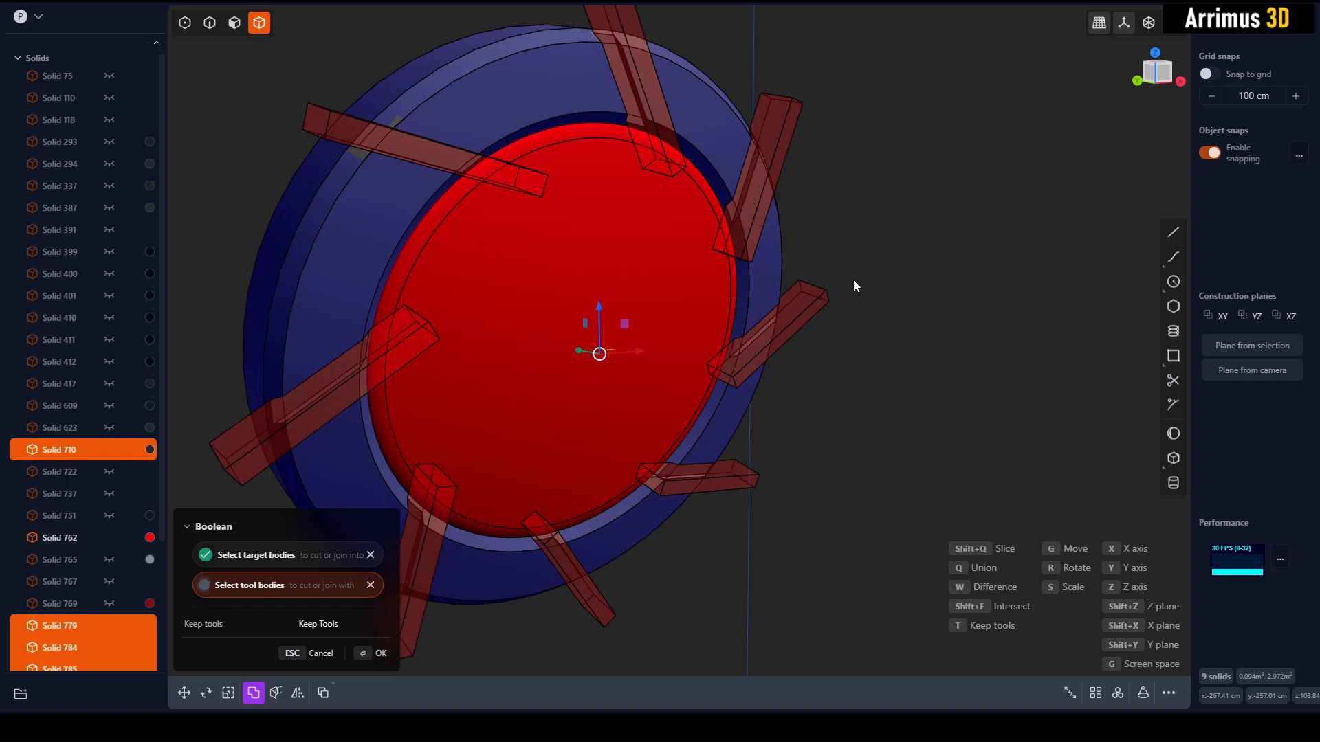
key("Return")
Duplicate the outer edge of the ring's front face as a curve and move it forward along the ring's axis.
mouse_move(794, 287)
middle_mouse_down()
mouse_move(731, 220)
mouse_move(752, 250)
mouse_move(798, 274)
middle_mouse_up()
key("2")
left_click(475, 43)
middle_click_drag(636, 140, 675, 168)
key("shift+d")
key("v")
left_click(451, 169)
middle_click_drag(451, 170, 615, 253)
key("z")
left_click(550, 294)
Scale the duplicated circle uniformly by about 0.88 and offset it inward by about 2 cm to make a second circle.
key("s")
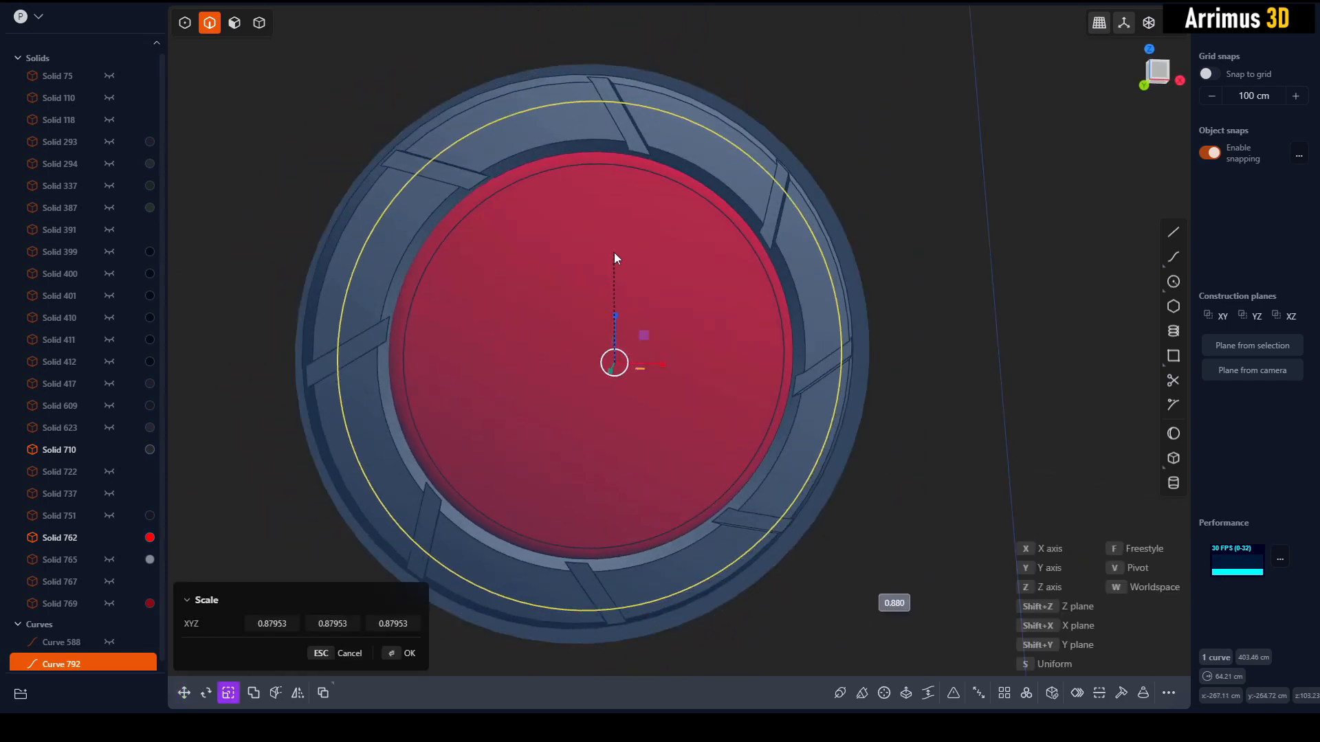
left_click(614, 255)
key("o")
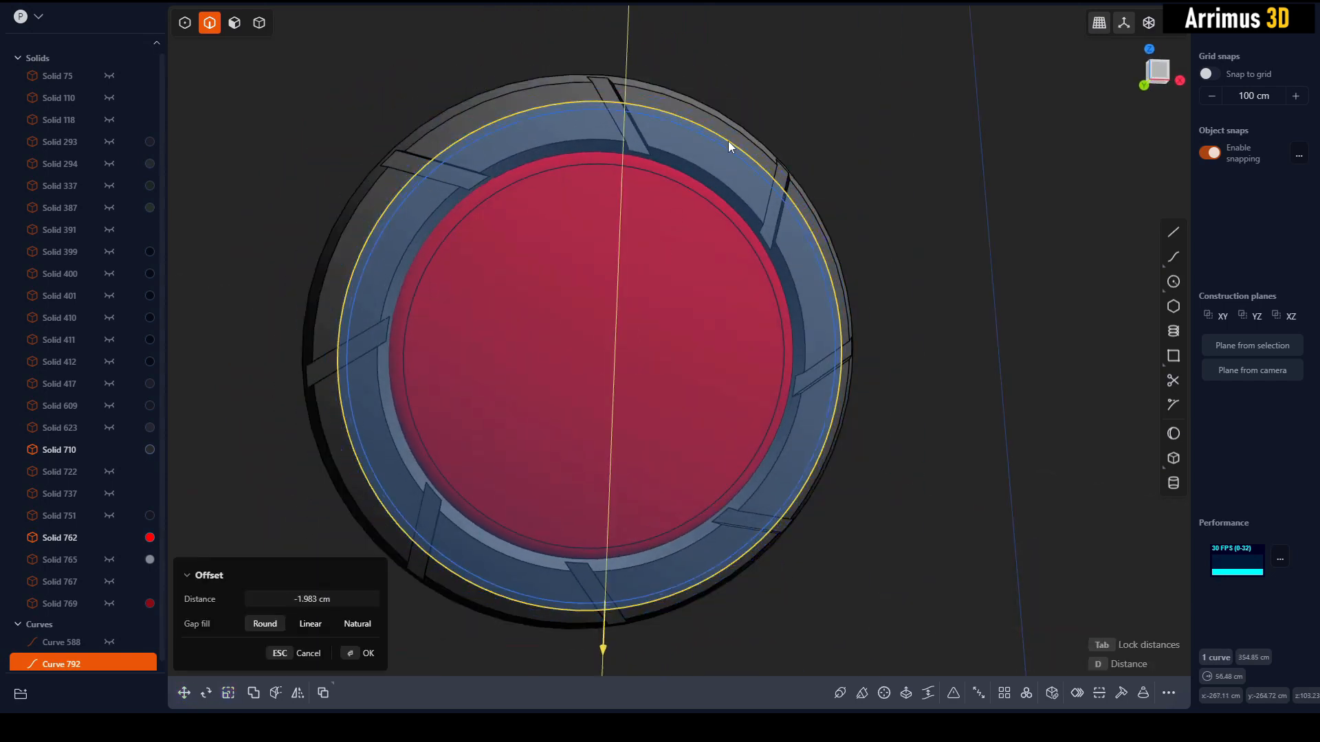
left_click(728, 141)
Duplicate the two long front edges of each of the ring's eight slots as separate curves.
middle_click_drag(840, 163, 767, 143)
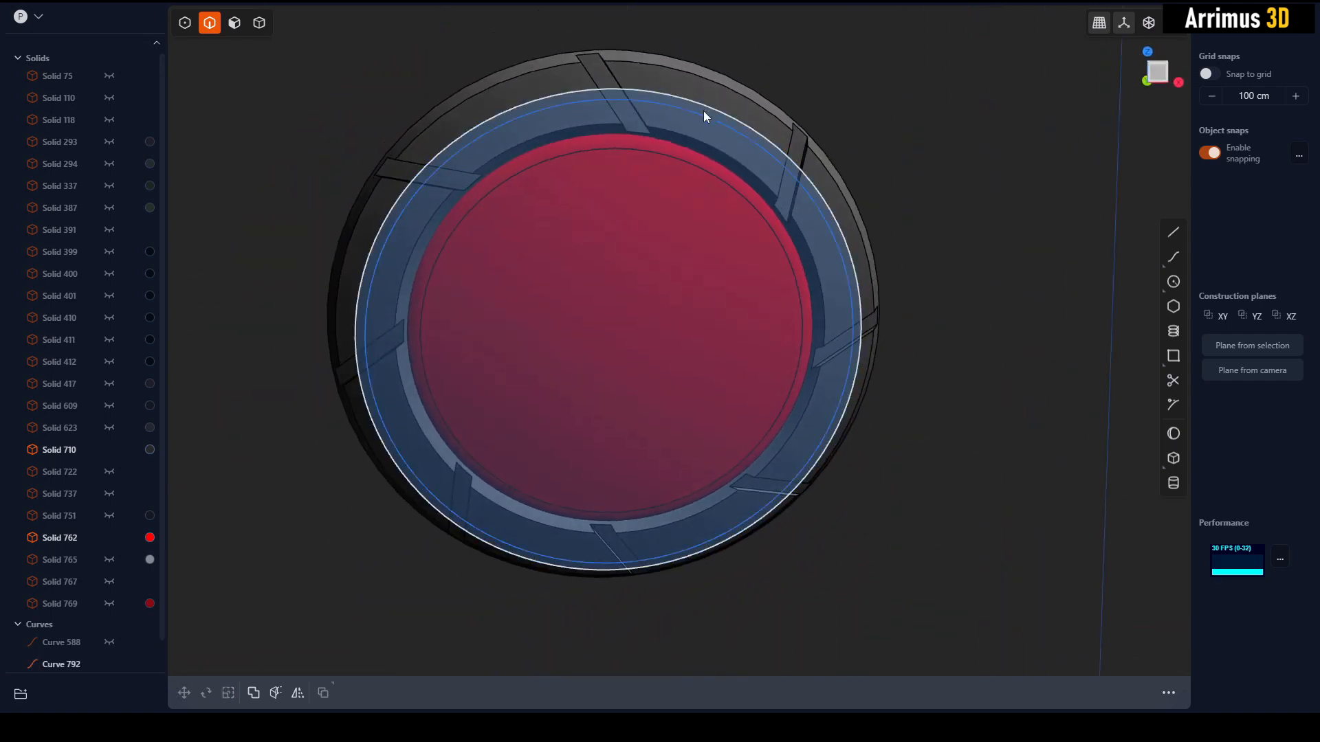
middle_click_drag(703, 110, 671, 121)
left_click(671, 122)
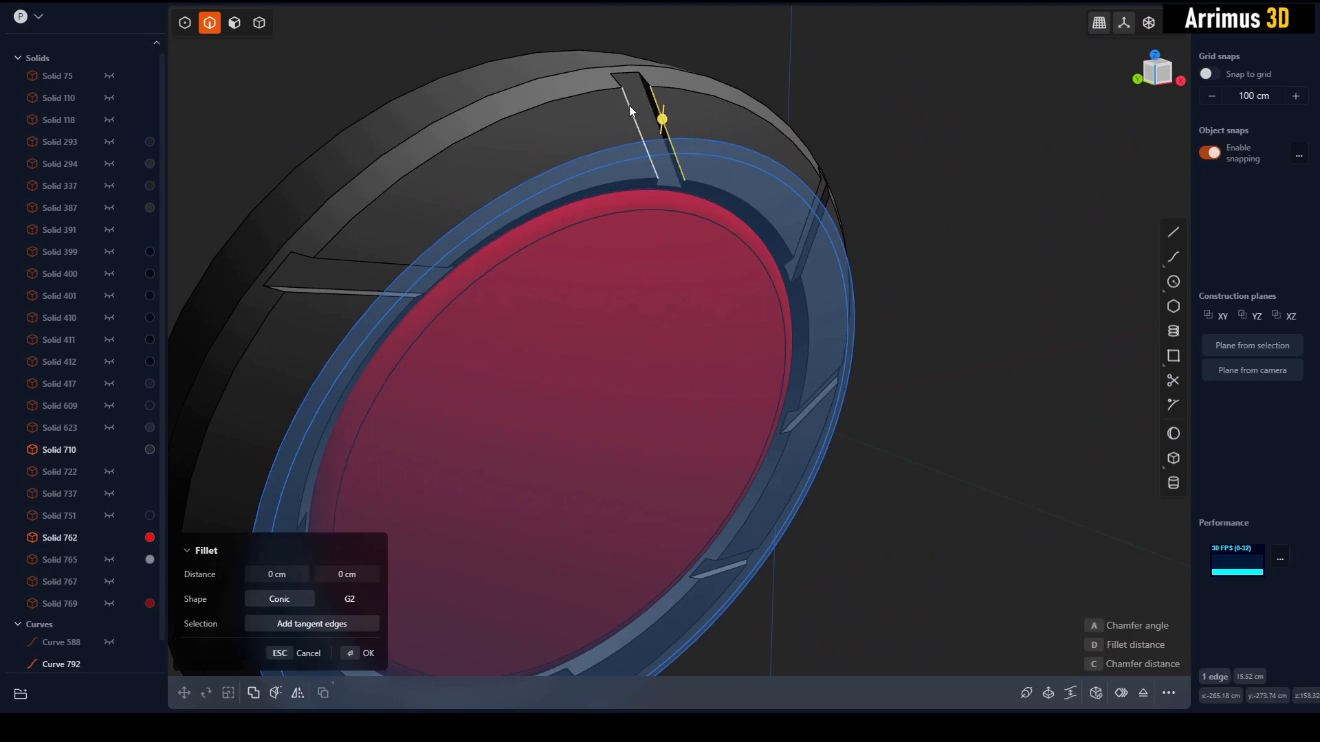
left_click(631, 107)
middle_click_drag(347, 251, 510, 192, "shift")
left_click(510, 242)
mouse_move(519, 273)
middle_mouse_down()
mouse_move(548, 294)
mouse_move(501, 274)
middle_mouse_up()
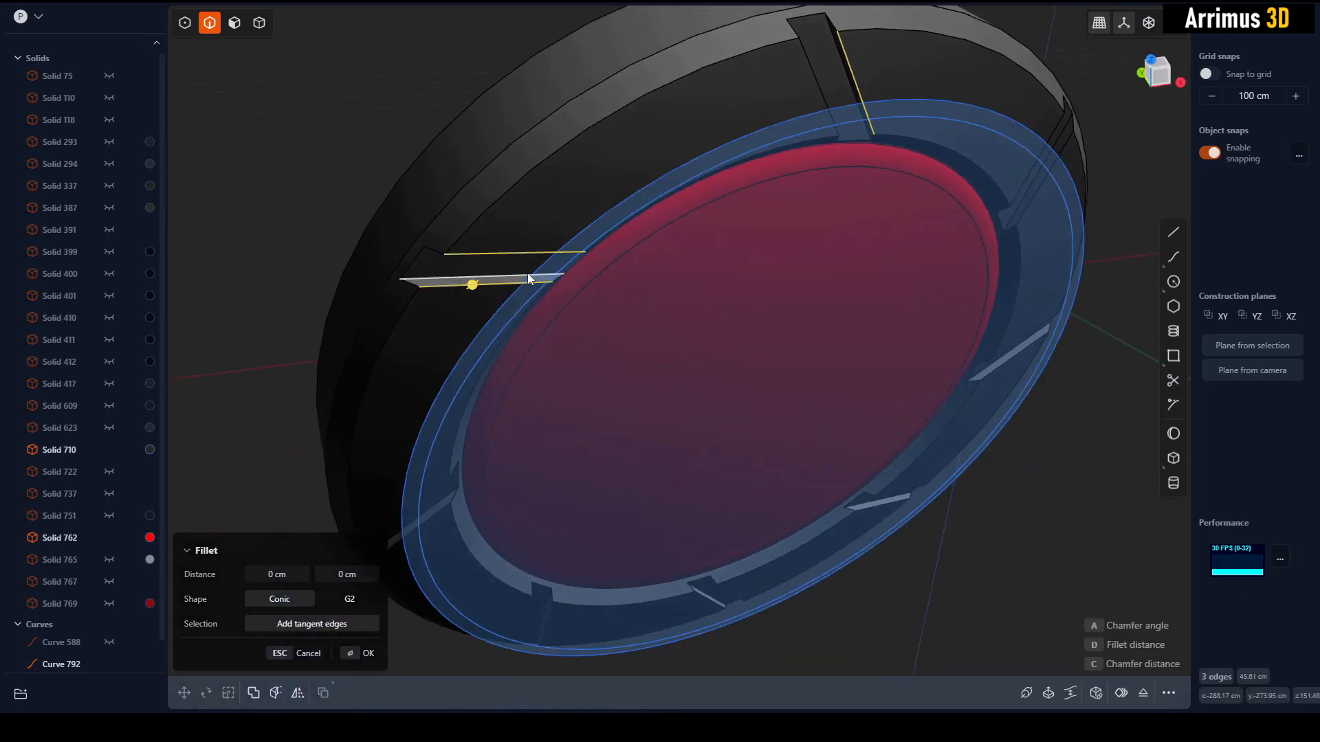
left_click(821, 83)
middle_click_drag(561, 387, 757, 258)
left_click(576, 307)
left_click(567, 341)
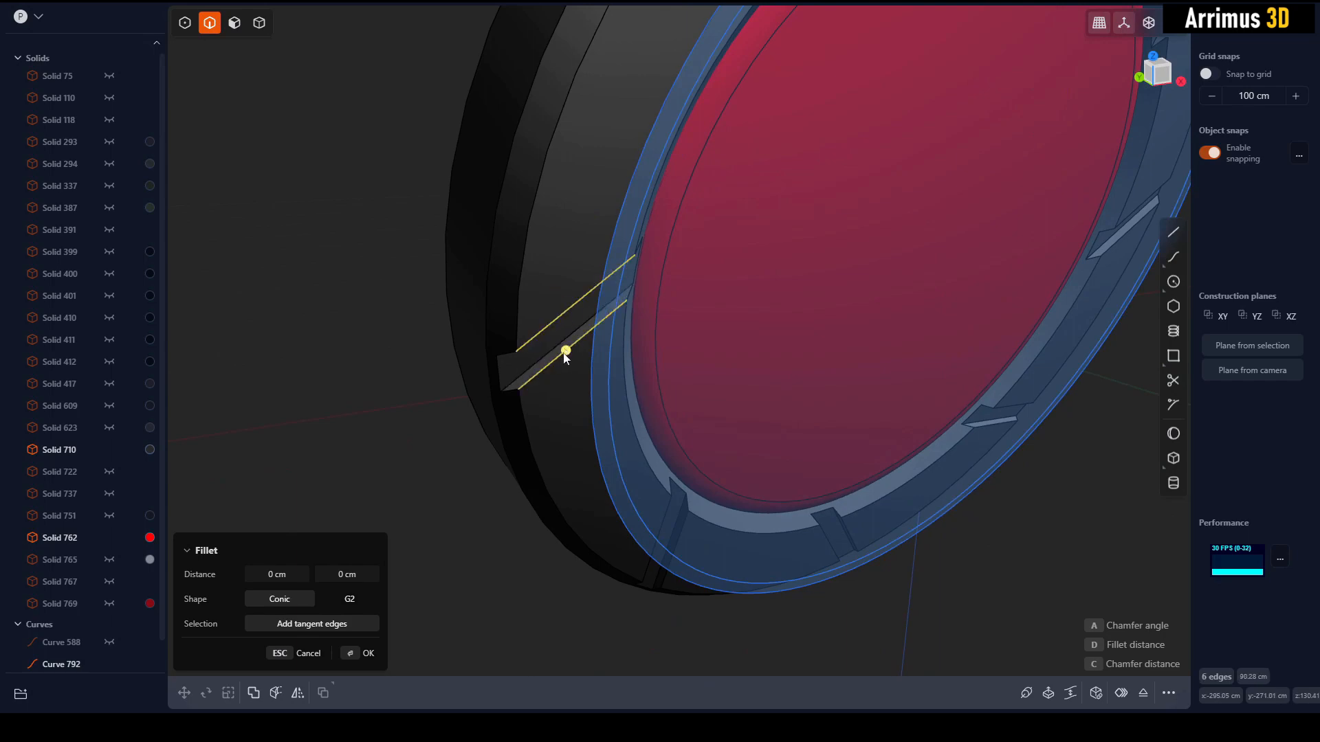
middle_click_drag(567, 348, 704, 310, "shift")
left_click(716, 415)
left_click(693, 397)
middle_click_drag(950, 456, 585, 367)
scroll(686, 385, "up", 2)
left_click(506, 355)
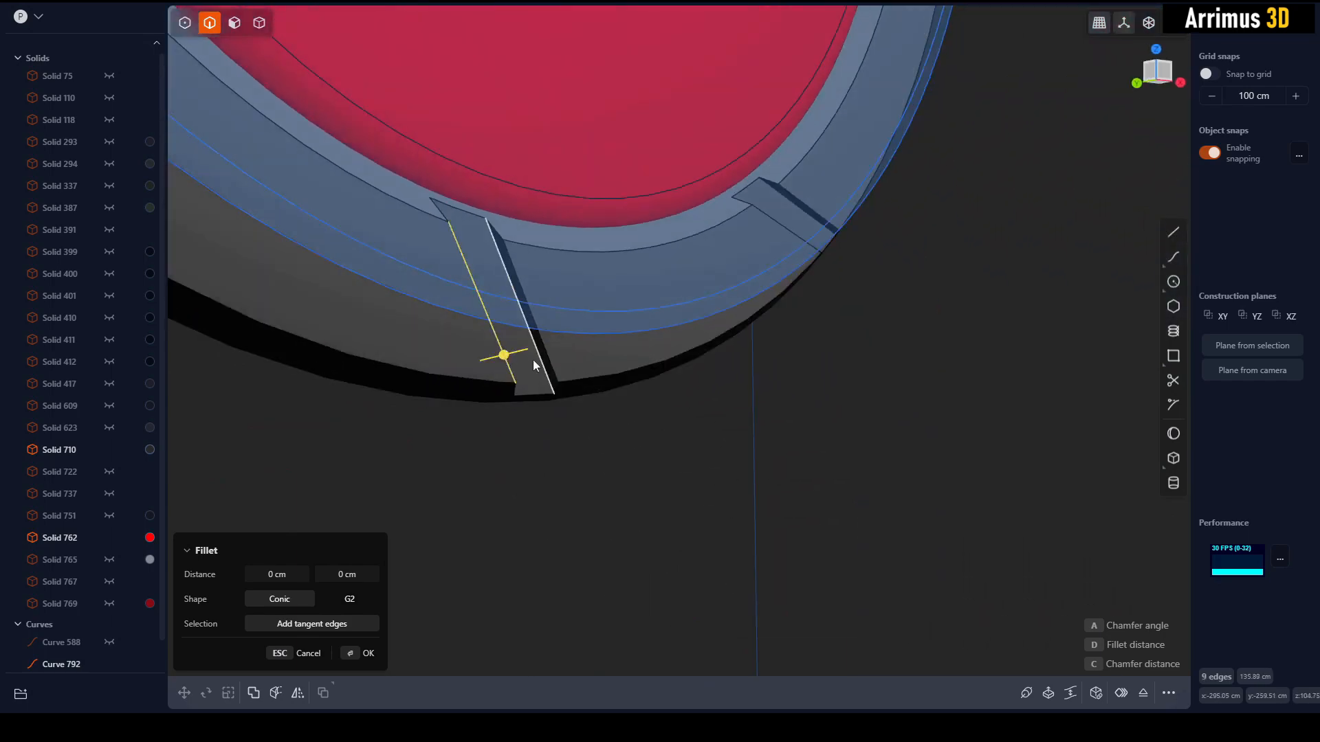
left_click(548, 358)
middle_click_drag(703, 333, 797, 303)
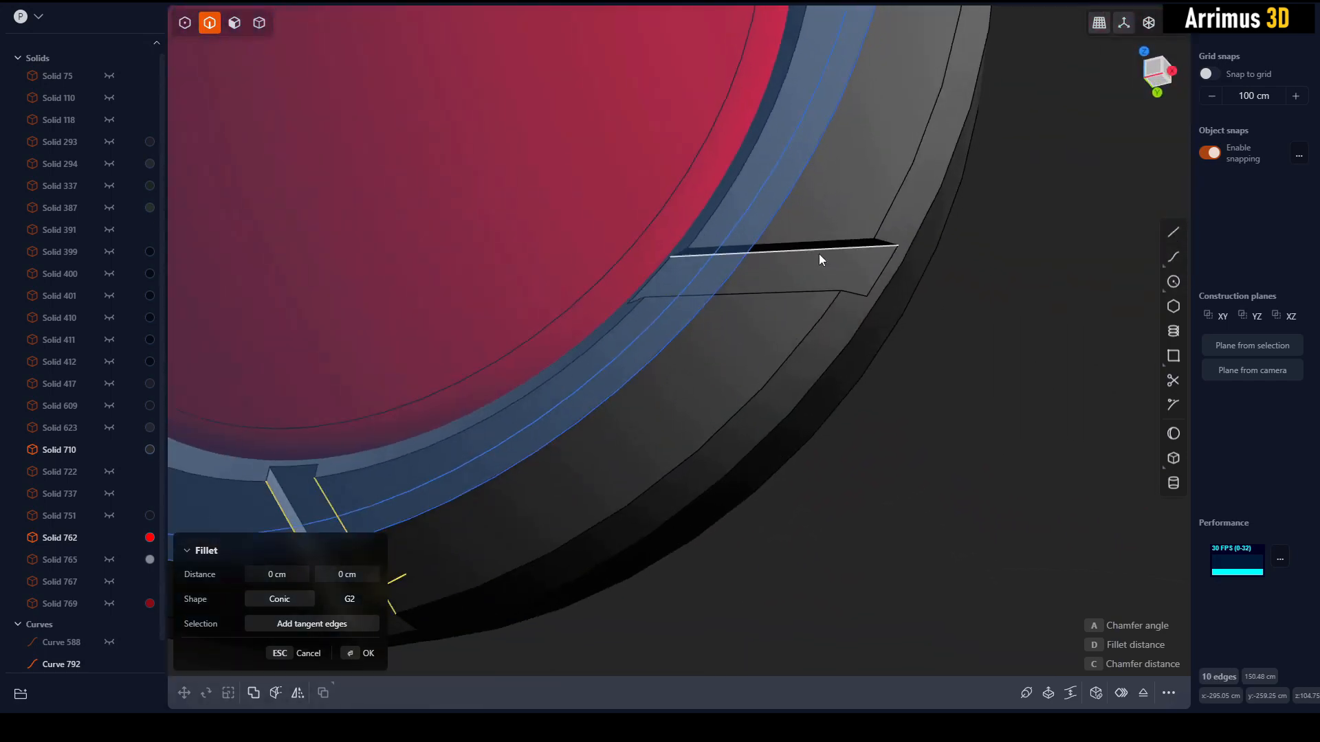
left_click(796, 293)
left_click(807, 244)
middle_click_drag(807, 244, 928, 227)
middle_click_drag(928, 227, 767, 350, "shift")
scroll(767, 349, "up", 1)
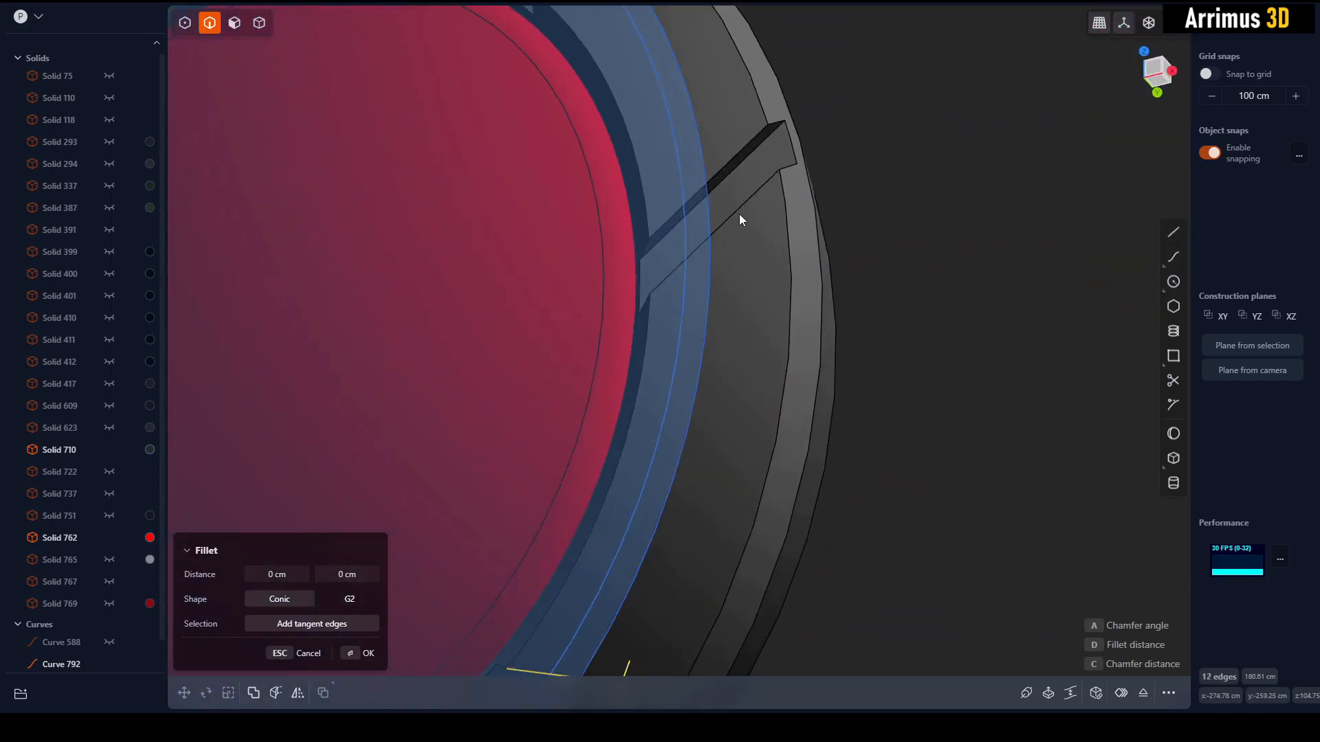
left_click(740, 213)
left_click(737, 152)
middle_click_drag(736, 151, 702, 283, "shift")
left_click(716, 186)
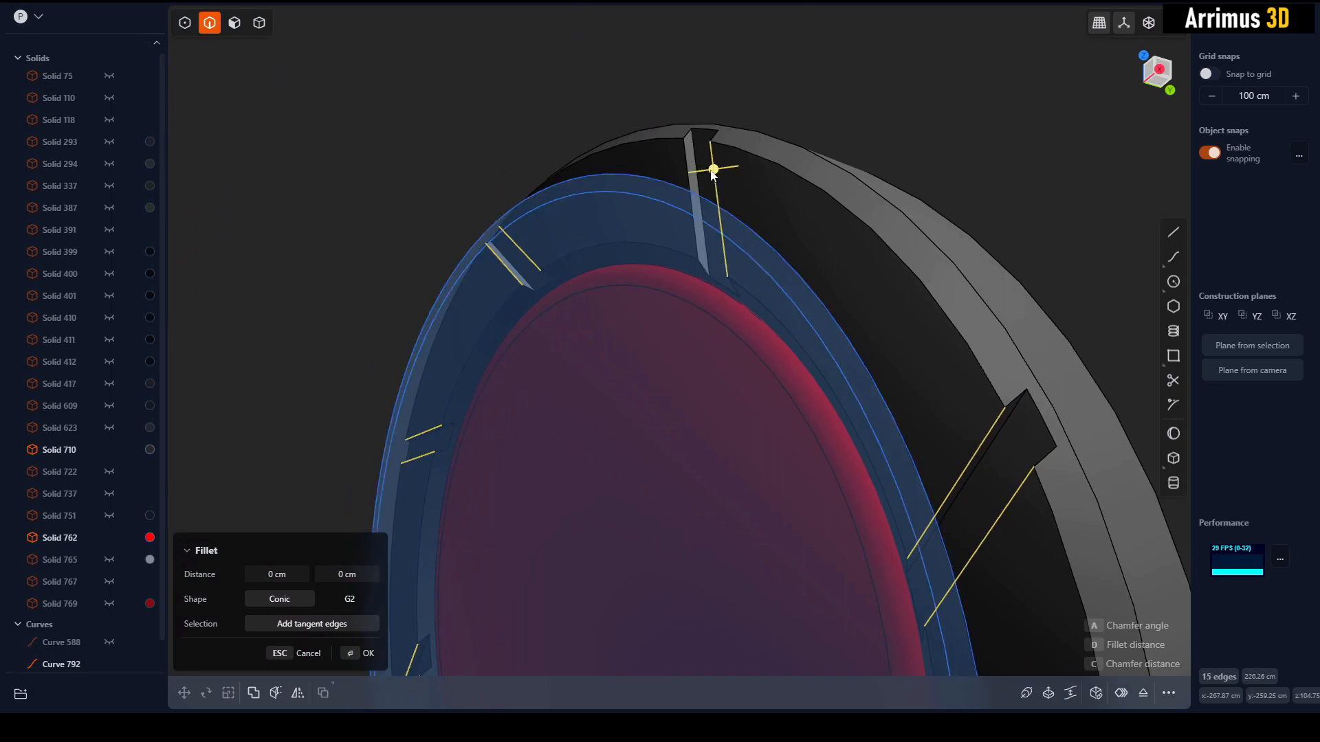
left_click(689, 174)
middle_click_drag(688, 173, 893, 199)
middle_click_drag(893, 199, 719, 237, "shift")
scroll(687, 241, "down", 2)
middle_click_drag(507, 294, 646, 274, "shift")
scroll(647, 274, "down", 5)
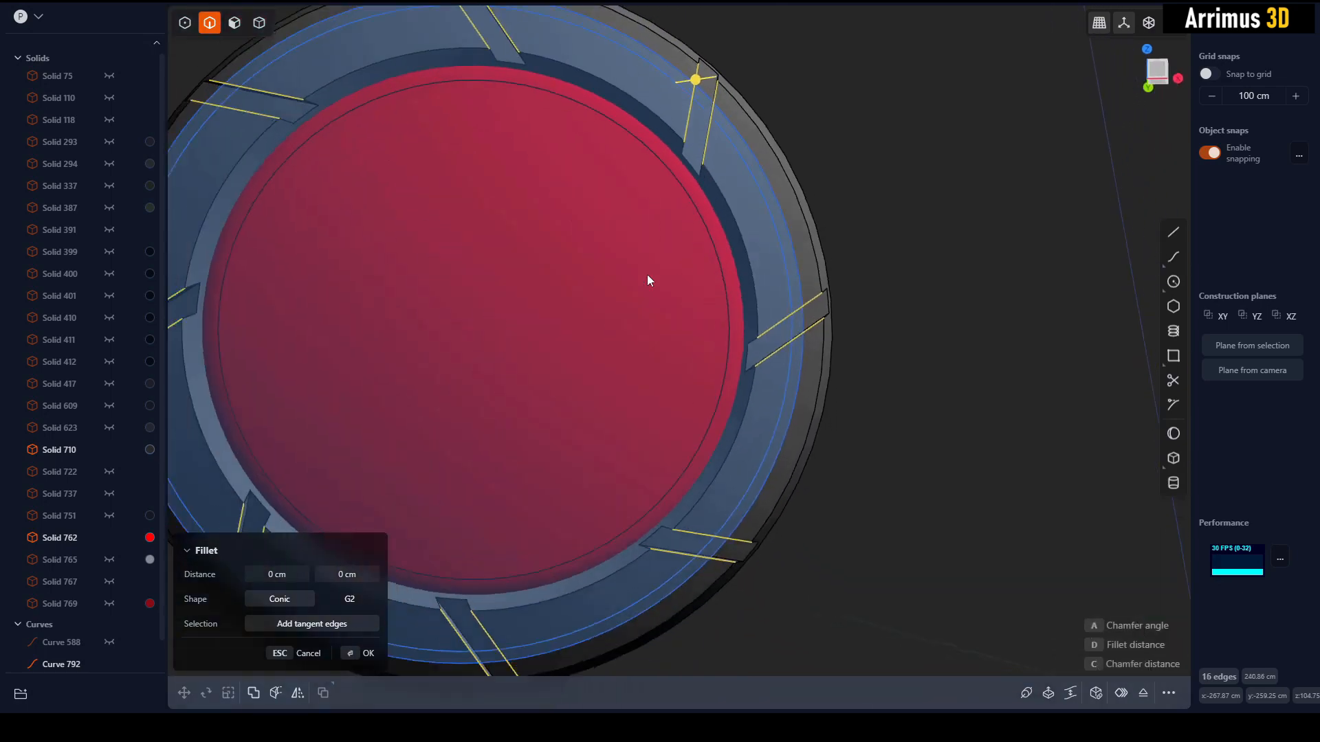
key("shift+d")
middle_click_drag(610, 144, 622, 141)
scroll(625, 148, "up", 1)
middle_click_drag(627, 152, 671, 134, "shift")
key("Return")
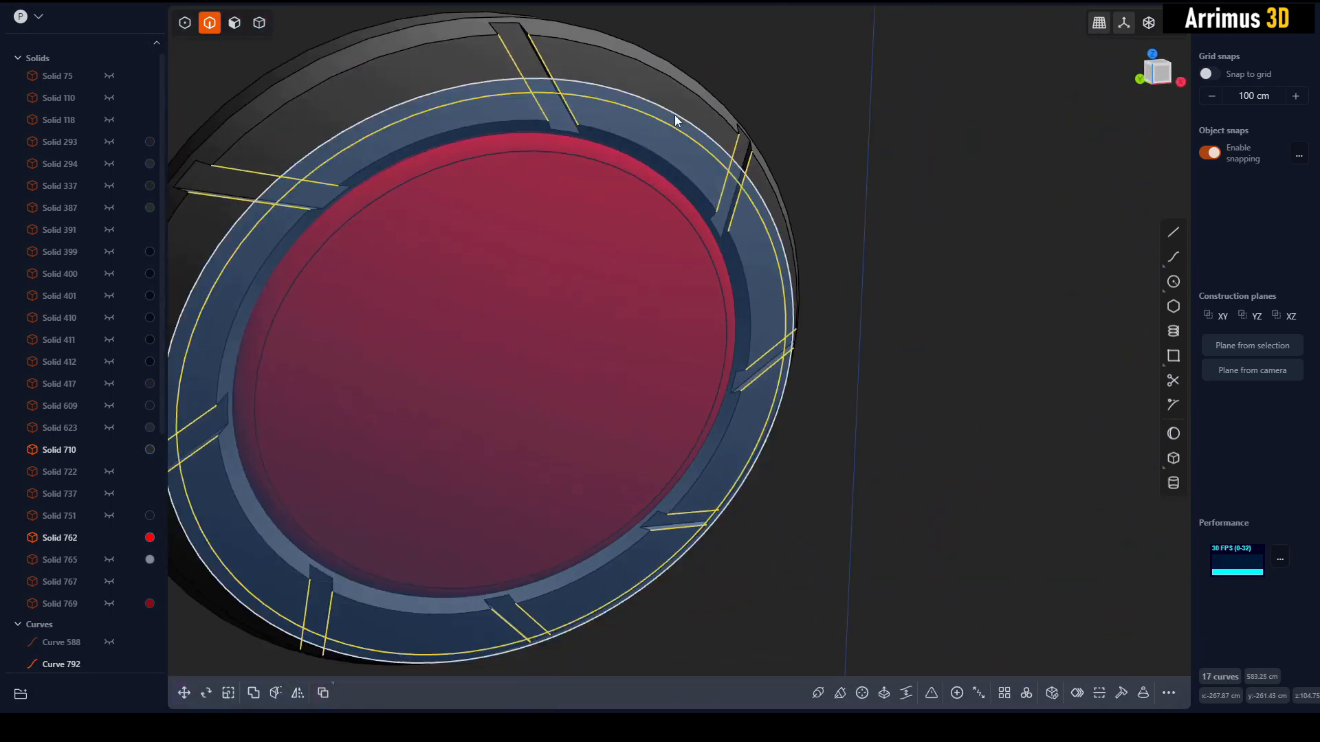
Try to flatten the two circles and the slot-edge curves by scaling them to 0 along Z from a pivot on the ring.
middle_click_drag(686, 200, 619, 113)
key("s")
key("v")
left_click(538, 88)
key("z")
key("Escape")
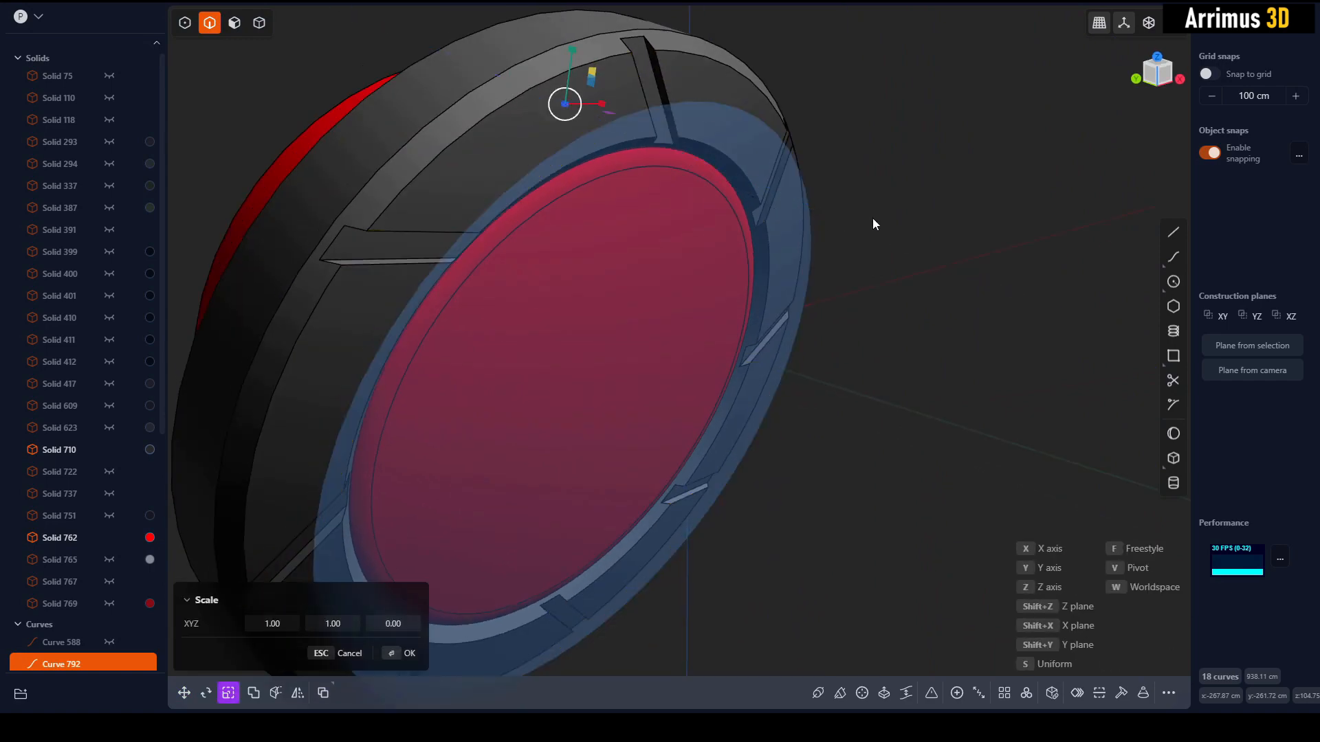
key("Escape")
scroll(864, 257, "down", 2)
key("shift+h")
middle_click_drag(865, 257, 844, 126)
left_click(844, 125)
scroll(800, 141, "up", 1)
key("t")
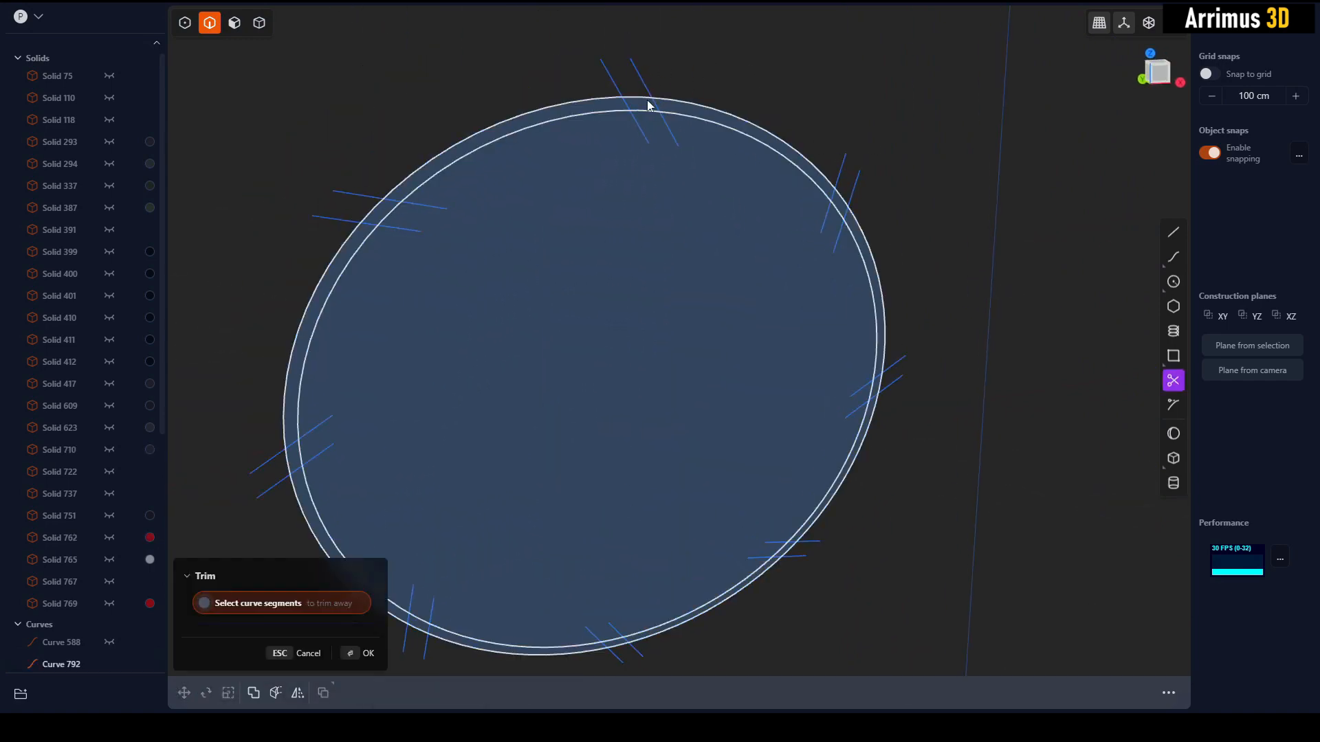
middle_click_drag(634, 100, 696, 165)
key("Escape")
left_click(711, 130)
key("e")
key("Escape")
key("shift+a")
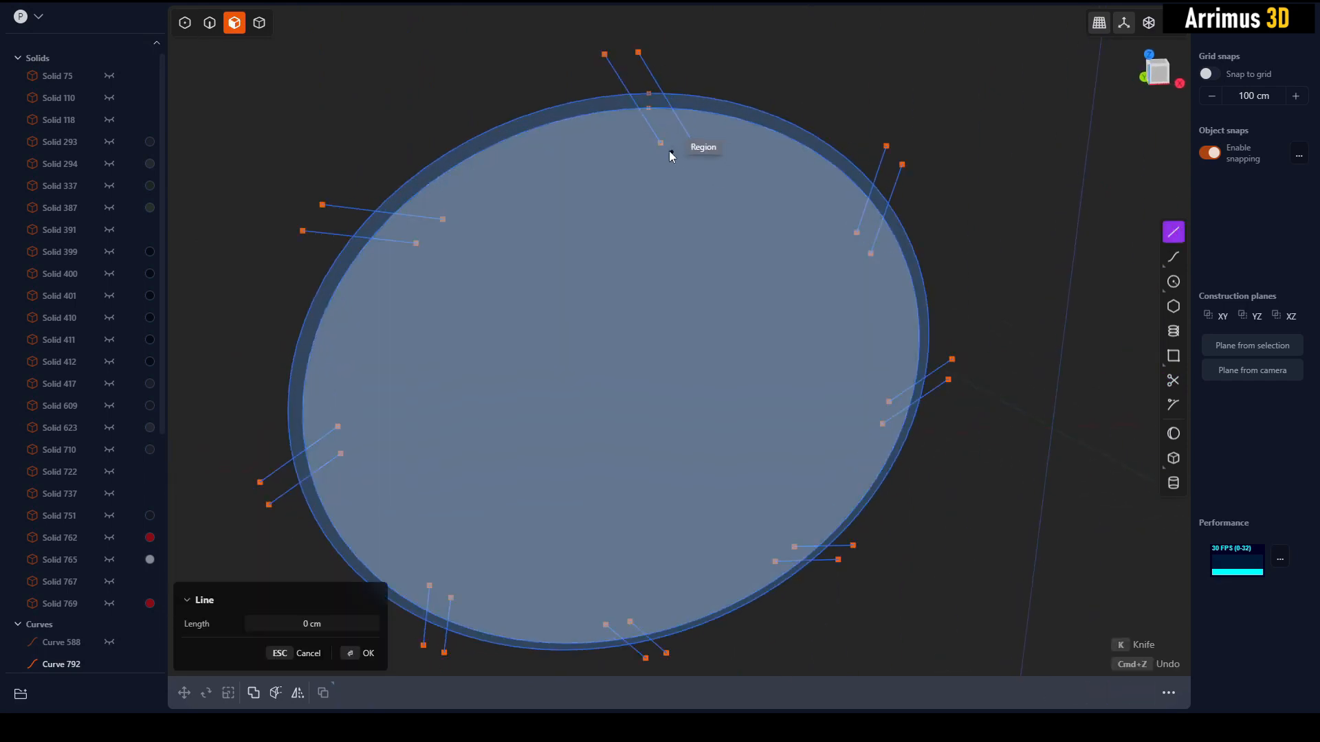
left_click(665, 145)
key("Escape")
Select both circles and all slot-edge curves, unhide the model and flatten the curves onto one plane by scaling along one axis.
scroll(923, 156, "down", 3)
scroll(924, 157, "down", 1)
key("2")
left_click_drag(1000, 72, 427, 517)
key("alt+h")
scroll(728, 206, "up", 2)
key("s")
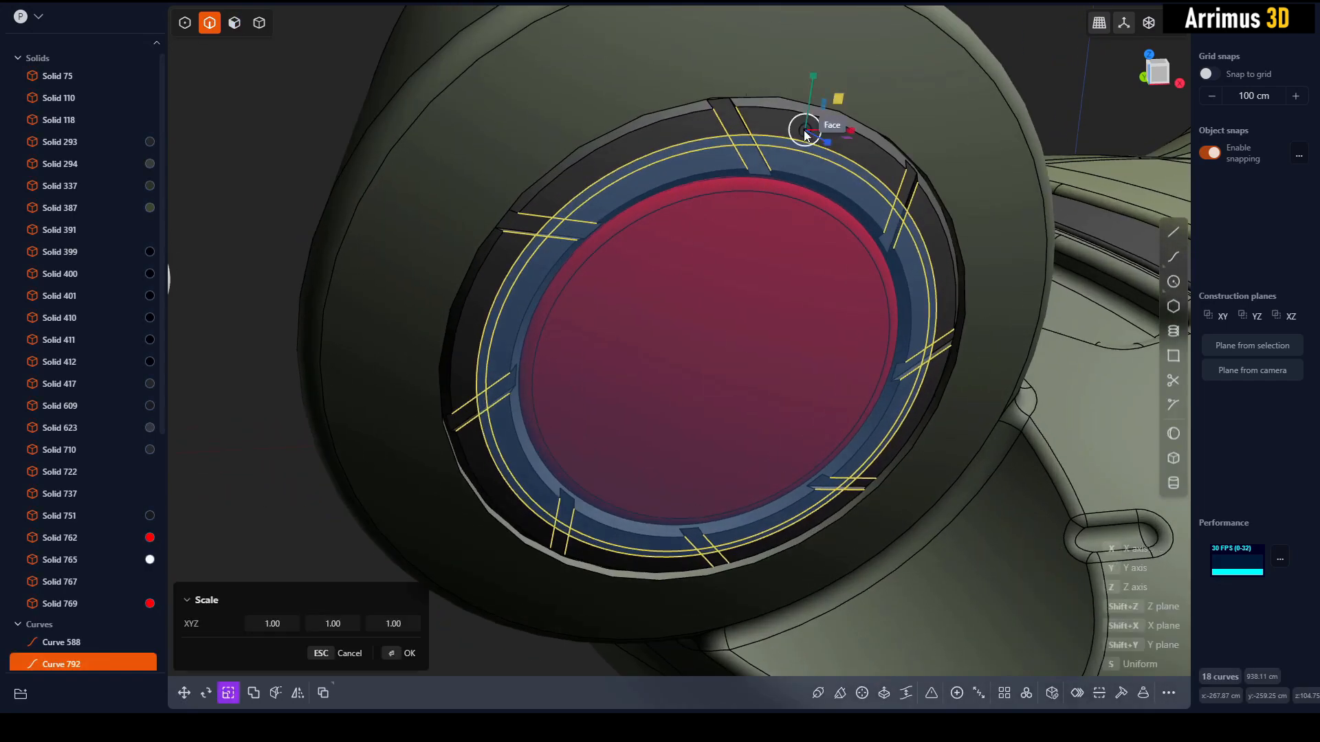
middle_click_drag(834, 179, 847, 134)
key("s")
key("Escape")
Isolate the flattened curves and trim away the arc pieces and overhanging lines at the top, upper-left and left slots.
key("shift+h")
key("t")
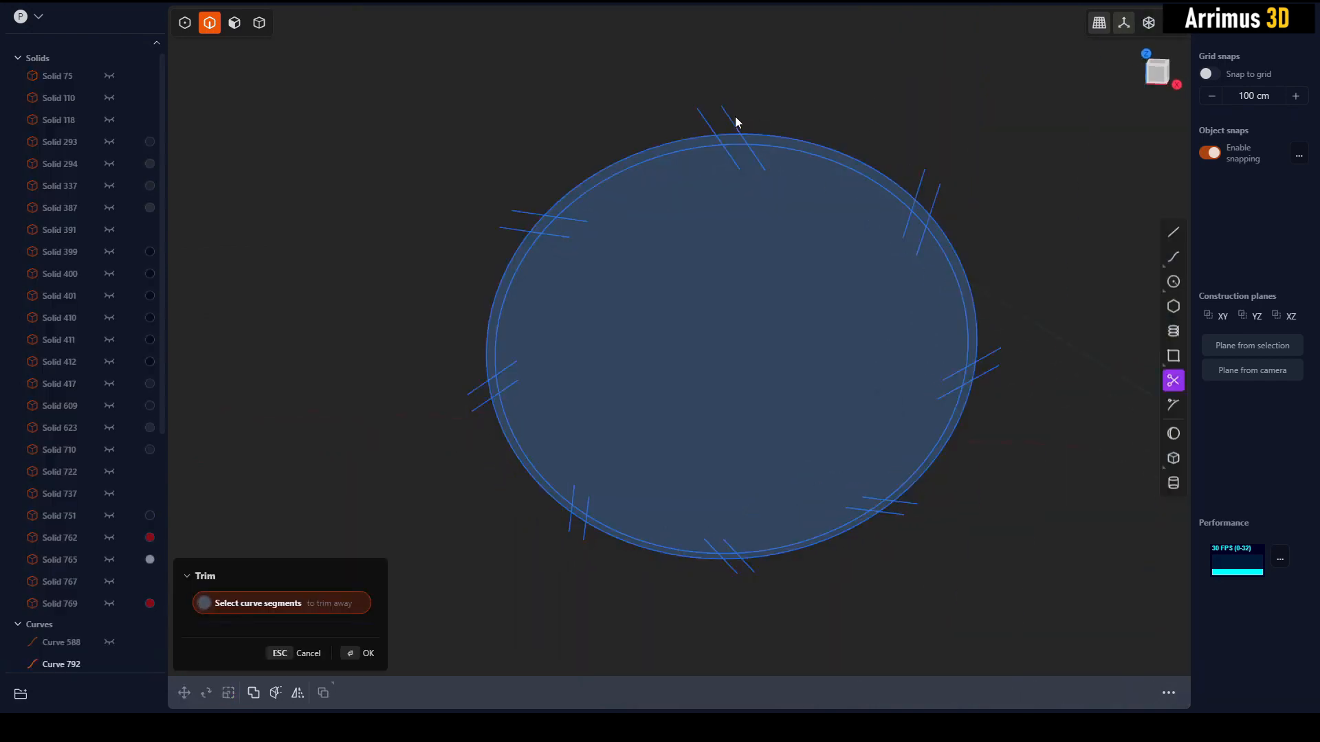
scroll(732, 160, "up", 1)
left_click(728, 136)
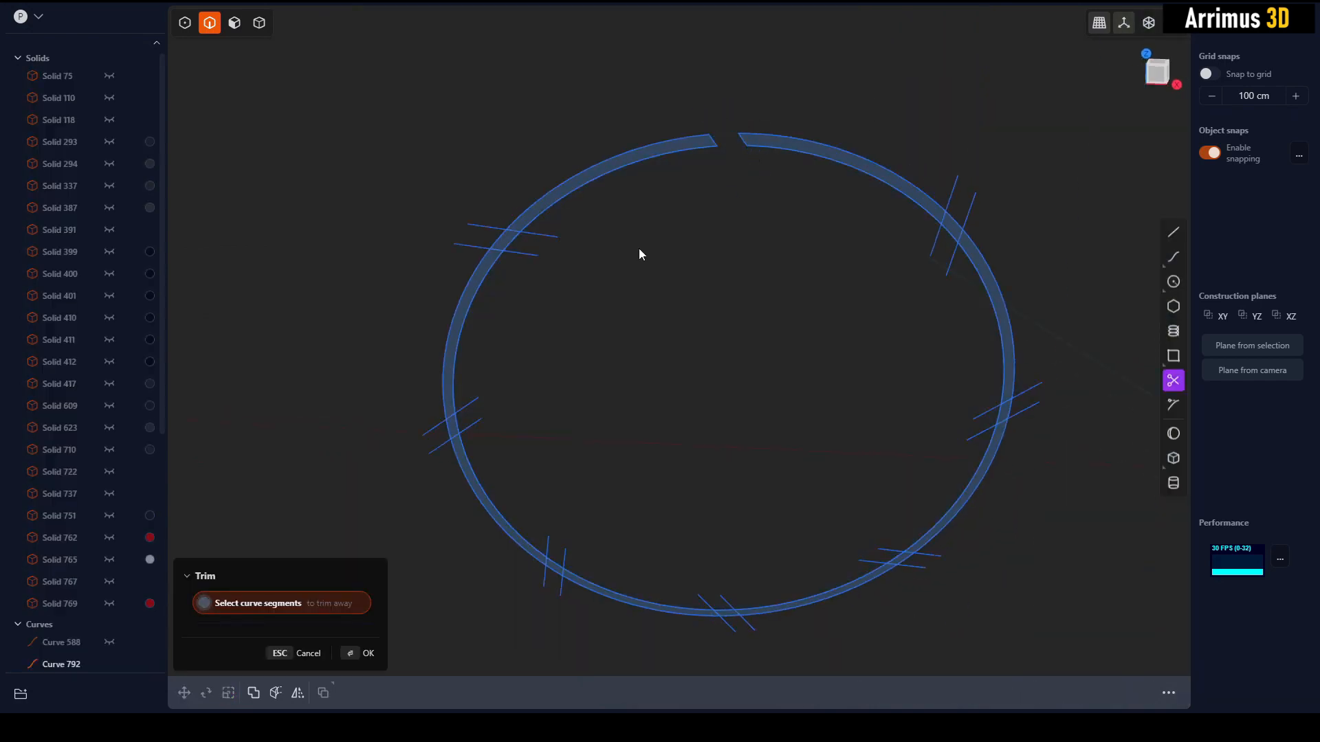
scroll(632, 234, "up", 3)
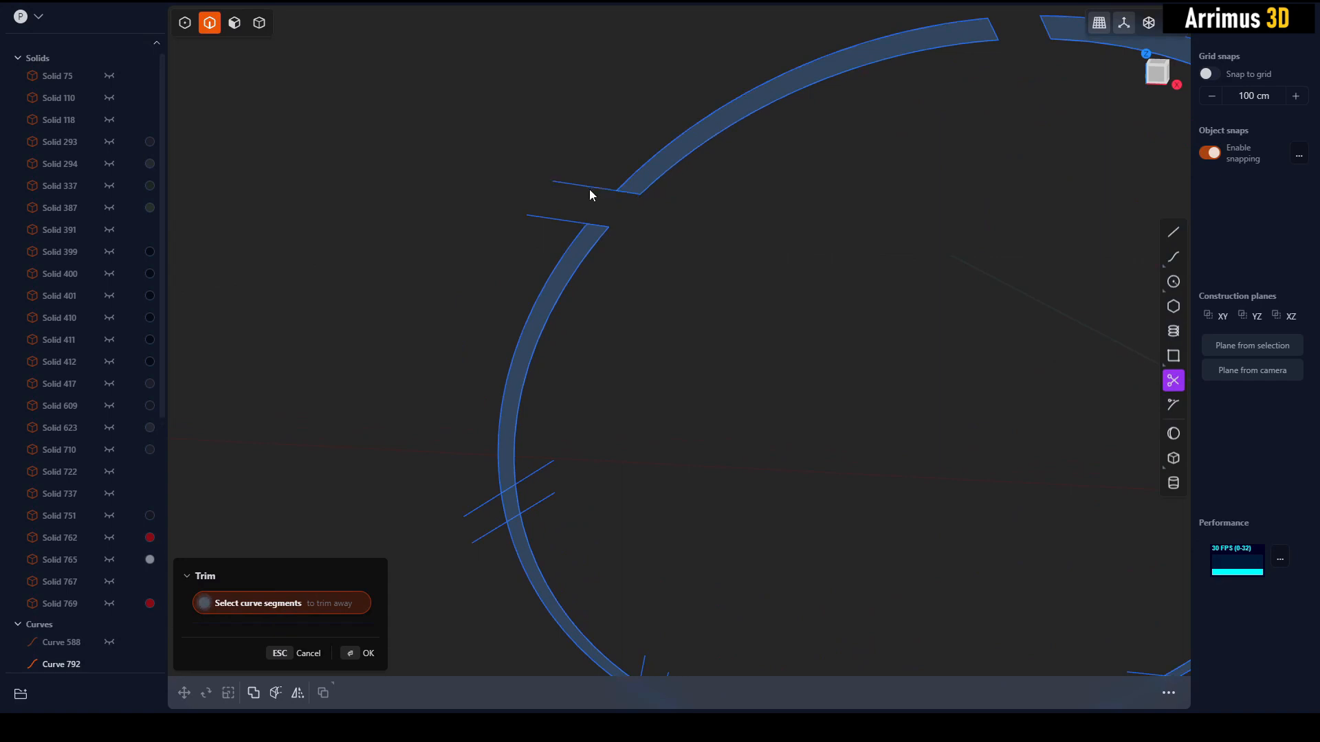
middle_click_drag(590, 195, 712, 455)
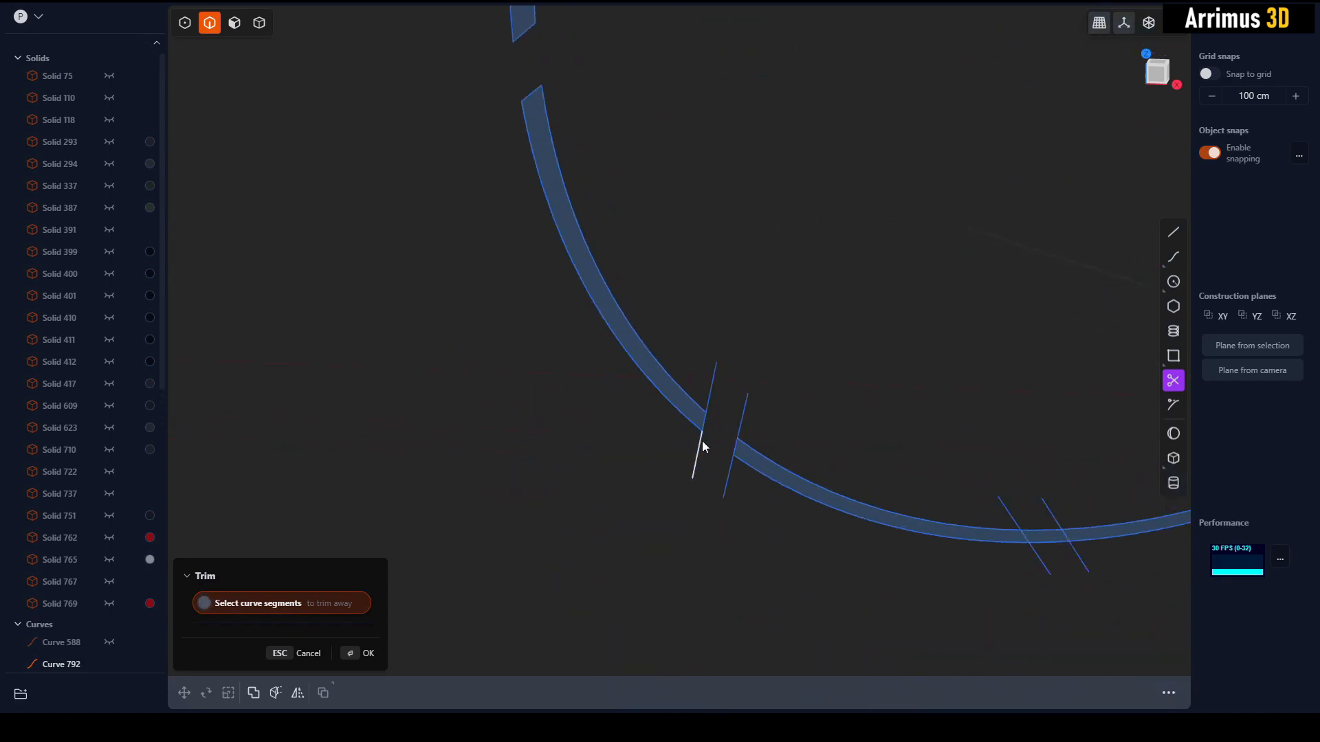
Trim away the arc pieces and overhanging lines at the lower-left, bottom and lower-right slots.
left_click(703, 442)
left_click(708, 398)
left_click(730, 469)
left_click(743, 416)
scroll(873, 449, "up", 3)
middle_click_drag(1062, 548, 860, 328)
left_click(873, 448)
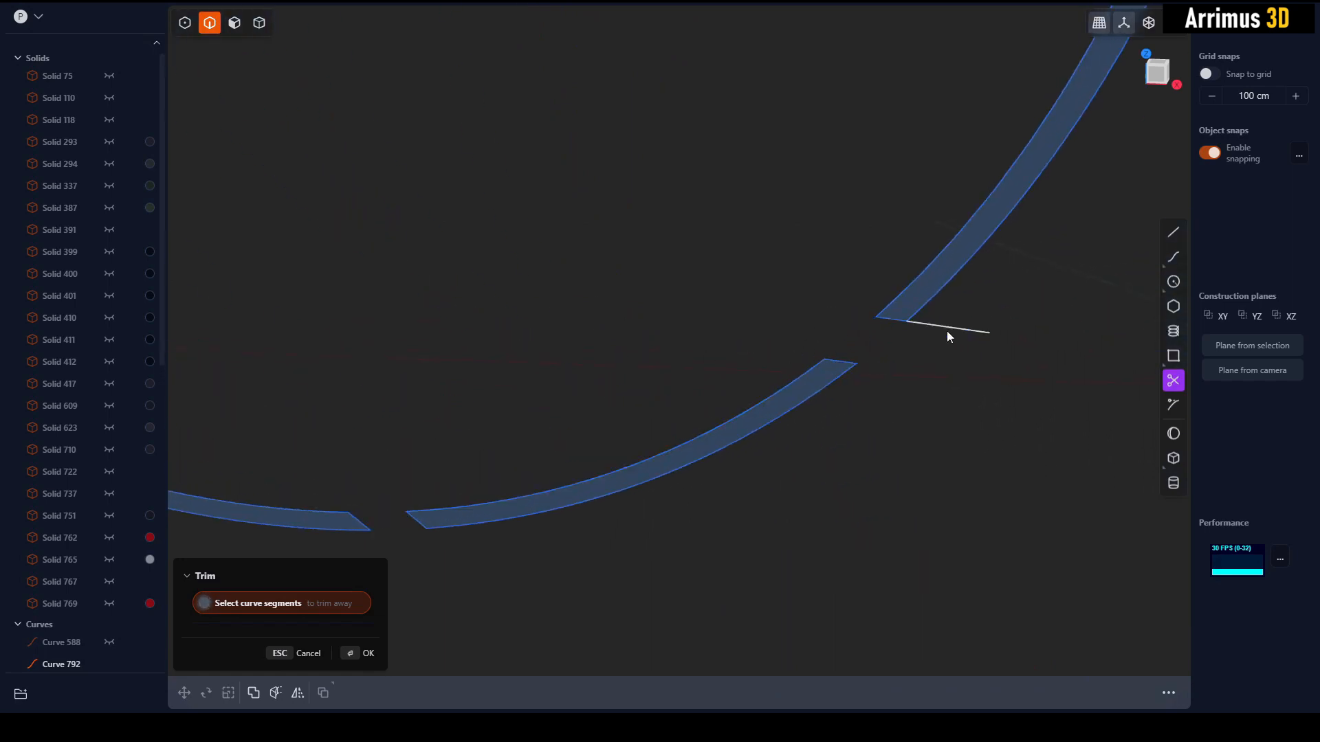
Trim the arc pieces and overhanging line ends at the slot on the band's right side.
middle_click_drag(946, 336, 748, 476)
left_click(861, 220)
left_click(853, 127)
left_click(744, 295)
left_click(728, 216)
Trim away the arc pieces and overhanging lines at the upper-right slot and finish the Trim.
scroll(729, 213, "down", 1)
middle_click_drag(646, 151, 753, 451)
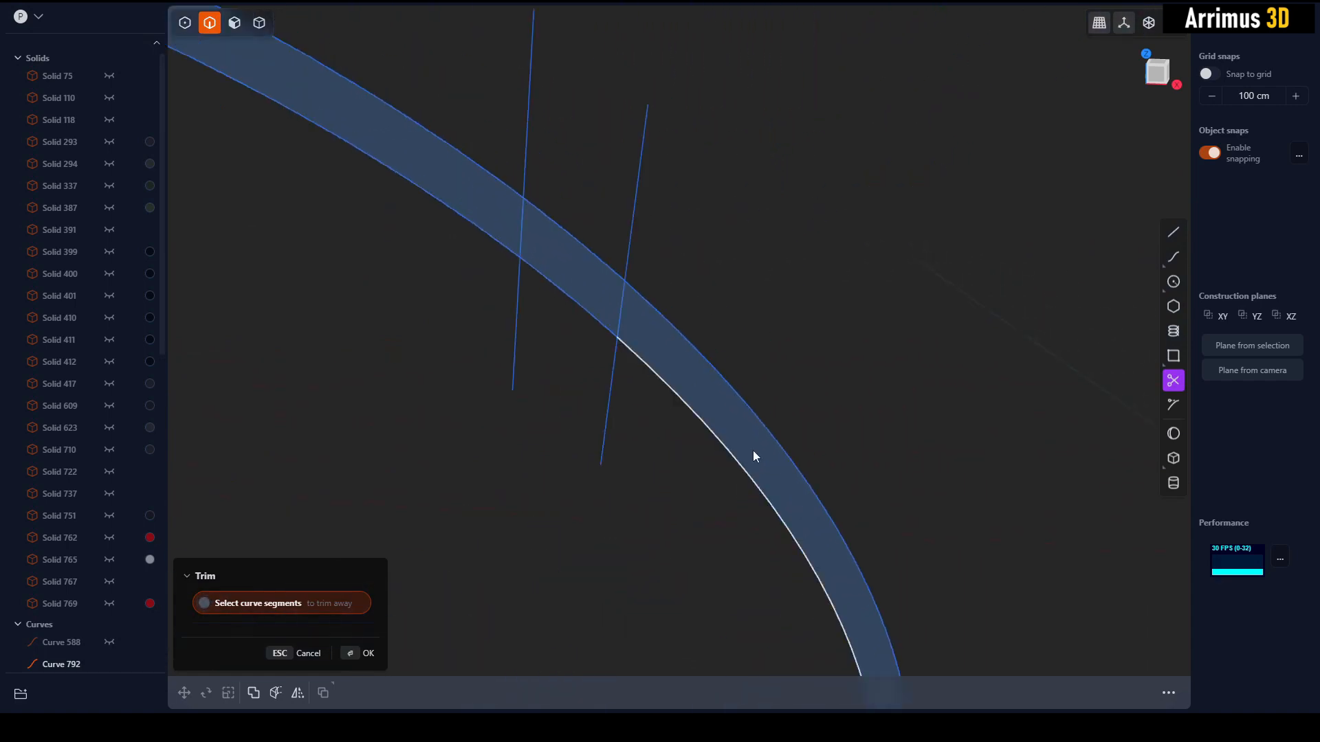
left_click(581, 305)
left_click(601, 260)
left_click(629, 242)
left_click(613, 372)
left_click(518, 303)
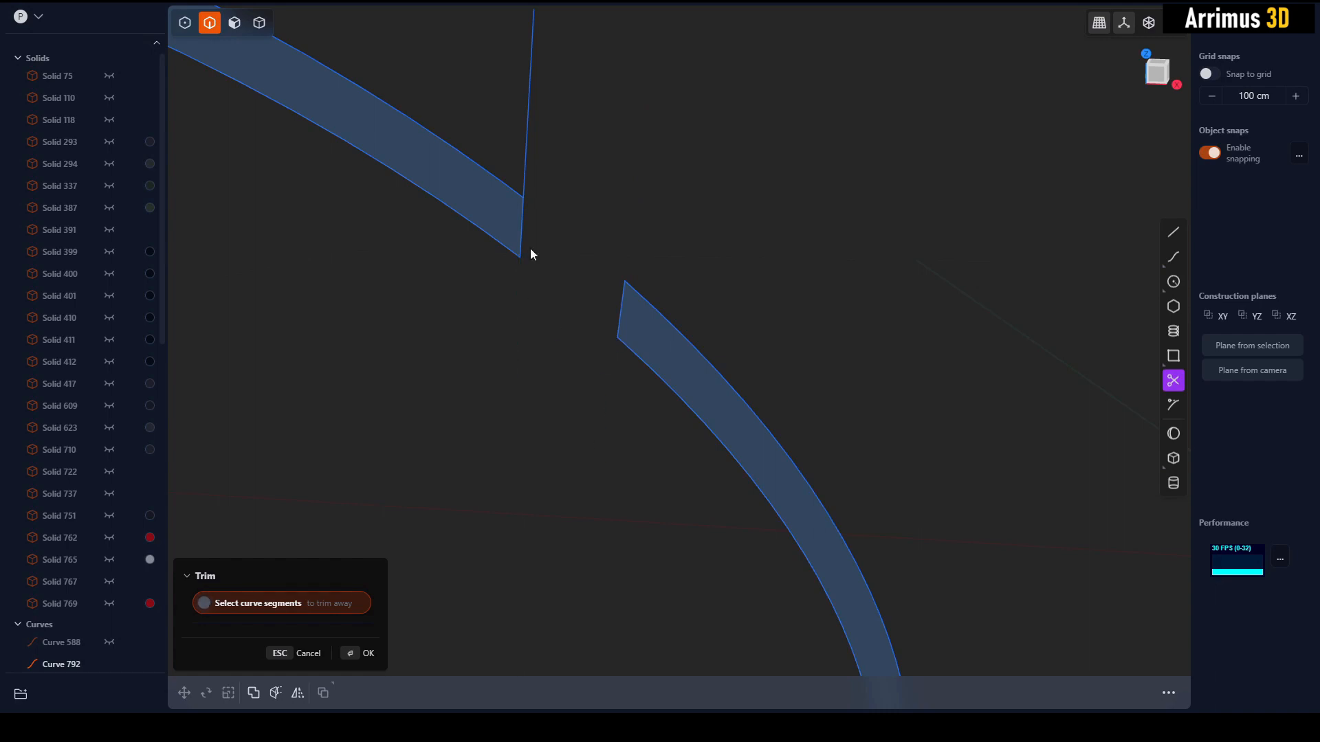
left_click(527, 148)
scroll(506, 303, "down", 4)
middle_click_drag(506, 303, 696, 357)
key("Return")
Select all the trimmed curves and join them into closed arc-segment profiles.
scroll(693, 371, "down", 3)
key("ctrl+a")
middle_click_drag(683, 403, 737, 316)
key("j")
left_click(691, 308)
scroll(791, 308, "down", 6)
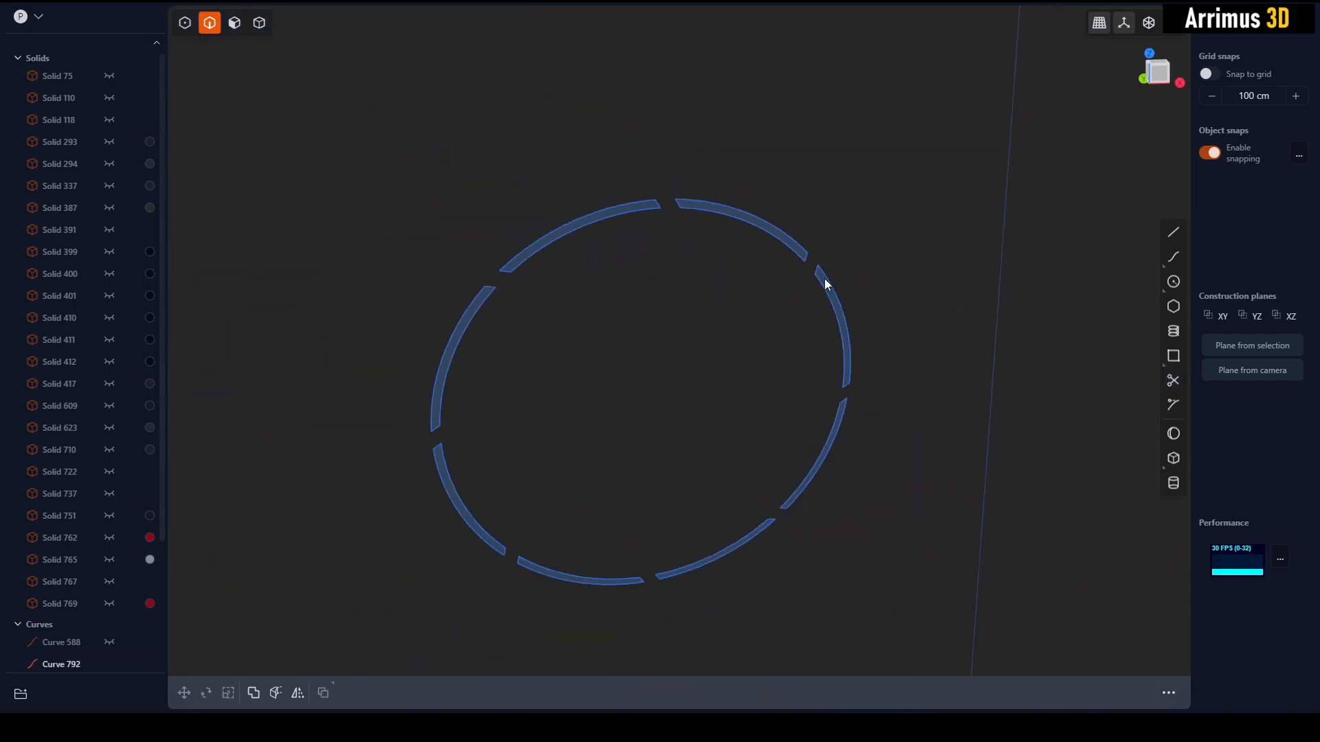
Select the eight arc profiles, unhide the model and place a duplicate of them along the X axis.
left_click_drag(905, 187, 539, 569)
key("alt+h")
scroll(711, 410, "down", 3)
key("shift+d")
middle_click_drag(712, 411, 856, 375)
key("x")
left_click(303, 324)
Select the eight arc profiles on the dark ring around the red lens and isolate them.
middle_click_drag(513, 304, 516, 275)
scroll(662, 269, "up", 8)
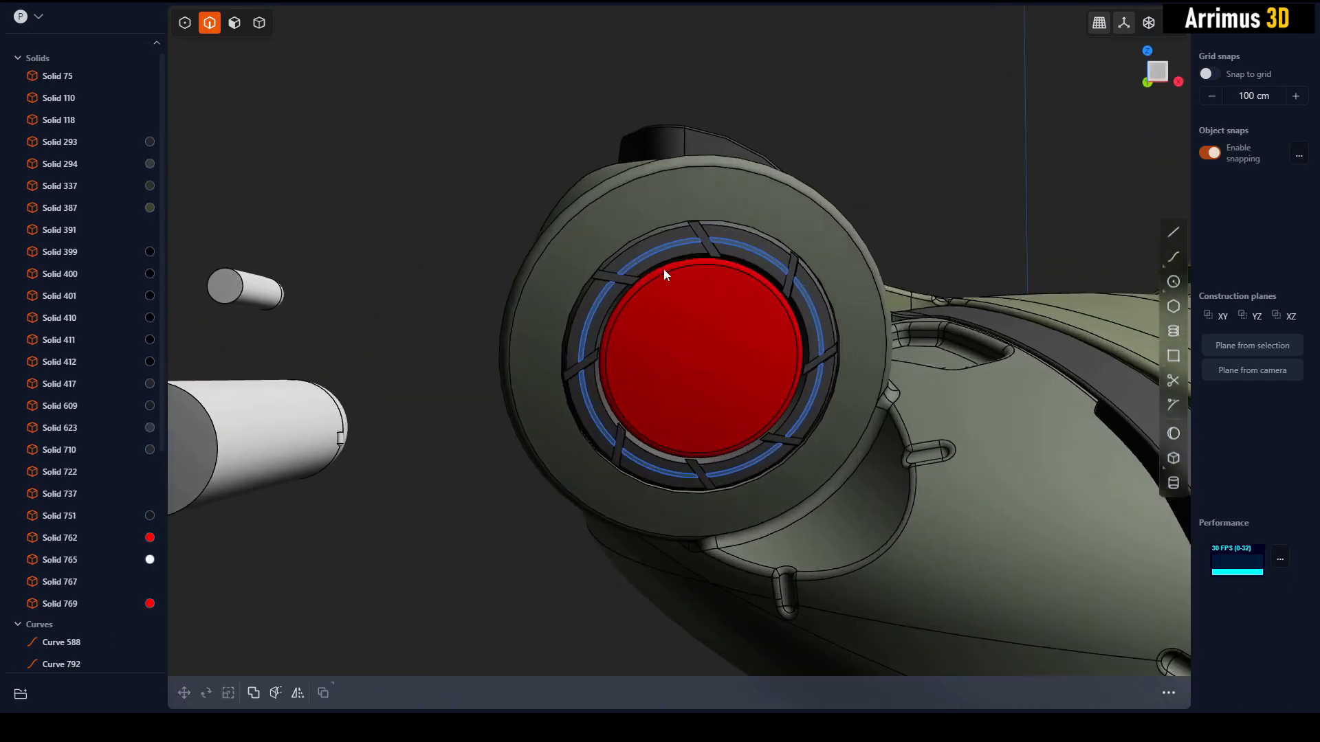
middle_click_drag(715, 264, 654, 220)
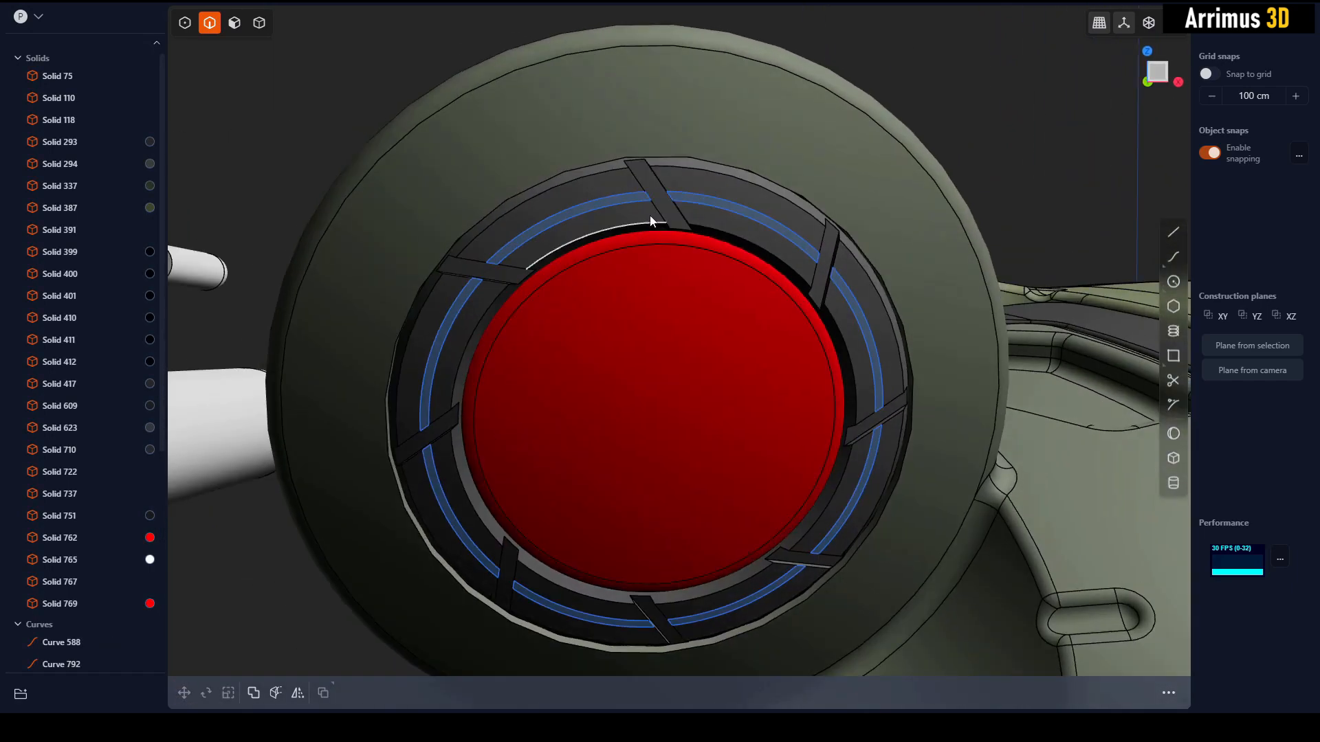
left_click(642, 201)
left_click(763, 219, "shift")
left_click(840, 304, "shift")
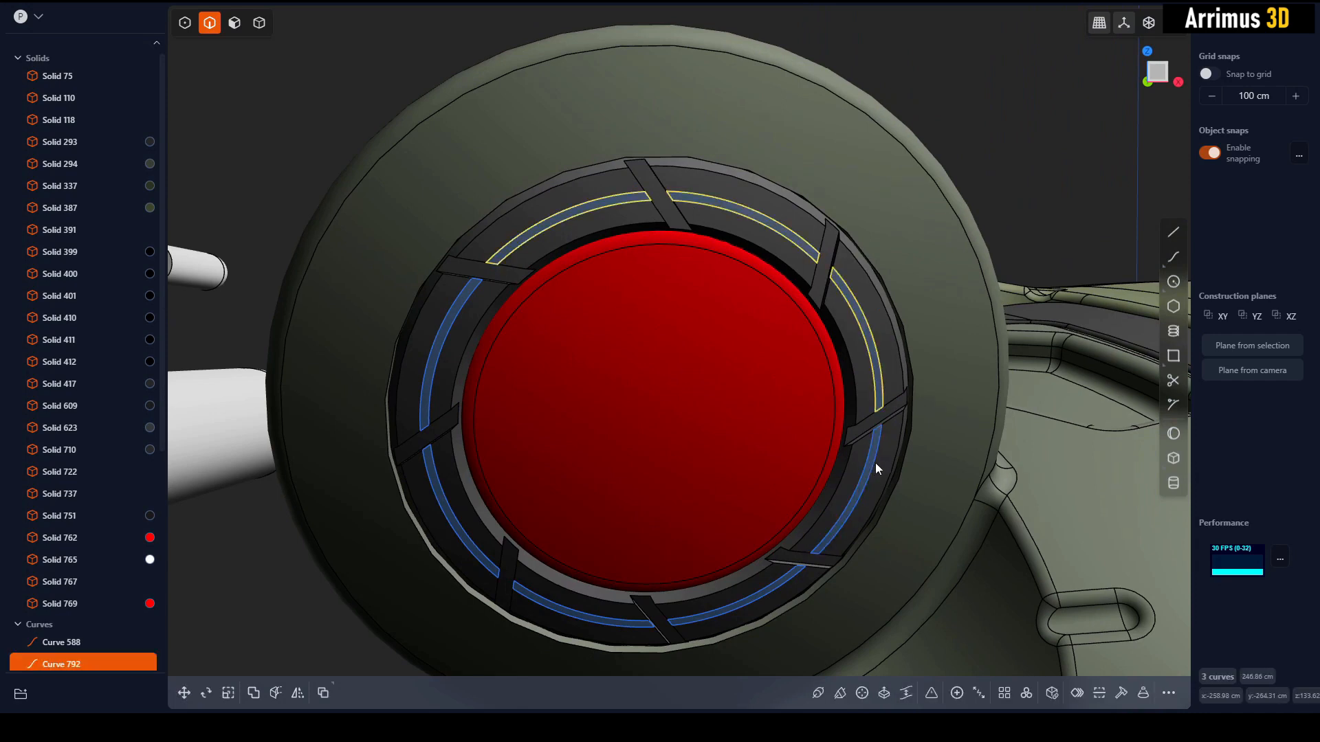
left_click(875, 463, "shift")
left_click(781, 583, "shift")
left_click(589, 624, "shift")
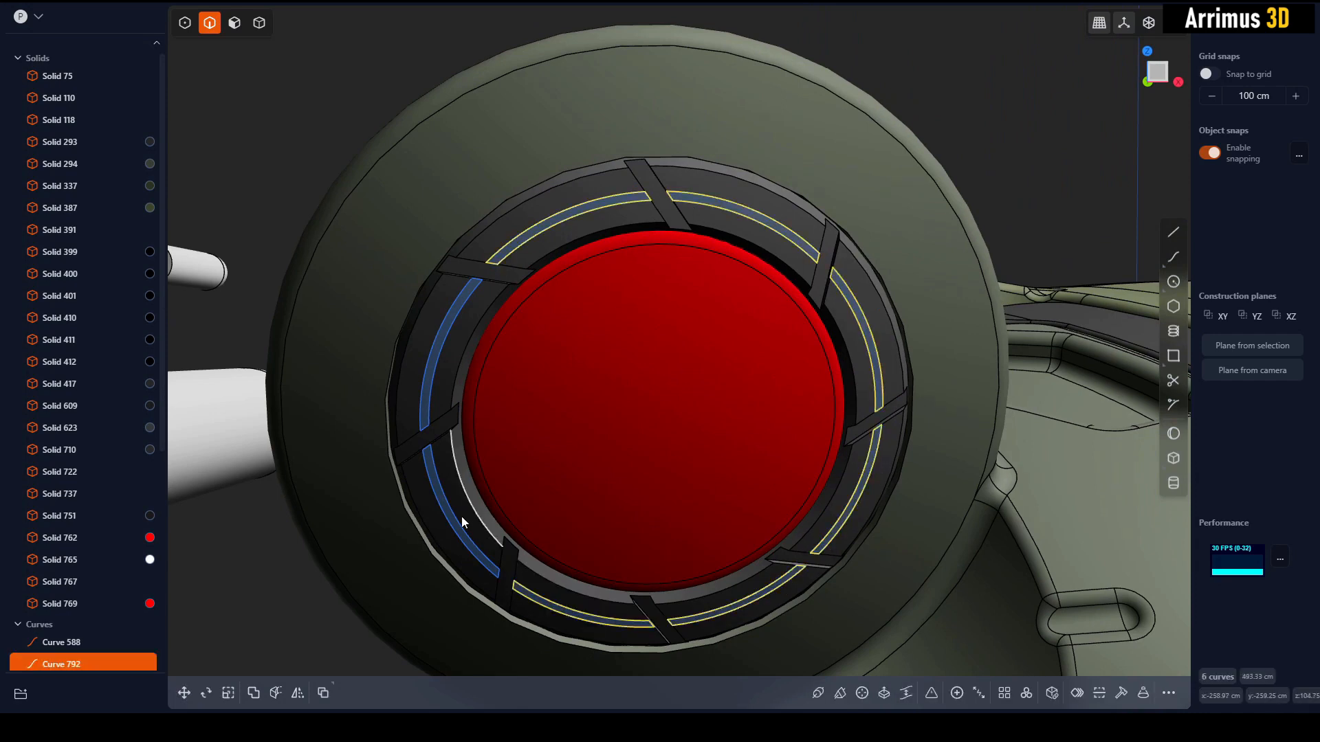
left_click(455, 517, "shift")
left_click(447, 376, "shift")
key("slash")
Extrude the eight arc-segment regions about 4 cm into solid bars.
key("3")
left_click_drag(967, 159, 415, 632)
key("e")
middle_click_drag(536, 412, 616, 386)
key("d")
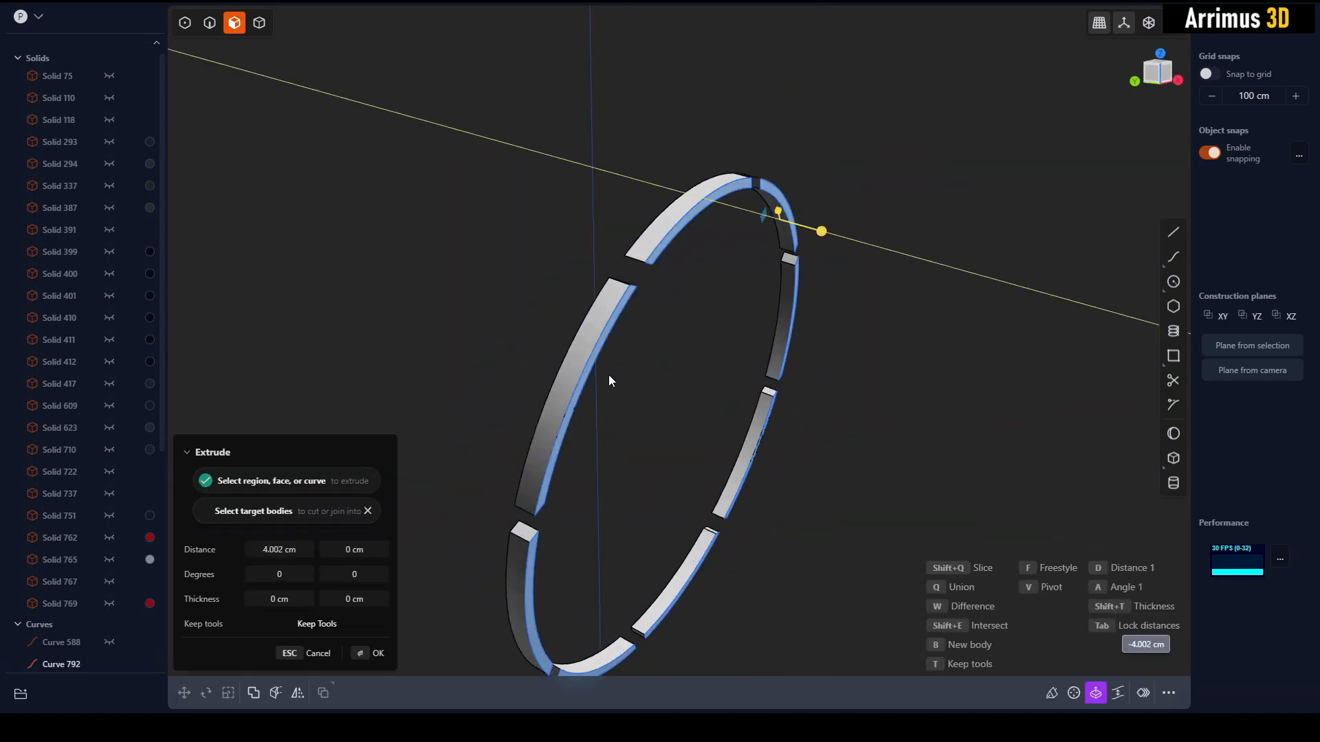
left_click(609, 374)
Remove the arc profile curves from the front of the extruded segments.
left_click(876, 348)
key("4")
left_click_drag(925, 141, 429, 654)
right_click_drag(672, 509, 616, 428)
scroll(722, 405, "down", 1)
left_click(883, 285)
key("2")
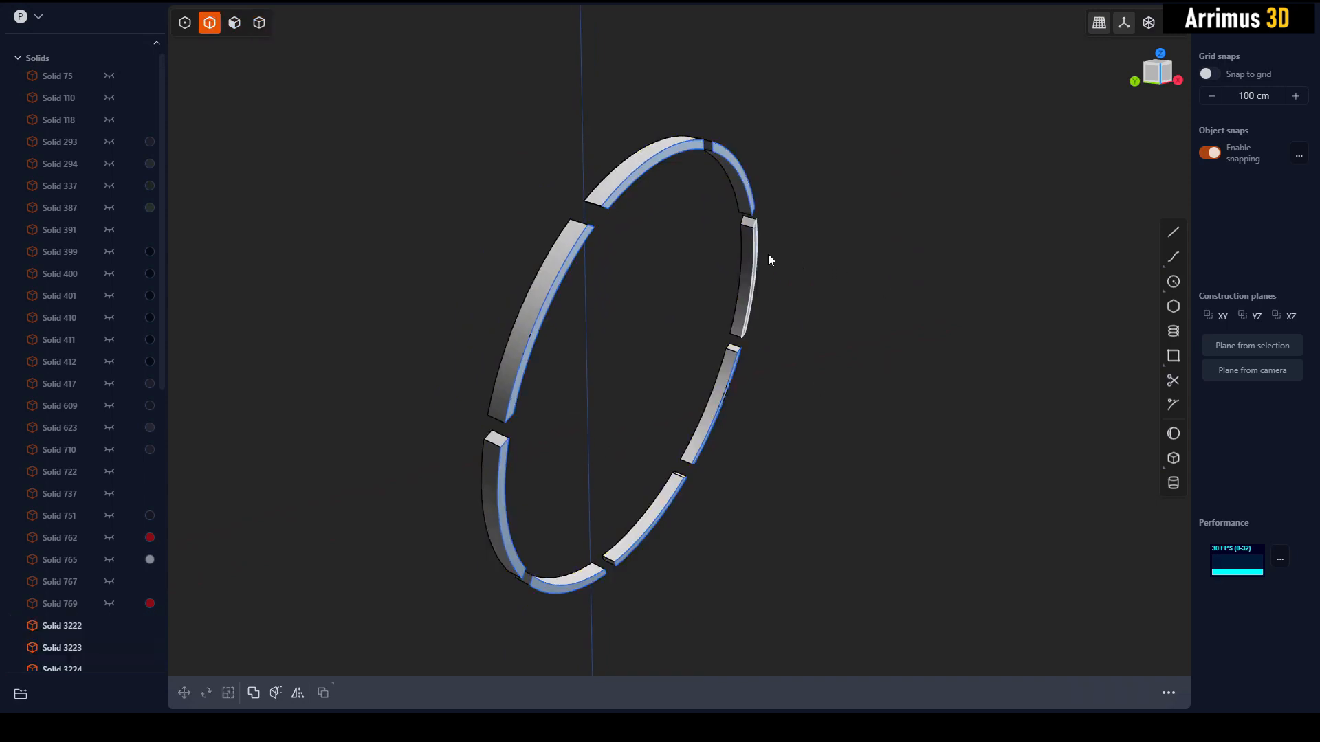
key("4")
left_click_drag(877, 131, 454, 605)
left_click(716, 576)
key("2")
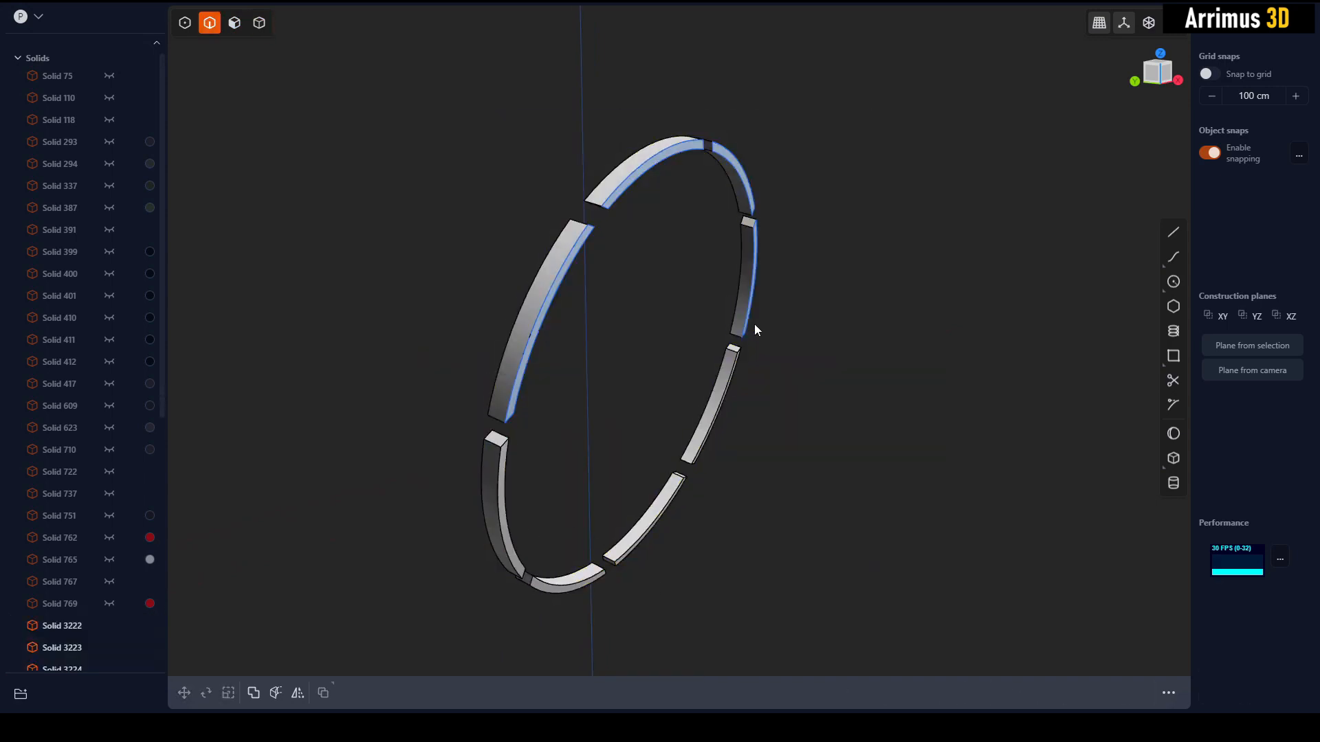
Select the 16 end faces of the arc segments and offset them inward to shorten the segments beside the slanted slots.
key("3")
middle_click_drag(700, 212, 486, 210)
left_click_drag(435, 146, 585, 281)
left_click_drag(398, 325, 484, 418, "shift")
key("d")
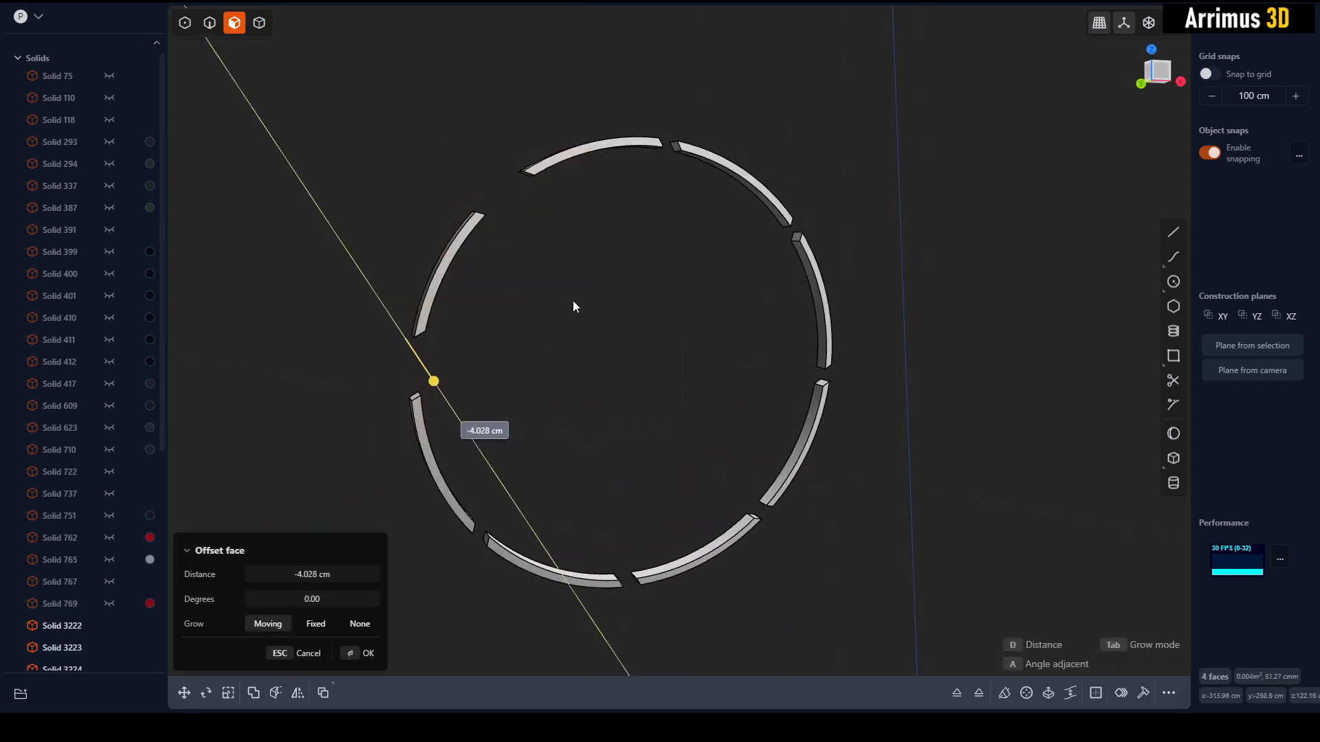
key("Escape")
key("d")
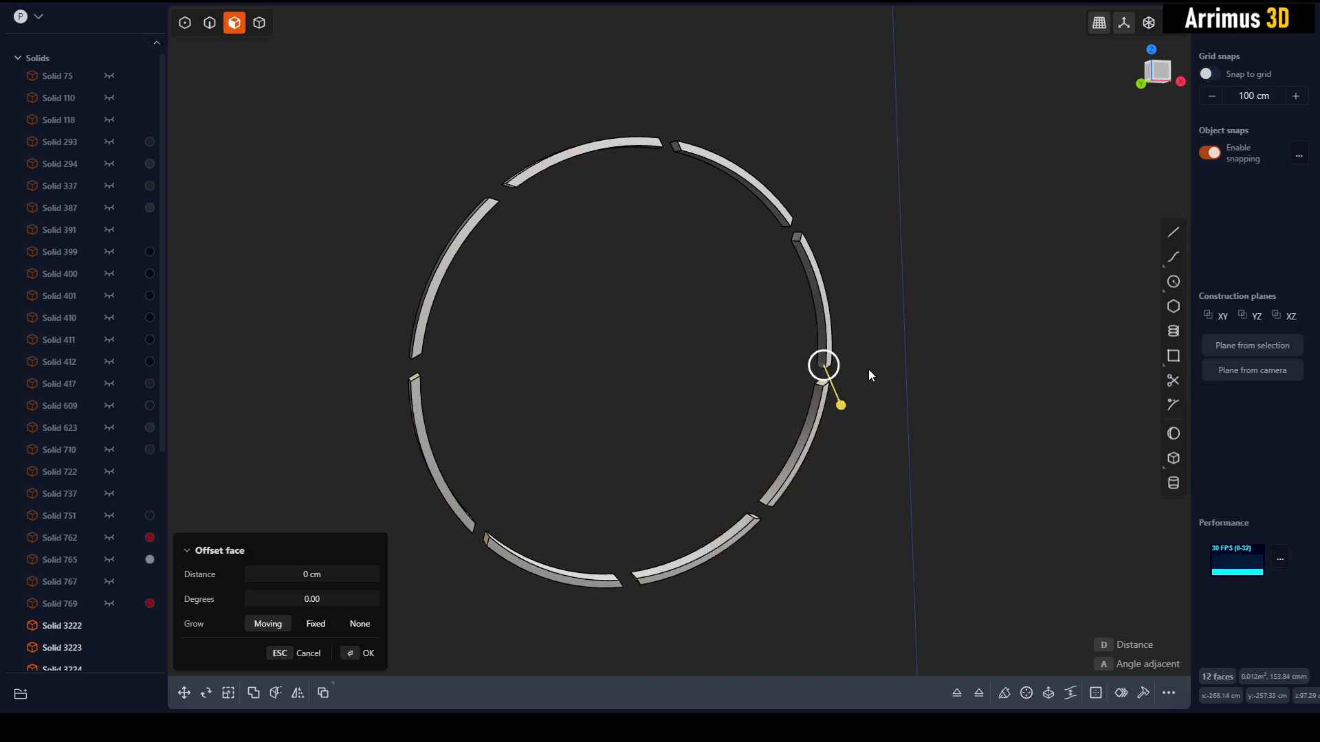
key("Escape")
key("d")
key("Escape")
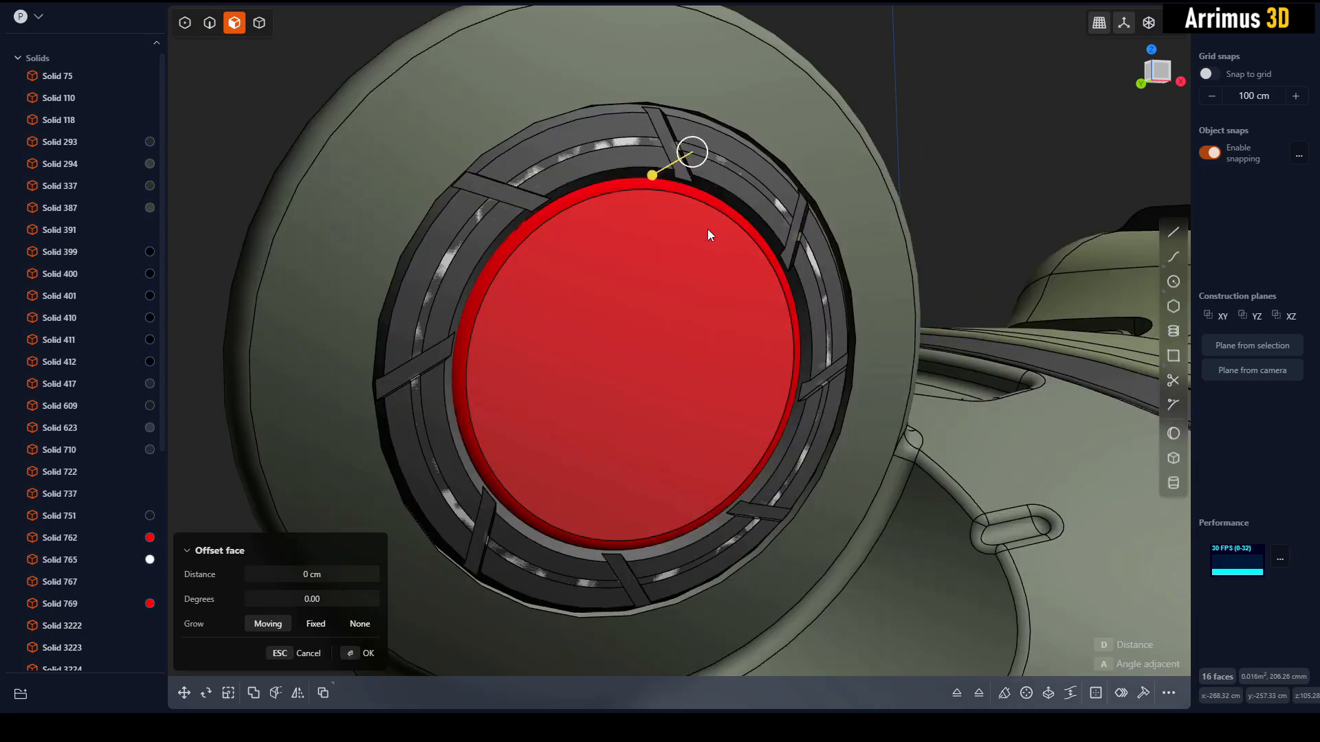
key("d")
left_click(719, 212)
right_click(719, 212)
middle_click_drag(719, 212, 781, 246)
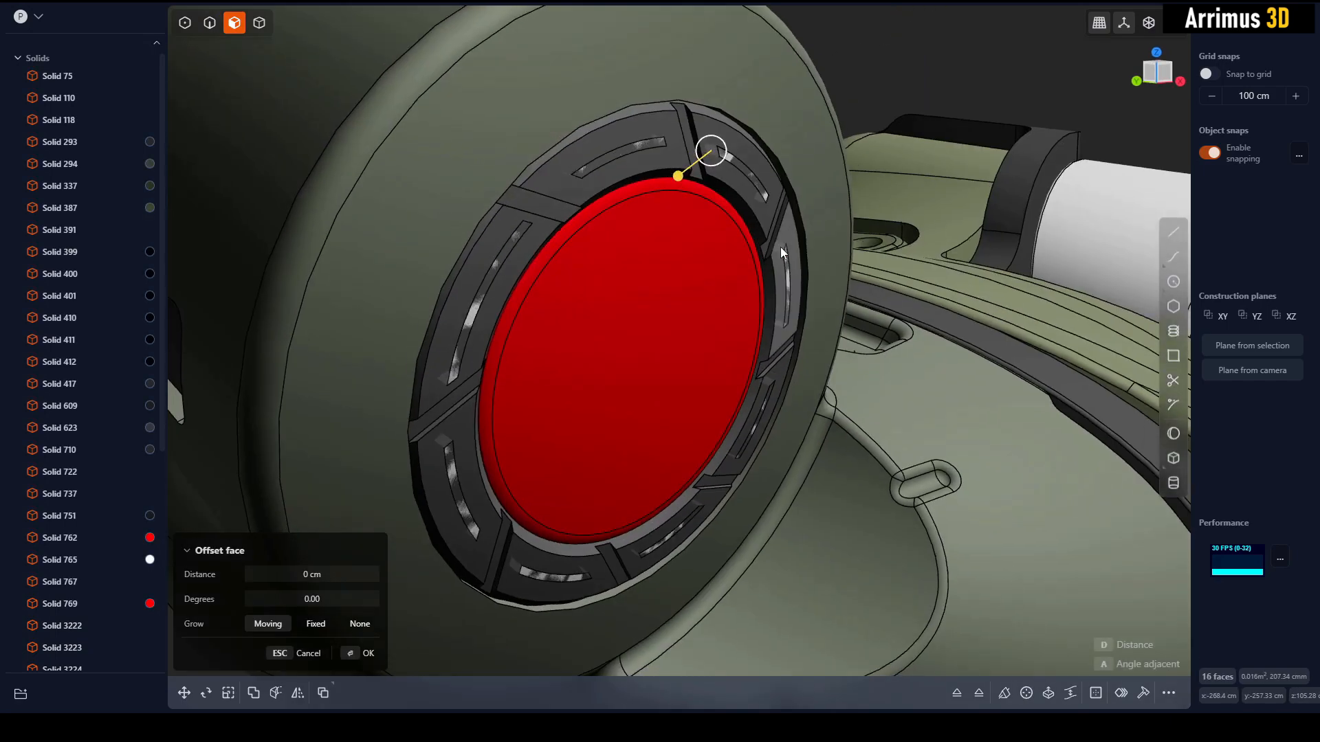
Isolate the dark ring together with its eight arc segments.
key("4")
left_click(560, 184)
key("shift+h")
left_click(884, 267)
middle_click_drag(883, 267, 605, 196)
Select the arc segments without the ring and move them slightly outward along the ring's axis.
key("ctrl+a")
left_click(785, 220, "ctrl")
scroll(694, 172, "up", 5)
mouse_move(707, 225)
middle_mouse_down()
mouse_move(696, 169)
mouse_move(727, 211)
middle_mouse_up()
key("g")
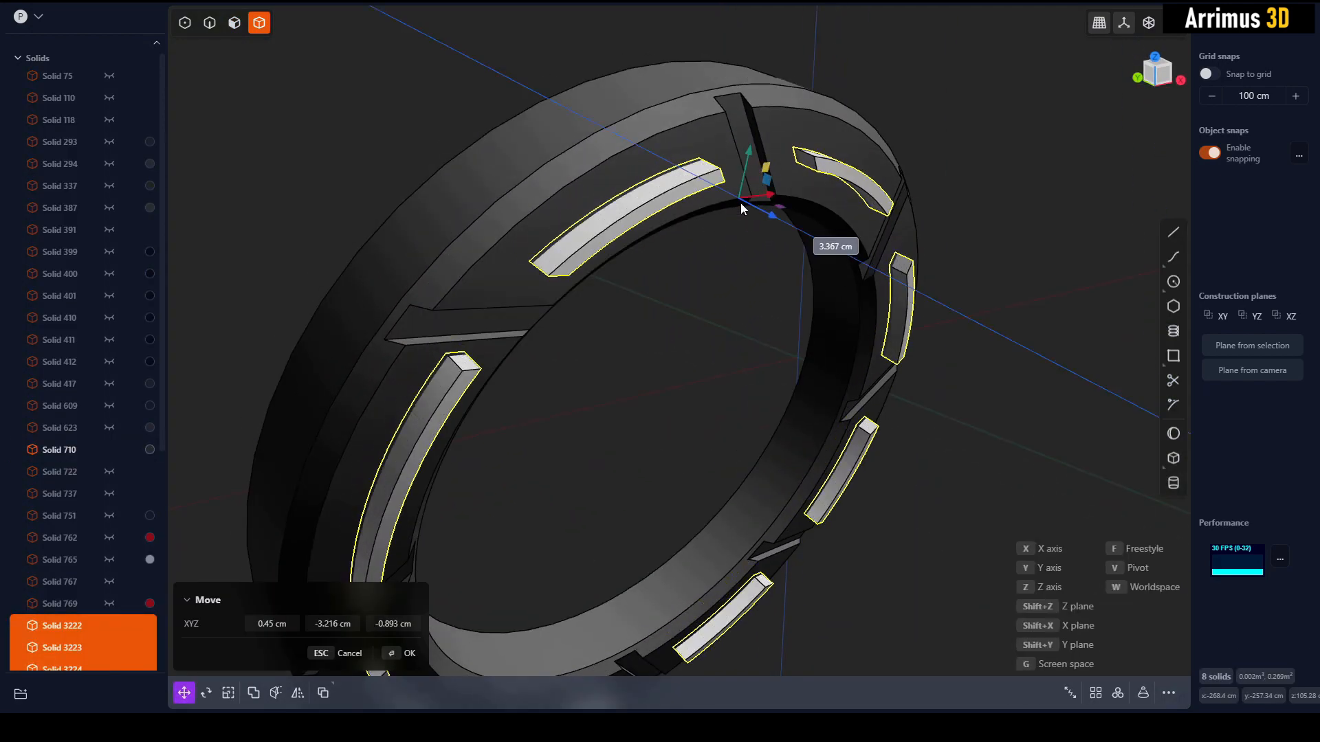
left_click(722, 214)
left_click(716, 278)
Subtract the eight arc segments from the dark ring with a Boolean and unhide the full model.
scroll(716, 278, "down", 3)
left_click(739, 186)
scroll(752, 197, "down", 2)
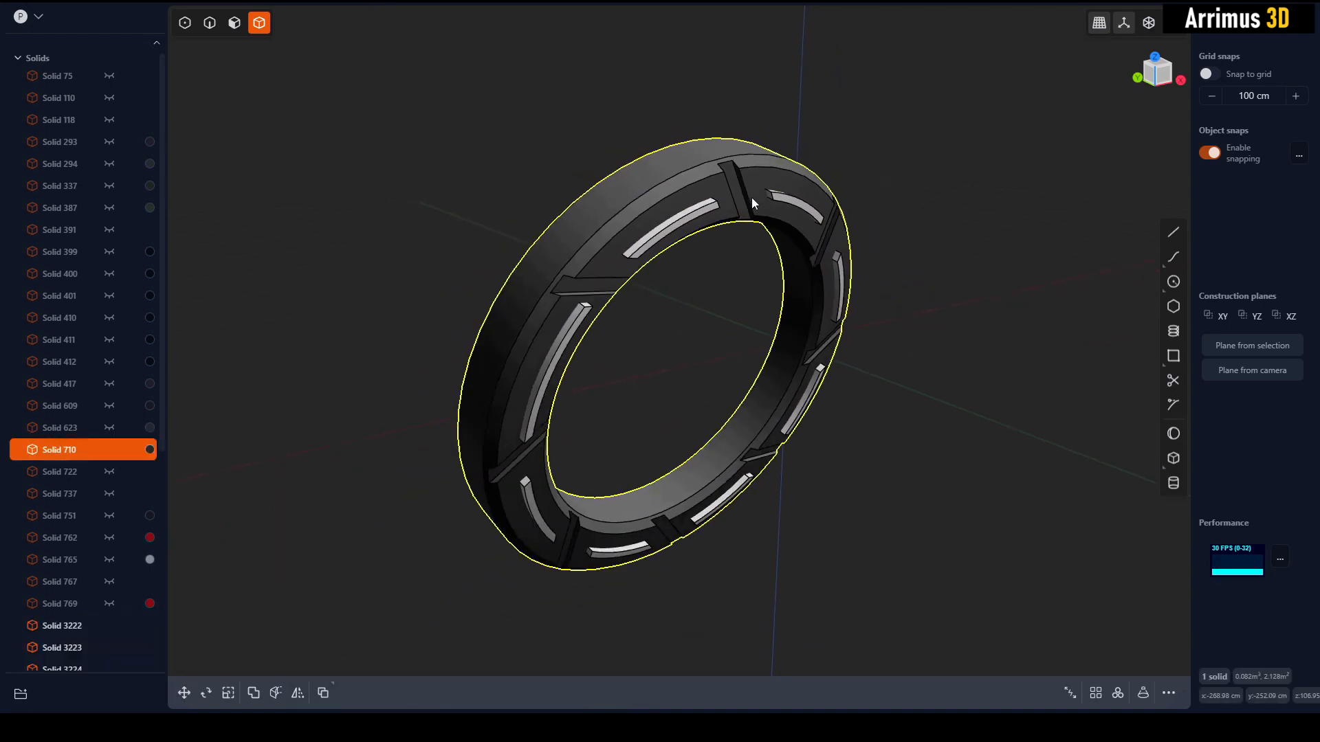
left_click_drag(921, 150, 420, 637, "shift")
key("q")
right_click(923, 356)
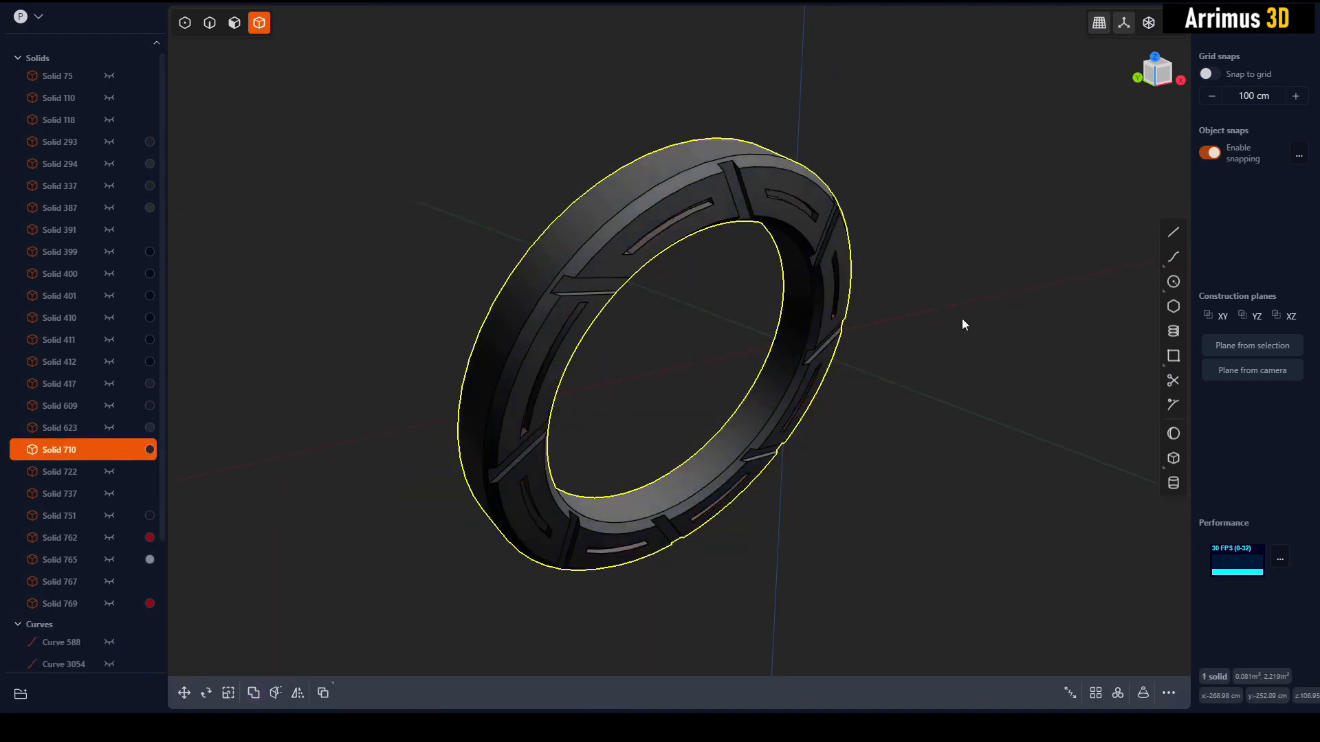
left_click(963, 319)
middle_click_drag(961, 317, 887, 246)
key("alt+h")
Review the full model with the cut ring in a different display mode.
key("shift+z")
scroll(807, 279, "down", 2)
scroll(827, 320, "down", 3)
key("shift+z")
scroll(772, 348, "up", 3)
middle_click_drag(772, 347, 810, 353)
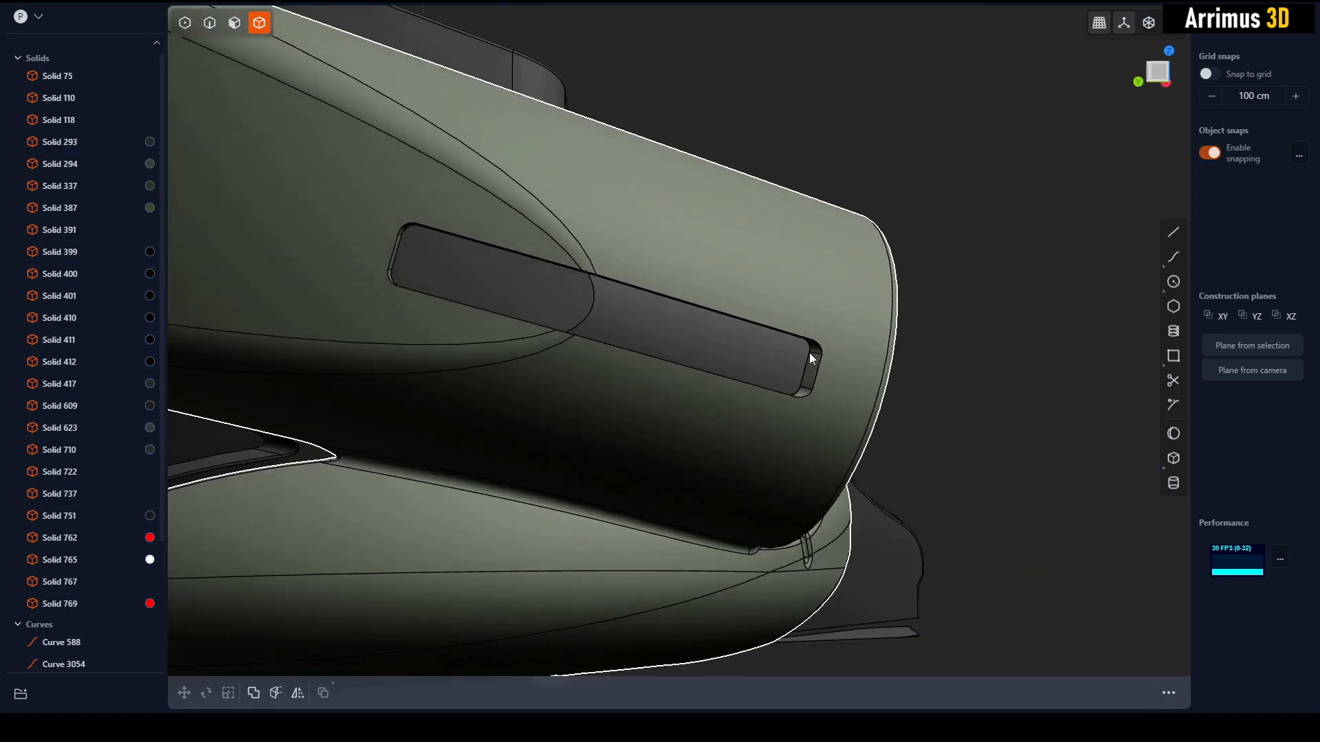
scroll(813, 367, "up", 2)
key("shift+b")
left_click(814, 369)
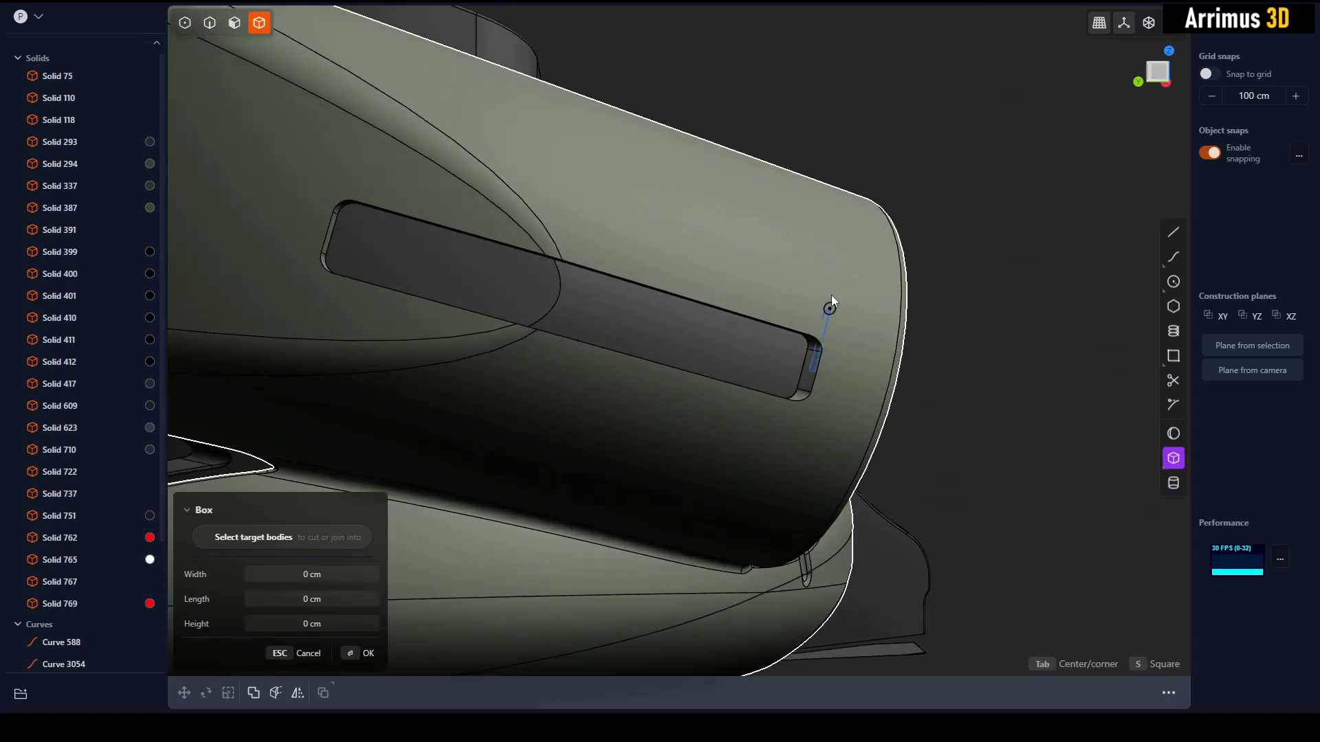
left_click(818, 188)
key("Escape")
middle_click_drag(510, 228, 655, 317)
key("shift+b")
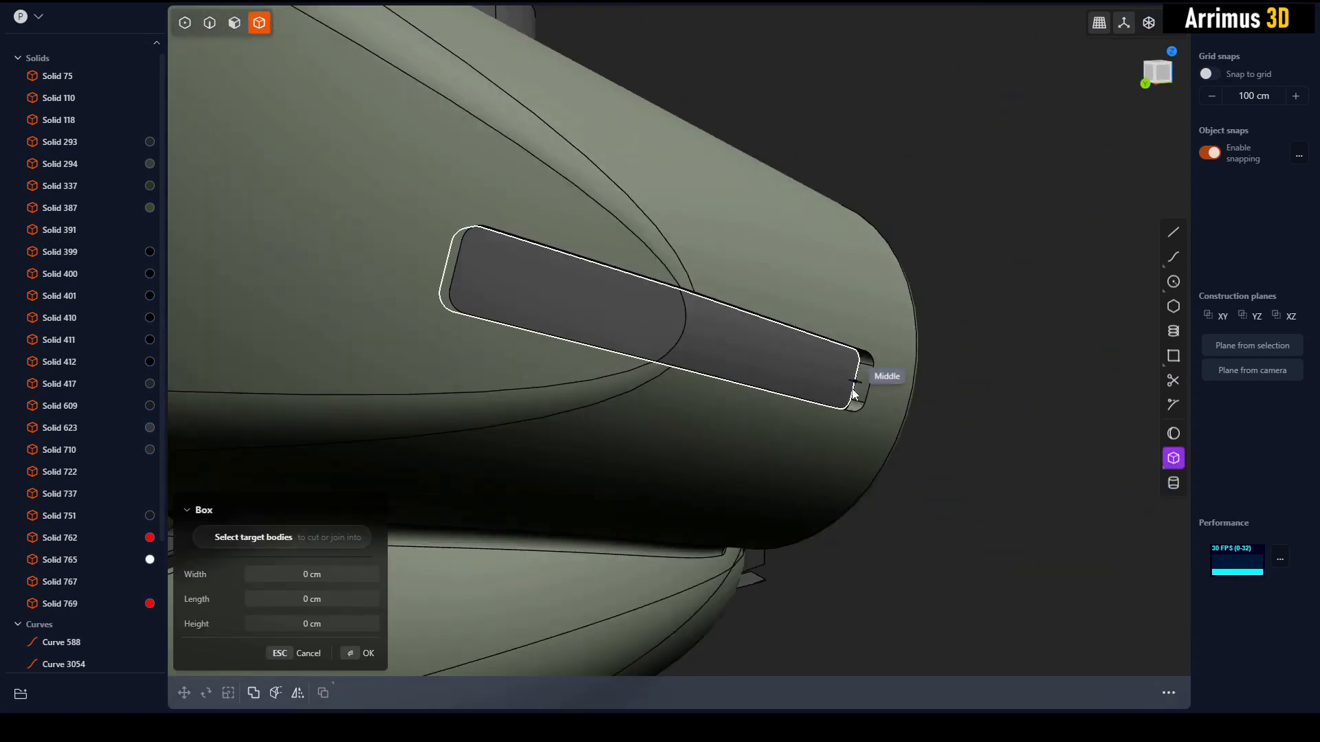
left_click(1011, 197)
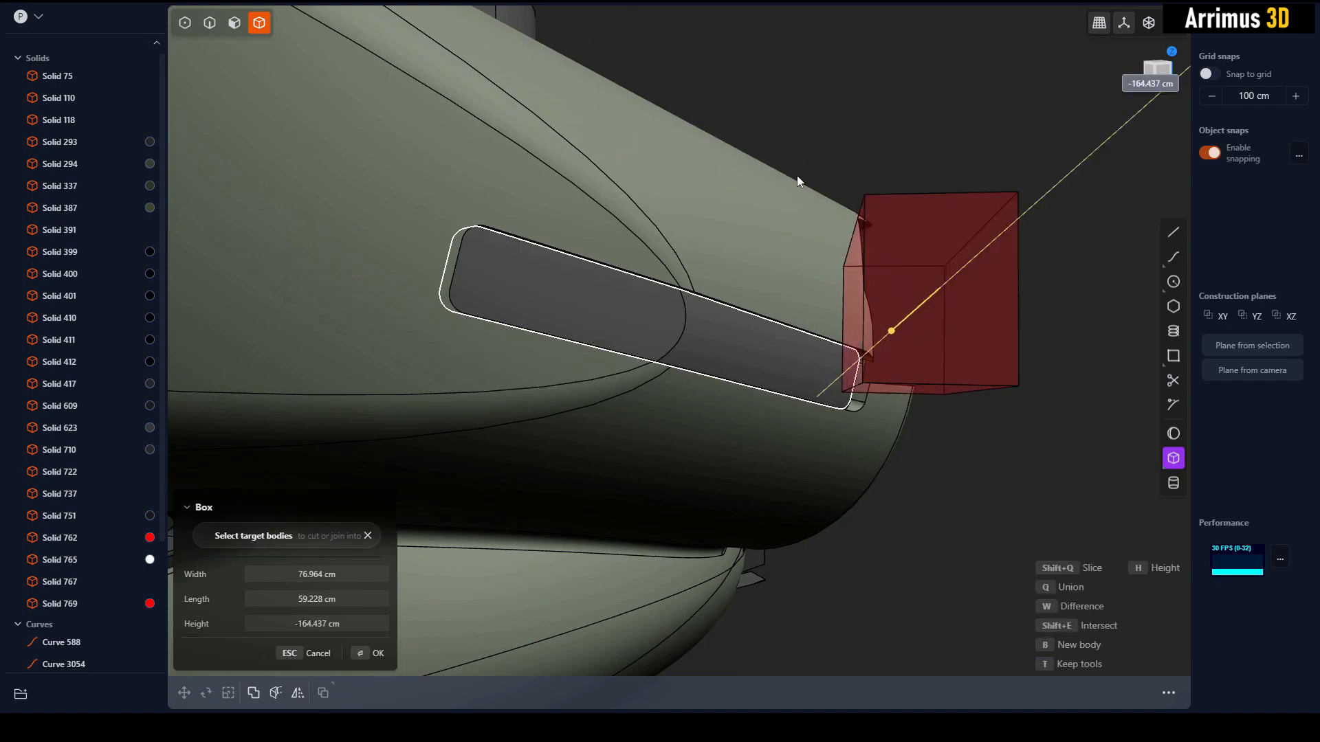
key("Escape")
middle_click_drag(934, 356, 864, 390)
key("shift+b")
left_click(824, 365)
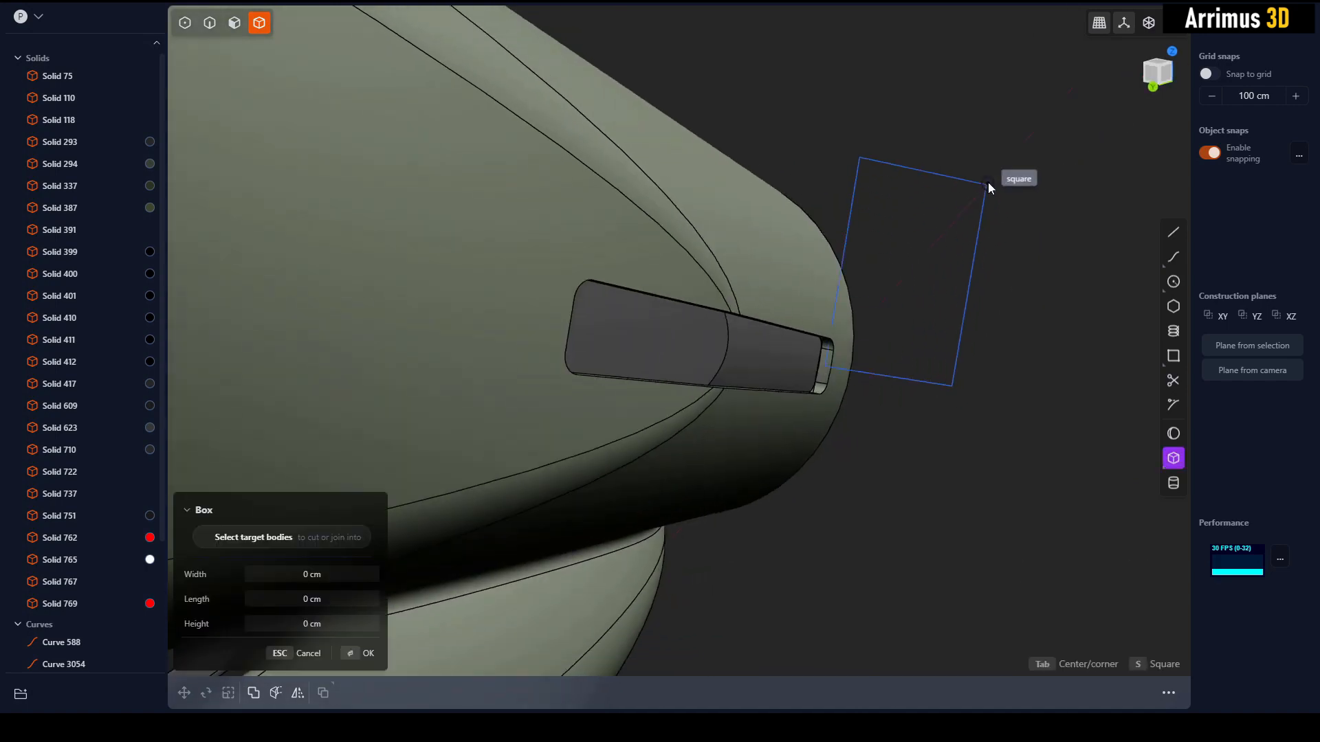
left_click(988, 183)
key("Escape")
Create a box as a separate solid, starting from the end wall of the recess in the housing's side.
middle_click_drag(704, 110, 492, 331)
key("shift+b")
scroll(567, 324, "up", 3)
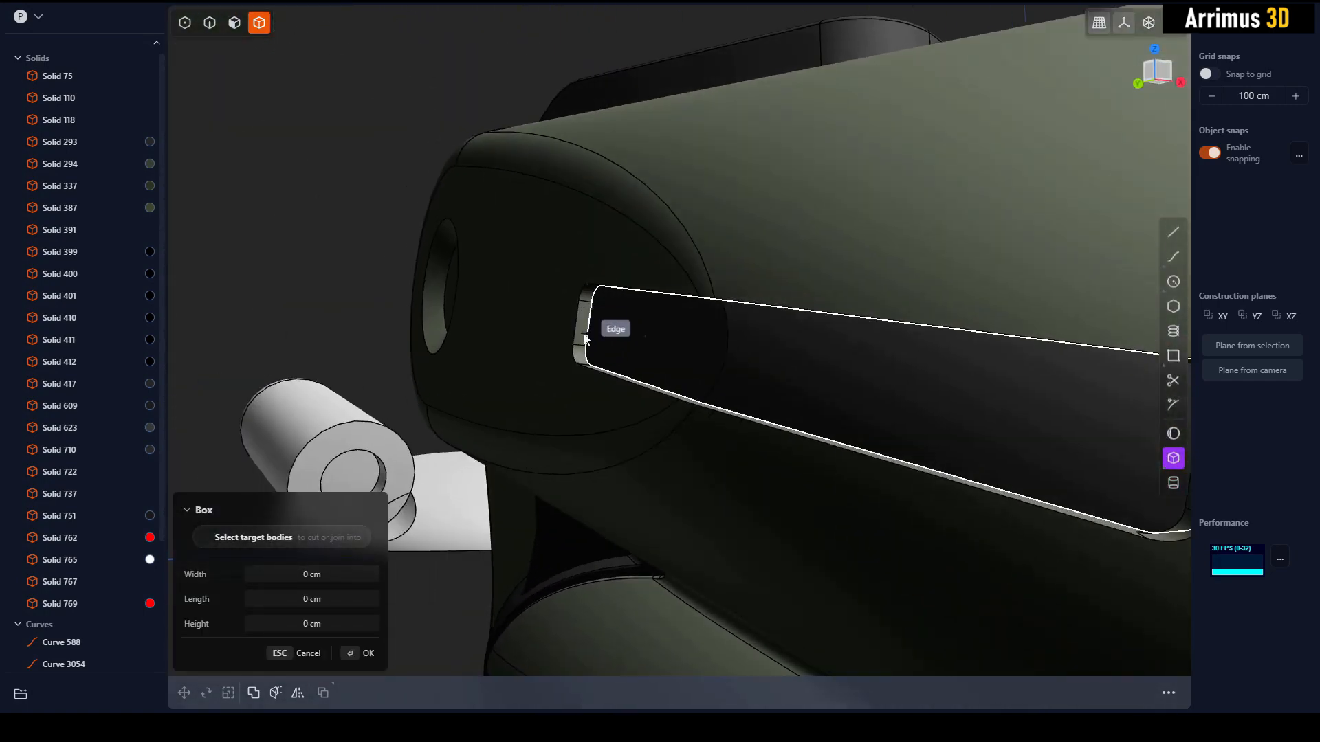
scroll(571, 327, "up", 2)
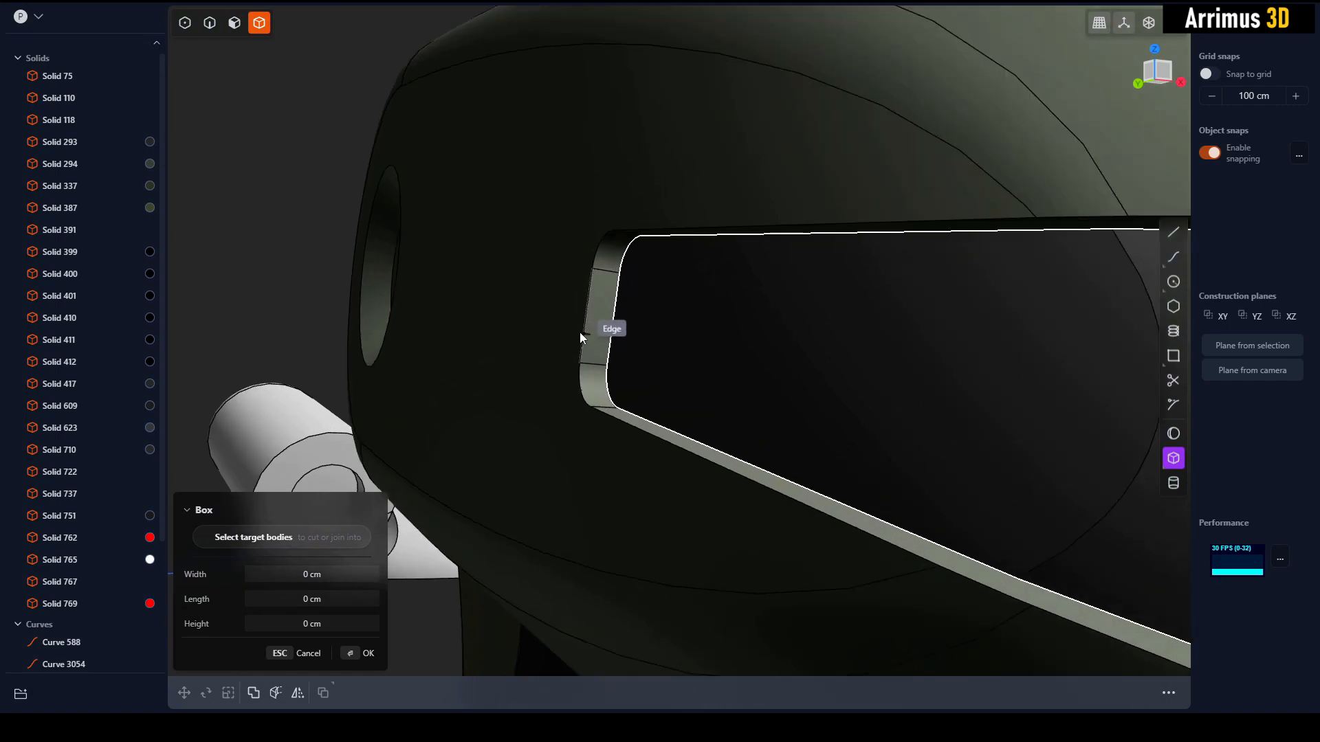
scroll(587, 336, "up", 2)
left_click(599, 341)
left_click(545, 127)
key("r")
left_click(707, 147)
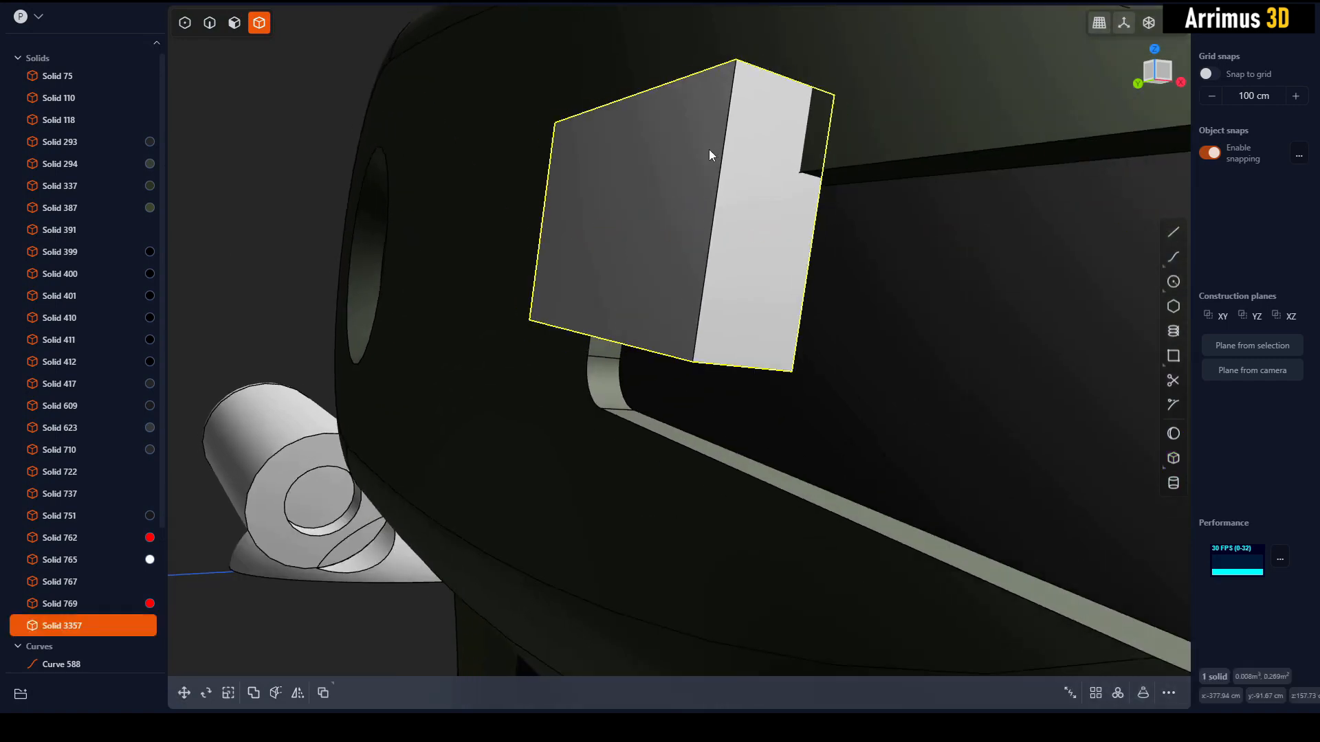
Offset the box's end face to lengthen it along the side recess toward the front of the housing.
key("3")
mouse_move(708, 150)
middle_mouse_down()
mouse_move(770, 270)
mouse_move(580, 137)
middle_mouse_up()
scroll(770, 271, "down", 2)
left_click(597, 173)
scroll(639, 265, "down", 4)
key("d")
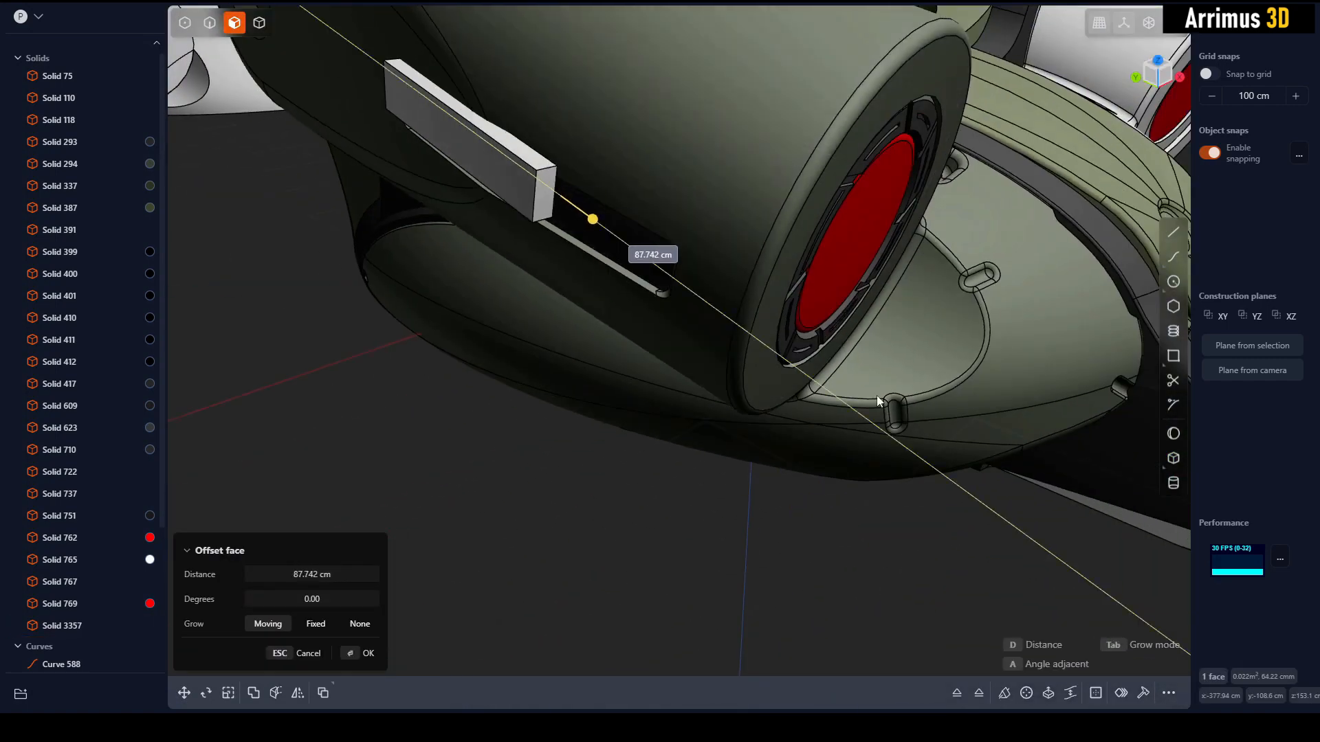
middle_click_drag(976, 571, 690, 156)
left_click(689, 153)
Offset another long face of the box to make it taller alongside the housing.
middle_click_drag(612, 330, 622, 472)
left_click(595, 291)
key("d")
left_click(678, 321)
left_click(432, 412)
Offset the box's inner face toward the housing so the box overlaps its cylindrical side.
middle_click_drag(434, 414, 457, 423)
left_click(561, 426)
key("d")
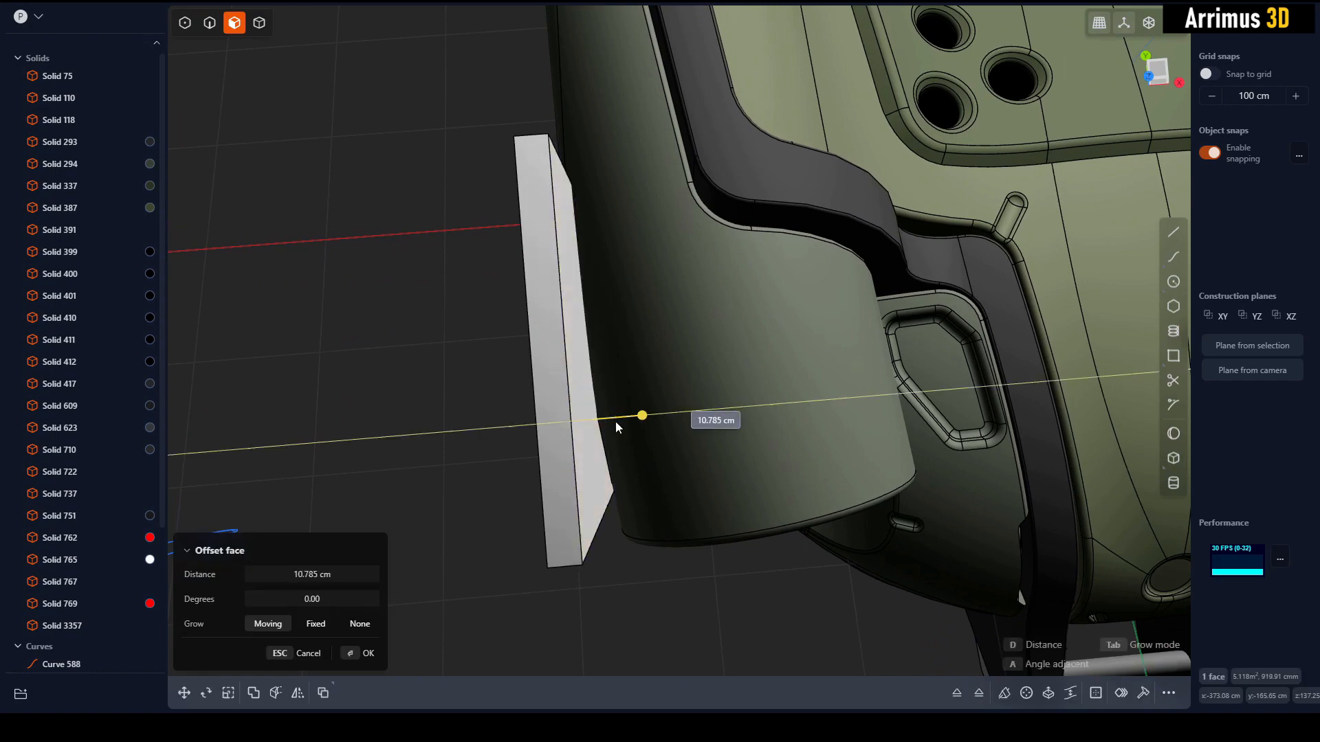
left_click(671, 400)
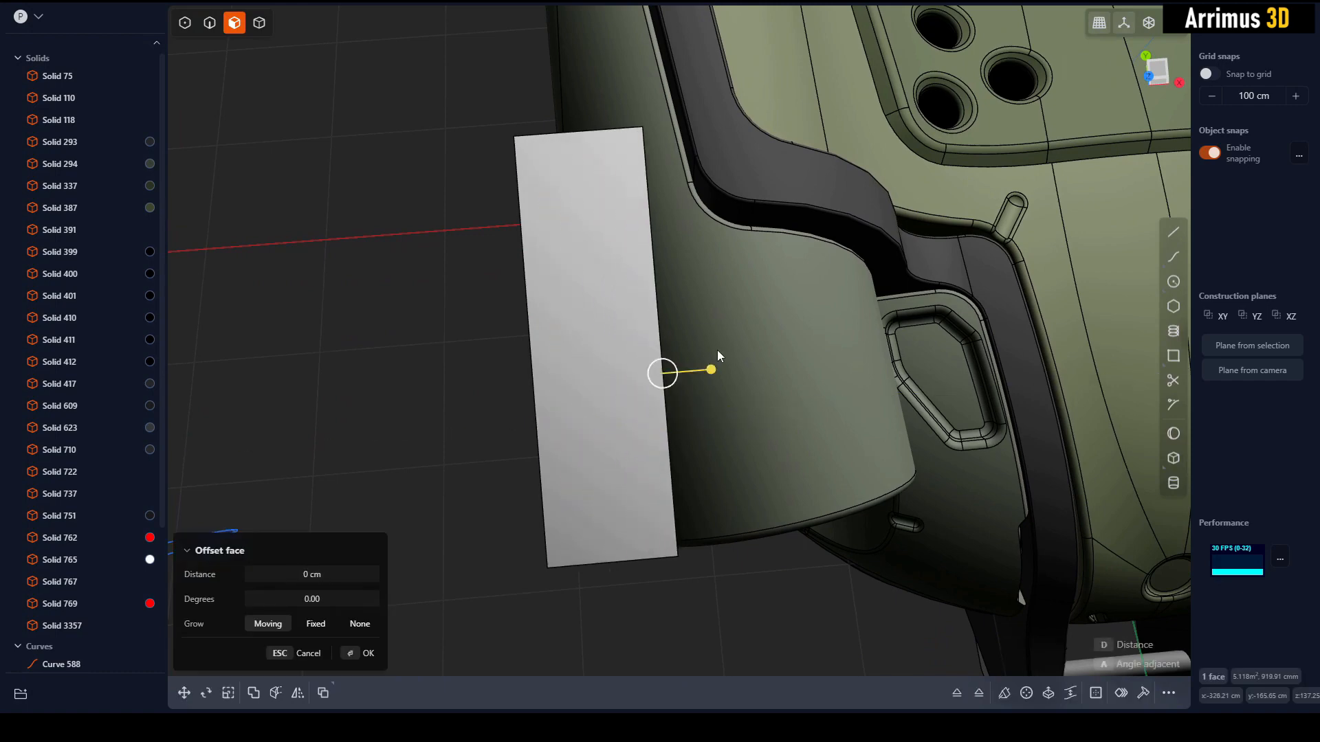
middle_click_drag(716, 350, 811, 283)
left_click(1056, 295)
Isolate the box and the green housing body.
mouse_move(1058, 295)
middle_mouse_down()
mouse_move(952, 272)
mouse_move(836, 386)
mouse_move(773, 399)
mouse_move(921, 304)
mouse_move(788, 379)
mouse_move(646, 352)
mouse_move(653, 386)
middle_mouse_up()
key("4")
left_click(431, 229)
left_click(615, 212)
key("shift+h")
left_click(945, 275)
Rotate the box about 8.1° around the Z axis from a custom pivot on its inner side, and unhide the full model.
left_click(647, 353)
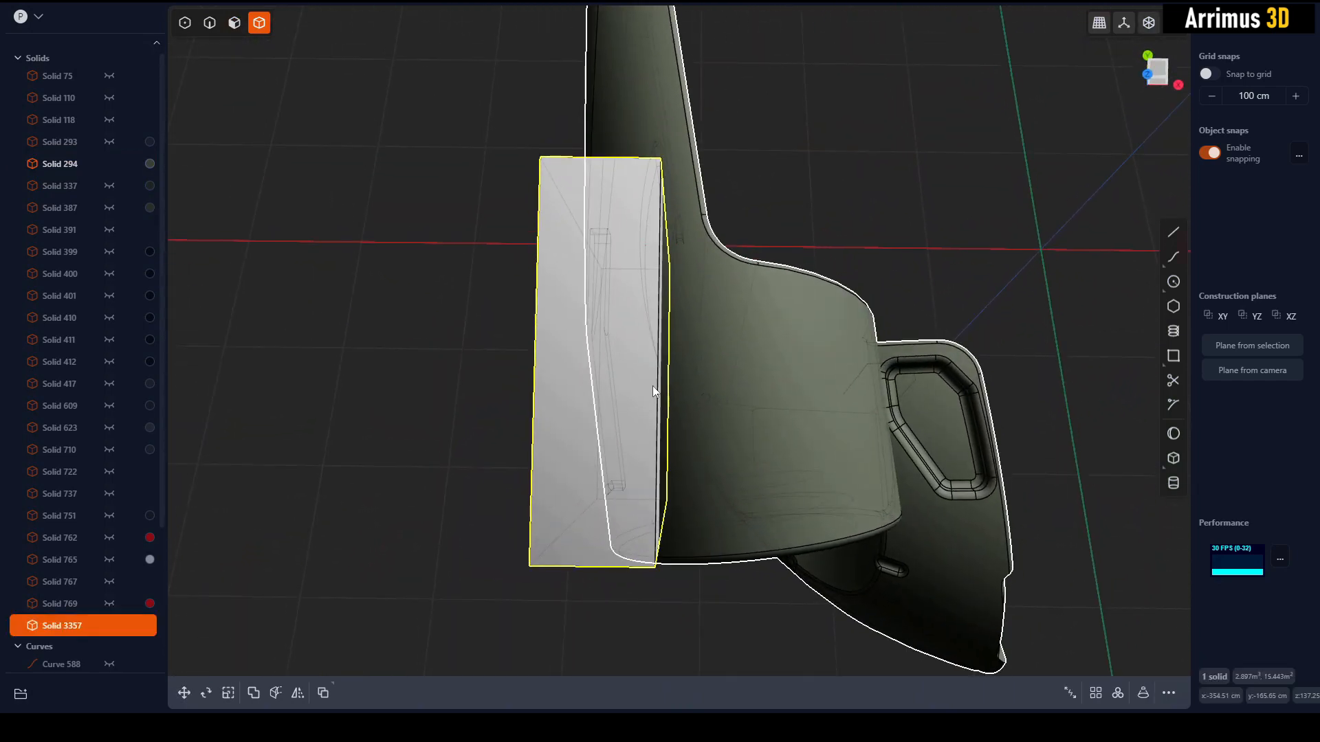
key("r")
key("v")
left_click(635, 307)
key("z")
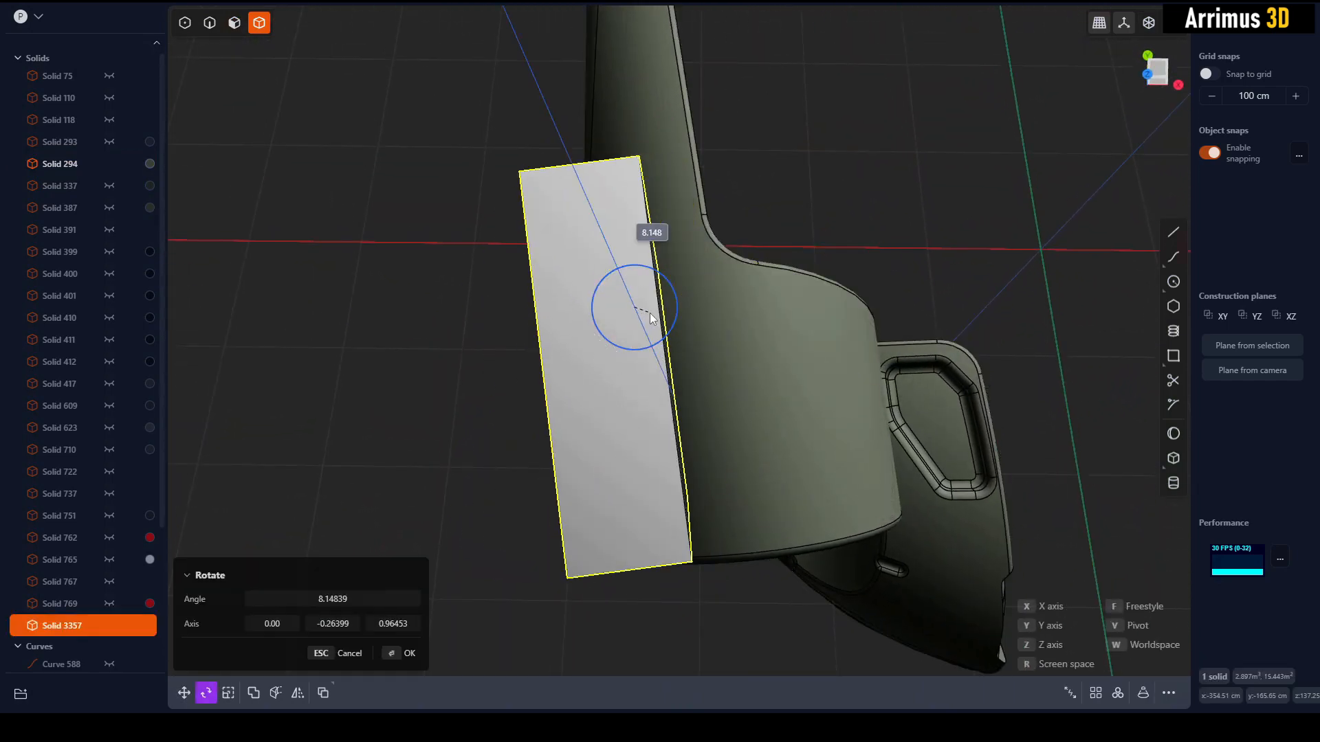
left_click(650, 314)
middle_click_drag(650, 314, 914, 230)
right_click(914, 231)
left_click(914, 230)
key("alt+h")
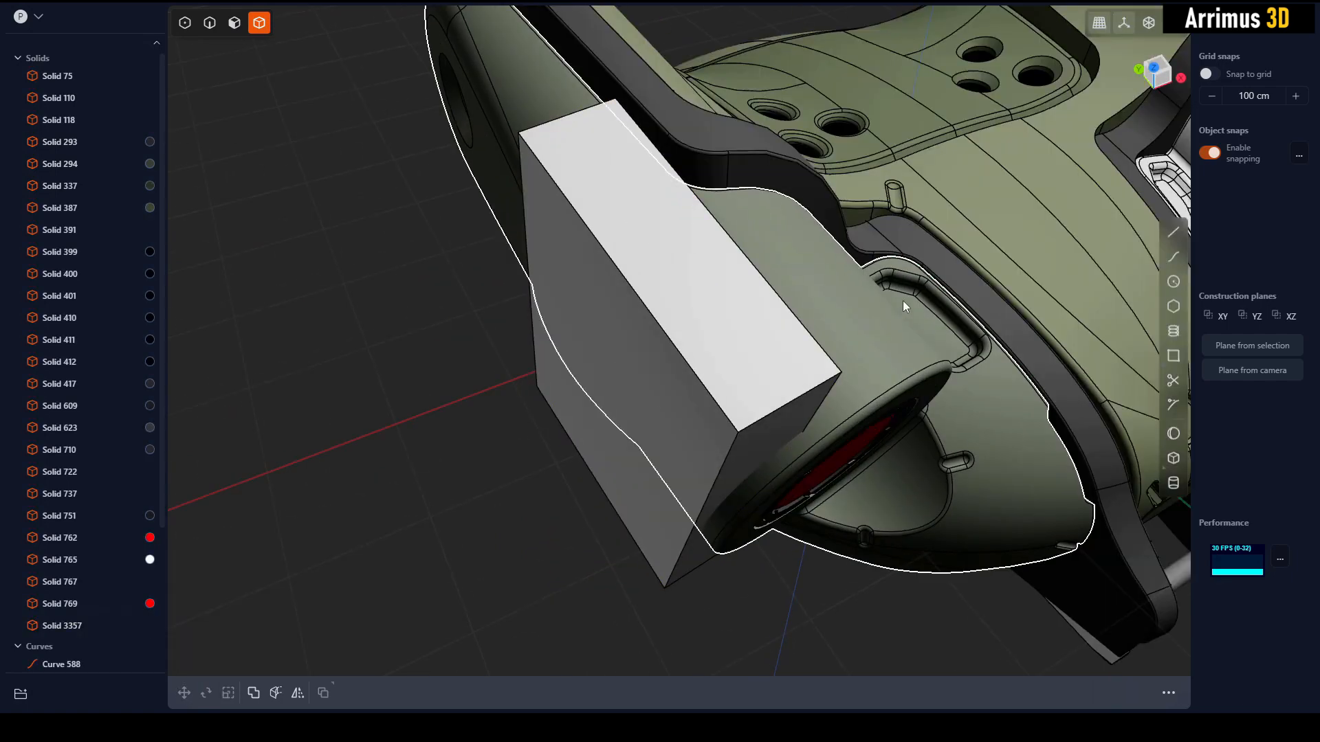
Offset one side face of the box slightly to refine its fit alongside the housing.
key("3")
middle_click_drag(902, 301, 1051, 261)
left_click(831, 280)
key("d")
left_click(803, 295)
right_click(835, 257)
left_click(1050, 261)
Offset the box's inner face to set how far it reaches into the housing cylinder.
middle_click_drag(598, 171, 612, 249)
left_click(645, 176)
key("d")
left_click(571, 205)
right_click(577, 208)
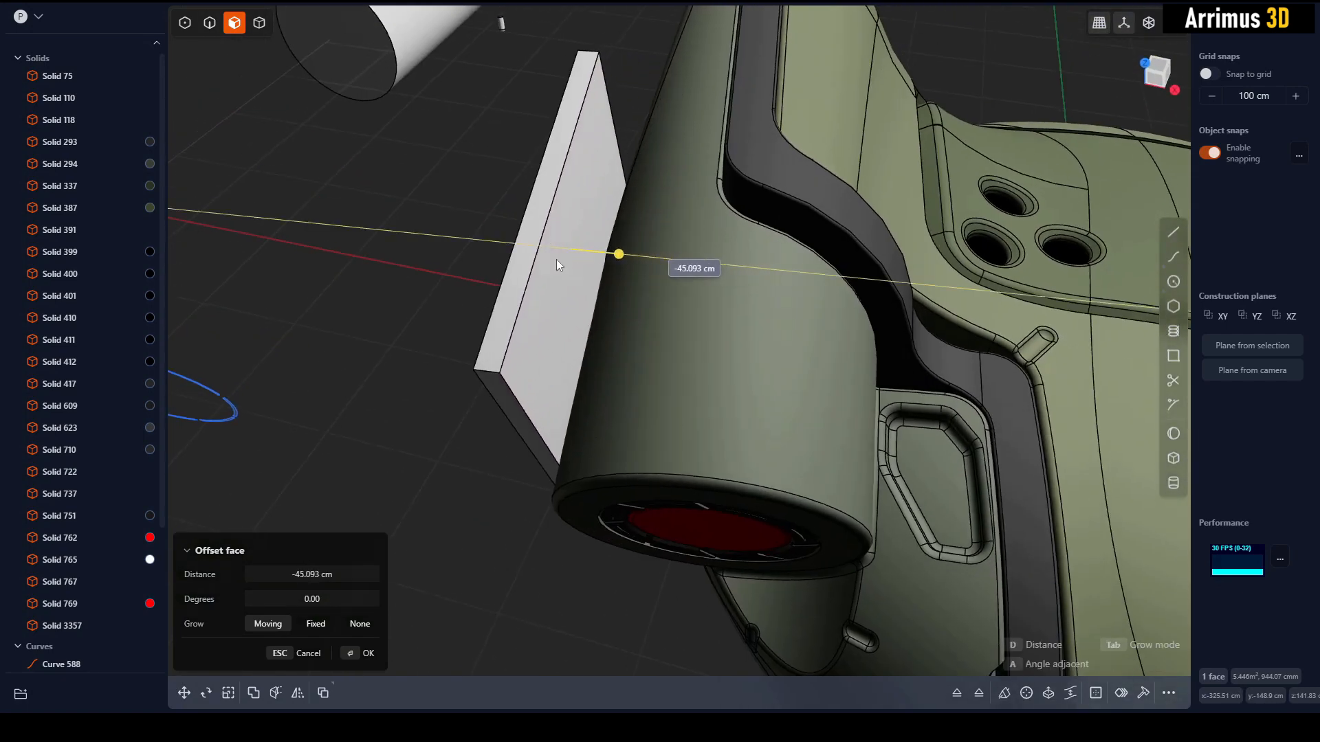
left_click(659, 268)
right_click(653, 266)
Boolean the box with the green housing body to separate the overlapping volume as a side panel.
left_click(501, 227)
key("4")
left_click(678, 352)
left_click(584, 315)
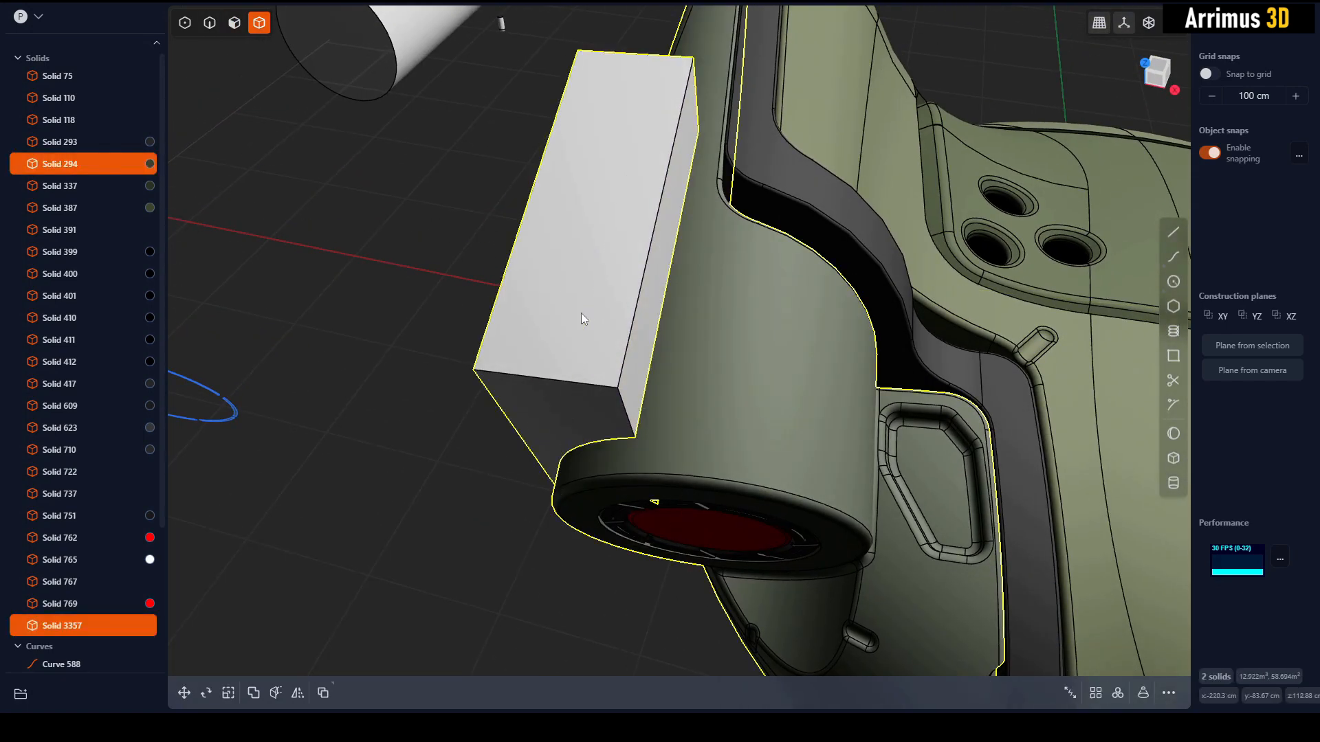
key("q")
key("Return")
Isolate the new side panel together with the two green housing bodies.
middle_click_drag(537, 356, 708, 312)
left_click(735, 306)
left_click(810, 385, "shift")
left_click(863, 363, "shift")
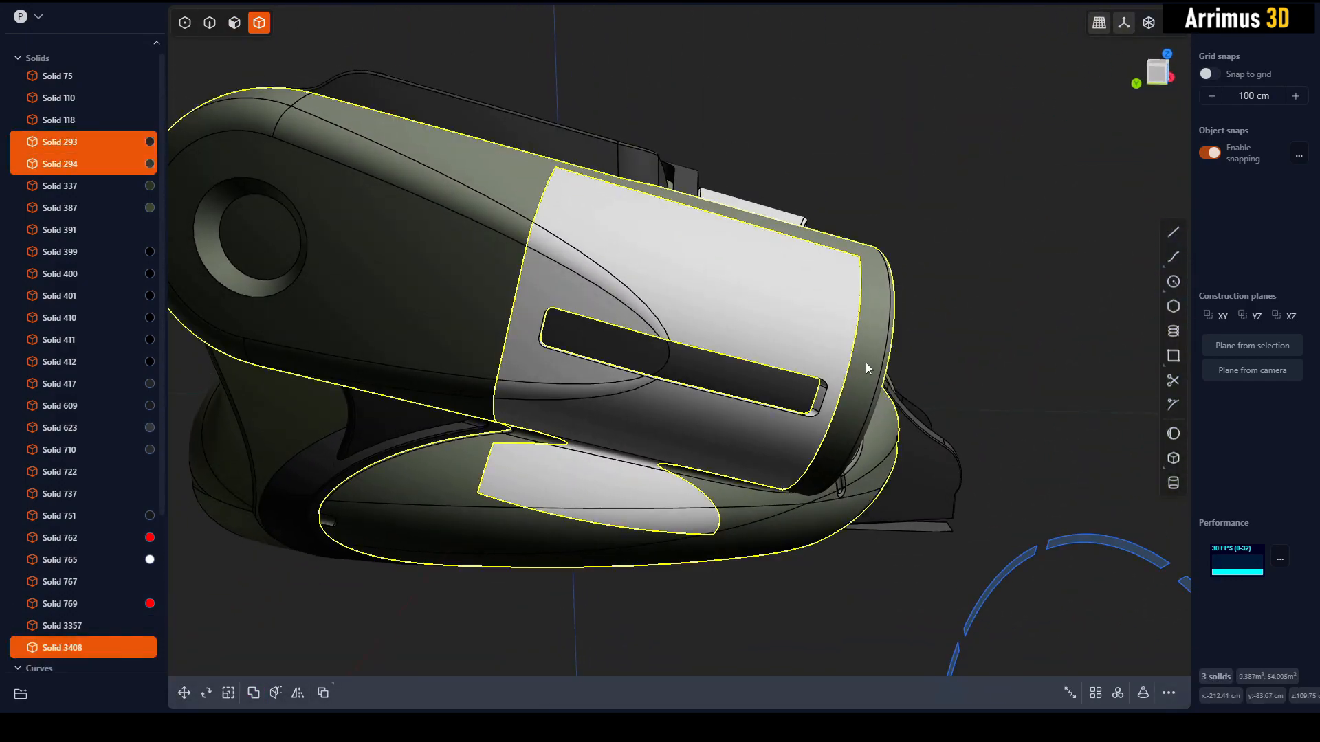
key("shift+h")
In the left view, duplicate the slot's lower long edge as a curve and scale it up uniformly past the panel.
middle_click_drag(928, 333, 955, 319)
scroll(778, 380, "up", 2)
left_click(1157, 72)
key("2")
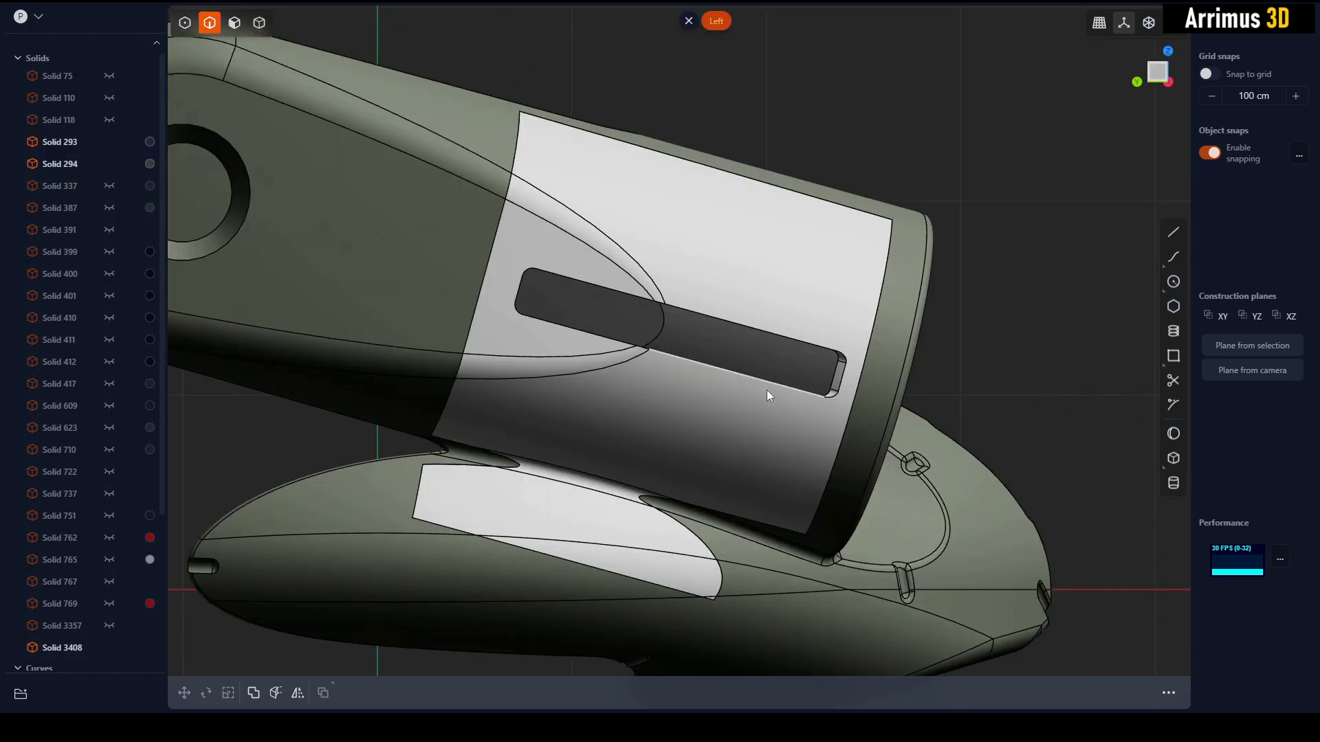
left_click(769, 384)
key("b")
middle_click_drag(766, 372, 732, 310, "shift")
scroll(733, 316, "down", 3)
key("shift+d")
key("s")
key("s")
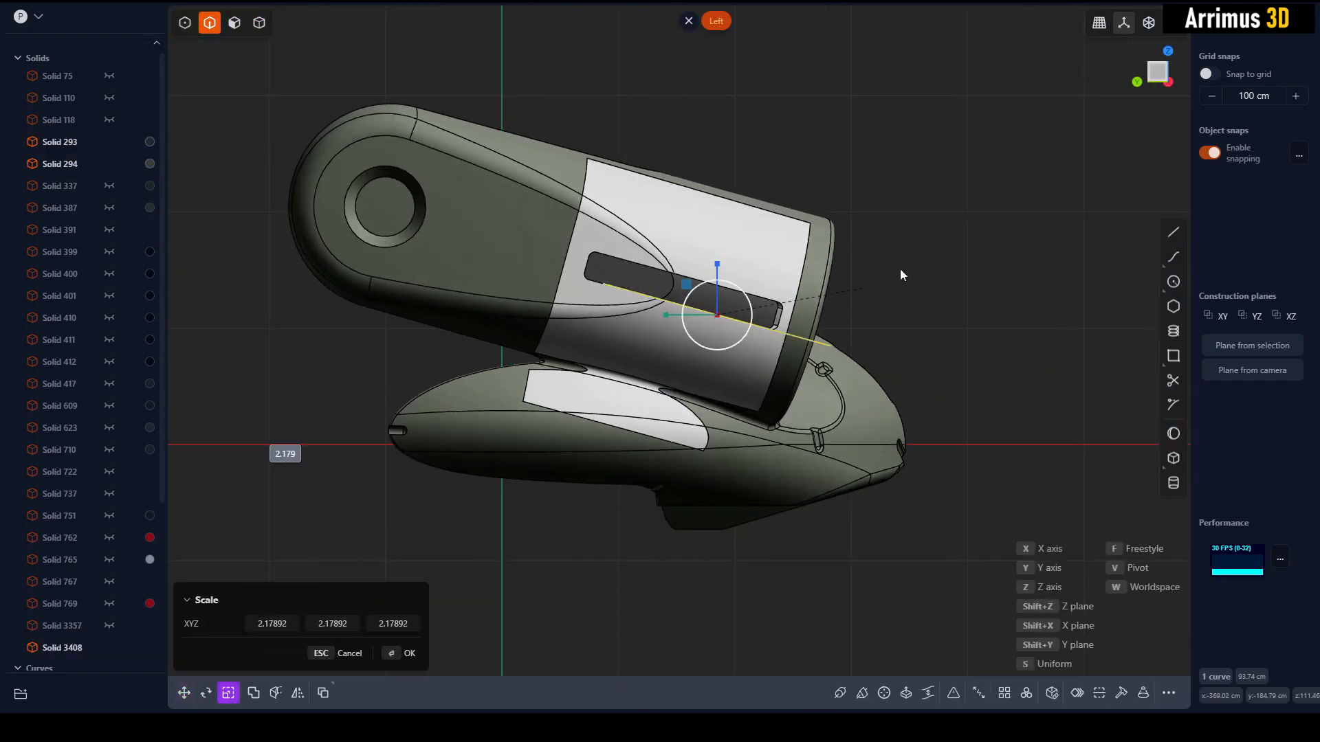
left_click(873, 272)
Move the scaled line below the slot, about 16.5 cm in Y and -43.7 cm in Z.
key("g")
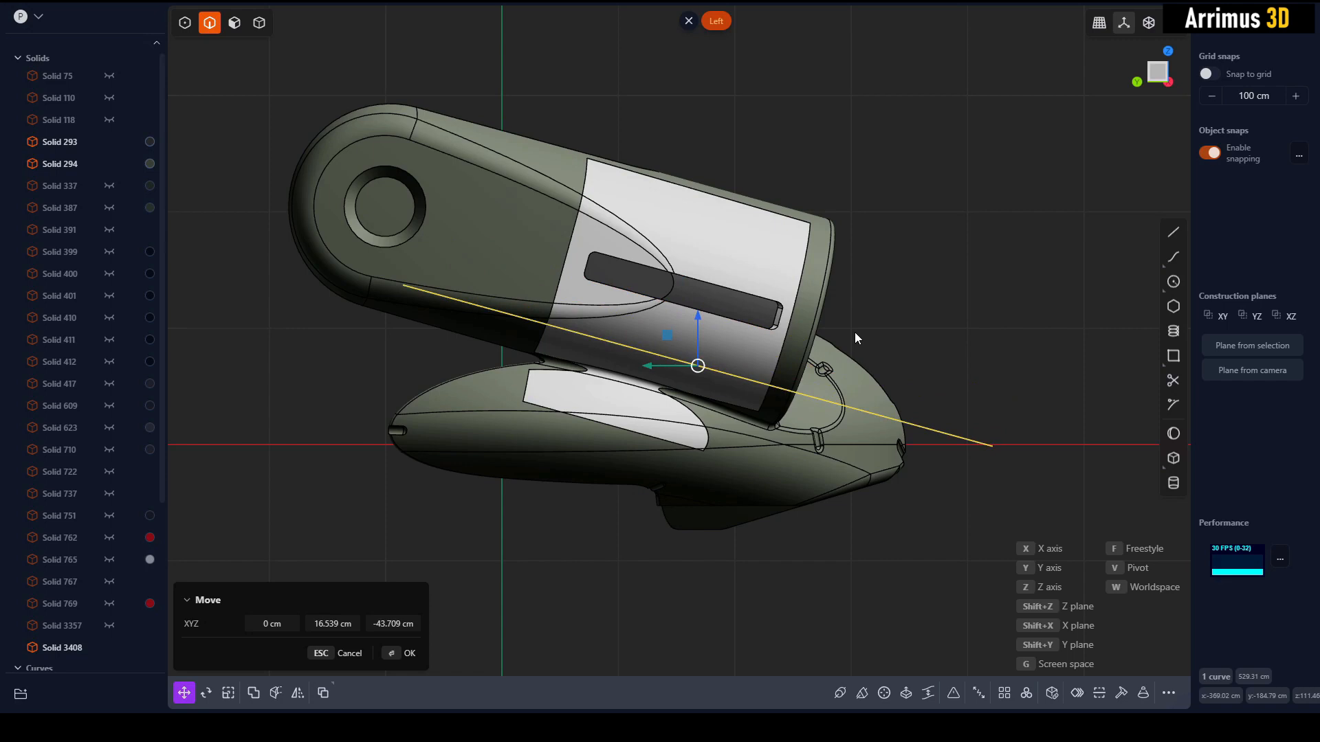
left_click(855, 335)
left_click(849, 333)
Cut the white side panel along the line below the slot and delete the cutting curve.
key("4")
left_click(771, 337)
key("c")
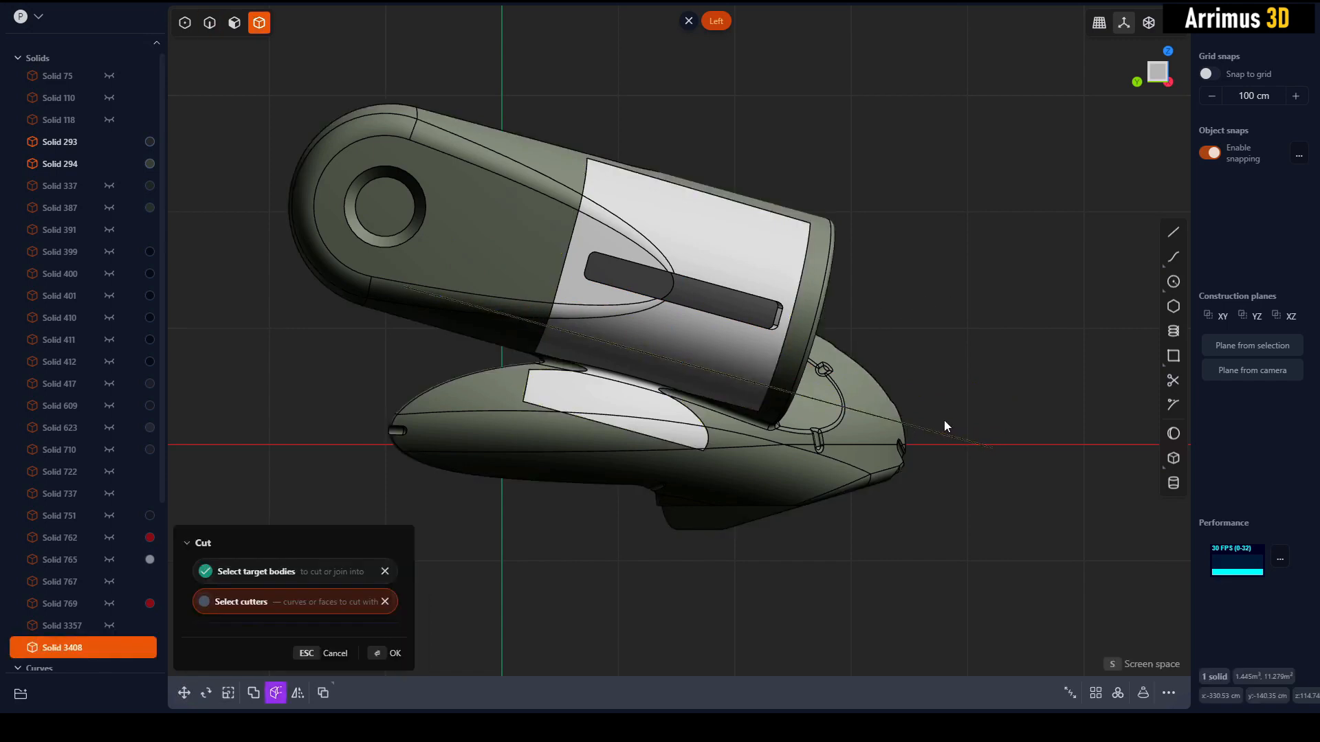
left_click(944, 433)
key("Return")
left_click(977, 344)
key("2")
left_click(946, 437)
key("Delete")
Merge the cut-off lower piece of the panel back into the green housing body with a Boolean union.
key("4")
left_click(777, 436)
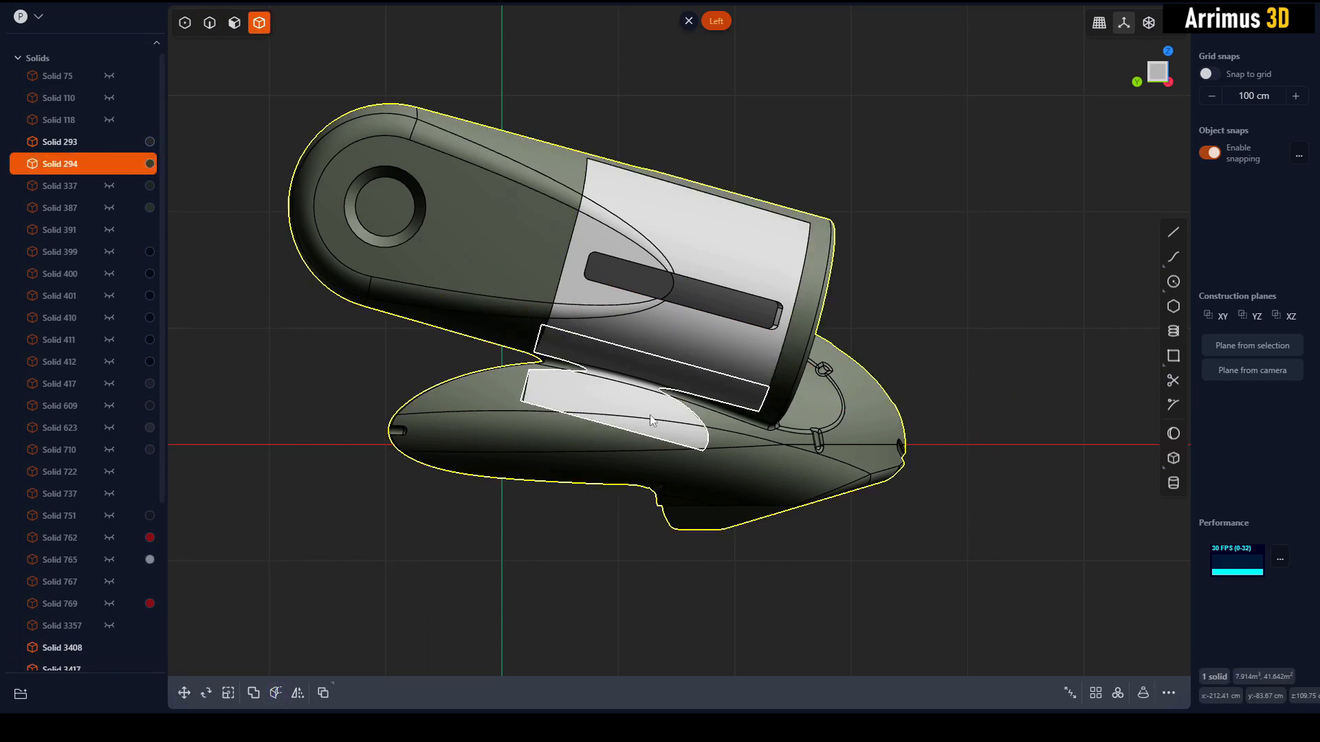
left_click(649, 415, "shift")
key("q")
key("Return")
left_click(922, 308)
middle_click_drag(922, 308, 798, 331)
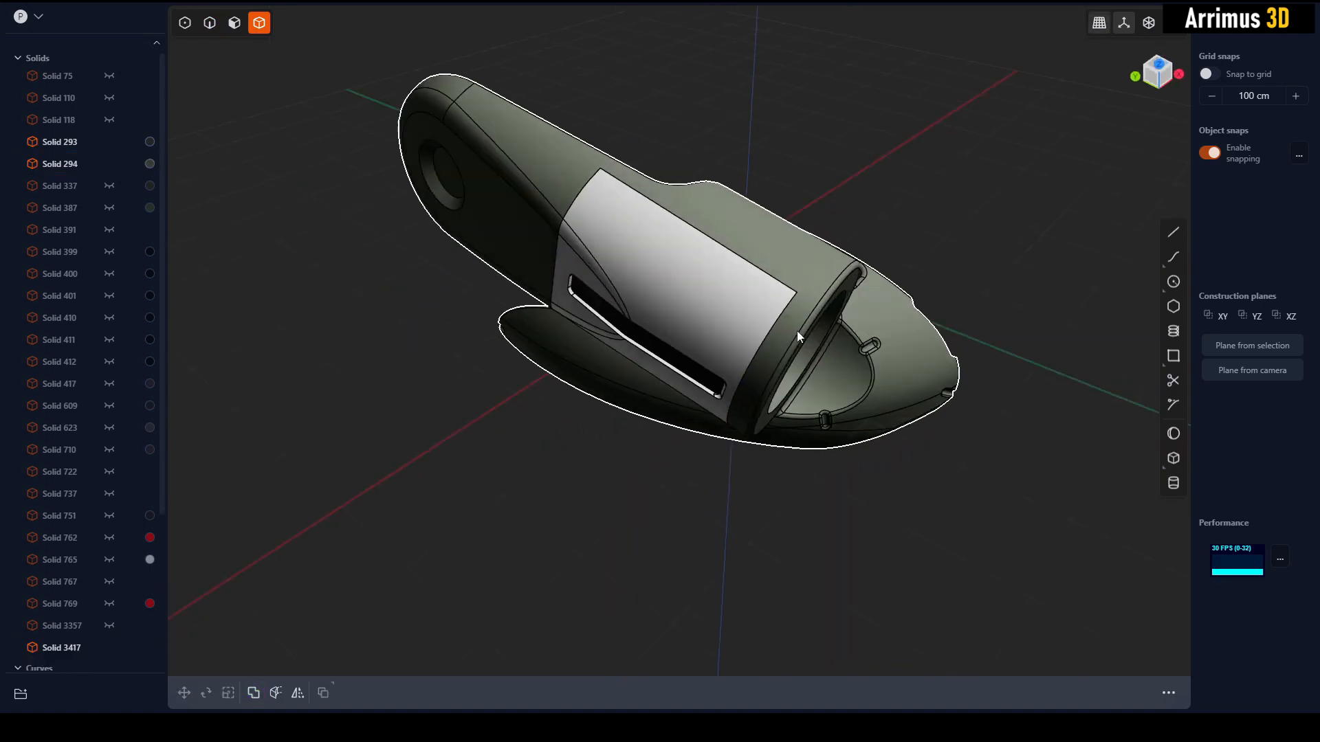
Hide the side panel briefly to inspect the housing behind it, and restore it.
scroll(842, 290, "up", 3)
scroll(843, 290, "up", 2)
left_click(712, 307)
key("h")
middle_click_drag(710, 308, 587, 254)
key("ctrl+z")
Isolate the remaining white side panel.
left_click(452, 281)
middle_click_drag(452, 282, 463, 371)
left_click(533, 295)
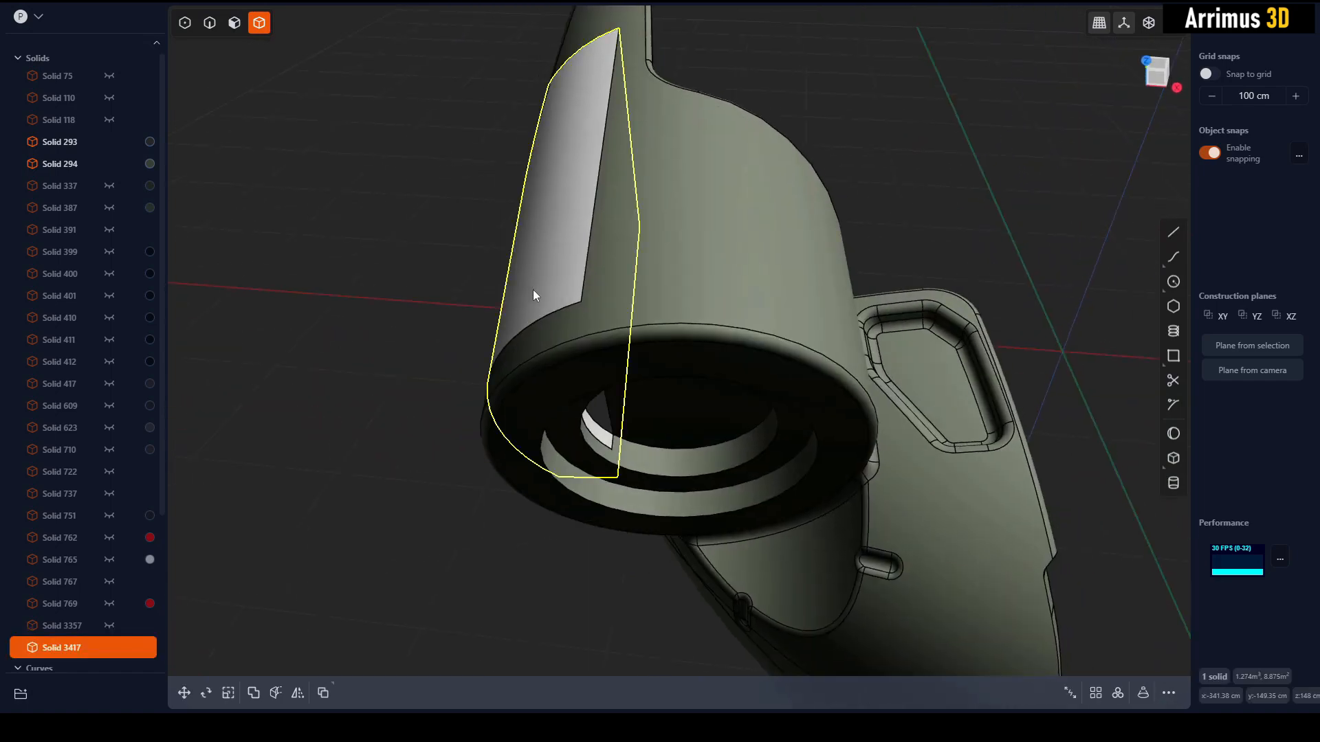
middle_click_drag(533, 295, 669, 318)
key("shift+h")
Duplicate the panel's flat inner face as a sheet and move the sheet into the panel's thickness.
left_click(711, 278)
key("3")
left_click(642, 308)
key("shift+d")
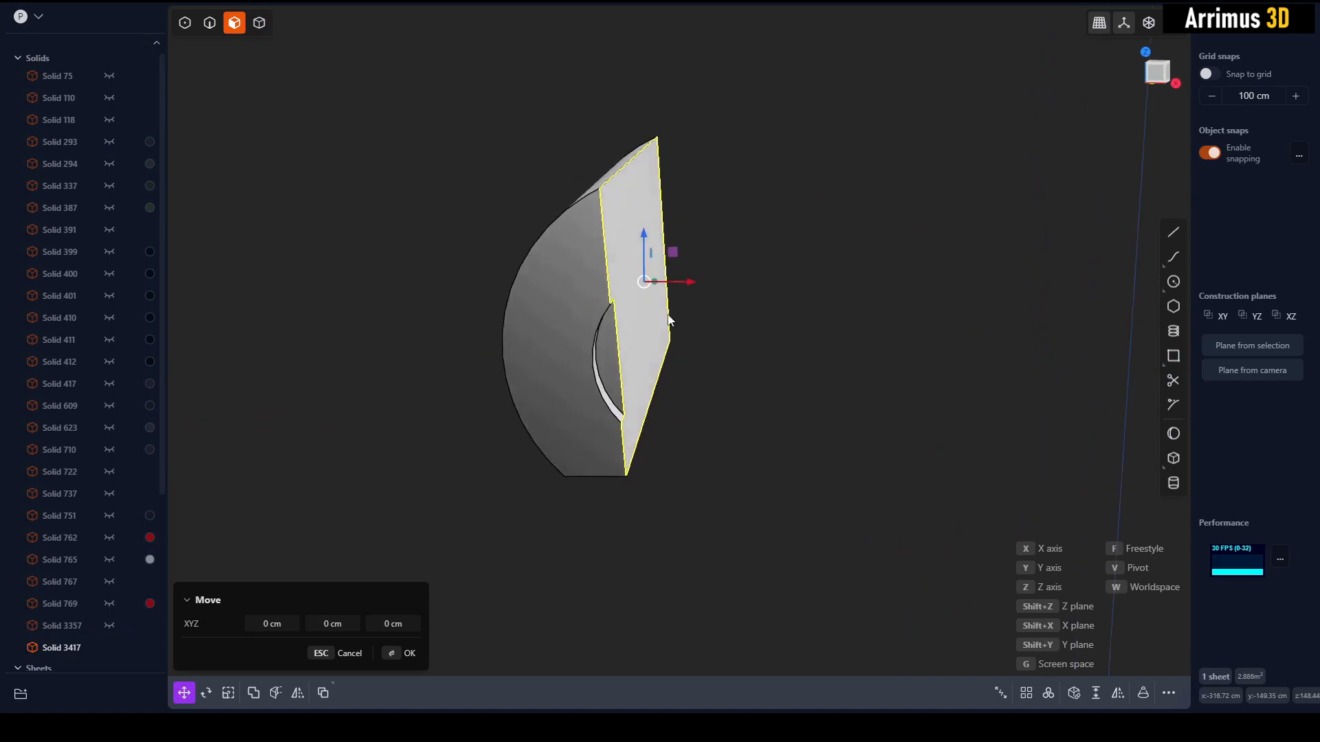
key("v")
left_click(624, 257)
key("z")
middle_click_drag(625, 261, 489, 244)
right_click(702, 292)
Scale the sheet up from a custom pivot so it extends beyond all the panel's edges.
key("s")
key("v")
scroll(543, 241, "up", 3)
left_click(592, 292)
middle_click_drag(592, 292, 547, 264)
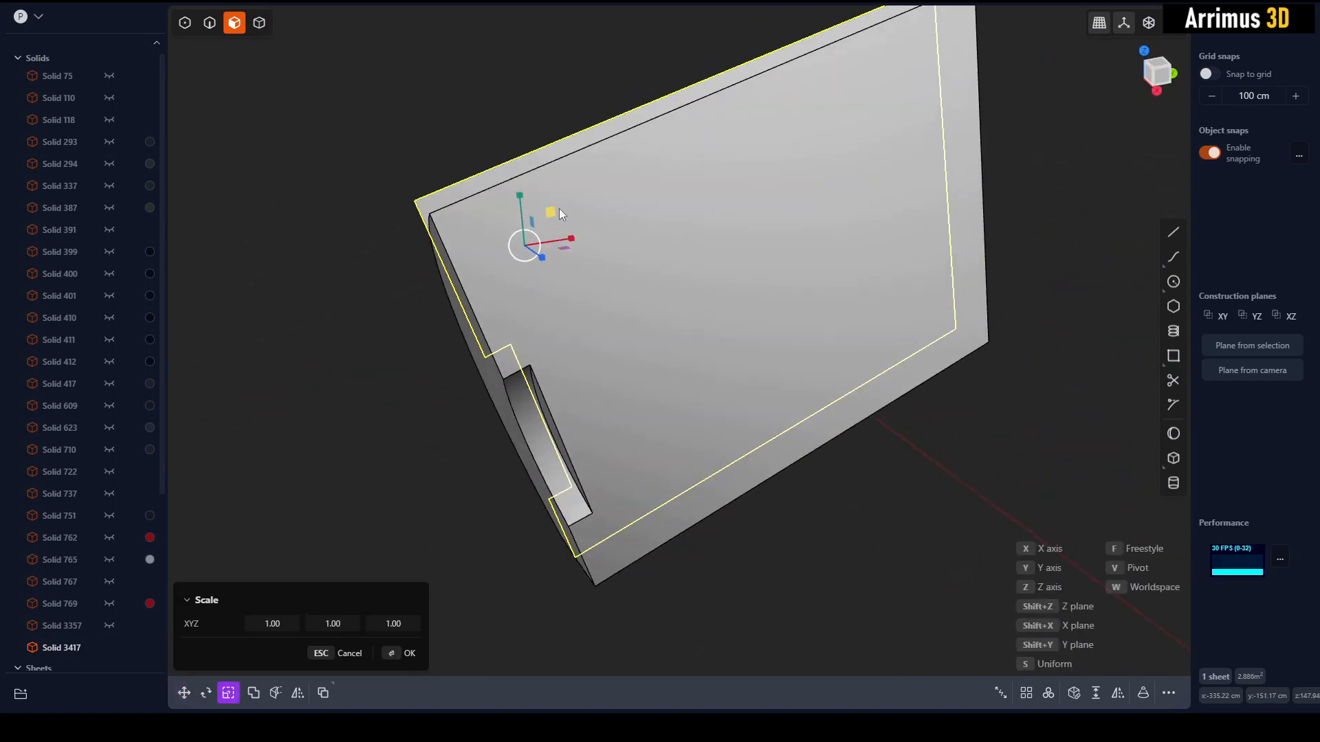
left_click_drag(554, 209, 641, 206)
right_click(642, 208)
middle_click_drag(642, 208, 772, 193)
Slice the panel with the enlarged sheet into an outer curved shell and an inner block.
left_click(768, 196)
key("4")
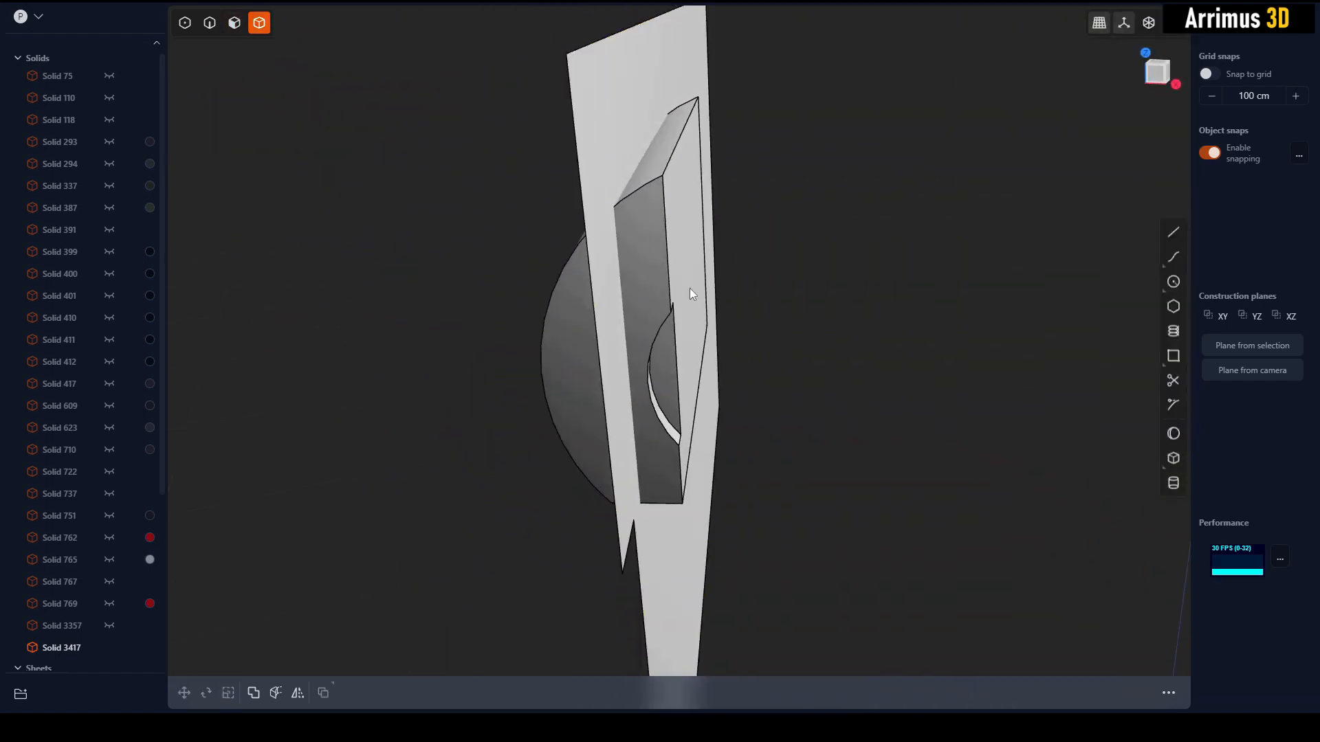
middle_click_drag(690, 288, 720, 265)
left_click(720, 266)
key("q")
left_click(842, 280)
right_click(845, 283)
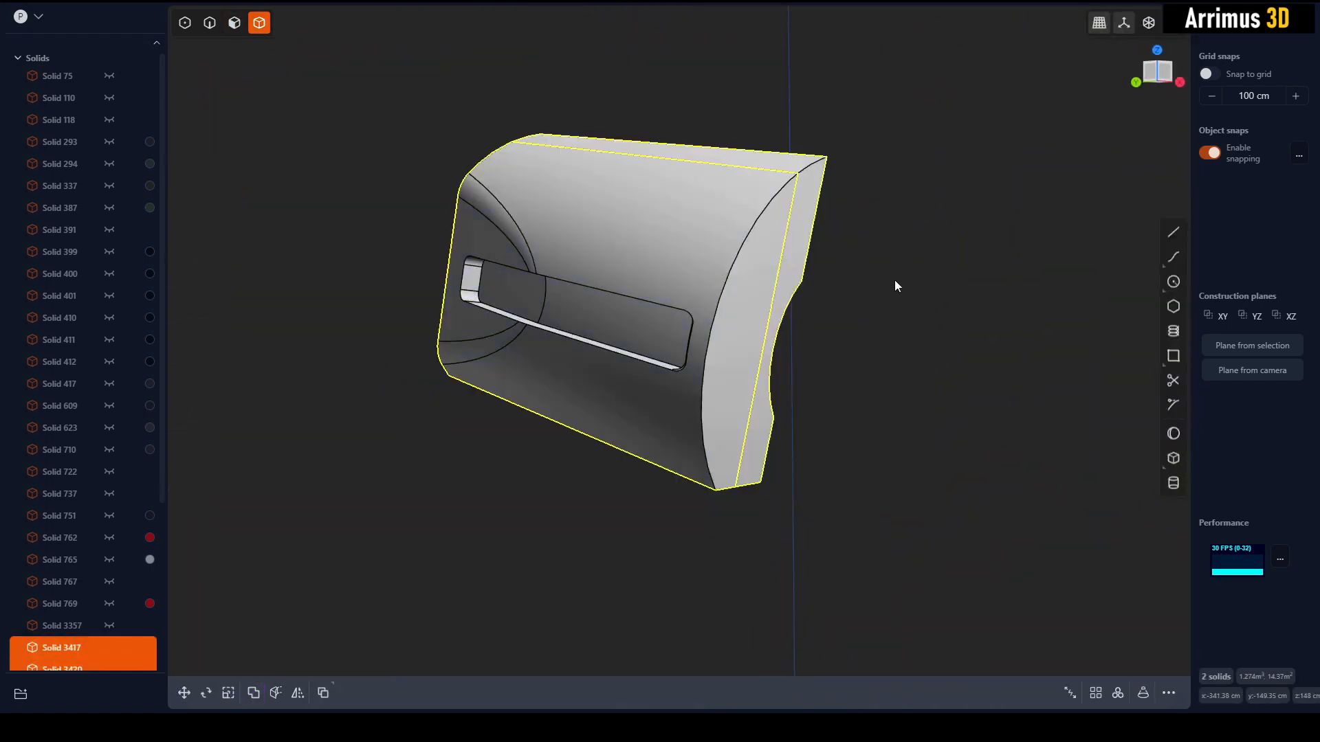
Show the full model again, select the panel's inner block with the housing body, and isolate both.
left_click(894, 279)
left_click(797, 249)
key("slash")
middle_click_drag(818, 286, 747, 328)
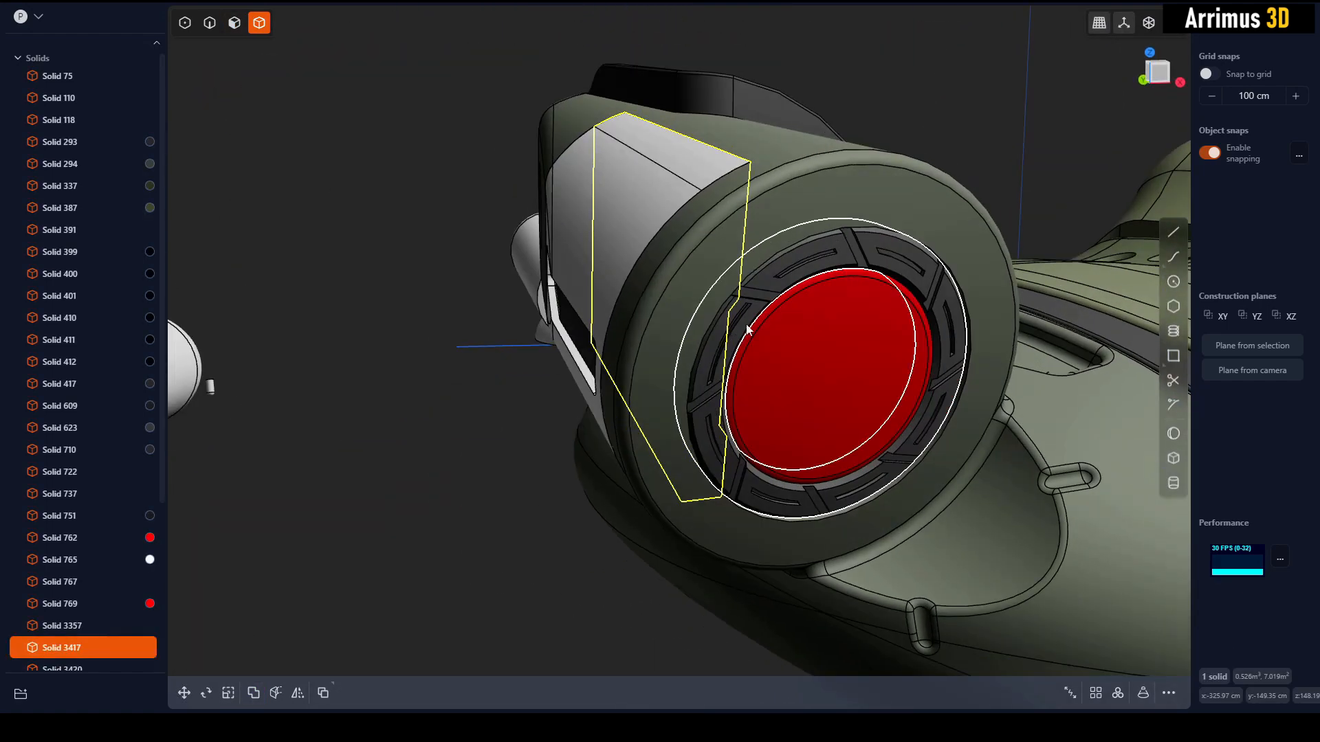
left_click(802, 205, "shift")
key("slash")
middle_click_drag(887, 255, 839, 200)
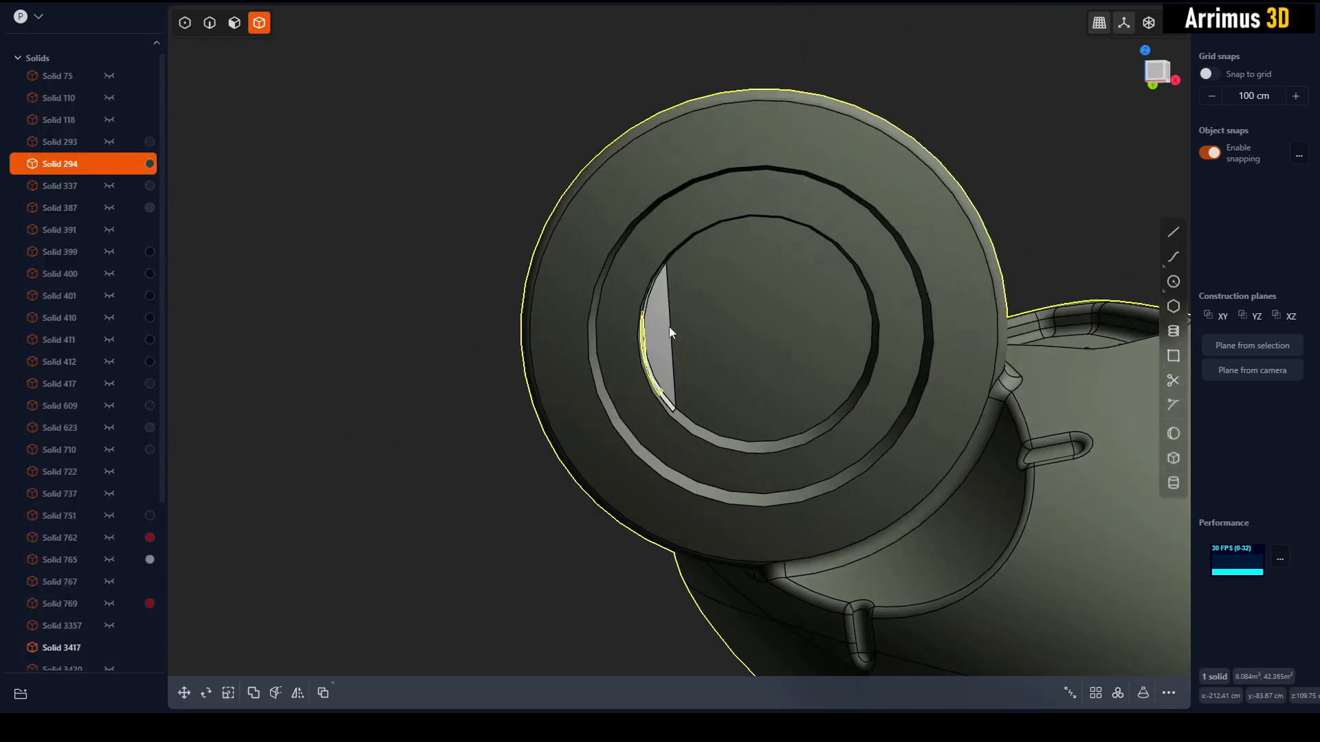
Union the inner block with the housing body and unhide the full model.
middle_click_drag(670, 327, 736, 357)
key("q")
right_click(990, 171)
left_click(1017, 161)
key("slash")
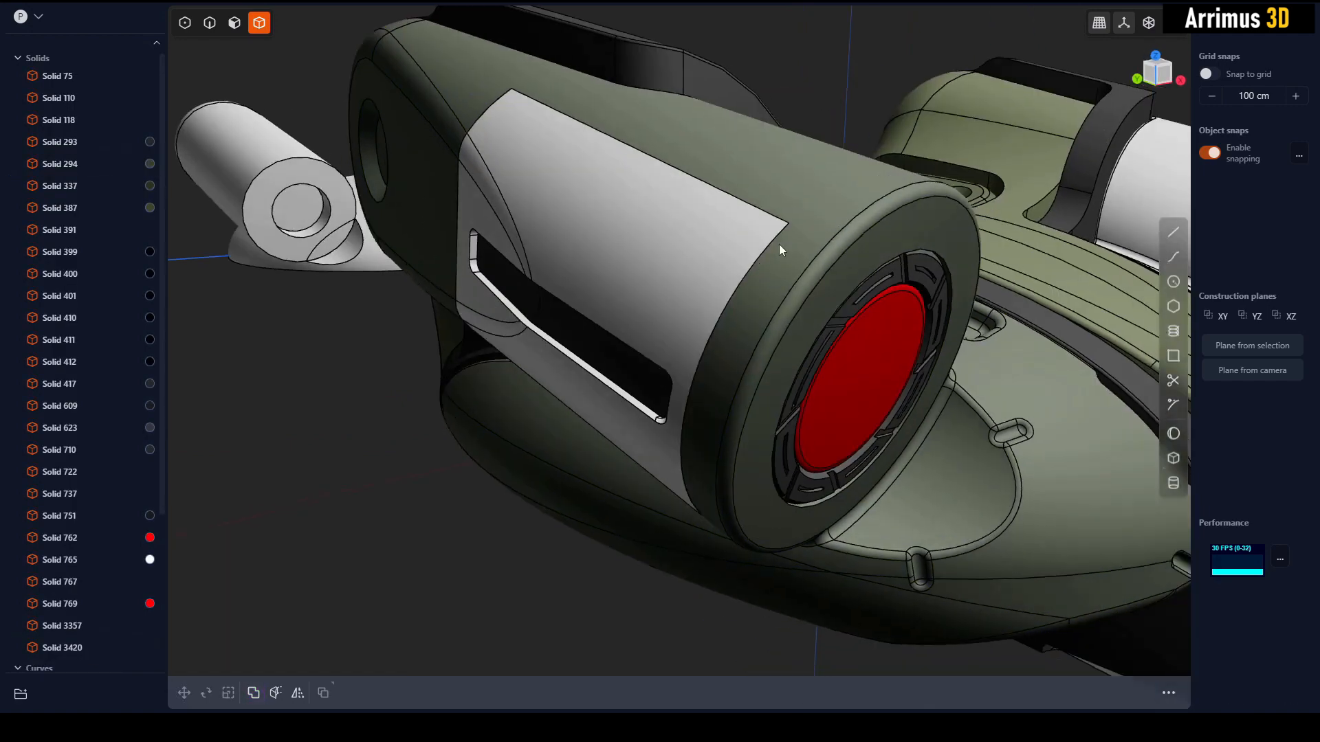
Assign the white side panel a material with a dark olive-green color.
middle_click_drag(778, 245, 718, 270)
left_click(691, 273)
key("m")
left_click(366, 306)
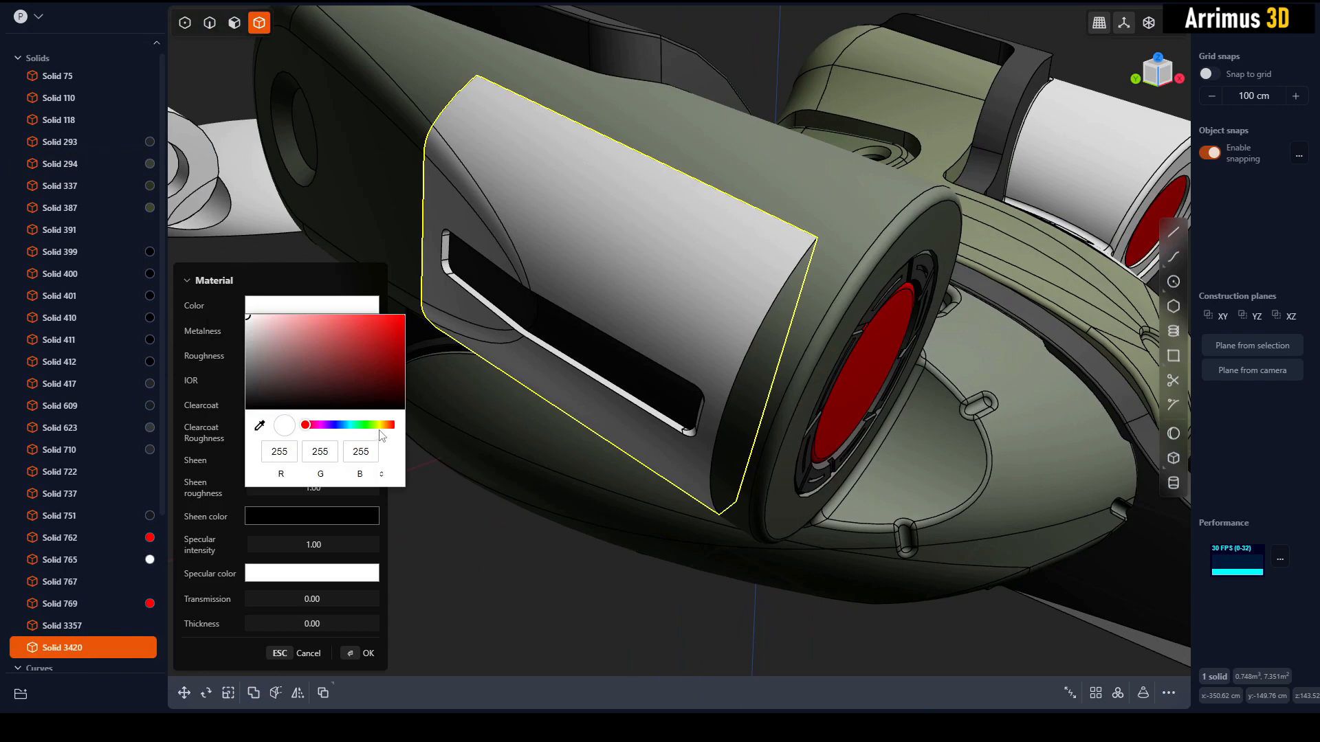
left_click(374, 425)
left_click(314, 392)
right_click(565, 582)
left_click(563, 583)
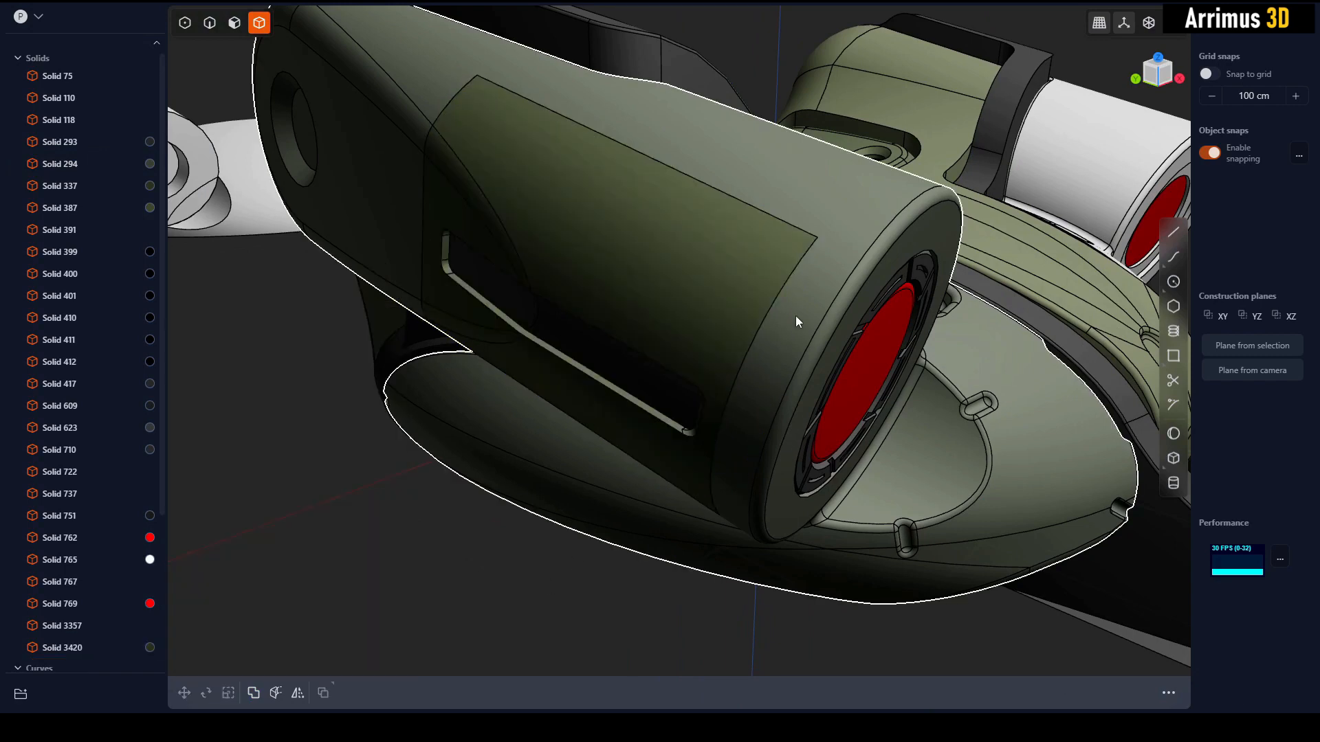
Isolate the olive side panel and the green housing body for edge editing.
left_click(798, 316)
left_click(765, 287, "shift")
key("slash")
left_click(648, 579)
key("2")
scroll(524, 169, "up", 3)
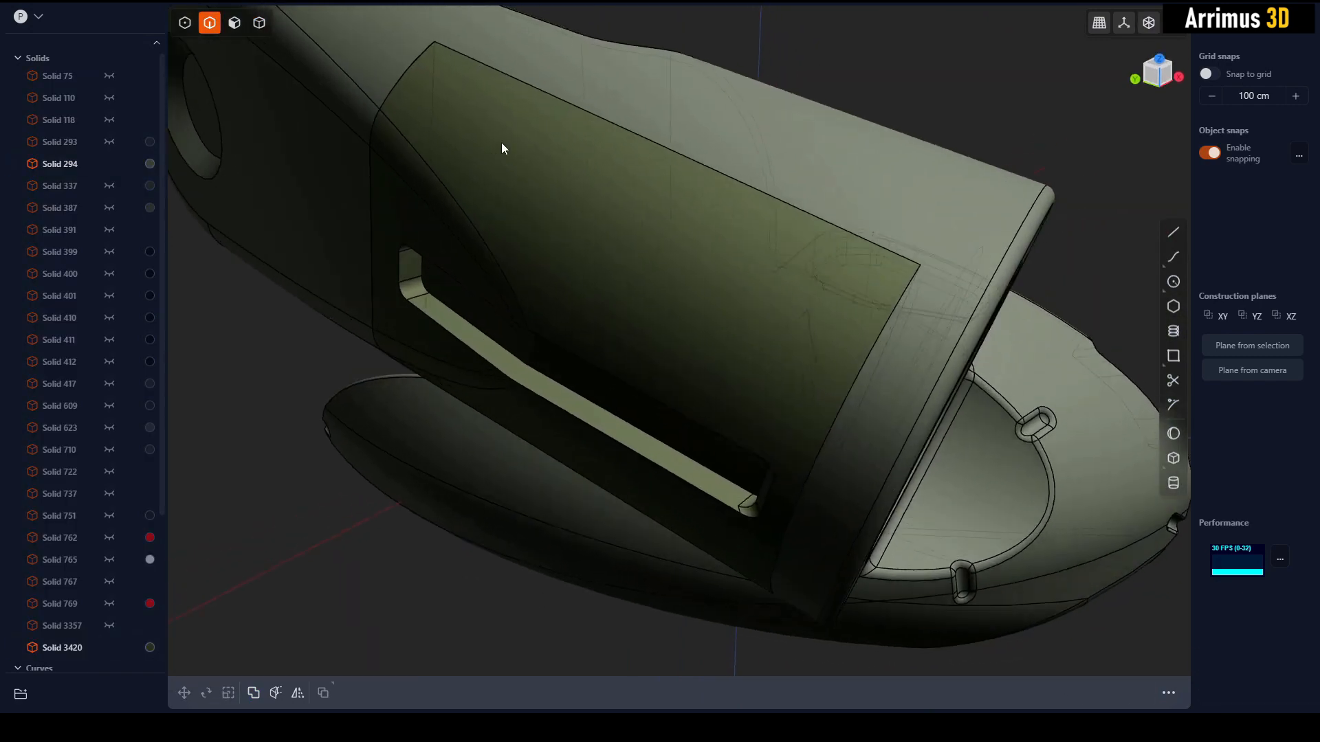
Fillet the two upper corners of the olive panel together with the matching corner edges of the housing recess.
double_click(438, 143)
key("b")
middle_click_drag(608, 189, 880, 168)
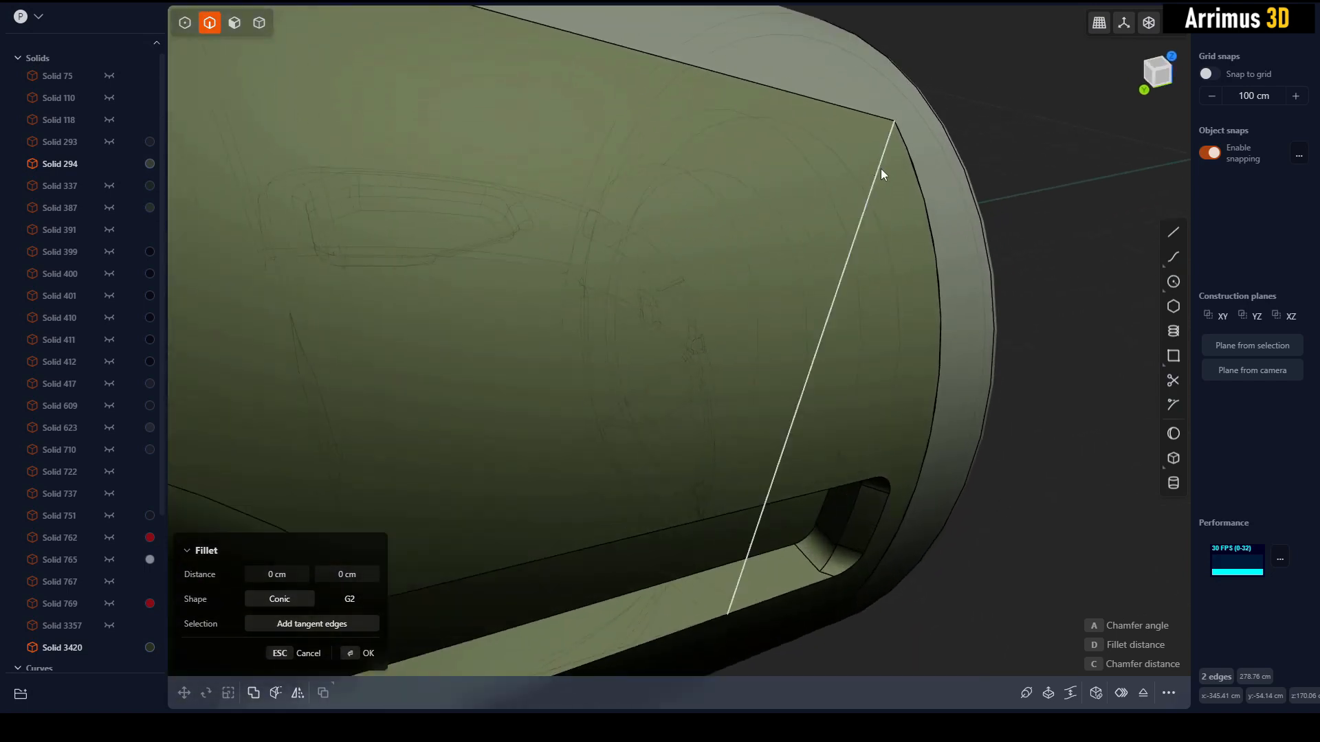
key("Escape")
middle_click_drag(1060, 210, 740, 288)
left_click(859, 181)
key("b")
scroll(868, 410, "down", 2)
left_click(561, 196)
scroll(918, 411, "down", 2)
key("d")
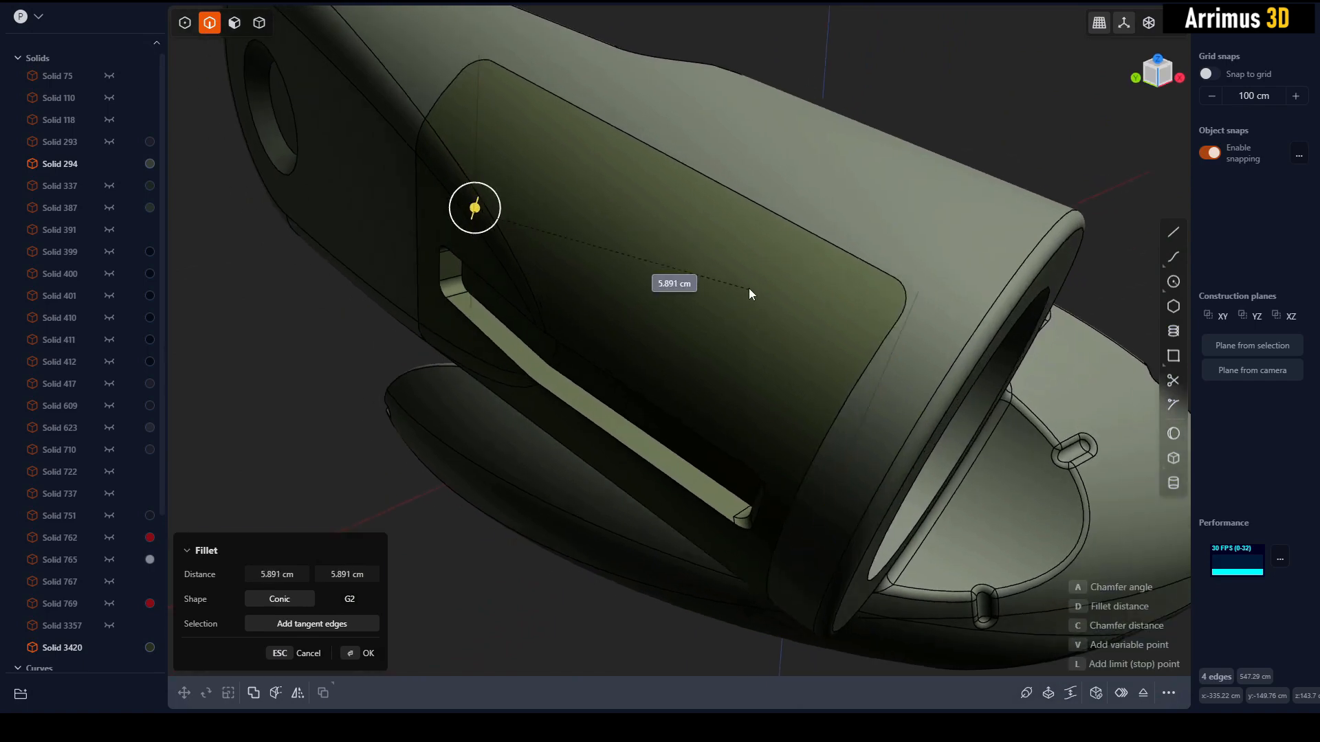
left_click(774, 285)
right_click(790, 289)
key("3")
left_click(768, 291)
key("d")
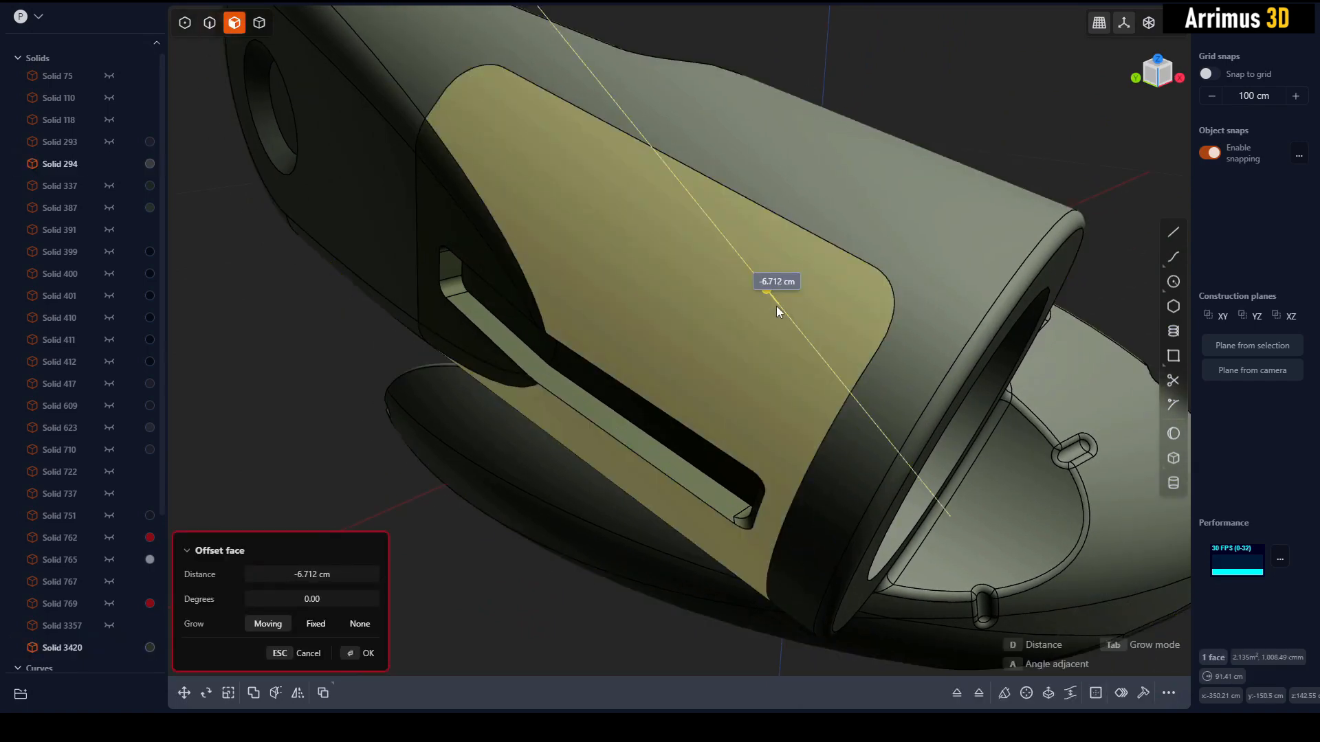
key("Escape")
left_click(1026, 114)
Offset the olive panel's curved outer face slightly outward from the housing surface.
left_click(781, 257)
middle_click_drag(781, 257, 712, 242)
key("d")
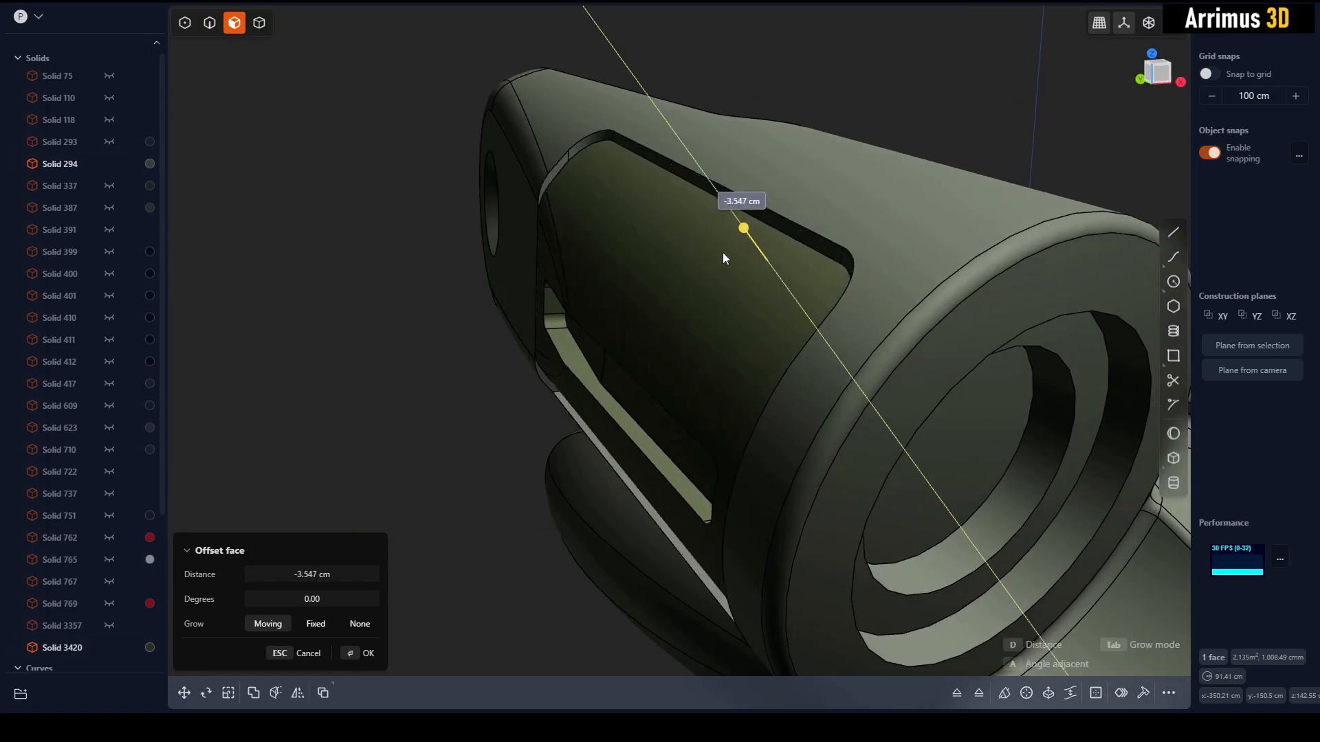
left_click(752, 211)
right_click(759, 219)
Bevel the outer rim edges of the olive side panel.
middle_click_drag(803, 304, 698, 348)
key("c")
key("Escape")
left_click(867, 165)
key("2")
left_click(819, 279)
scroll(832, 250, "up", 2)
key("c")
key("f")
left_click(827, 288)
right_click(829, 286)
Offset the long floor face inside the side panel's slot.
key("4")
key("2")
left_click(658, 365)
key("3")
left_click(696, 350)
key("d")
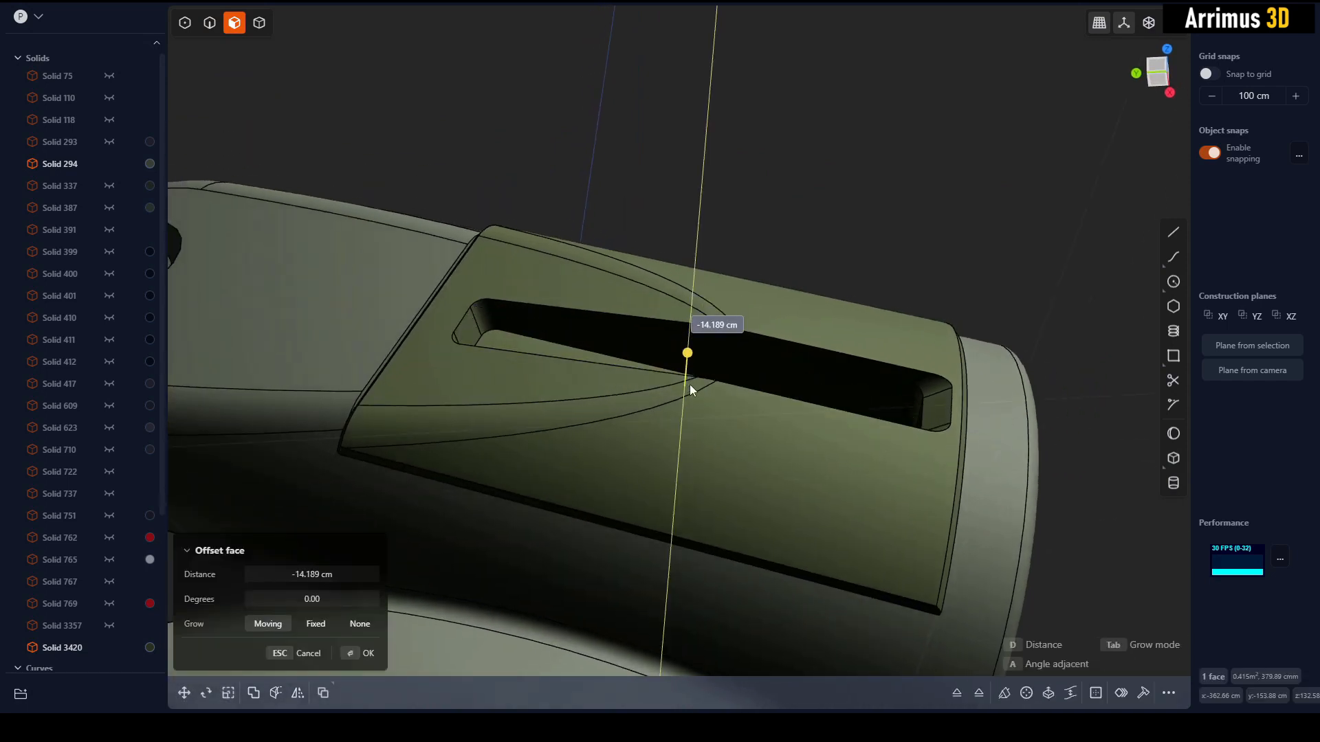
left_click(779, 294)
scroll(778, 294, "up", 2)
right_click(776, 296)
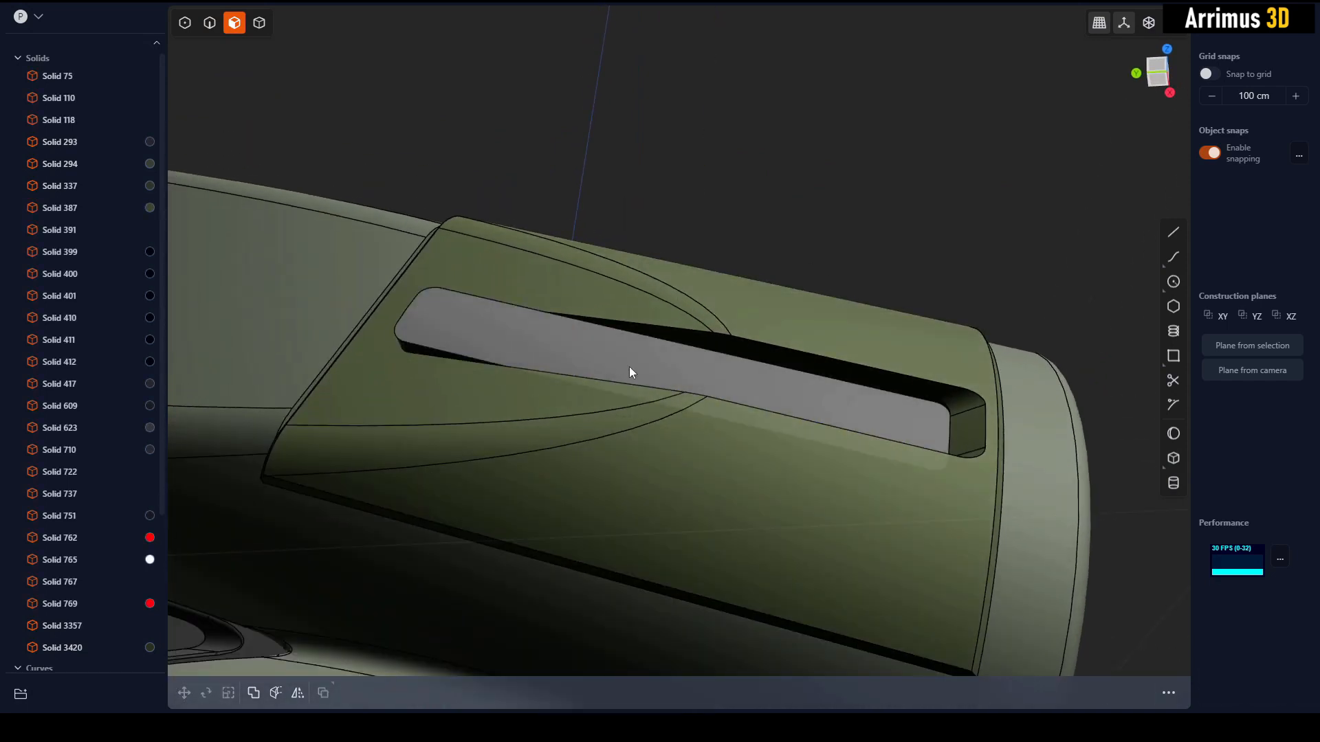
Undo the last offset of the long floor face inside the side panel's slot.
left_click(663, 368)
key("d")
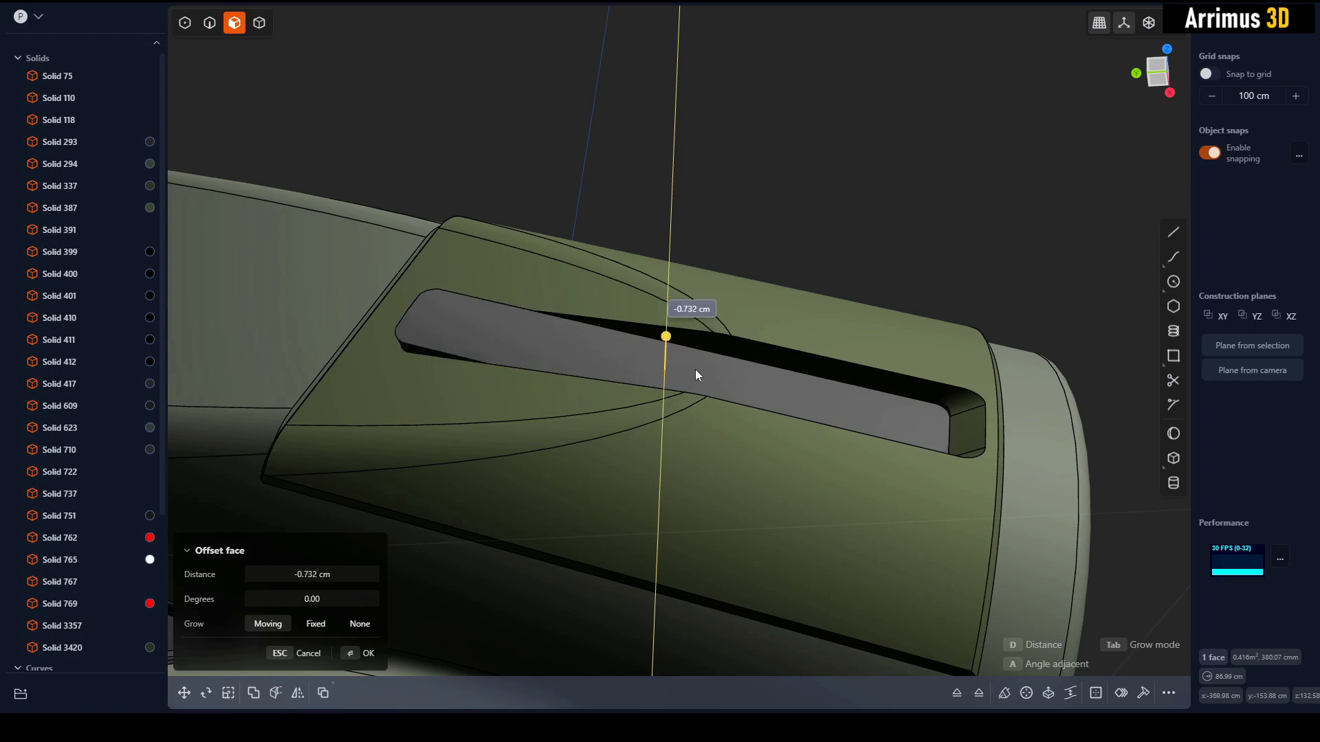
key("Escape")
key("ctrl+z")
key("ctrl+z")
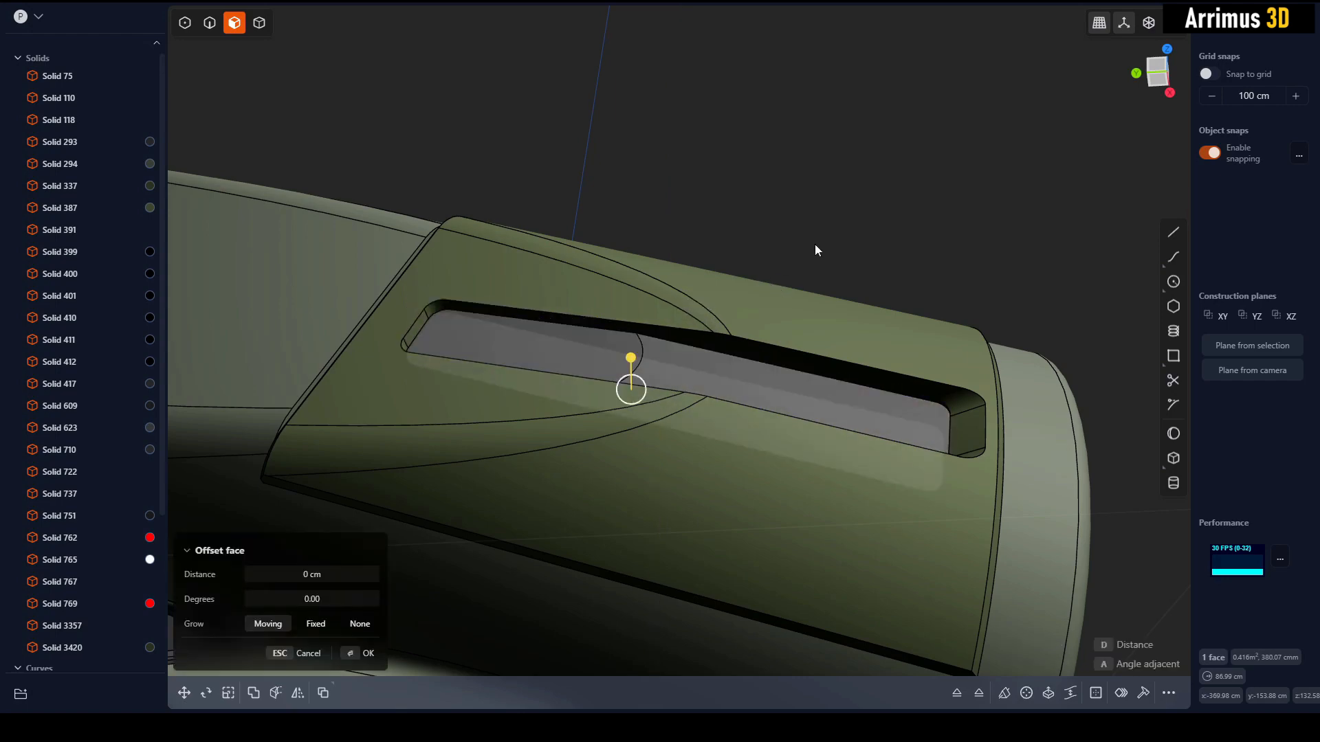
Fillet the curved seam edge that crosses the slot's floor.
left_click(814, 245)
key("2")
left_click(645, 361)
key("b")
right_click(759, 388)
left_click(910, 212)
Fillet the upper rim edge of the side panel's slot by about 3.1 cm.
middle_click_drag(910, 212, 878, 356)
left_click(876, 355)
key("f")
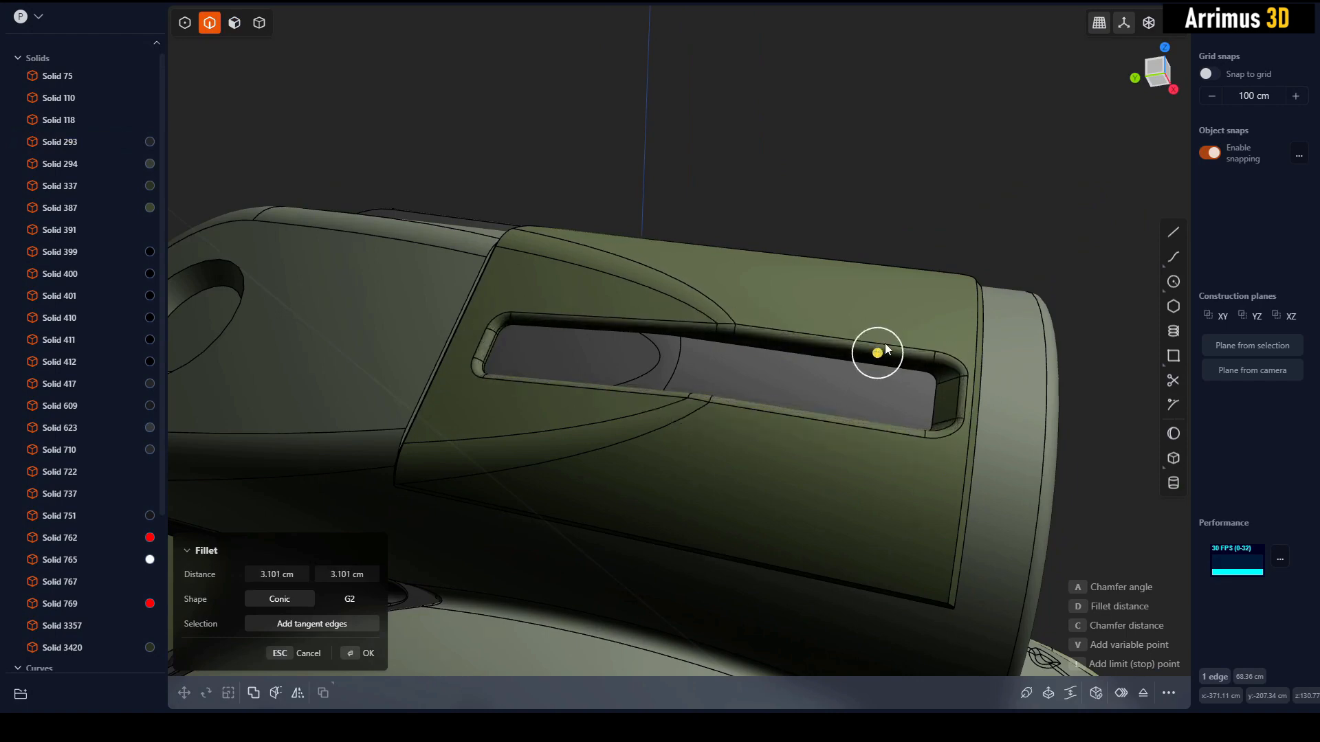
key("Return")
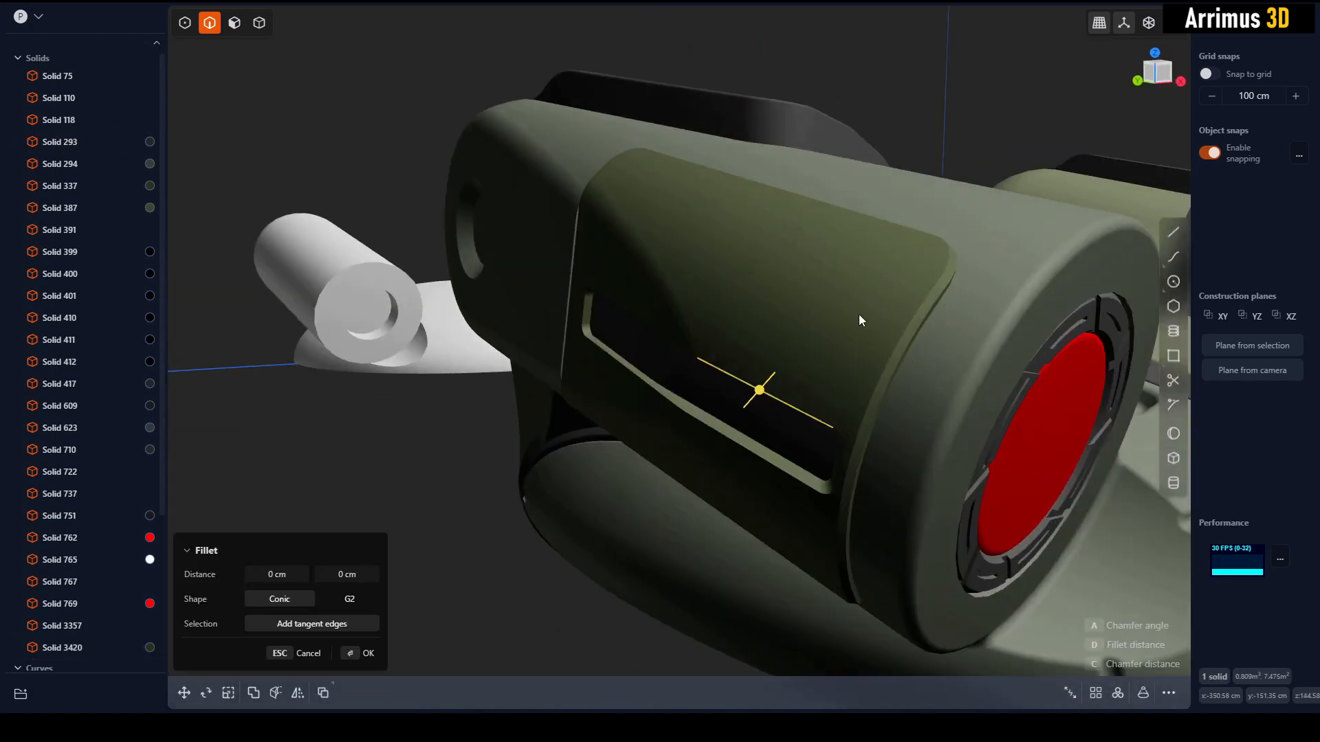
key("Escape")
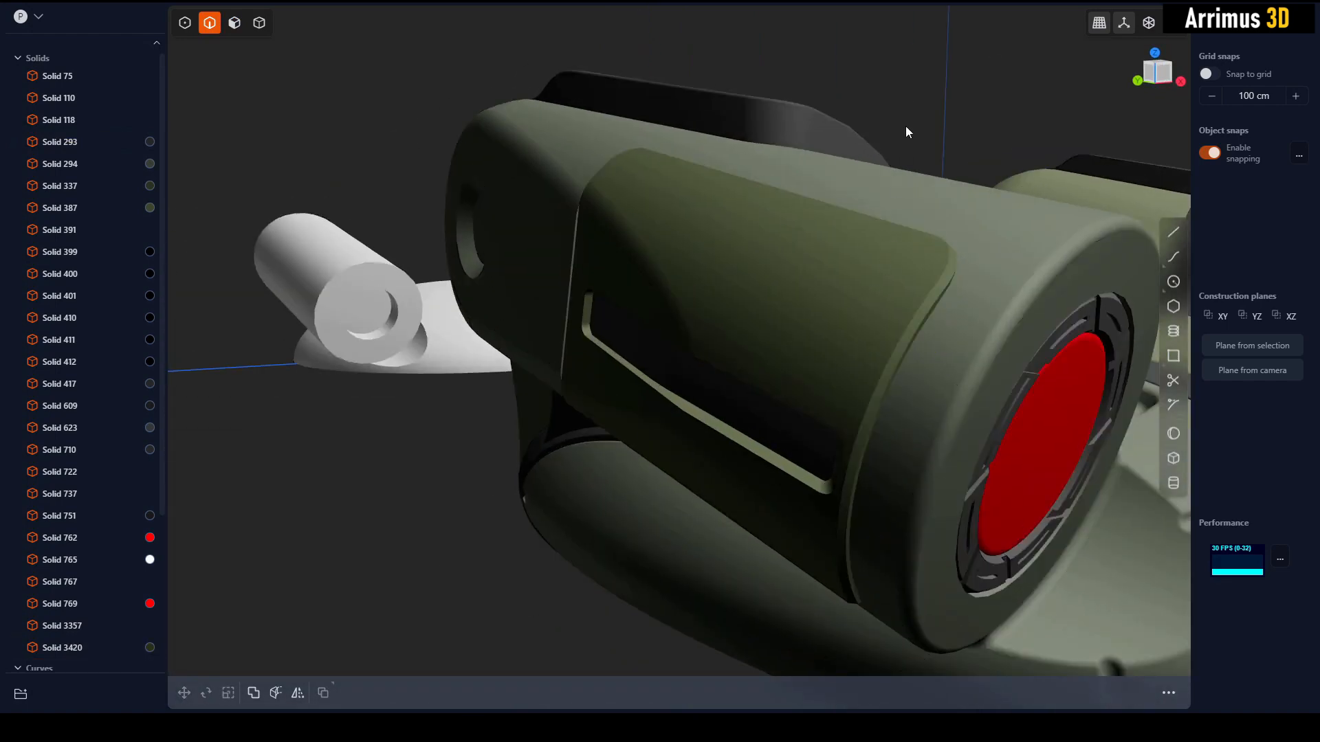
Fillet the housing's recess edge along the front end of the olive panel by about 3.1 cm.
scroll(906, 126, "down", 2)
scroll(824, 288, "up", 4)
left_click(827, 329)
key("b")
left_click(847, 308)
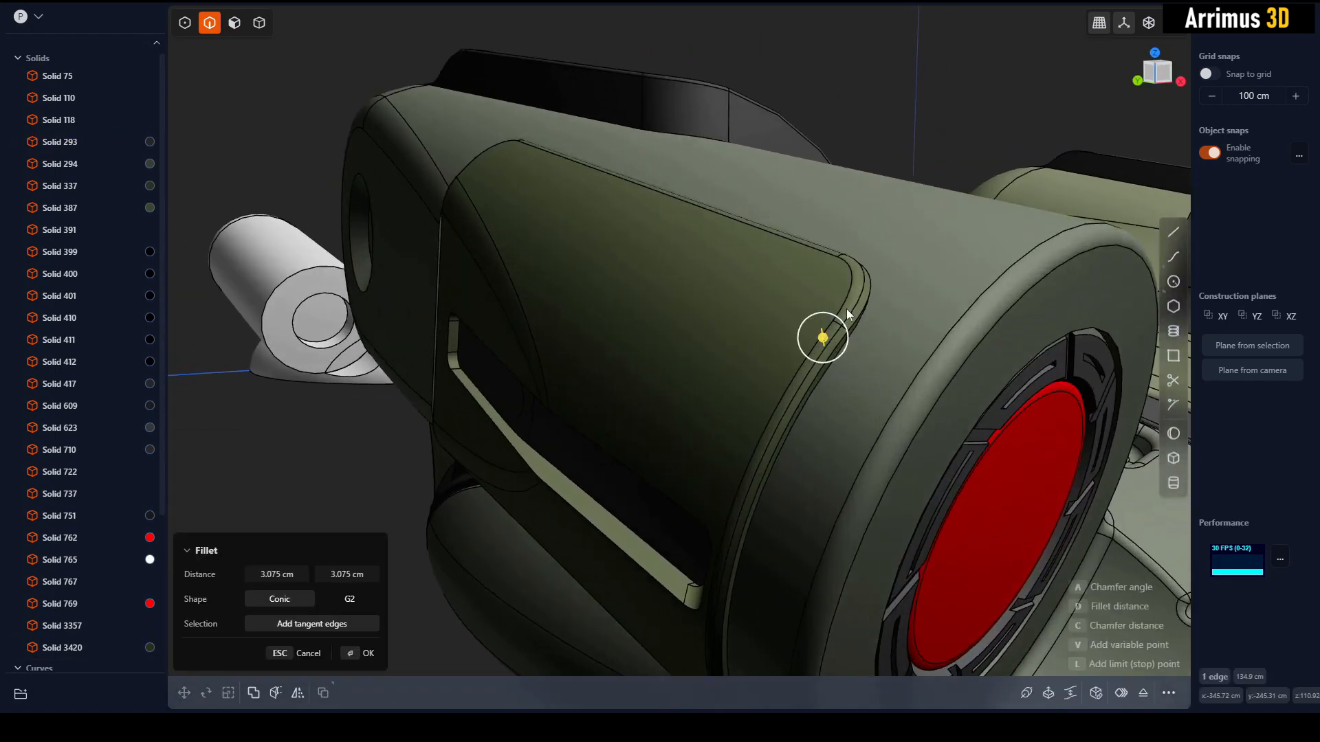
key("Return")
key("Return")
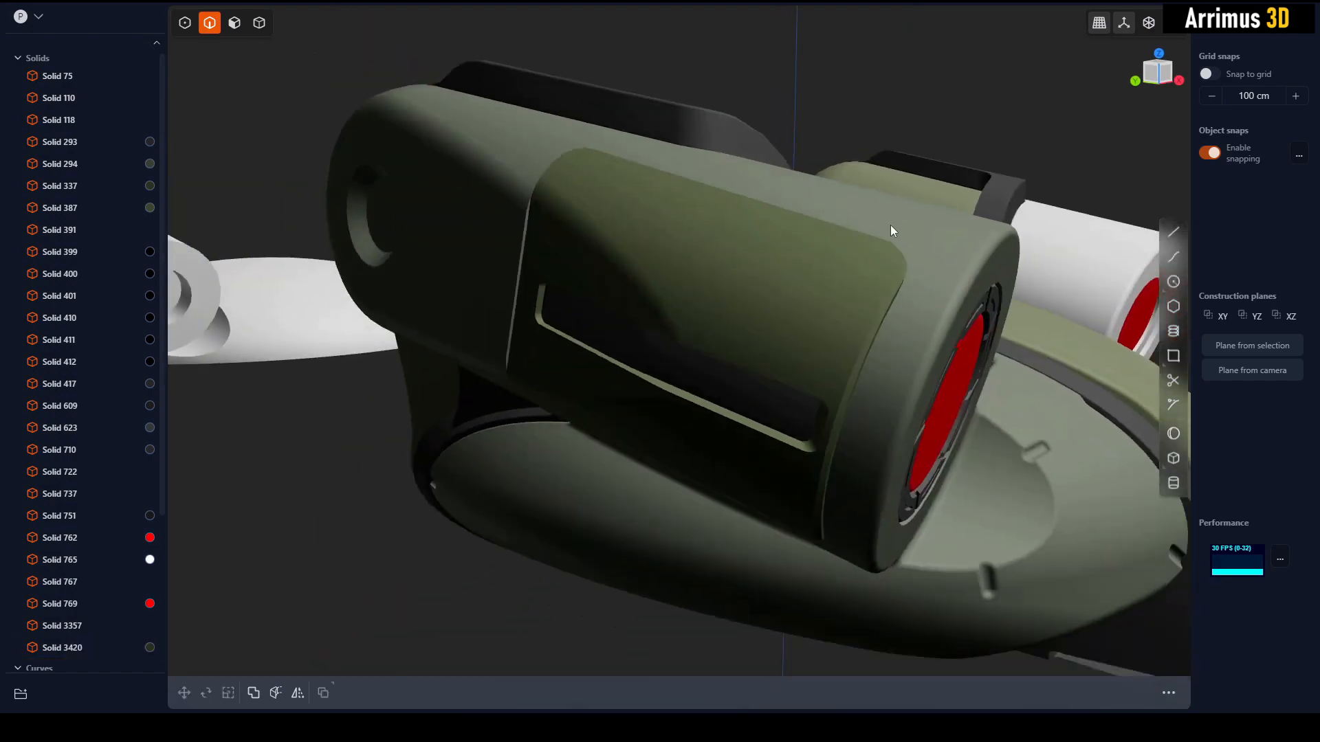
Draw a closed triangle in the plane of the housing's ring-shaped front face, spanning the junction between barrel and lower body.
middle_click_drag(889, 224, 741, 428)
key("3")
left_click(713, 411)
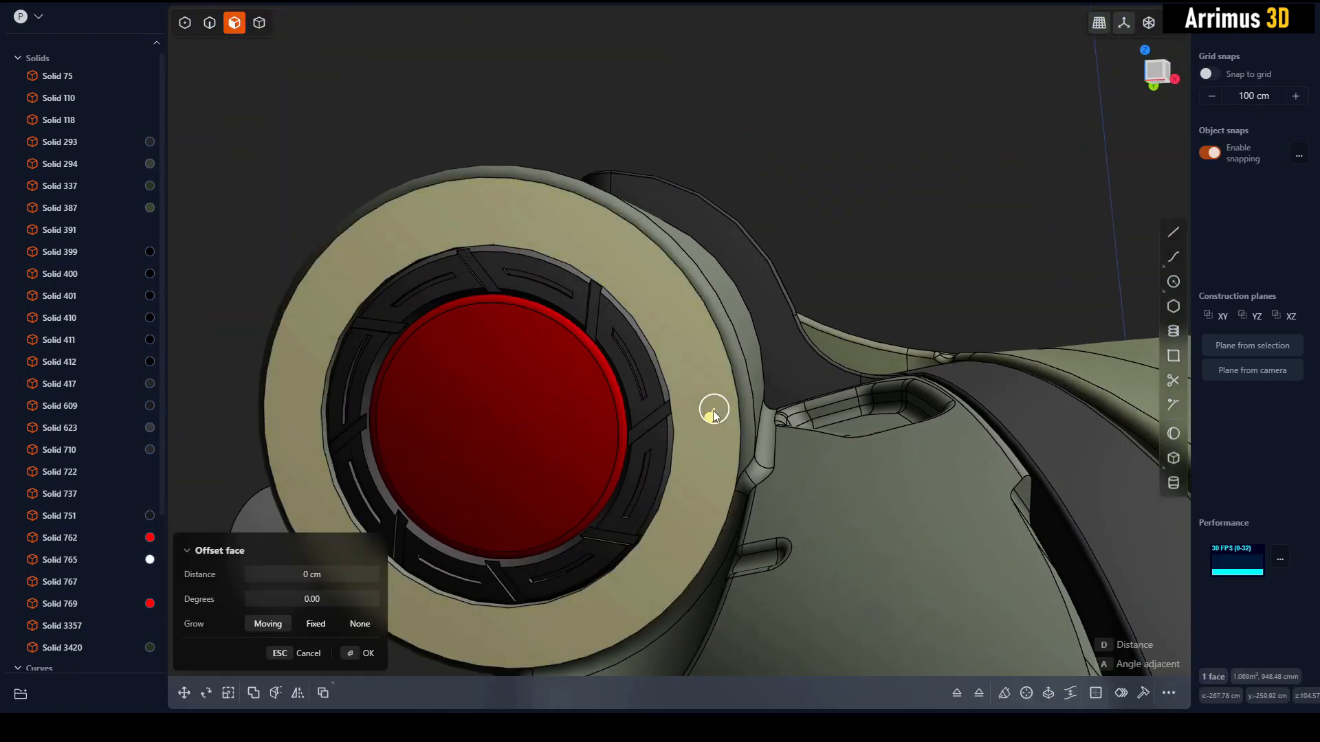
key("space")
scroll(983, 234, "up", 5)
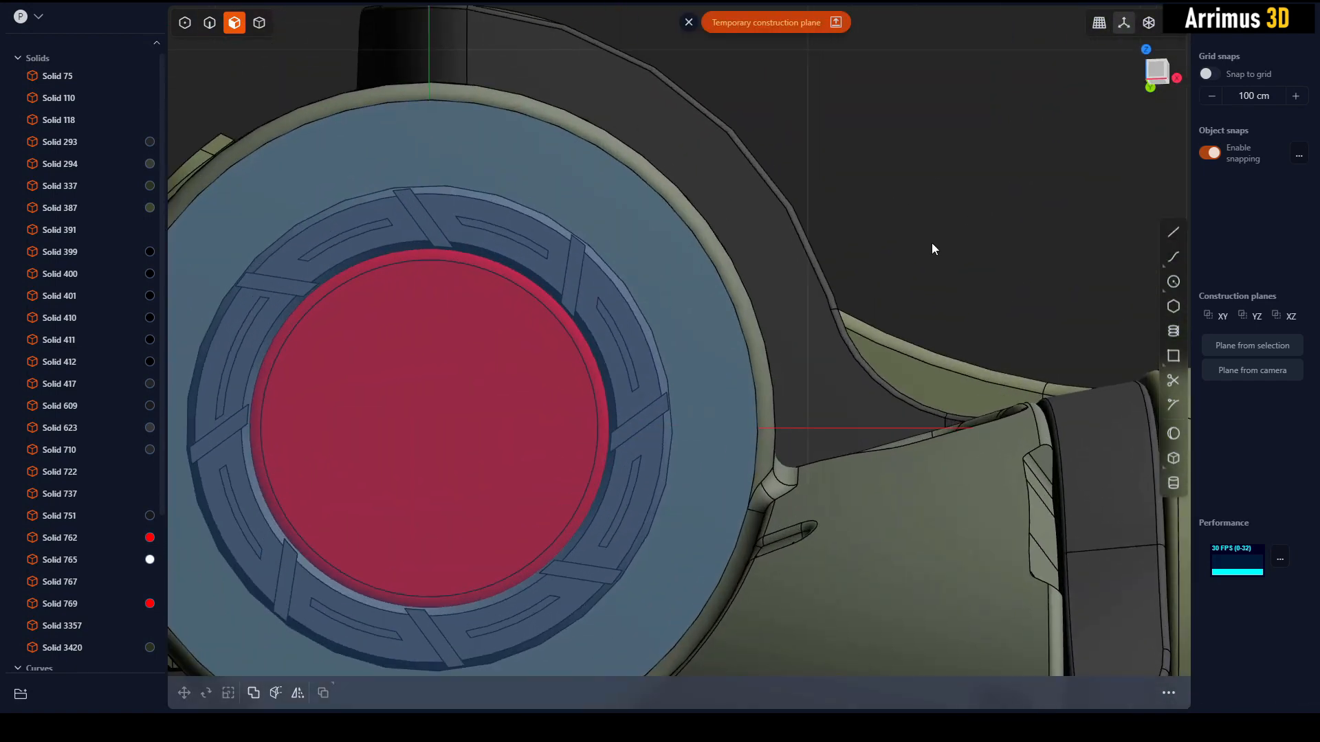
key("l")
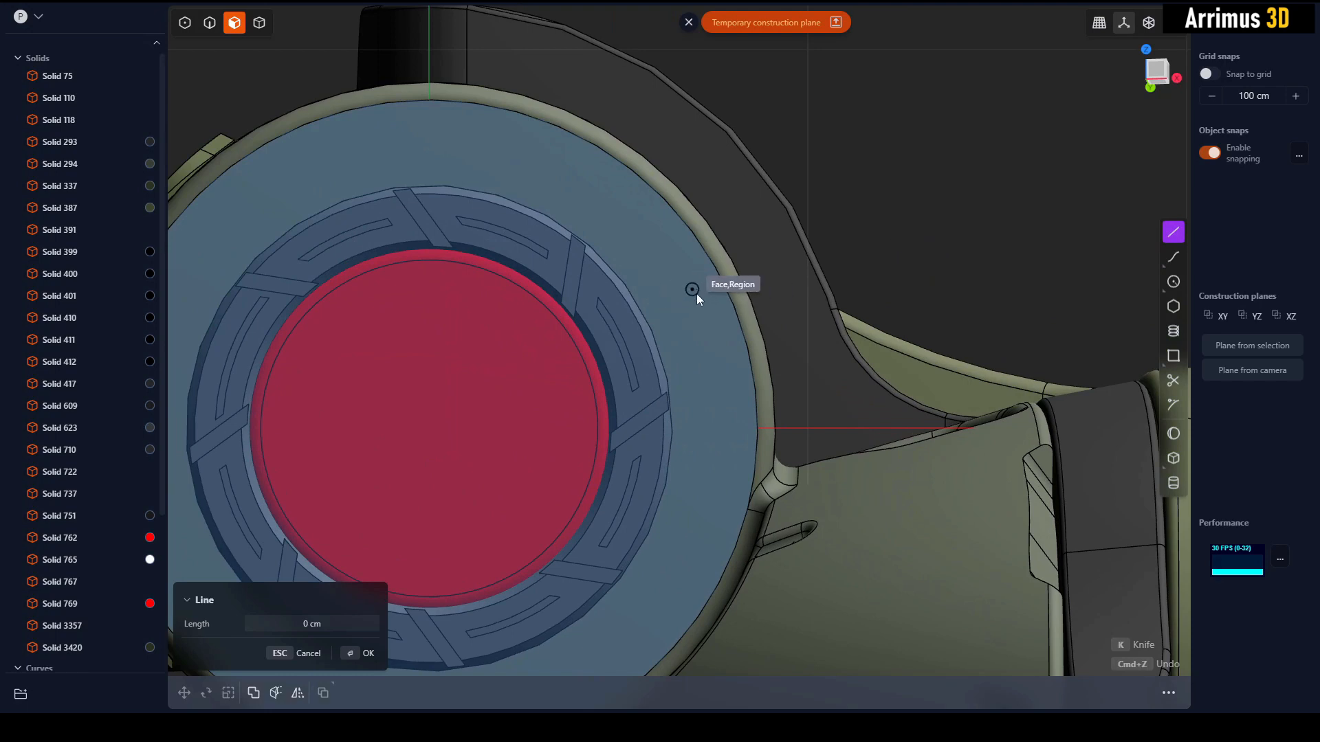
left_click(710, 306)
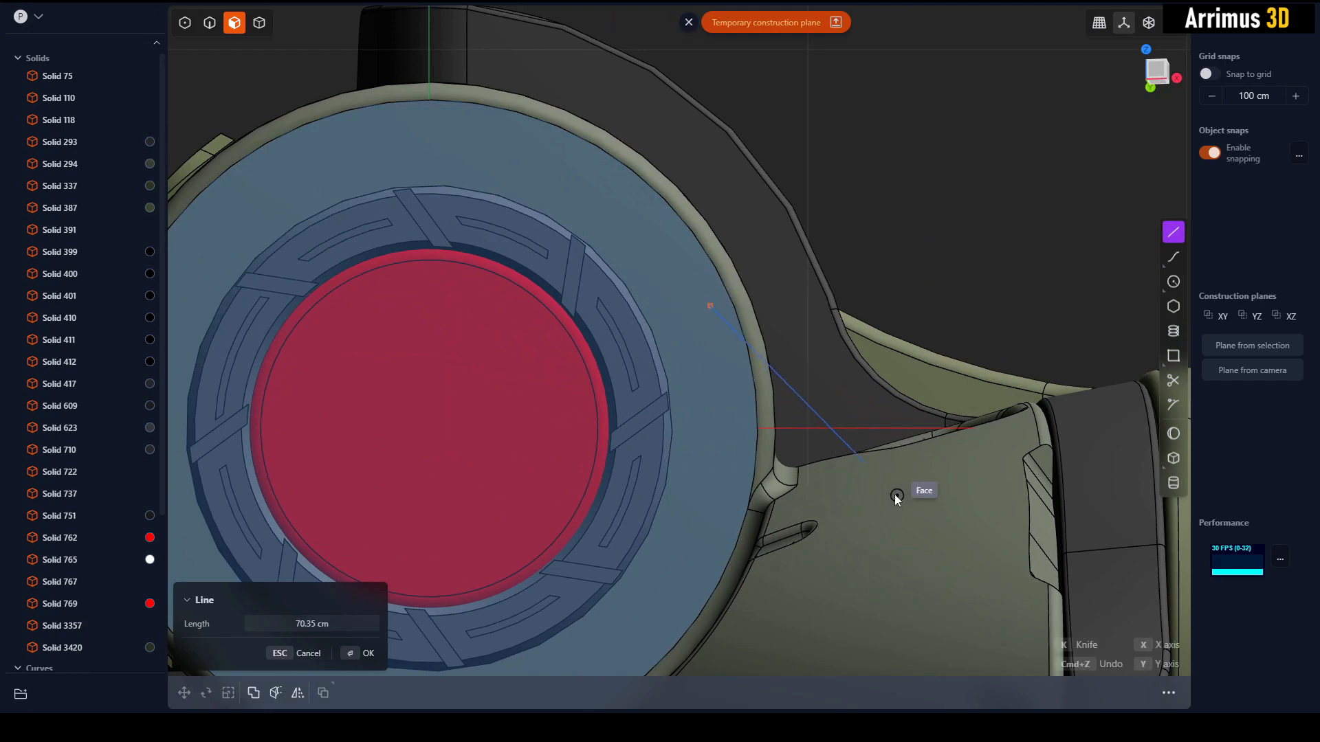
left_click(706, 303)
middle_click_drag(706, 303, 754, 143)
left_click(688, 22)
Extrude the triangle back along the housing into a solid block and delete the leftover triangle sketch.
left_click(761, 424)
key("e")
middle_click_drag(761, 424, 683, 434)
left_click(706, 341)
right_click(699, 343)
middle_click_drag(493, 399, 598, 411)
key("2")
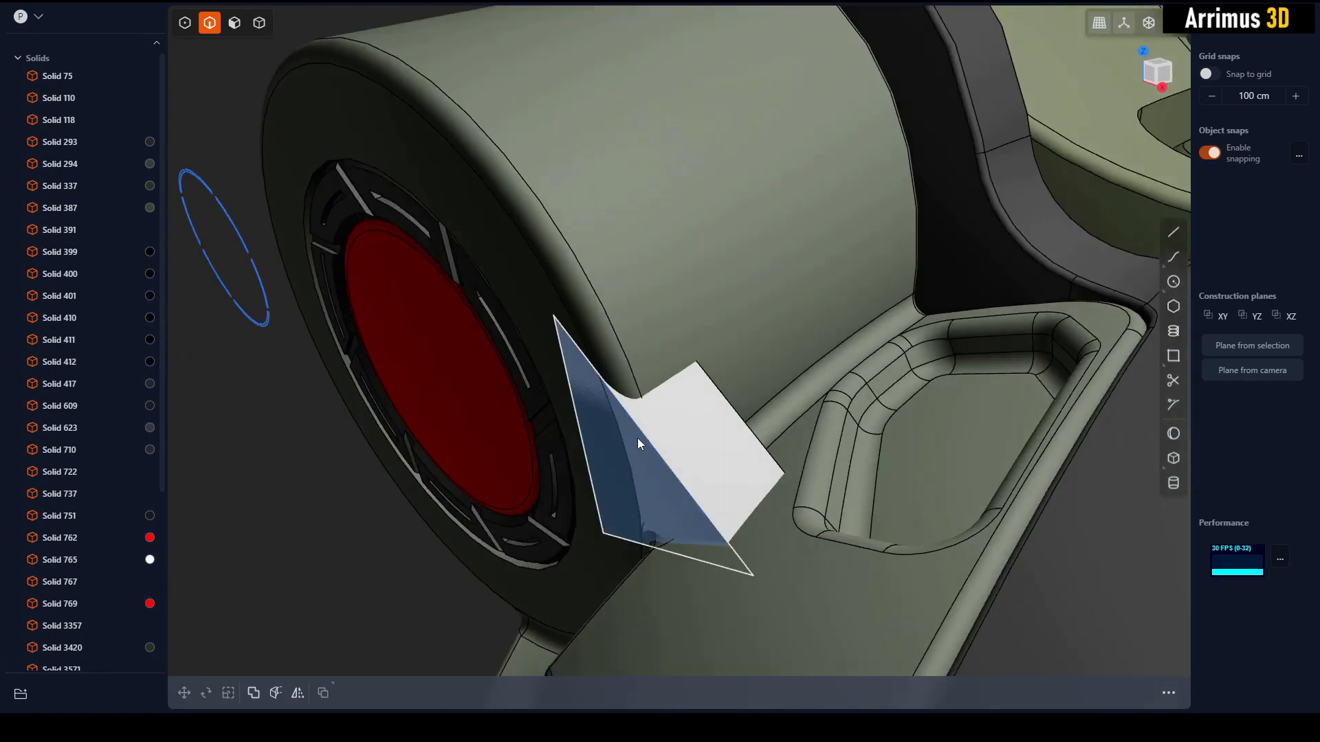
left_click(640, 441)
key("x")
Offset the triangular block's front face inward by about 11.7 cm so it sits behind the barrel's front rim.
key("3")
left_click(647, 477)
key("o")
left_click_drag(684, 448, 686, 447)
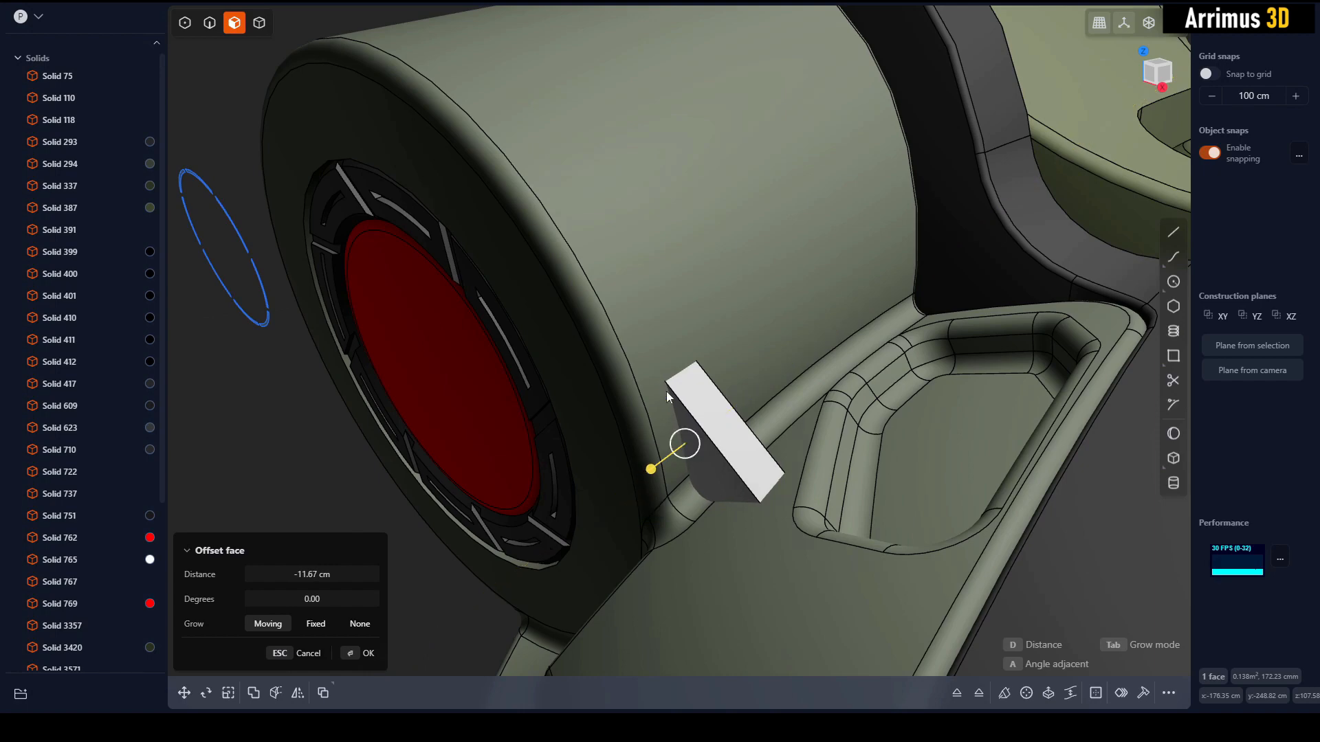
right_click(691, 378)
left_click(370, 437)
middle_click_drag(666, 390, 780, 223)
Isolate the triangular block with the housing and unite the two with a Boolean Union.
key("4")
left_click(664, 410)
left_click(726, 411, "shift")
key("shift+h")
left_click(906, 202)
scroll(910, 202, "down", 2)
left_click(807, 275)
left_click(789, 379, "shift")
key("q")
key("q")
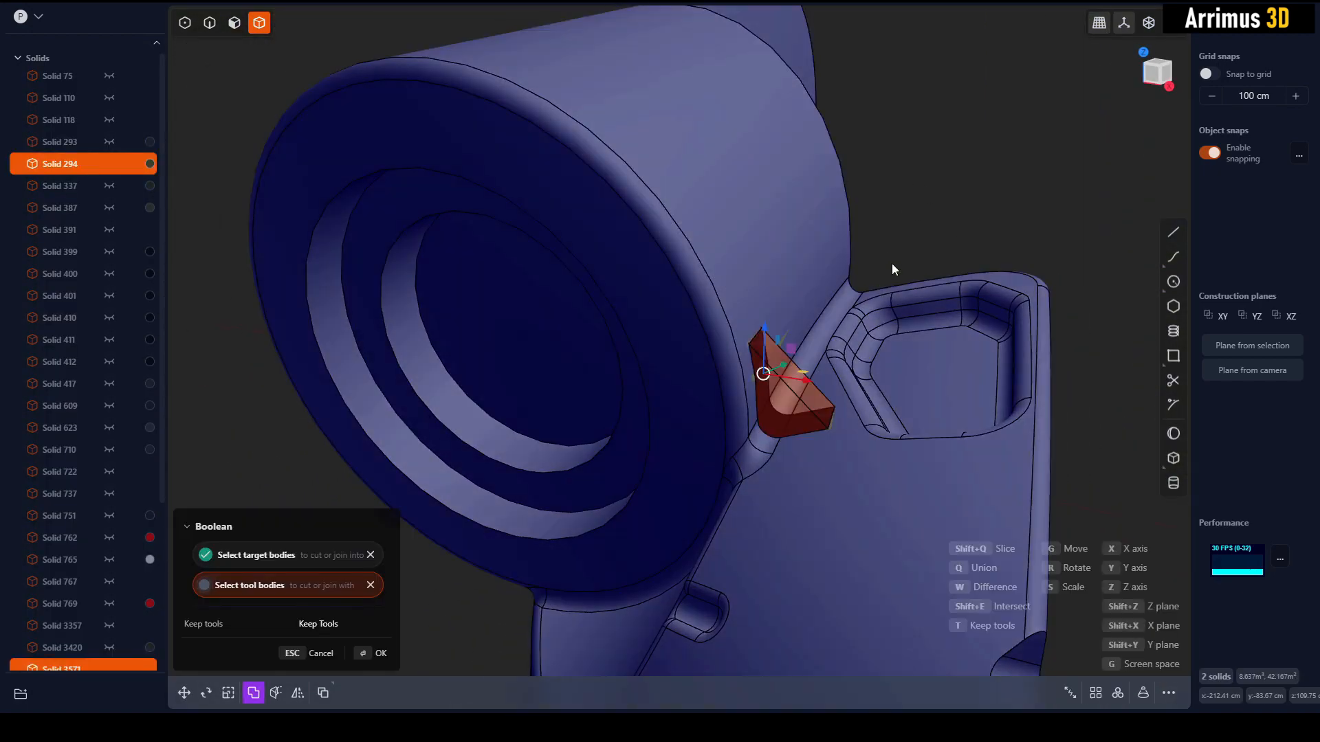
right_click(909, 229)
Fillet the long sloping front and back edges of the triangular gusset on the housing.
left_click(914, 216)
key("2")
scroll(821, 365, "up", 2)
left_click(793, 410)
key("b")
left_click(766, 389)
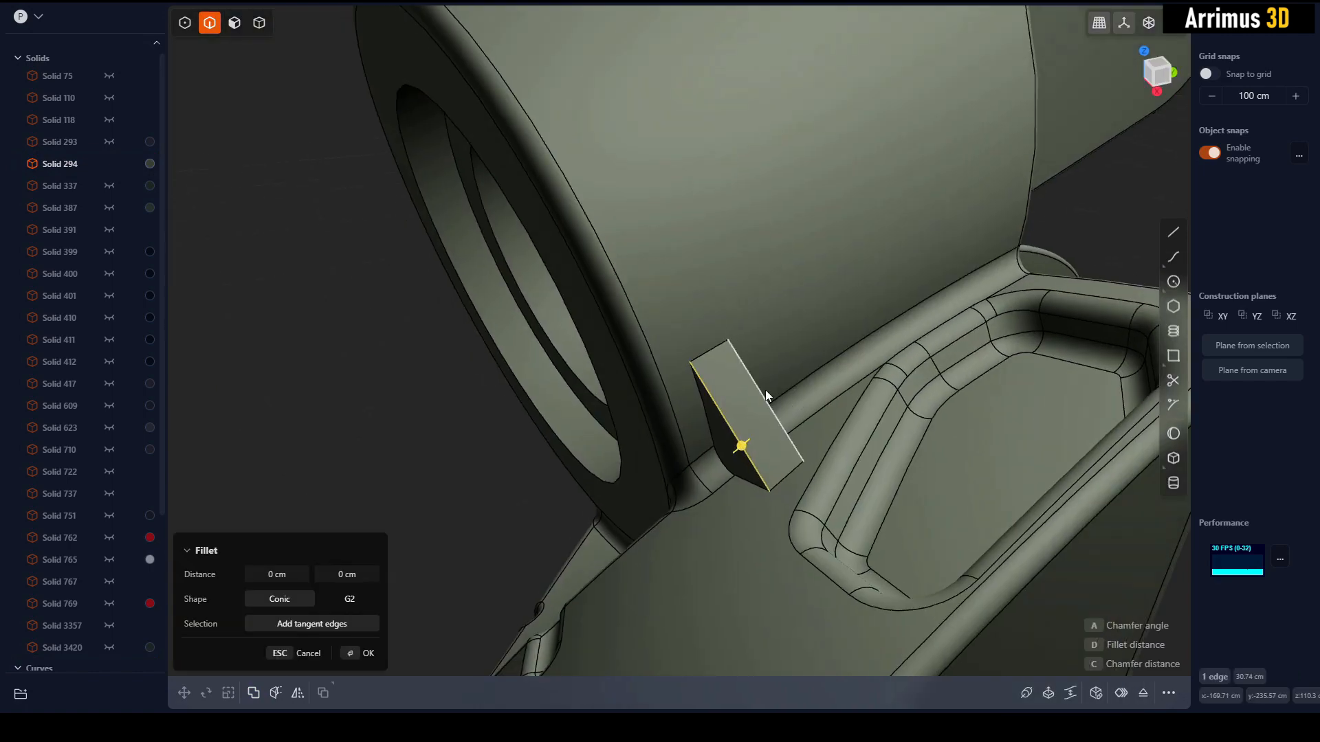
key("d")
left_click(777, 390)
right_click(794, 365)
Fillet the short lower edge of the gusset by about 1.3 cm.
middle_click_drag(794, 365, 782, 473)
left_click(785, 459)
key("b")
key("d")
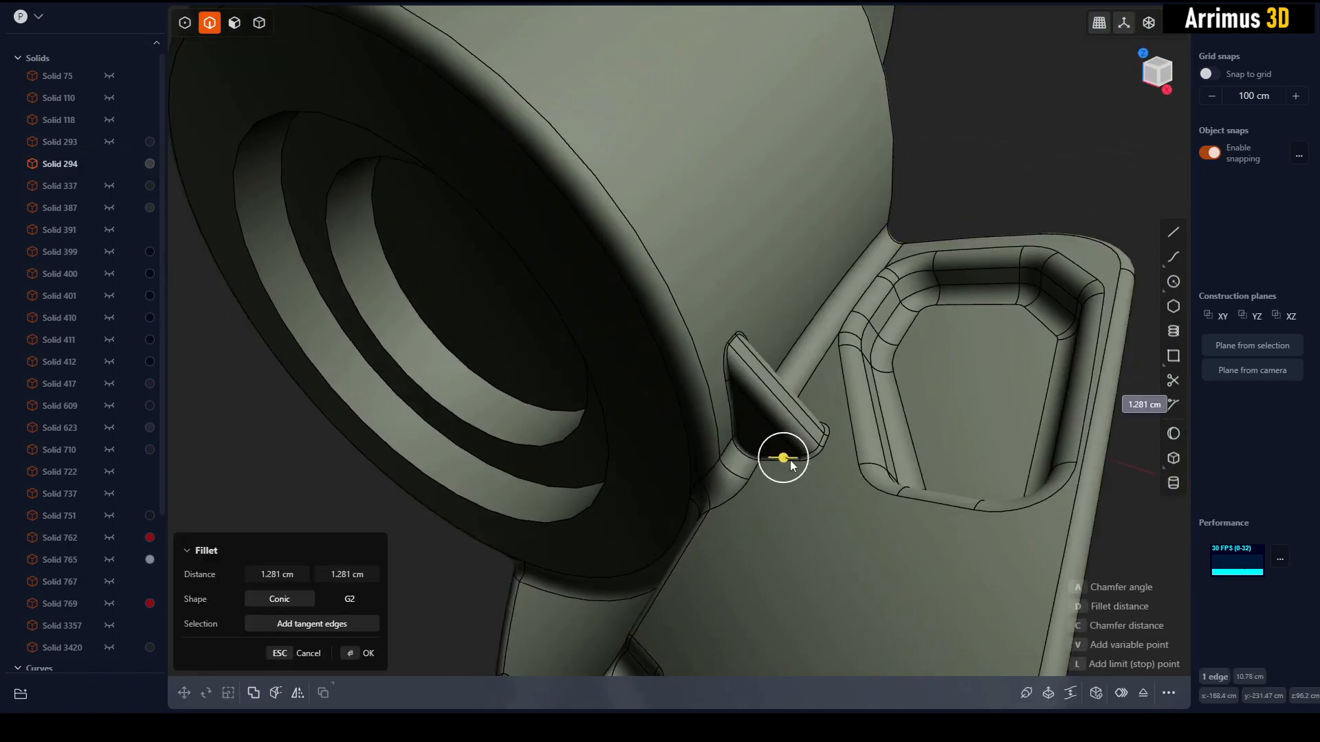
left_click(793, 460)
right_click(793, 459)
Show all hidden parts again and inspect the finished gusset without edge lines.
left_click(985, 167)
key("alt+shift+z")
scroll(889, 335, "down", 3)
key("slash")
middle_click_drag(889, 335, 853, 443)
scroll(793, 410, "down", 2)
key("alt+shift+z")
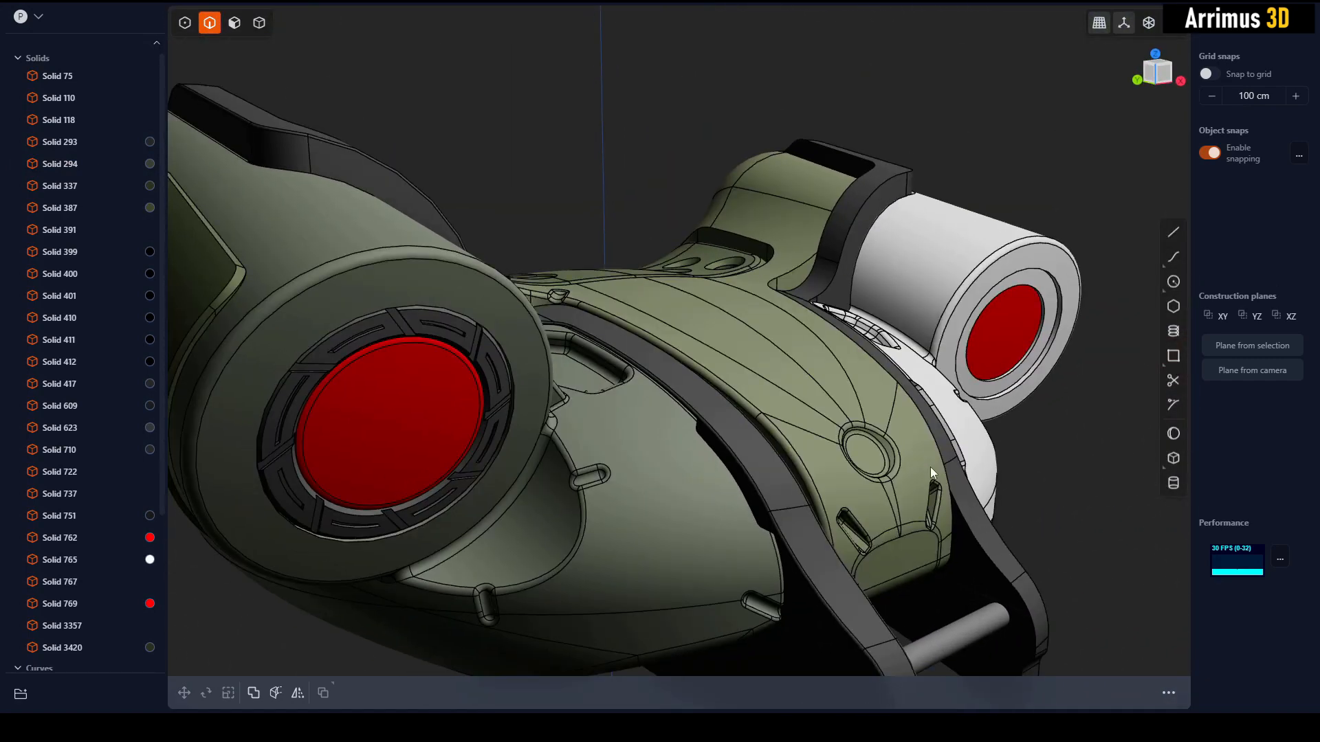
scroll(930, 468, "up", 3)
key("3")
left_click(799, 396)
key("Delete")
key("ctrl+z")
Duplicate the floor face of the round recess on the central body and isolate the copied disc.
left_click(824, 395)
scroll(856, 378, "up", 4)
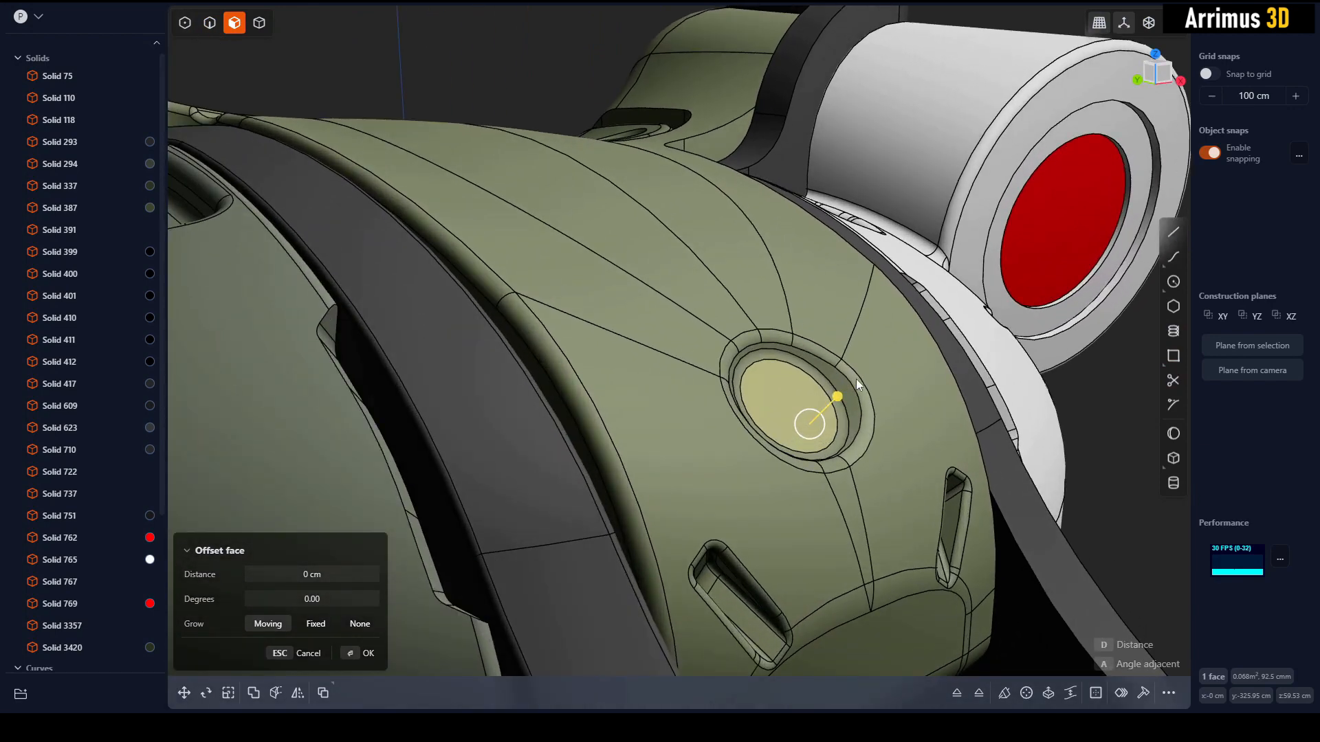
key("shift+d")
right_click(859, 373)
key("slash")
left_click(858, 373)
Try offsetting the isolated disc face and undo the change.
left_click(753, 398)
key("d")
left_click(778, 390)
left_click(939, 378)
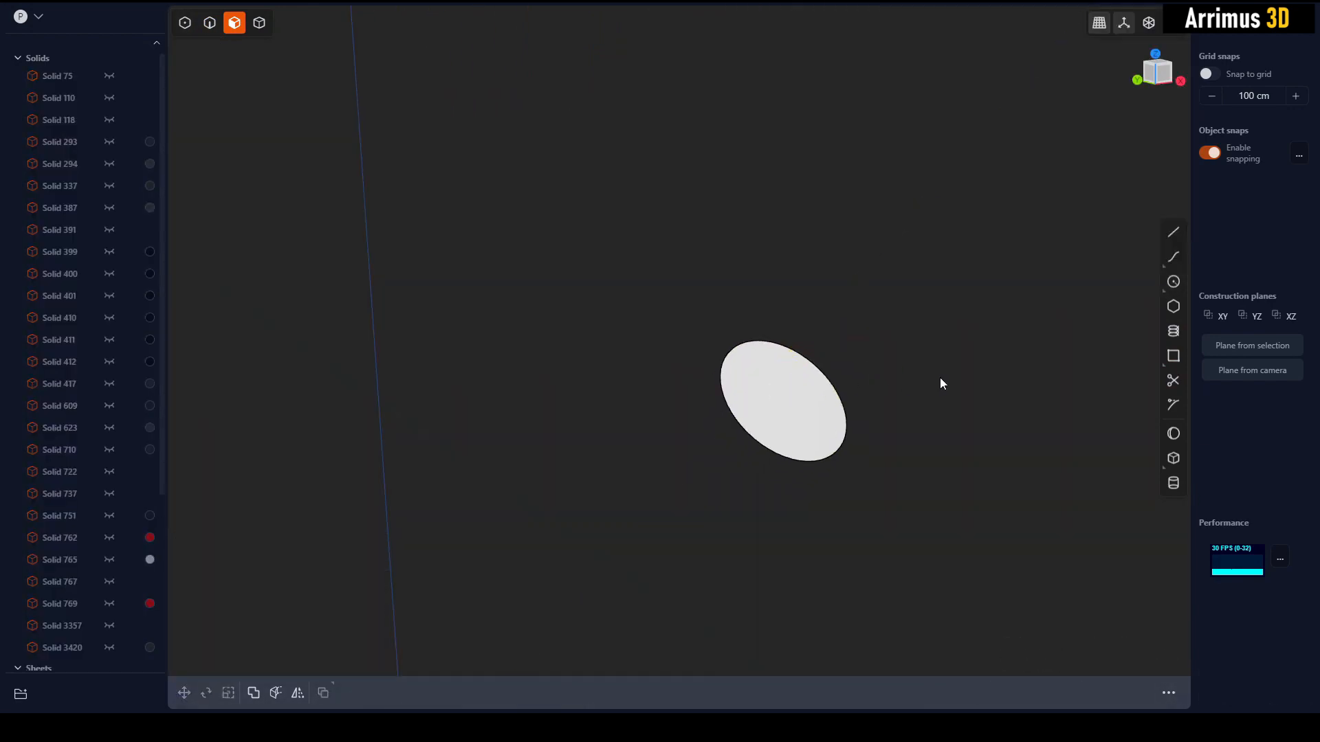
key("ctrl+z")
key("ctrl+z")
key("ctrl+z")
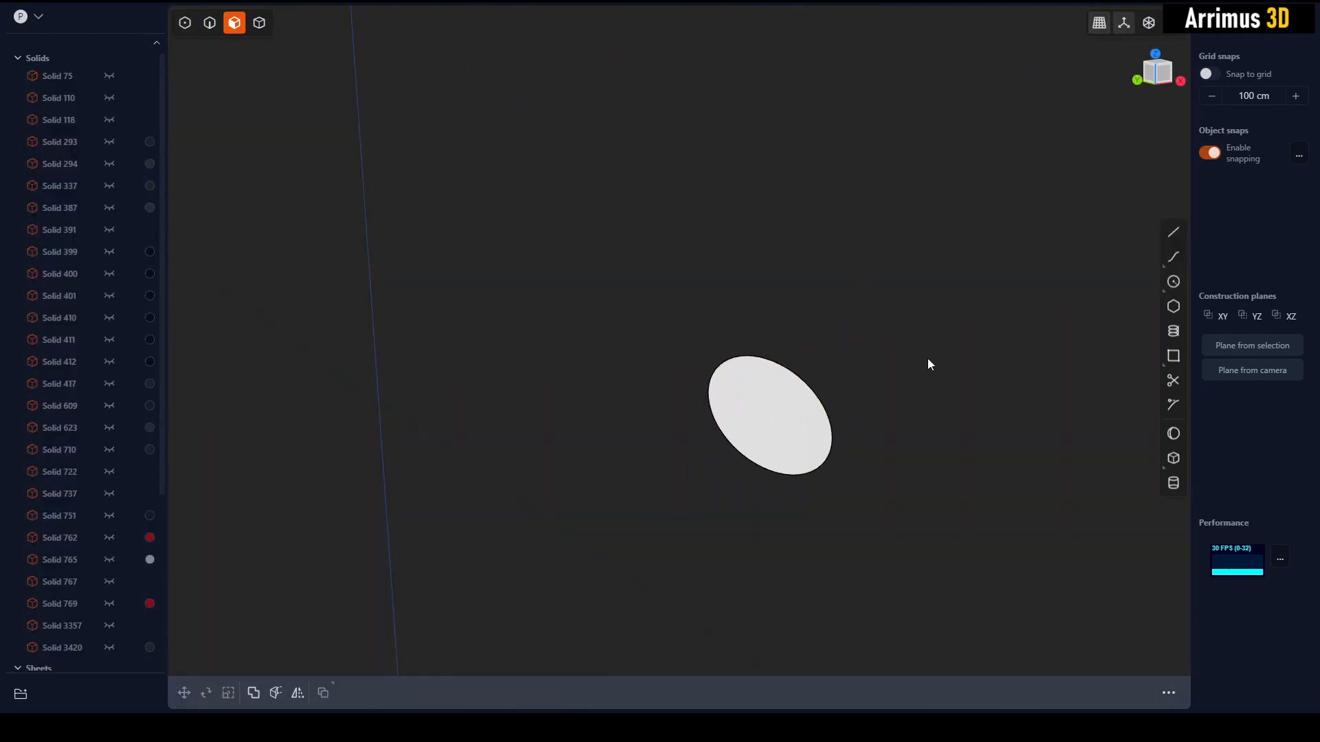
Extrude the disc face into a short cylinder and show the rest of the model again.
left_click(757, 441)
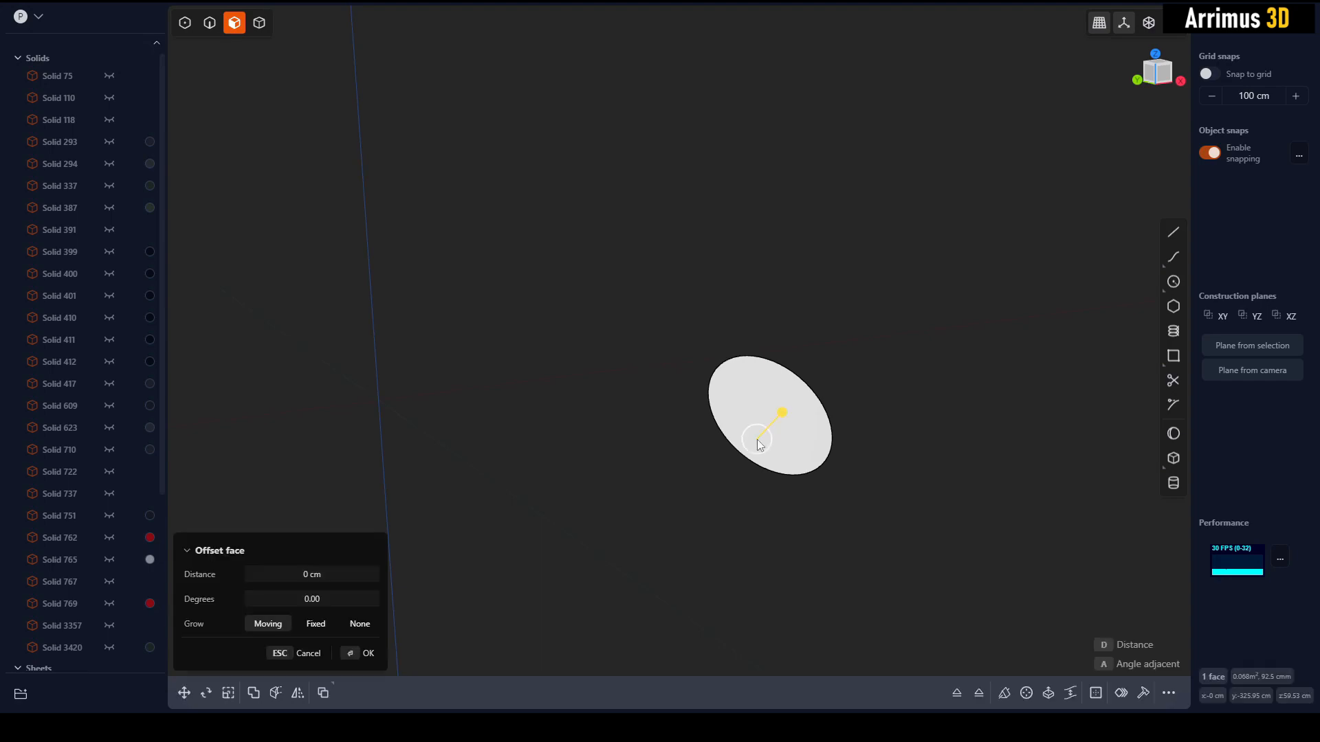
key("e")
right_click(895, 437)
key("slash")
Assign the disc a material with a bright yellow-green color.
key("4")
left_click(806, 424)
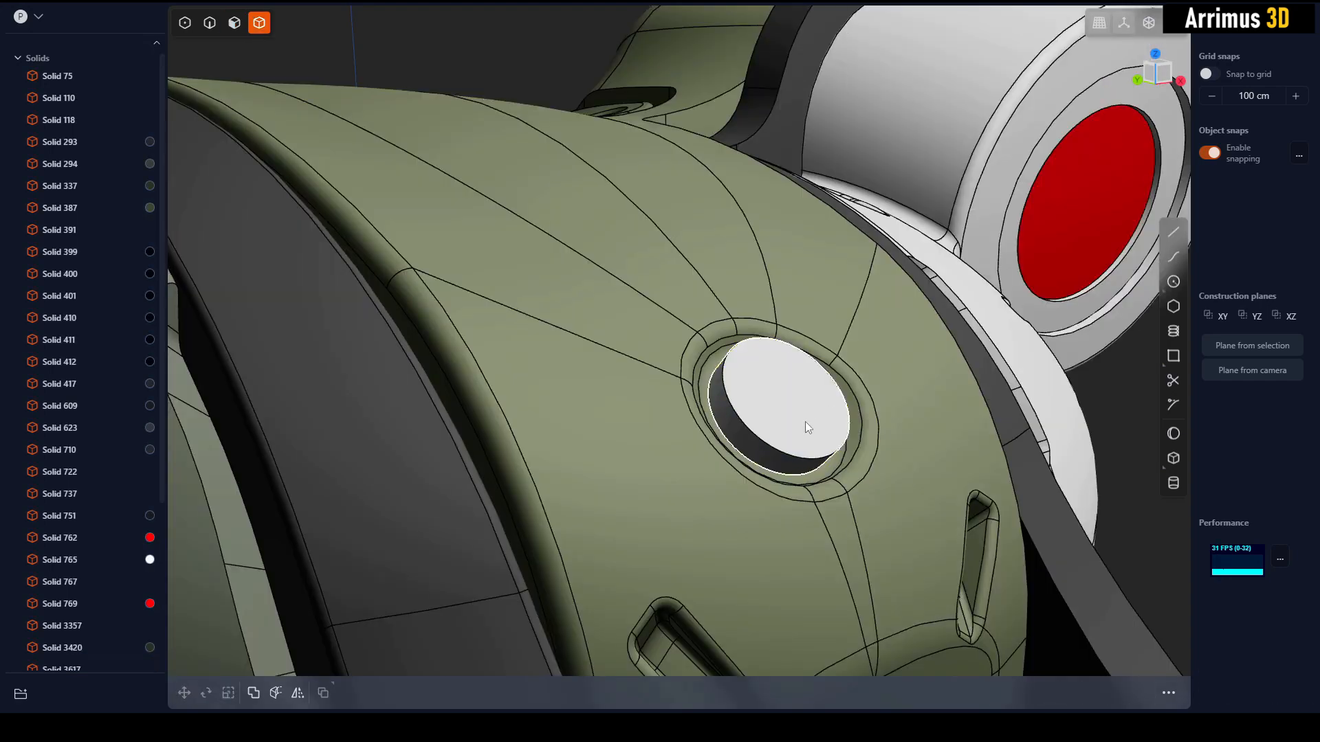
middle_click_drag(807, 423, 760, 431)
left_click(761, 431)
key("m")
left_click(366, 302)
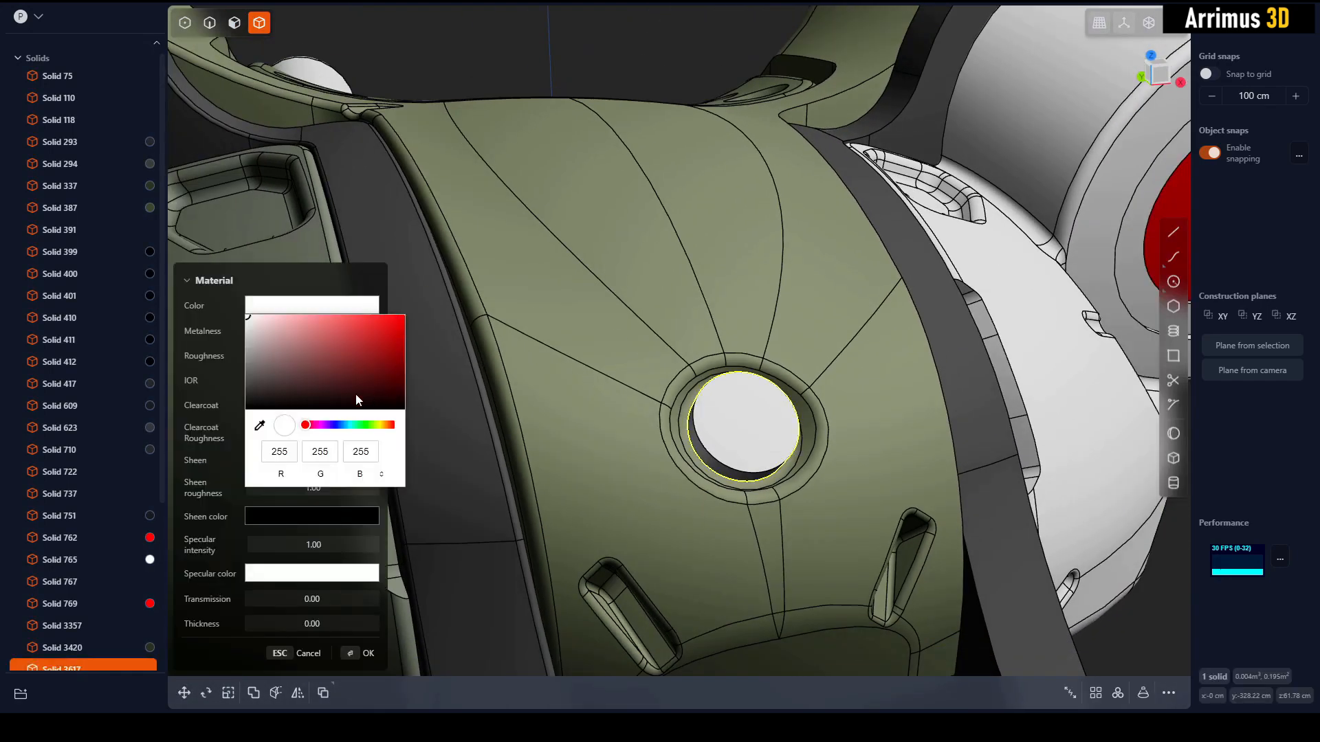
left_click(374, 425)
left_click_drag(386, 357, 493, 126)
right_click(509, 129)
key("Escape")
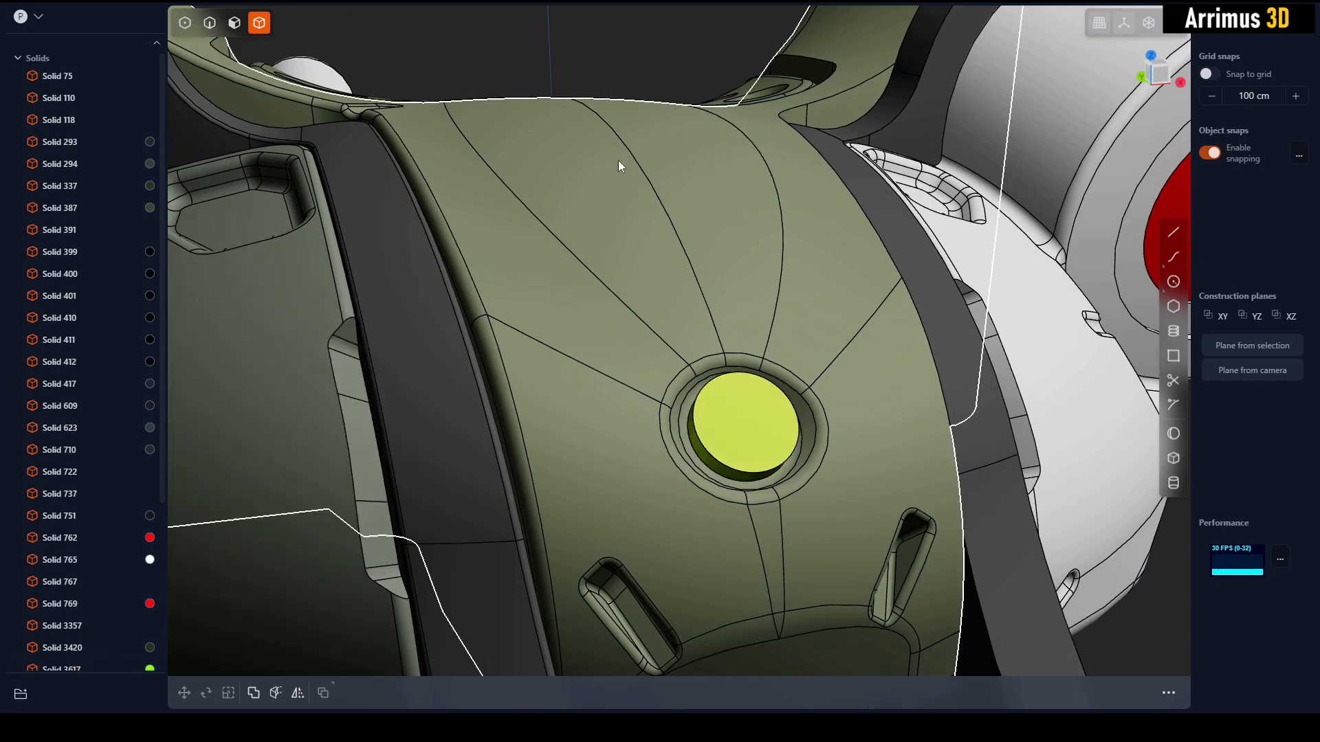
Change the disc's material color to a darker, more muted green.
left_click(735, 407)
key("m")
left_click(336, 305)
left_click(377, 353)
right_click(437, 151)
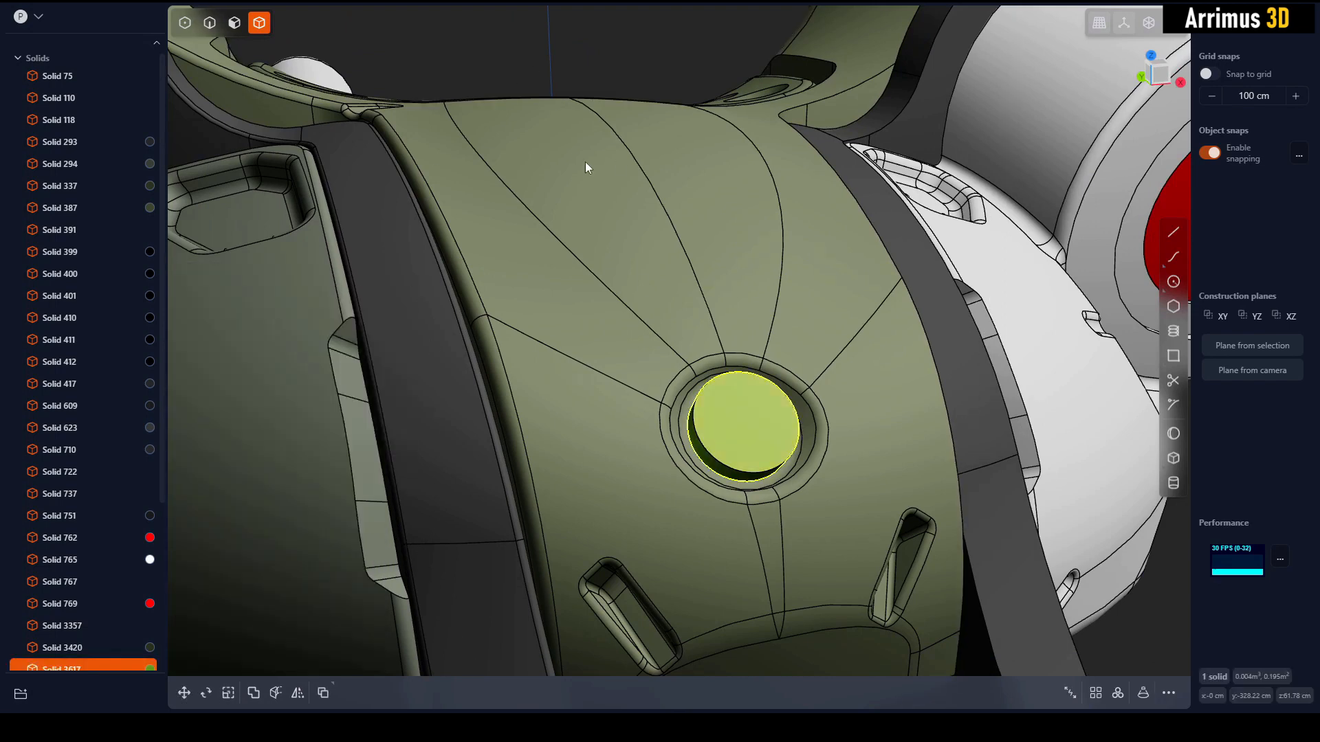
Fillet the upper outer edge of the green disc into a rounded button shape.
middle_click_drag(585, 163, 663, 172)
key("2")
left_click(765, 418)
key("b")
left_click(777, 418)
right_click(778, 418)
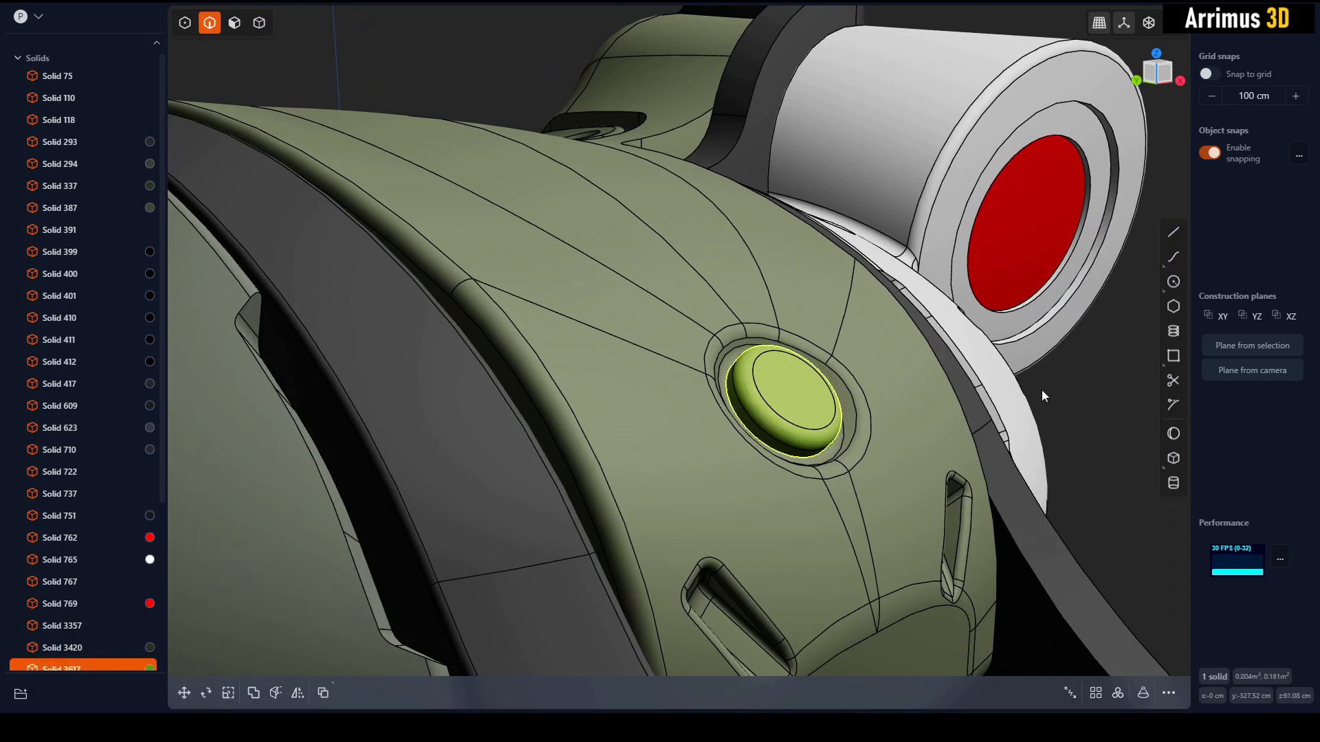
Sink the green button into its round recess and scale it up to fill the opening.
left_click(1041, 390)
key("4")
left_click(816, 407)
key("s")
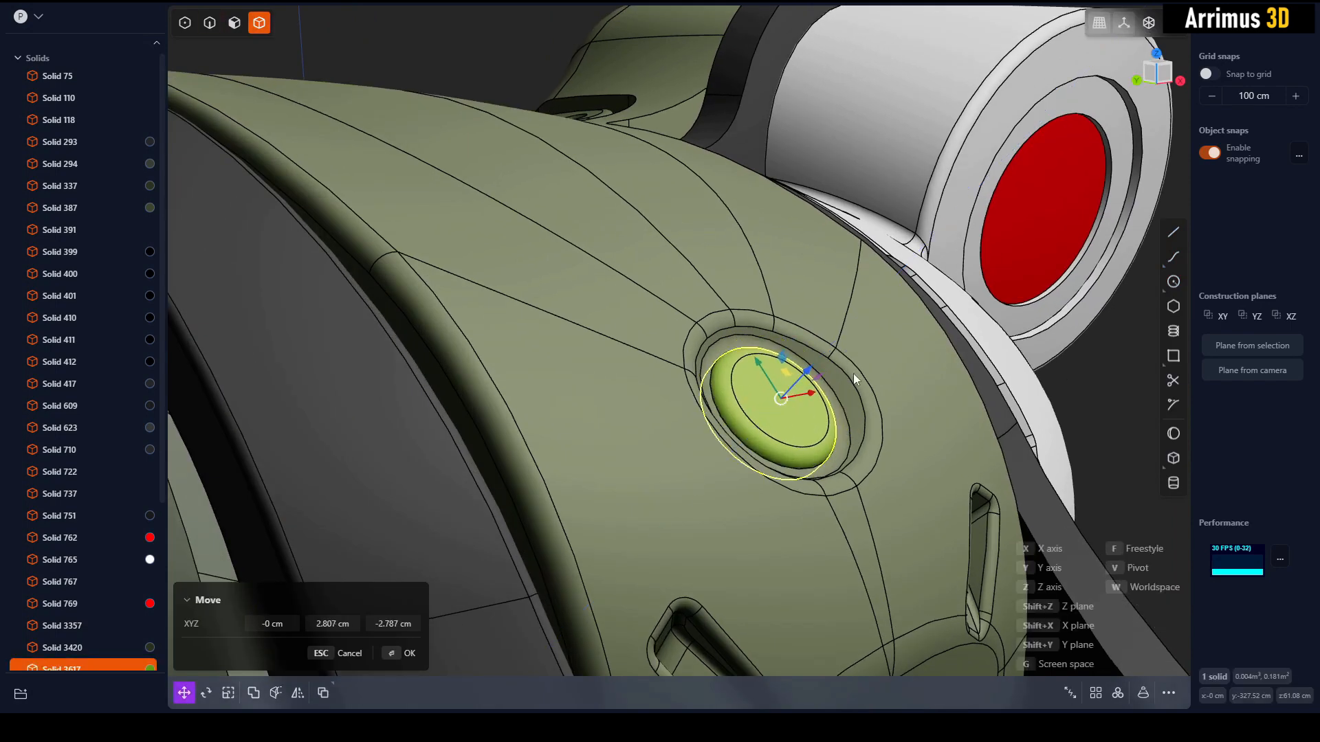
middle_click_drag(853, 373, 768, 380)
left_click(858, 349)
right_click(778, 361)
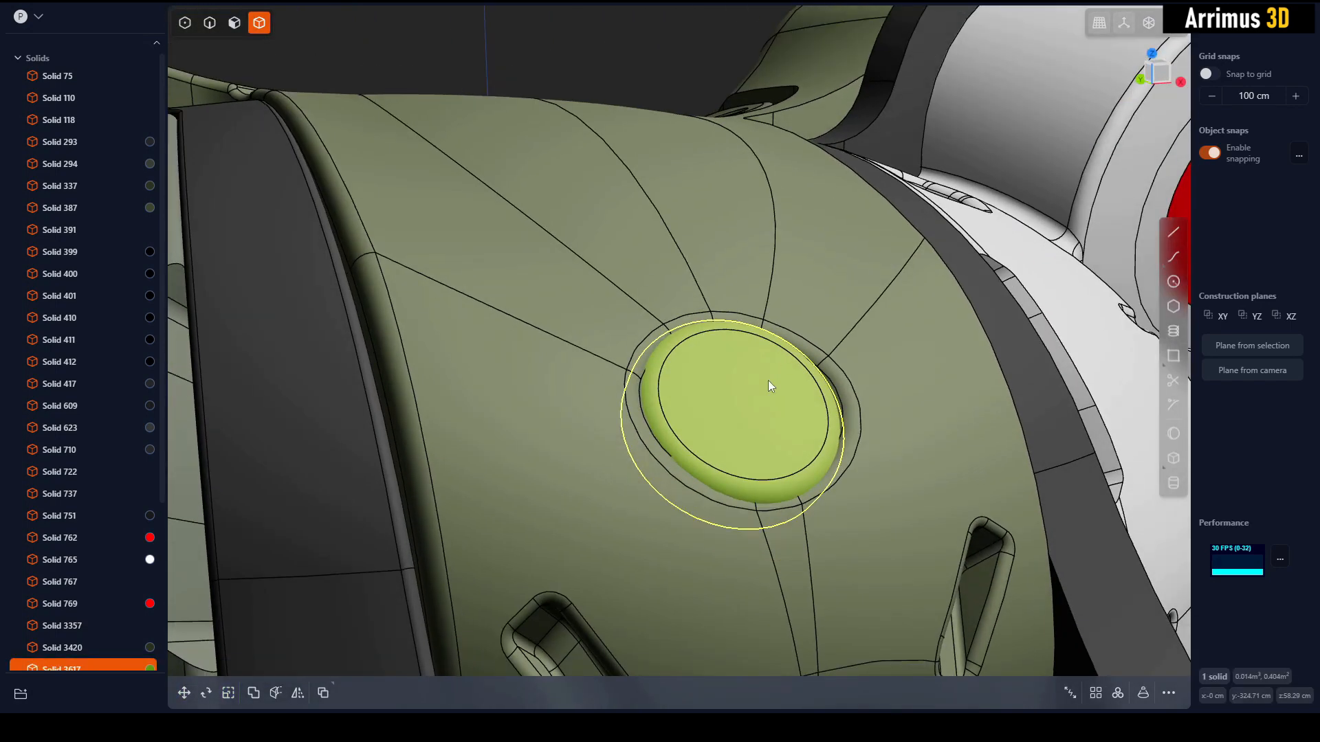
Move the green button about 1 cm outward along its own axis.
key("g")
key("v")
key("z")
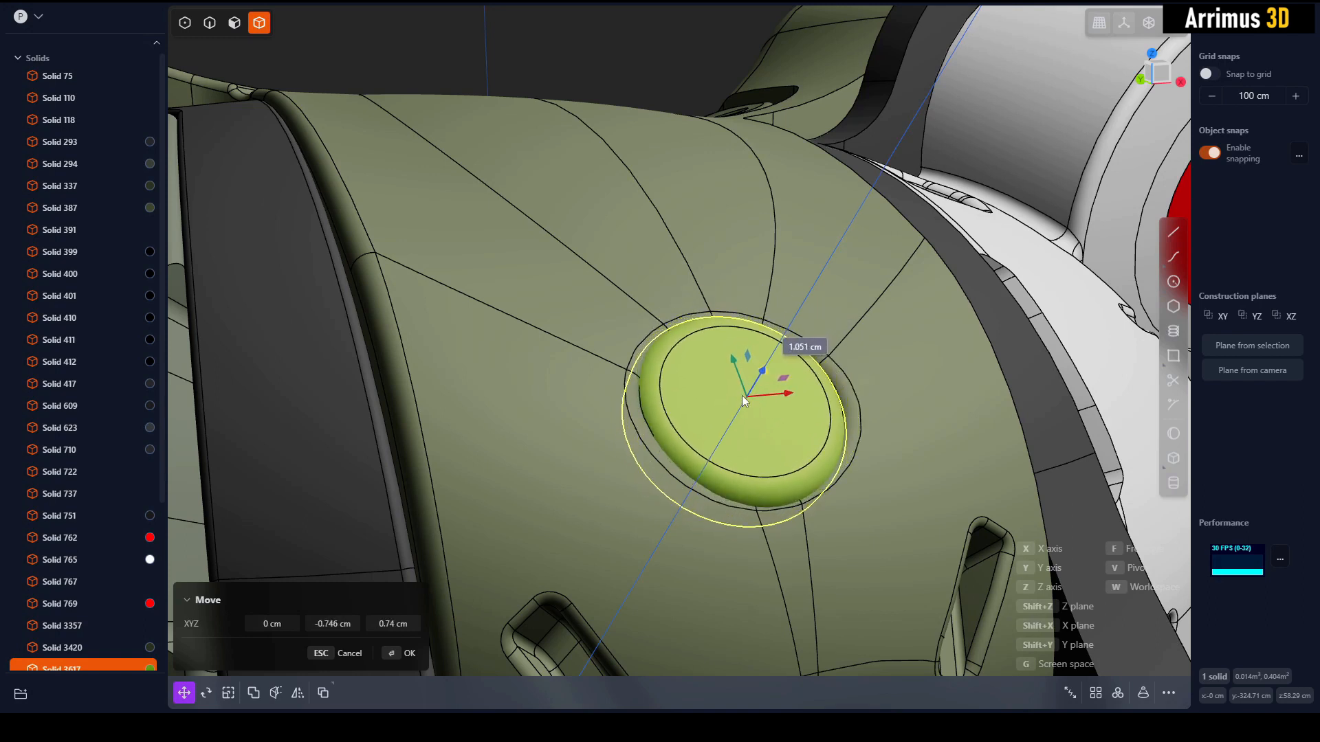
left_click(741, 395)
Offset the button's rounded rim face to make the rounding wider and the flat top smaller.
key("3")
left_click(829, 451)
key("d")
left_click(852, 440)
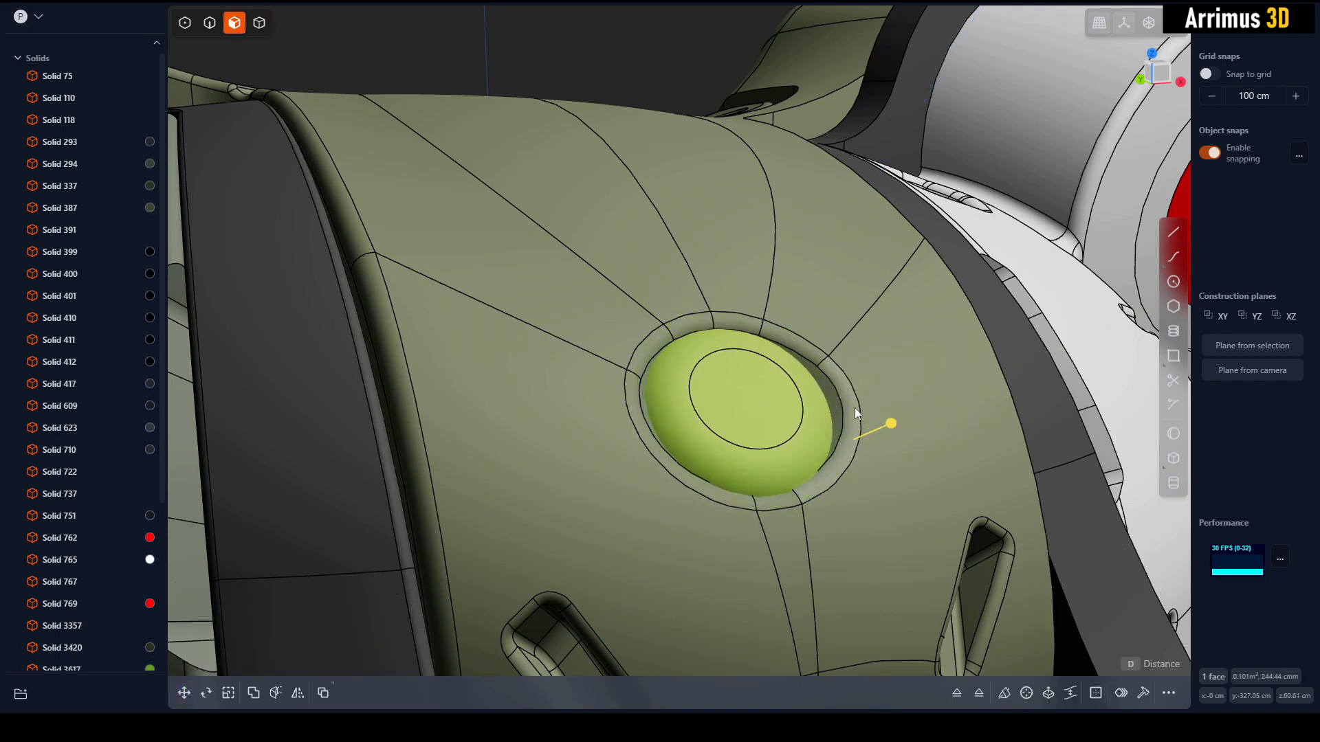
right_click(856, 409)
Move the green button along its own axis to adjust its height in the recess.
key("4")
middle_click_drag(618, 27, 600, 60)
key("g")
key("z")
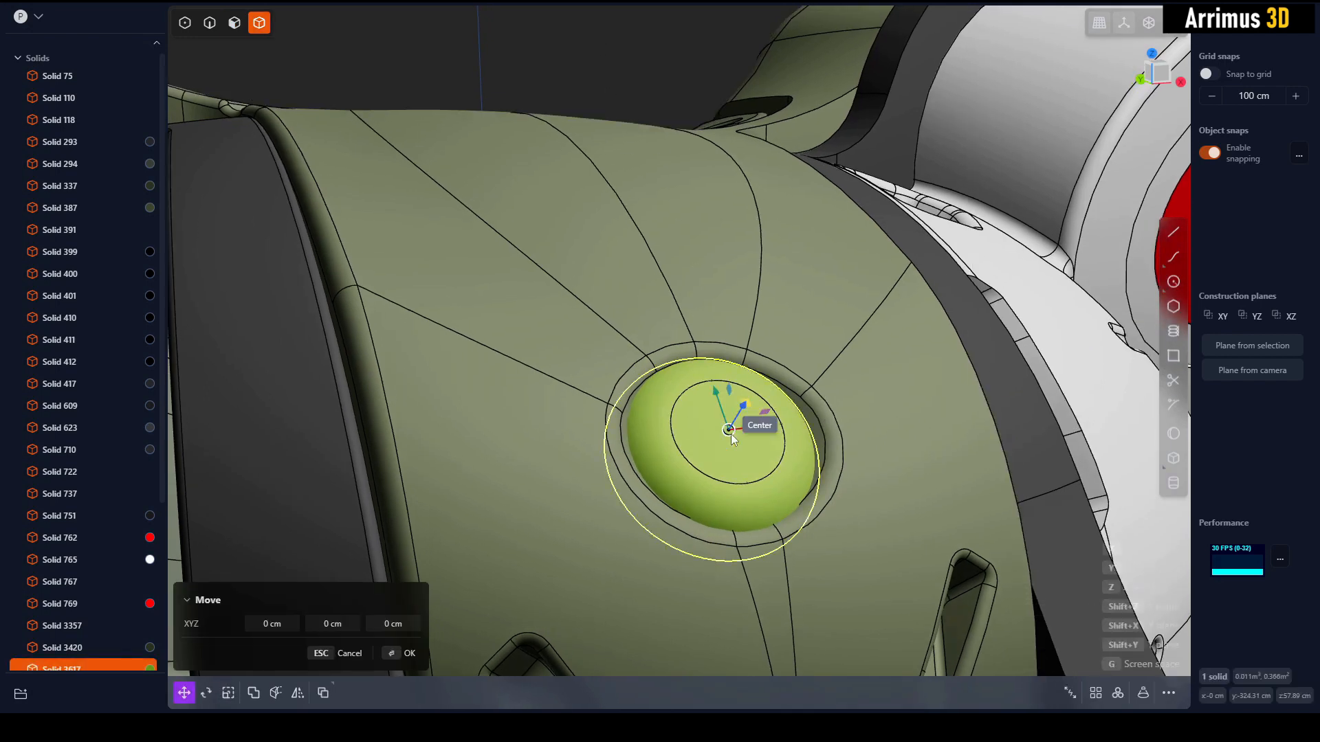
left_click(731, 416)
Scale the green button up uniformly and reseat it along its axis in the recess.
key("s")
key("s")
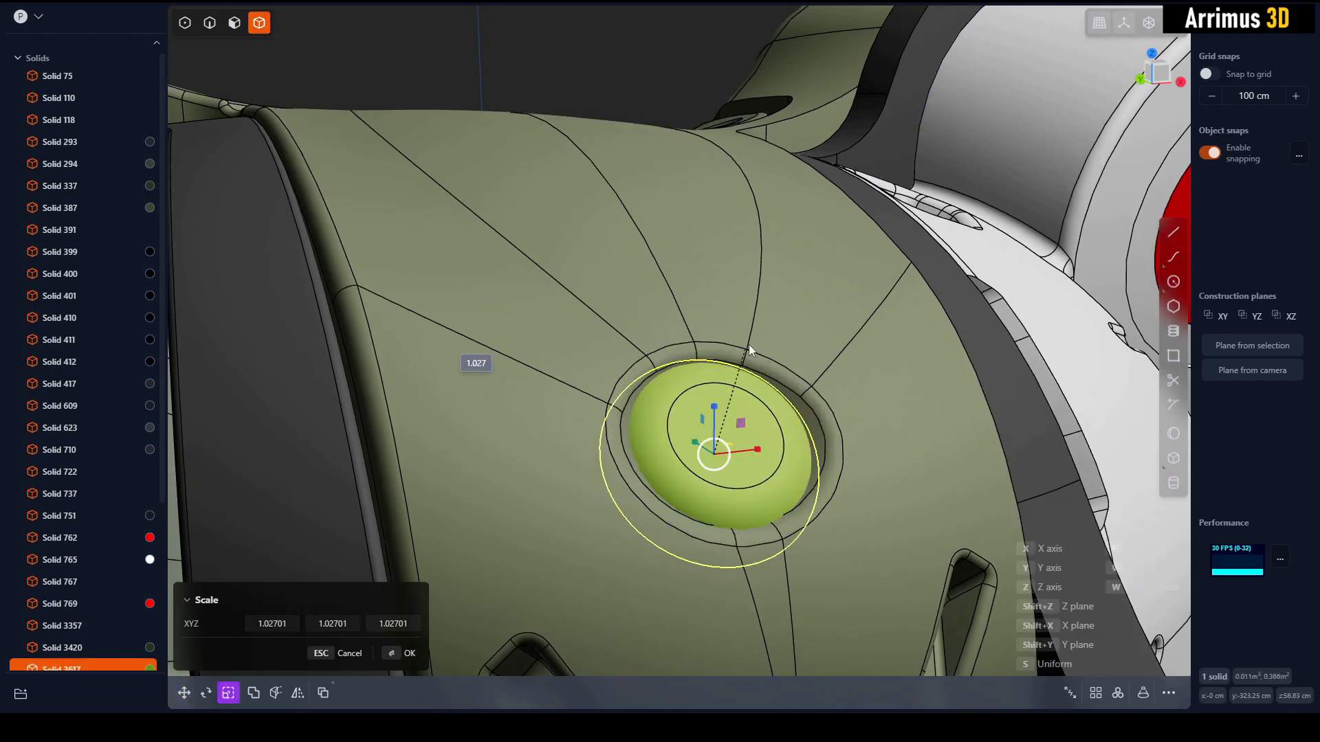
left_click(774, 385)
key("g")
key("z")
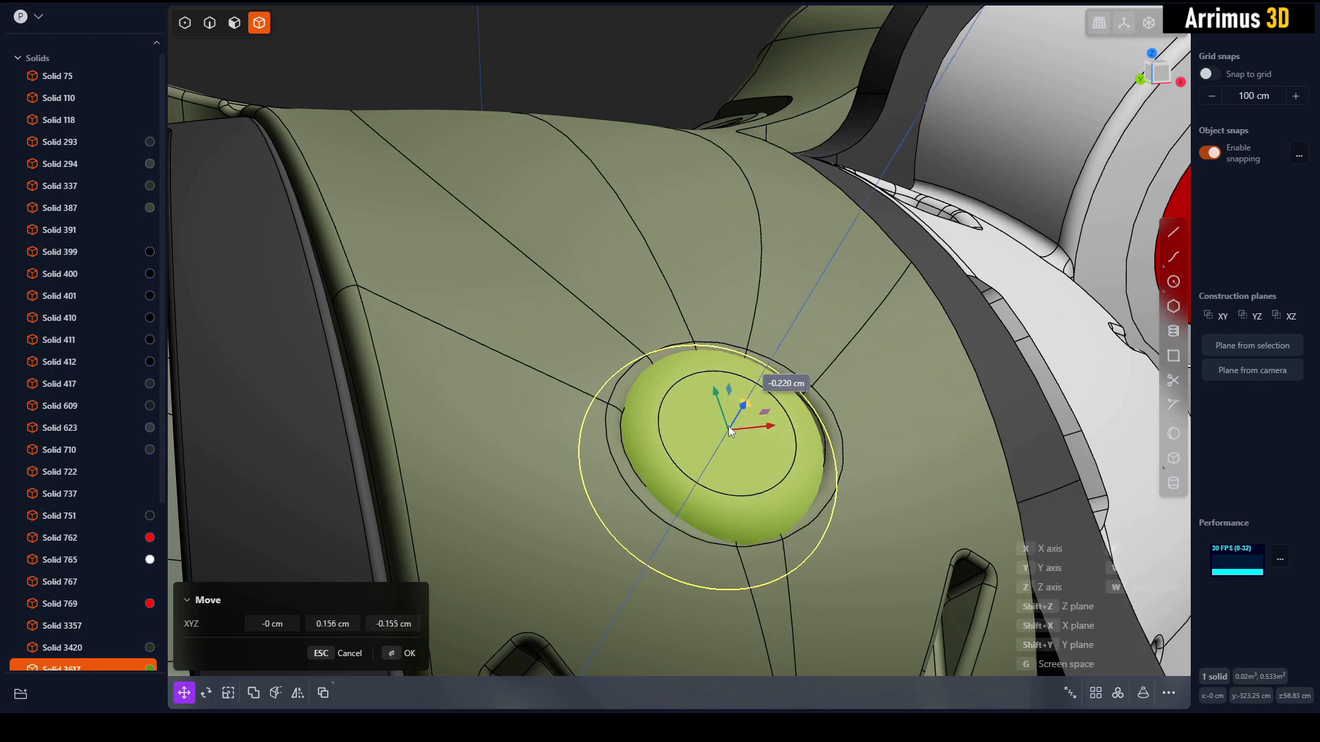
left_click(716, 425)
Sink the green button about 0.22 cm into the recess along its own axis.
middle_click_drag(721, 408, 667, 369)
scroll(666, 370, "down", 4)
scroll(668, 371, "down", 3)
left_click(725, 135)
middle_click_drag(725, 135, 694, 261)
scroll(697, 264, "down", 3)
Set the material colour of the white engine housing to dark green, RGB 26, 40, 21.
left_click(920, 197)
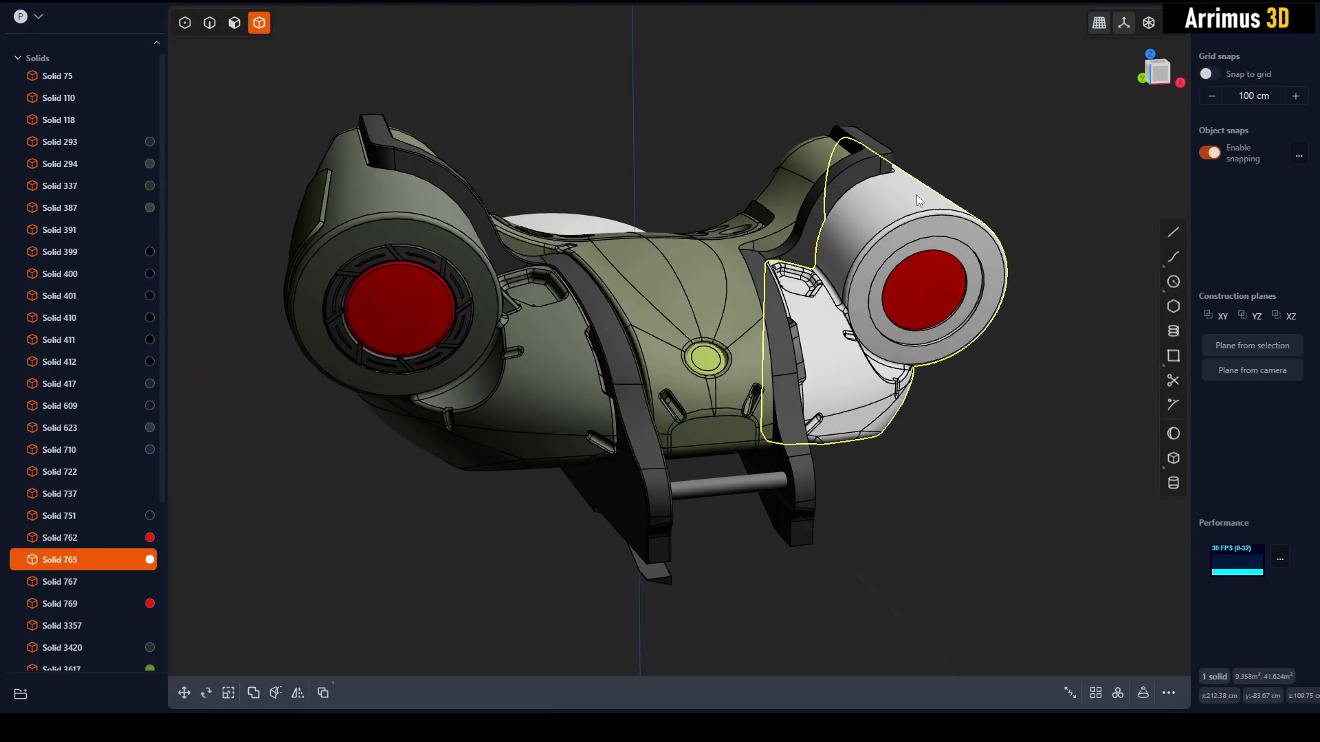
key("m")
left_click(358, 306)
left_click(366, 424)
left_click(321, 395)
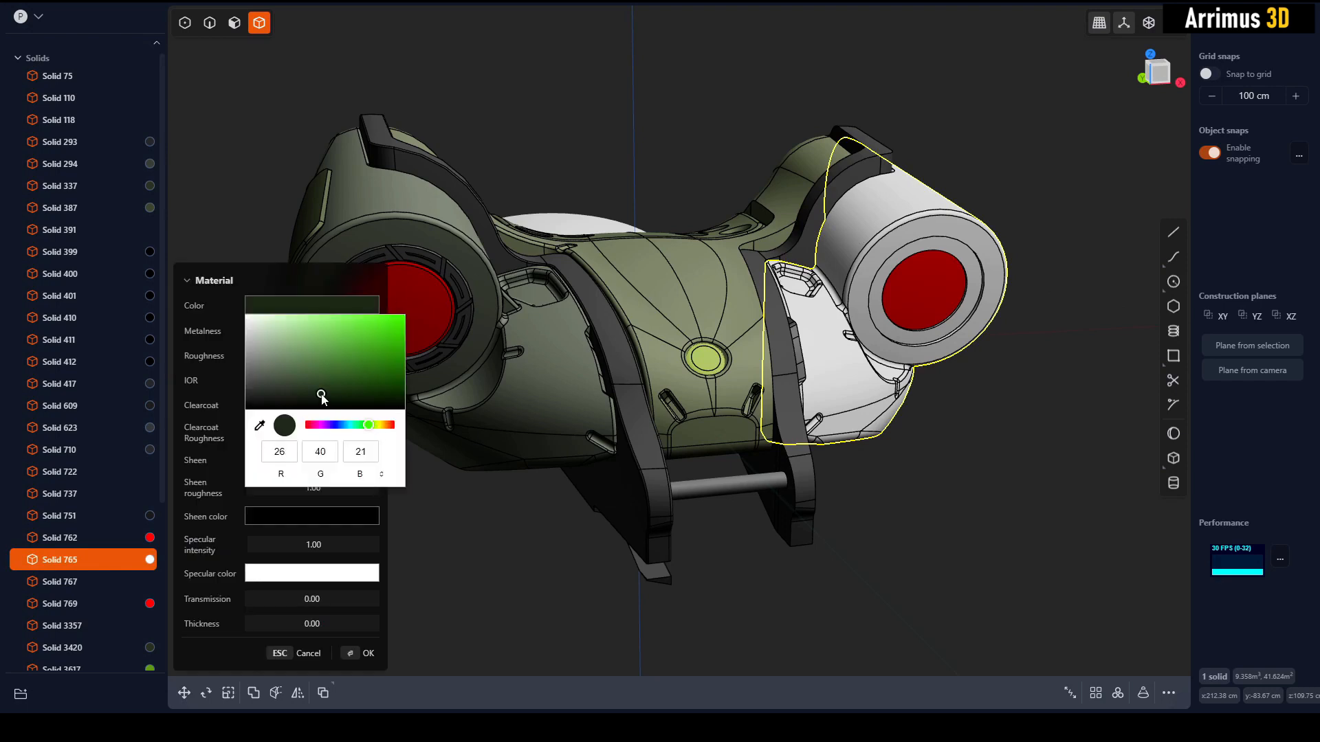
right_click(561, 141)
left_click(563, 138)
left_click(863, 377)
key("m")
left_click(350, 308)
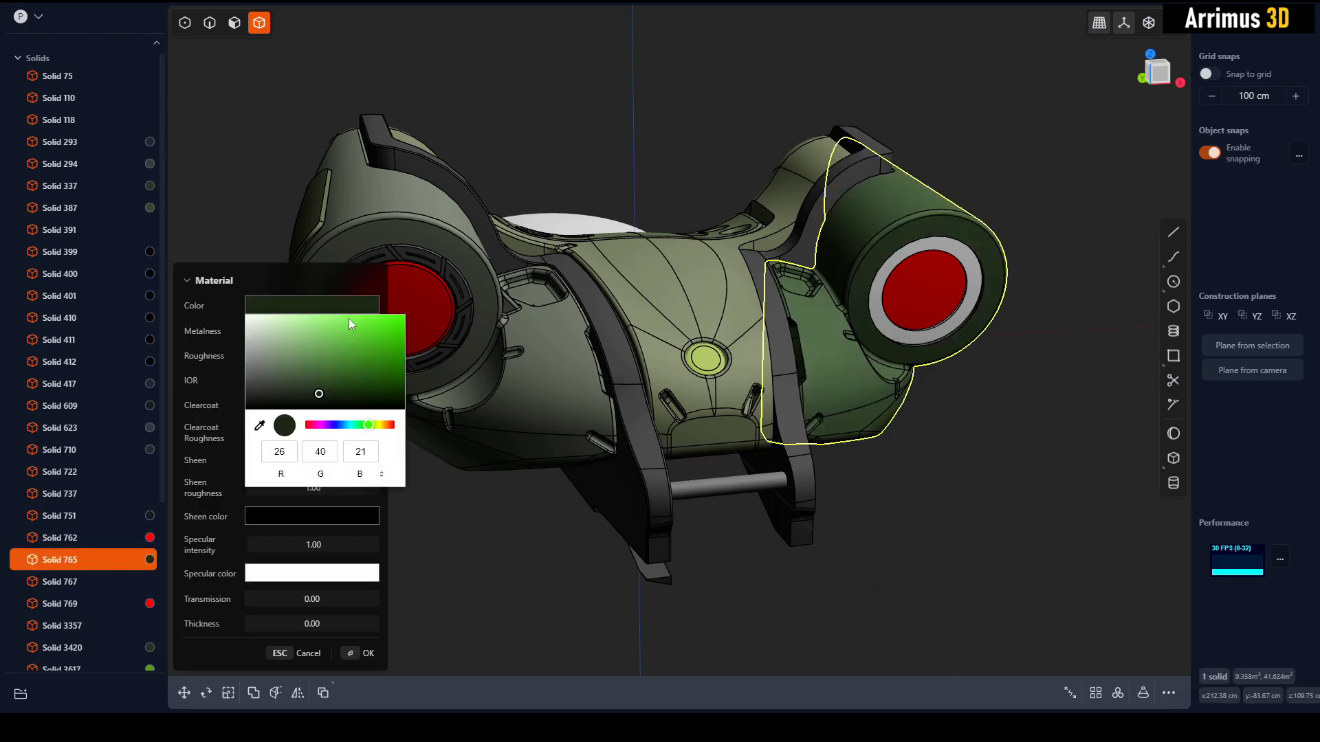
right_click(602, 122)
left_click(604, 121)
Move the loose circular loop of curves about 1432 cm along the Y axis, away from the model.
middle_click_drag(649, 238, 799, 446)
key("2")
double_click(542, 424)
key("g")
key("y")
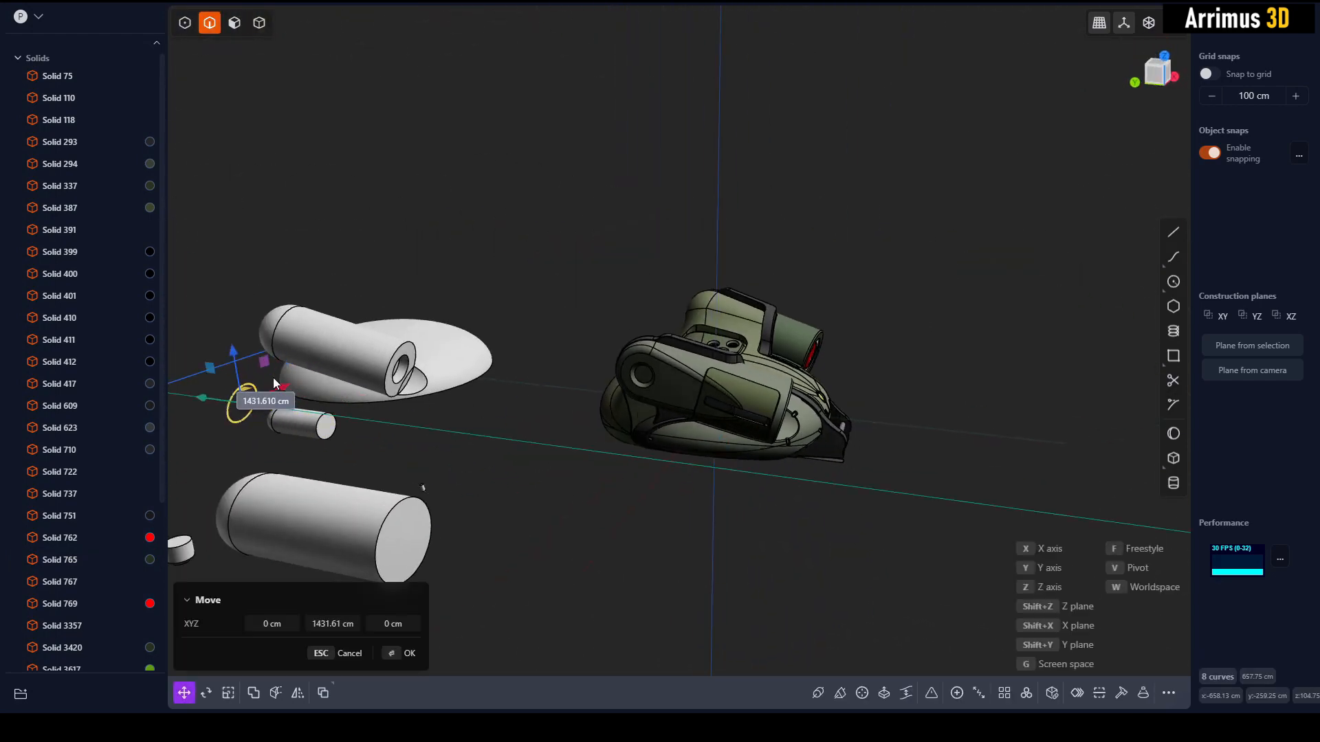
left_click(234, 376)
right_click(633, 492)
left_click(633, 493)
Cut the projecting foot off the underside of the left black bracket.
middle_click_drag(634, 493, 781, 521)
scroll(509, 482, "up", 4)
key("4")
left_click(707, 414)
left_click(781, 521)
scroll(682, 439, "up", 4)
middle_click_drag(682, 439, 659, 365)
left_click(649, 406)
key("c")
key("Escape")
left_click(779, 552)
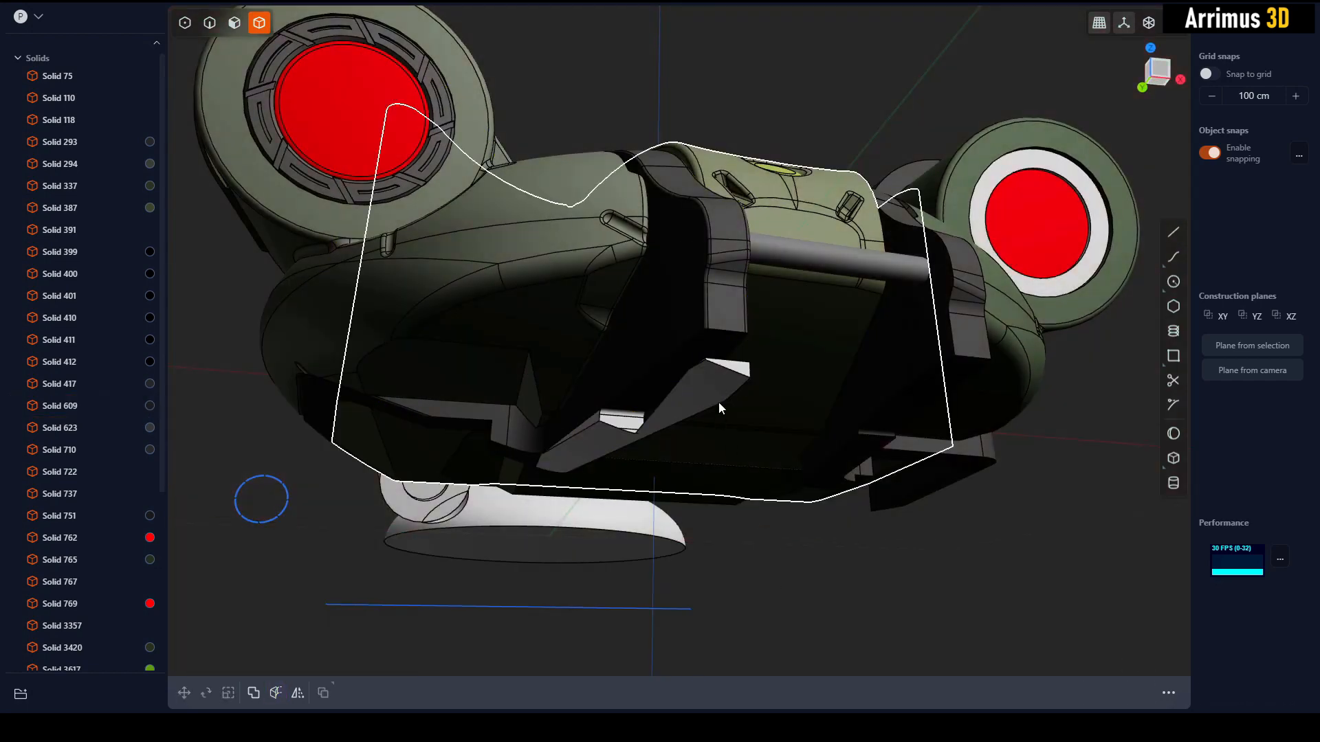
middle_click_drag(716, 400, 785, 407)
scroll(807, 443, "up", 4)
key("3")
left_click(785, 407)
key("d")
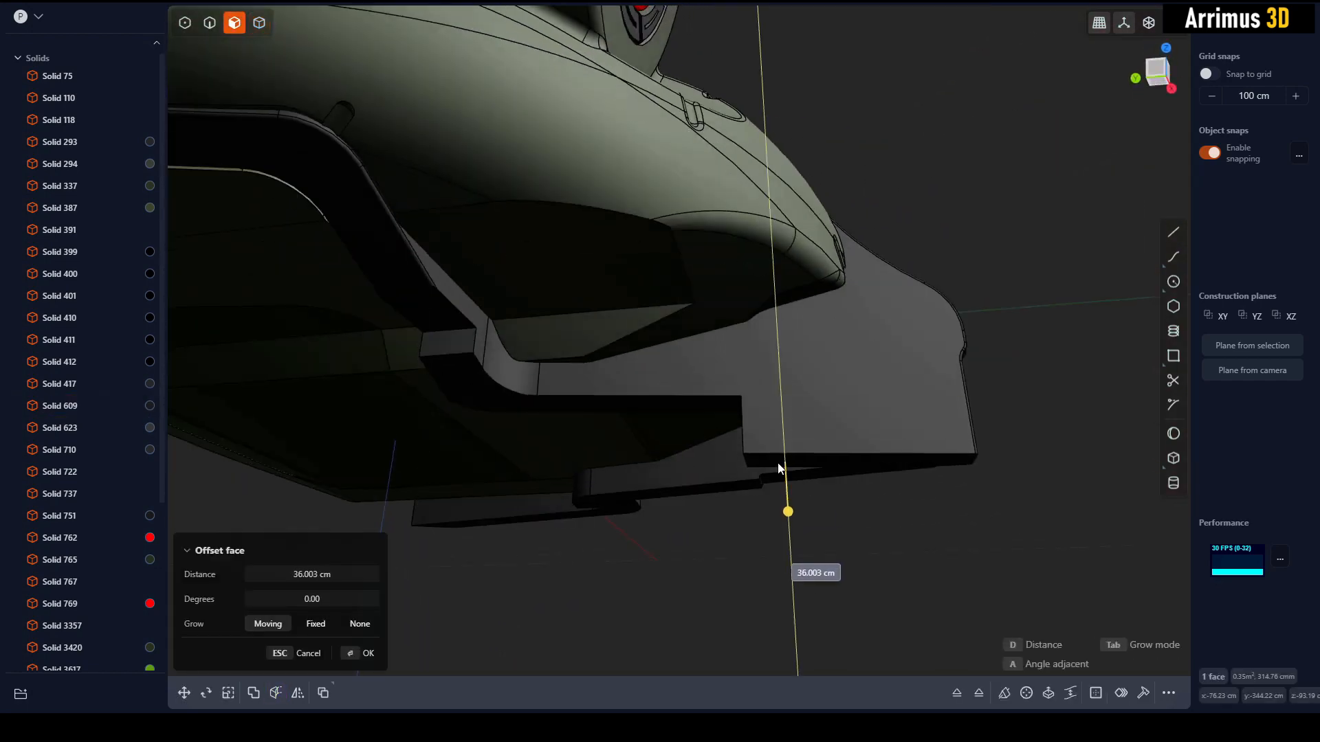
key("Escape")
left_click(794, 506)
Delete the right-hand black bracket that still has the stepped underside.
middle_click_drag(794, 505, 828, 558)
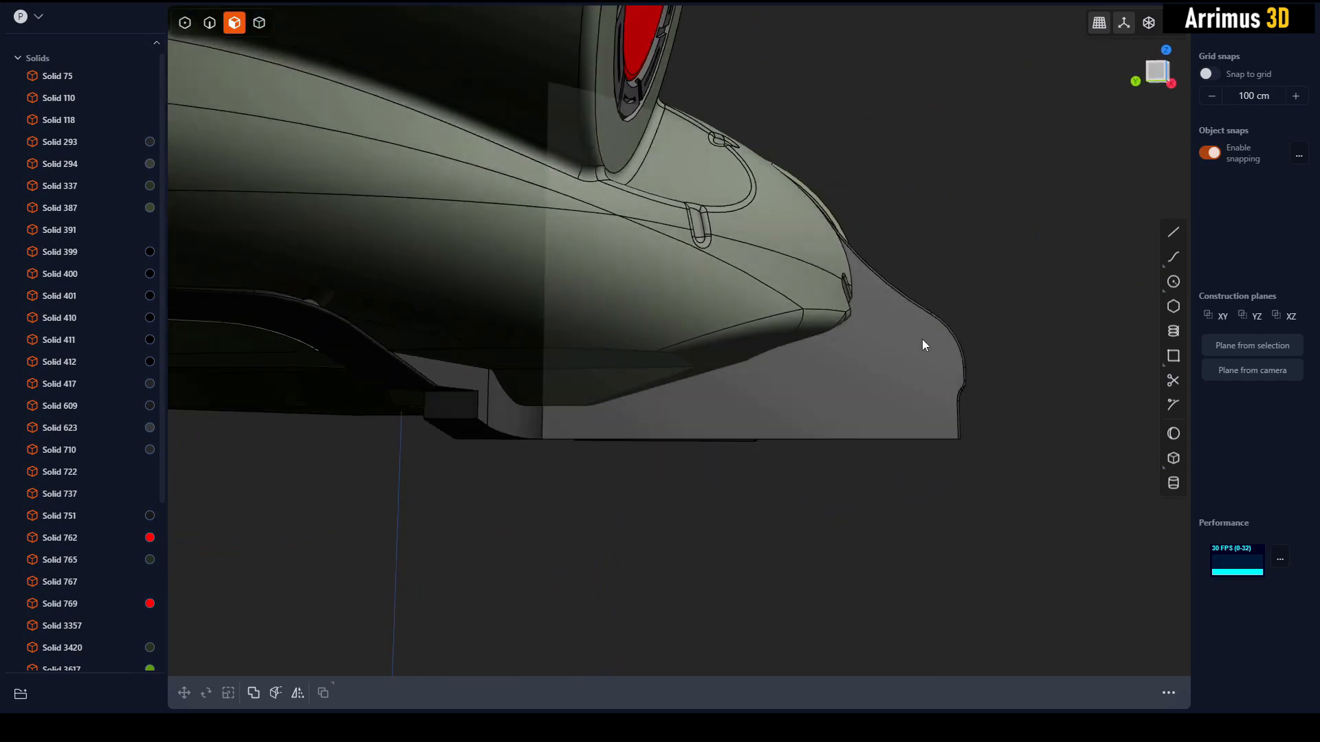
left_click(1157, 76)
scroll(847, 428, "up", 3)
key("4")
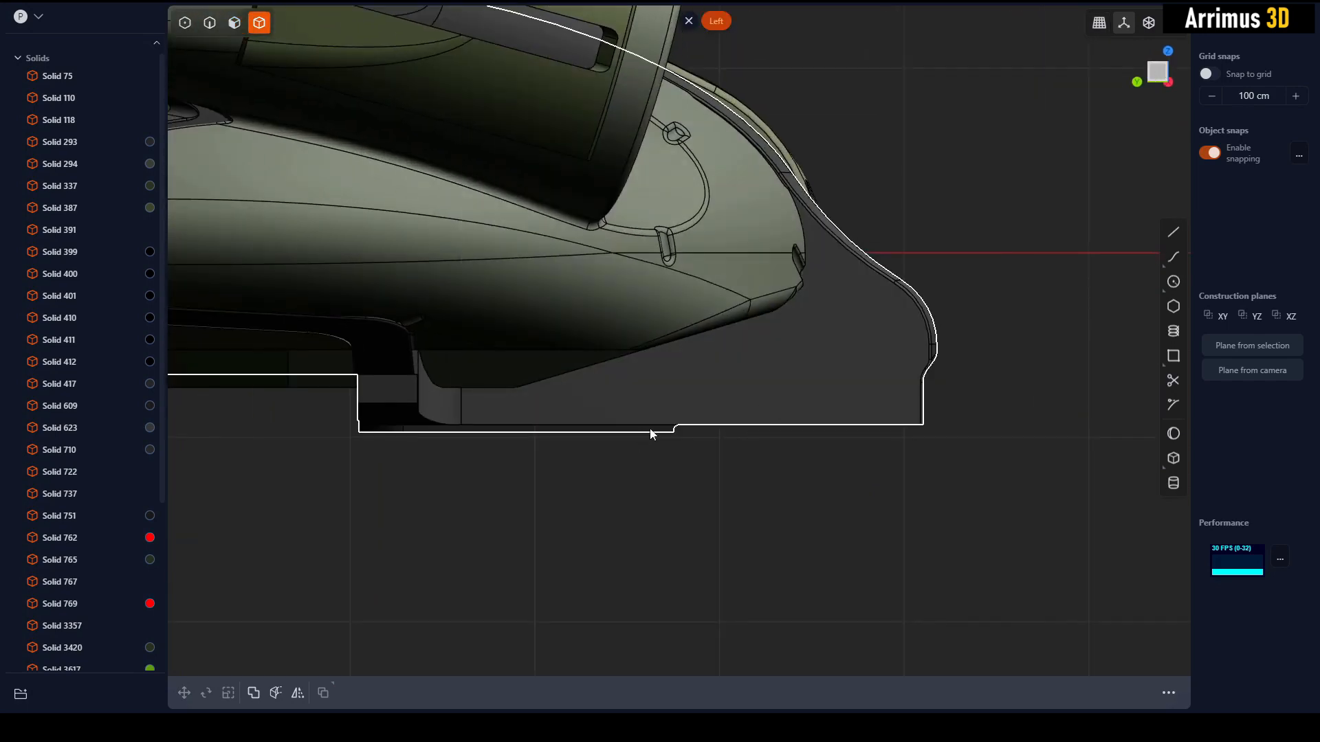
left_click(651, 432)
middle_click_drag(910, 425, 695, 414)
scroll(695, 414, "down", 3)
middle_click_drag(785, 371, 772, 370)
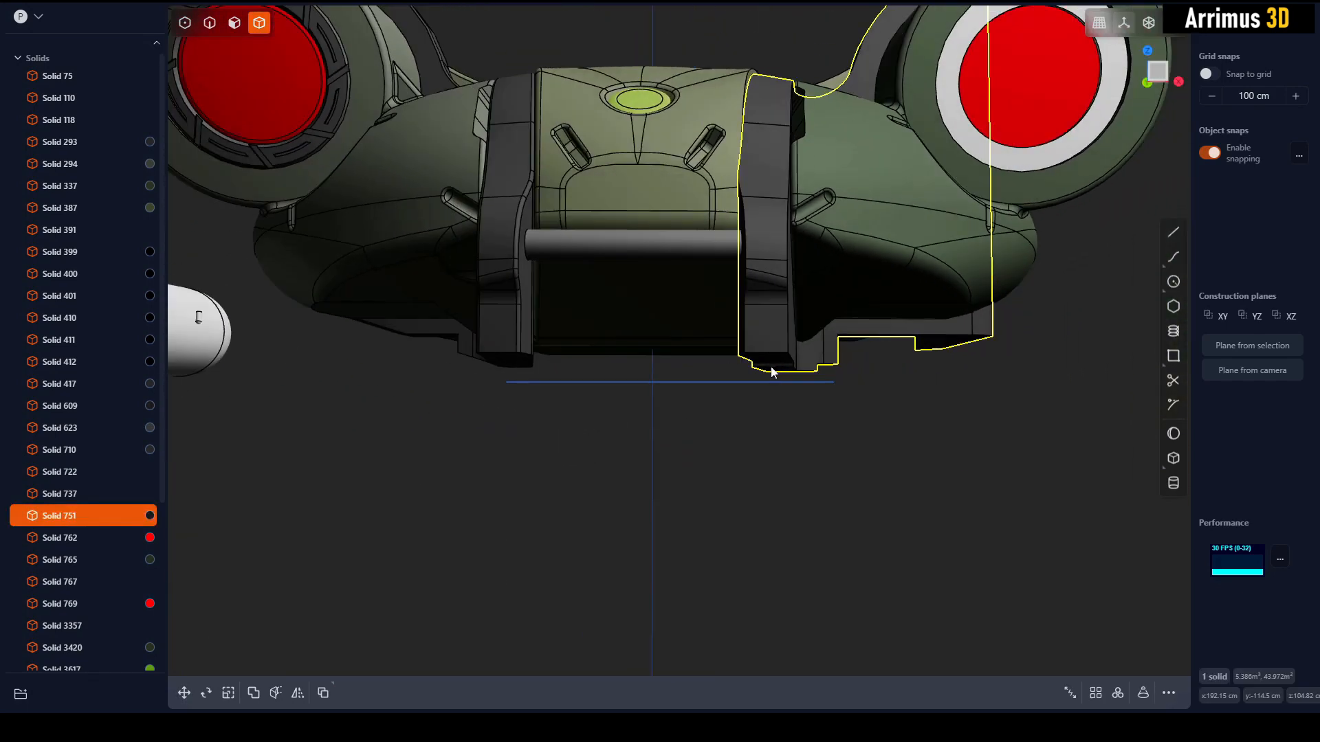
key("Delete")
Mirror the left black bracket across the X axis to the opposite side of the model.
left_click(514, 328)
key("alt+x")
key("x")
key("Return")
left_click(769, 509)
Set the mirrored right bracket's material colour to a near-black grey matching the left bracket.
middle_click_drag(770, 507, 798, 446)
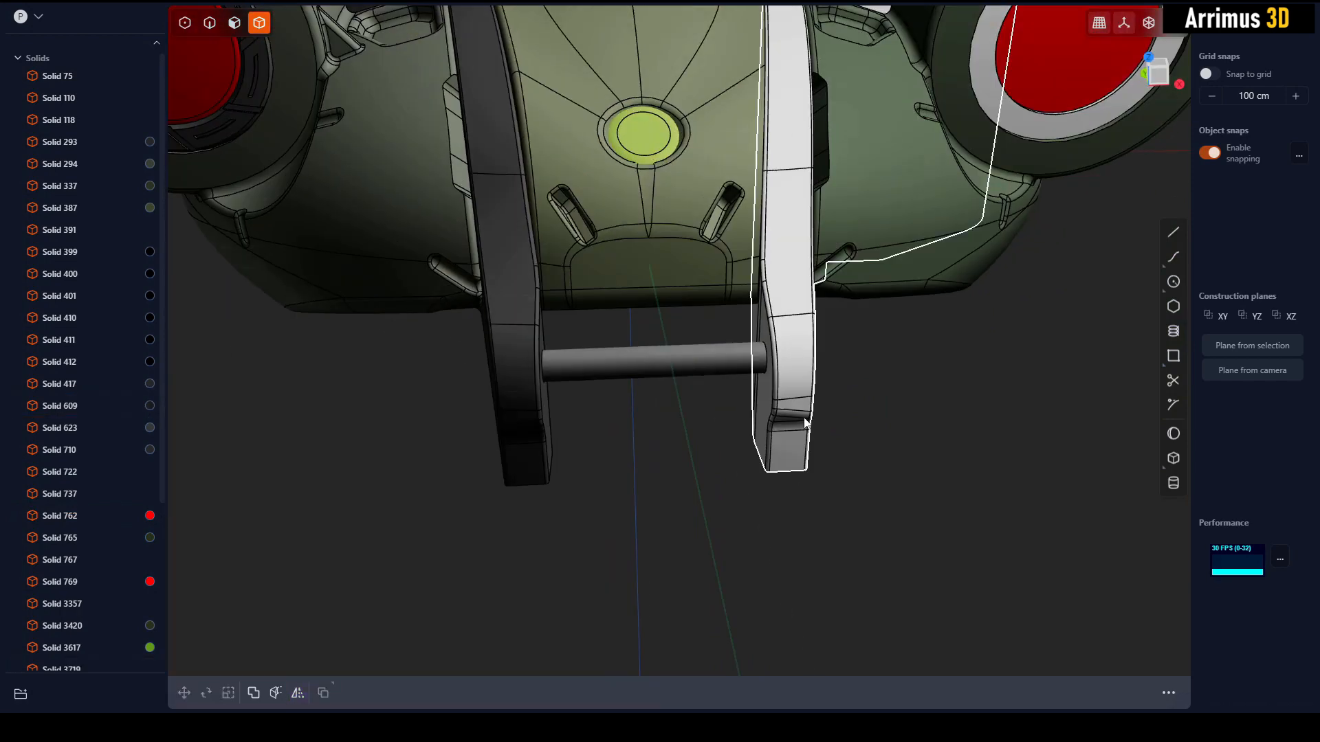
left_click(804, 421)
key("m")
left_click(333, 308)
left_click(290, 382)
key("Return")
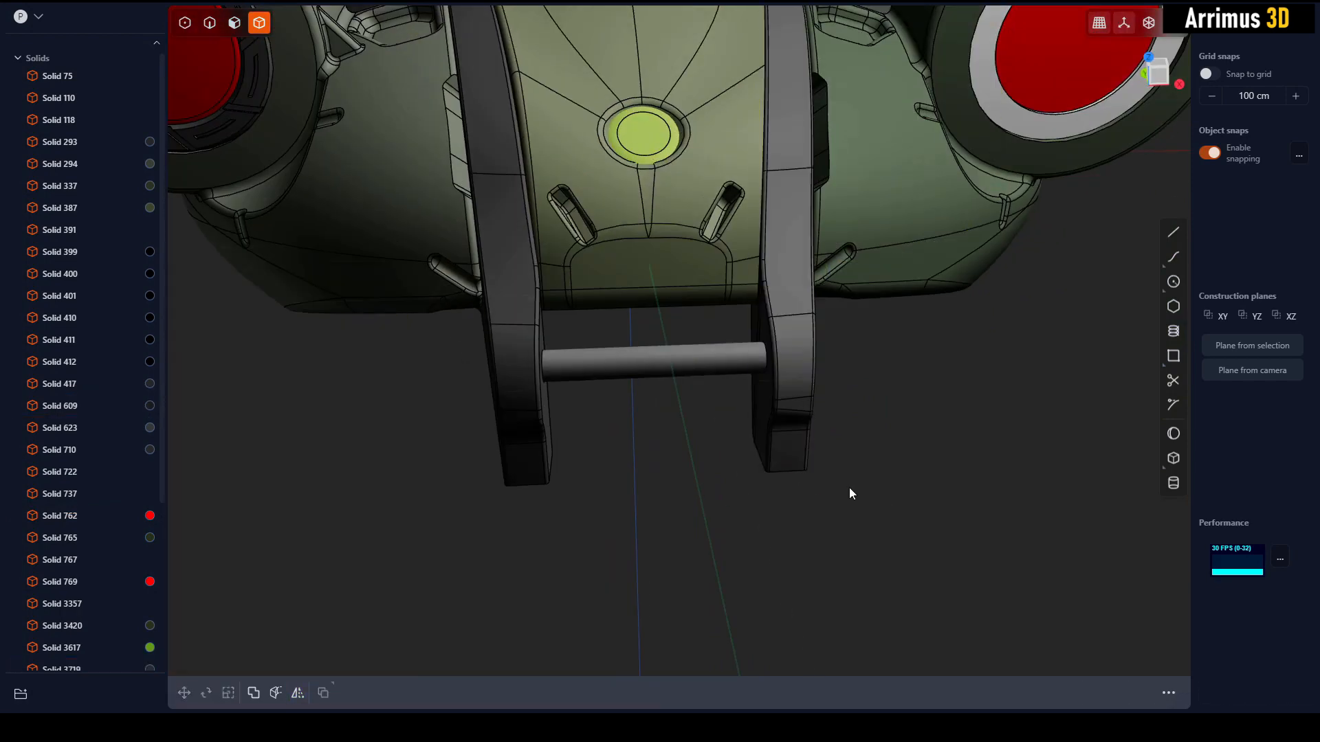
middle_click_drag(849, 488, 774, 459)
key("m")
left_click(330, 307)
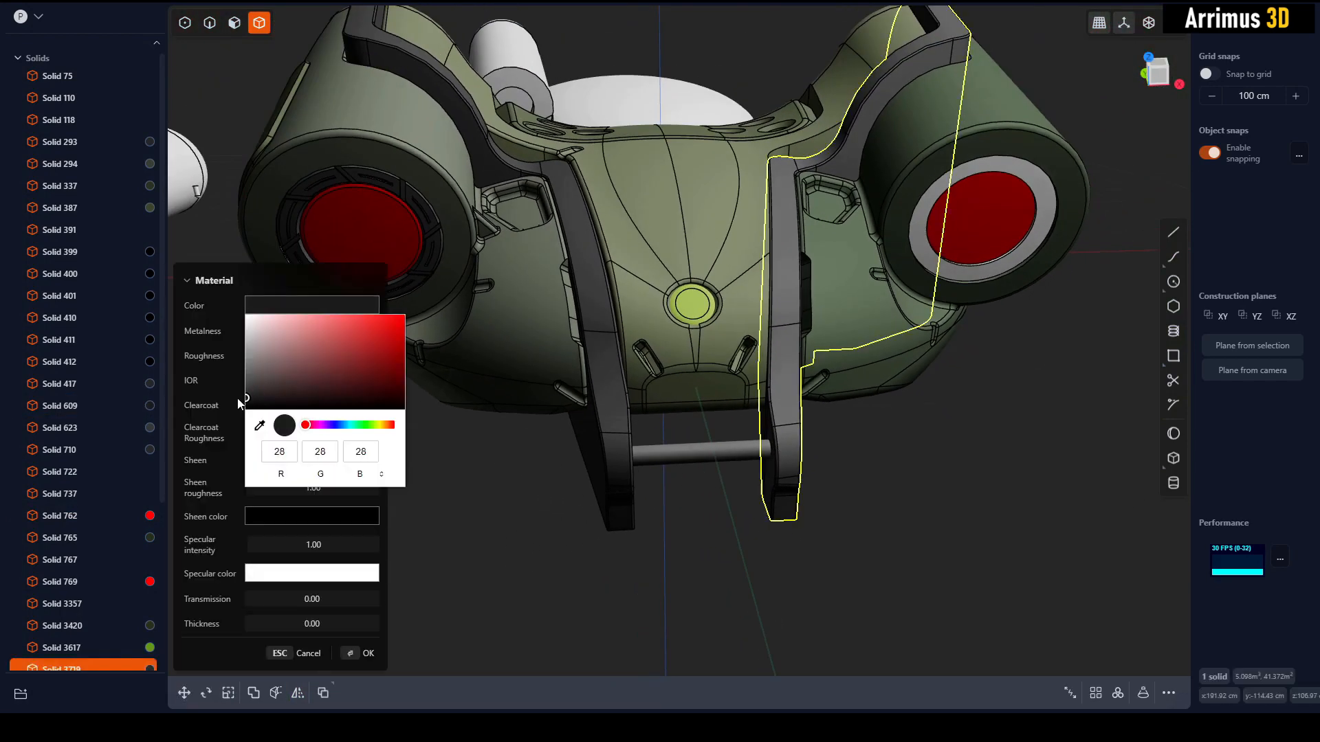
left_click(241, 404)
key("Return")
Delete the narrow bevel faces along both long edges of the left black bracket.
left_click(789, 546)
middle_click_drag(789, 547, 688, 399)
scroll(790, 373, "up", 3)
scroll(746, 351, "up", 2)
scroll(749, 355, "up", 3)
key("3")
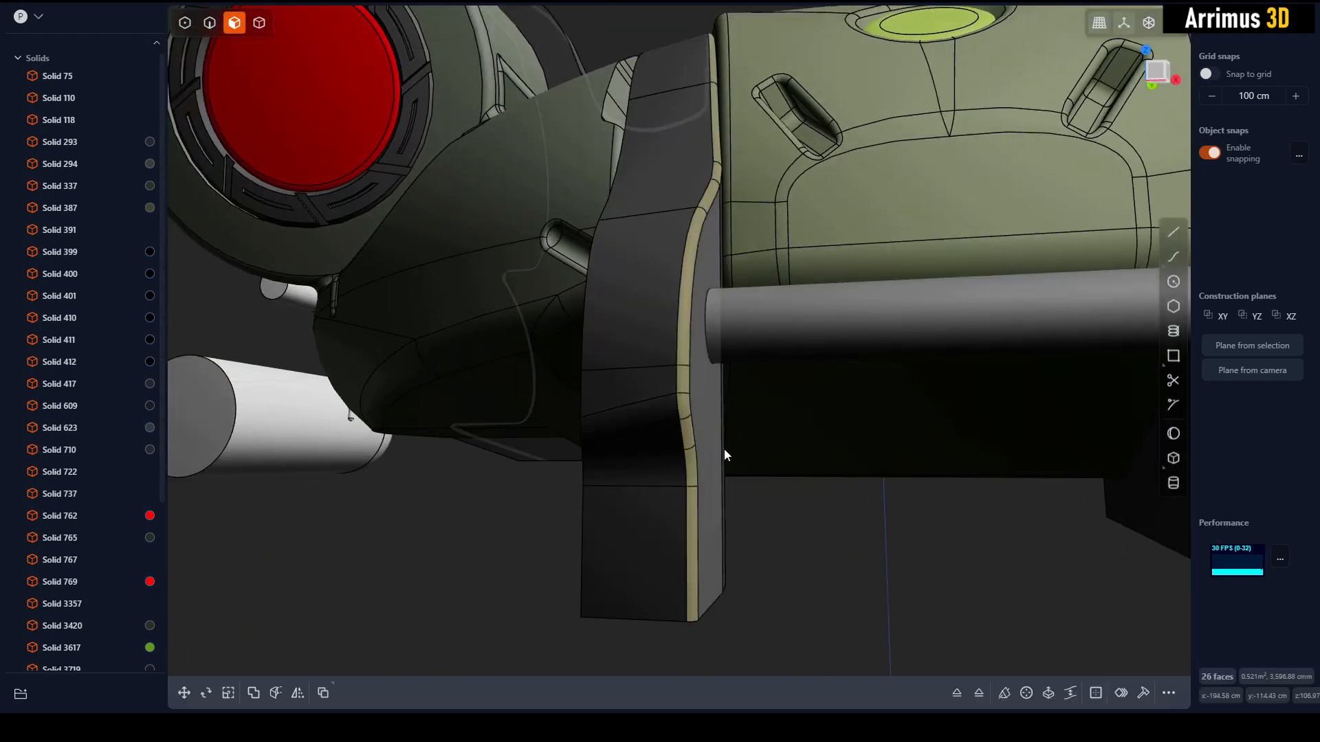
middle_click_drag(724, 451, 816, 407)
left_click(816, 406)
key("Delete")
left_click(798, 451)
key("Delete")
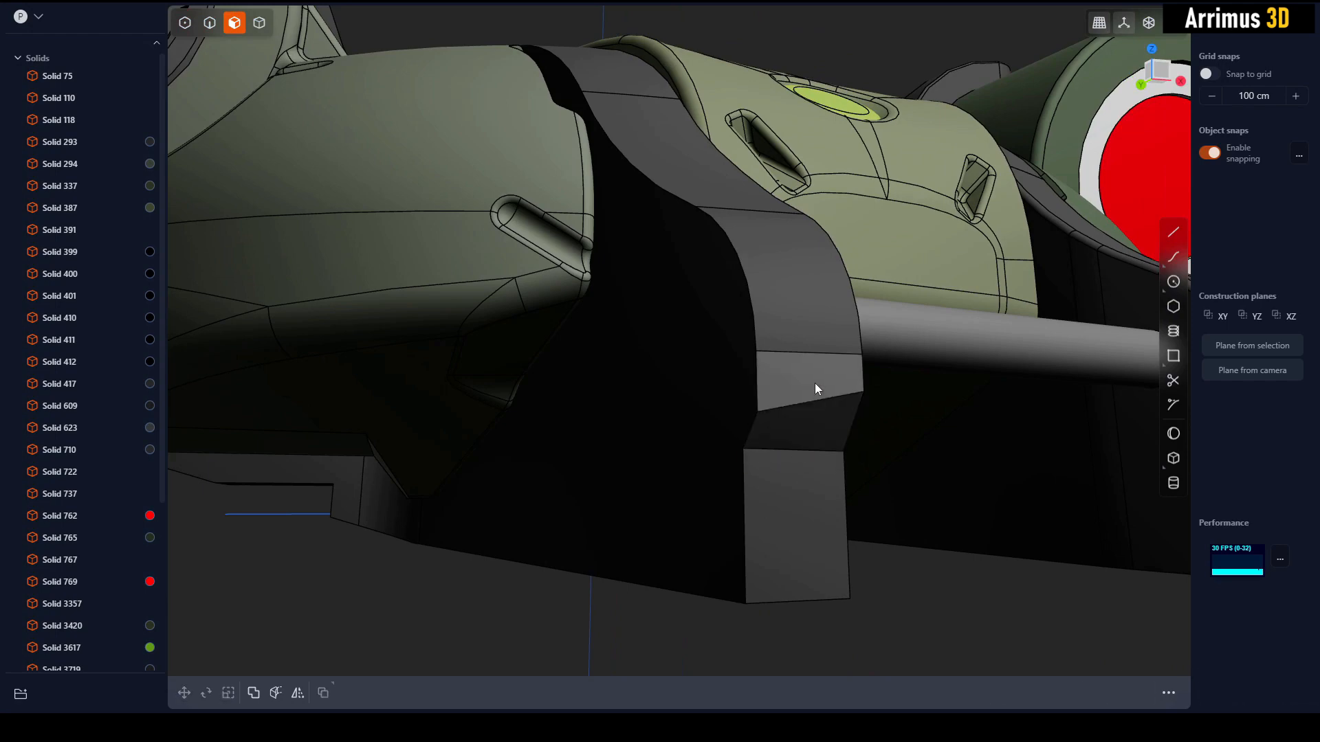
Cut the left bracket's lower front corner diagonally along its slanted notch face and delete the separated piece.
middle_click_drag(816, 357, 886, 467)
left_click(886, 469)
key("Escape")
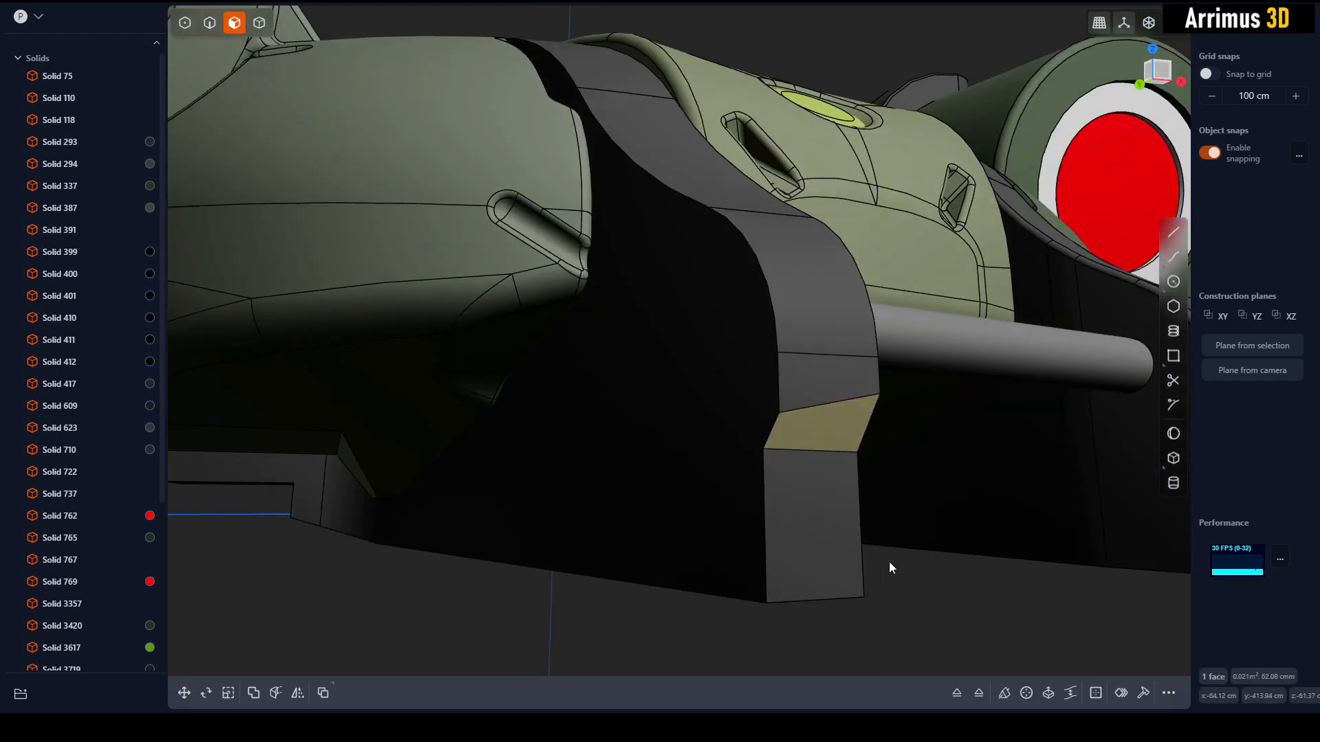
middle_click_drag(889, 563, 843, 417)
middle_click_drag(911, 448, 873, 418)
left_click(834, 422)
key("Escape")
key("4")
left_click(824, 402)
key("c")
left_click(827, 385)
right_click(899, 517)
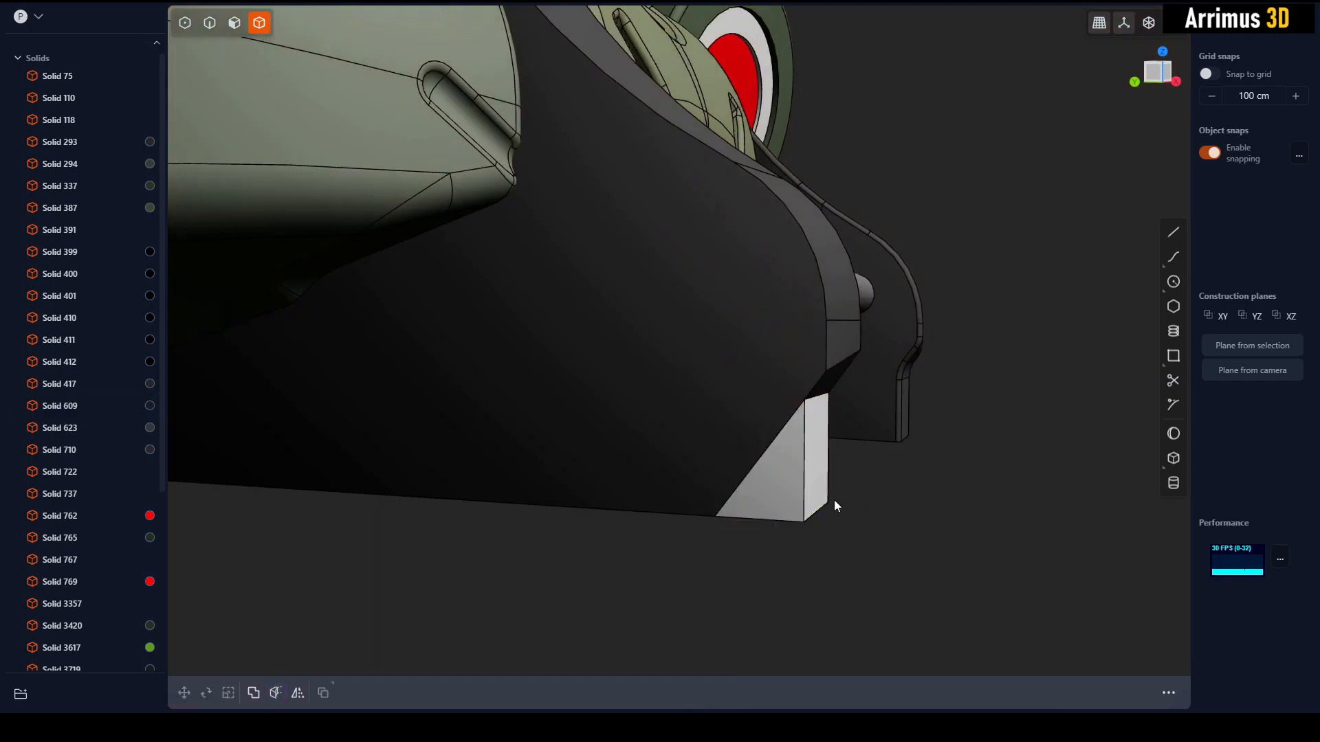
left_click(819, 487)
key("x")
key("3")
left_click(790, 435)
key("r")
middle_click_drag(790, 434, 843, 438)
key("x")
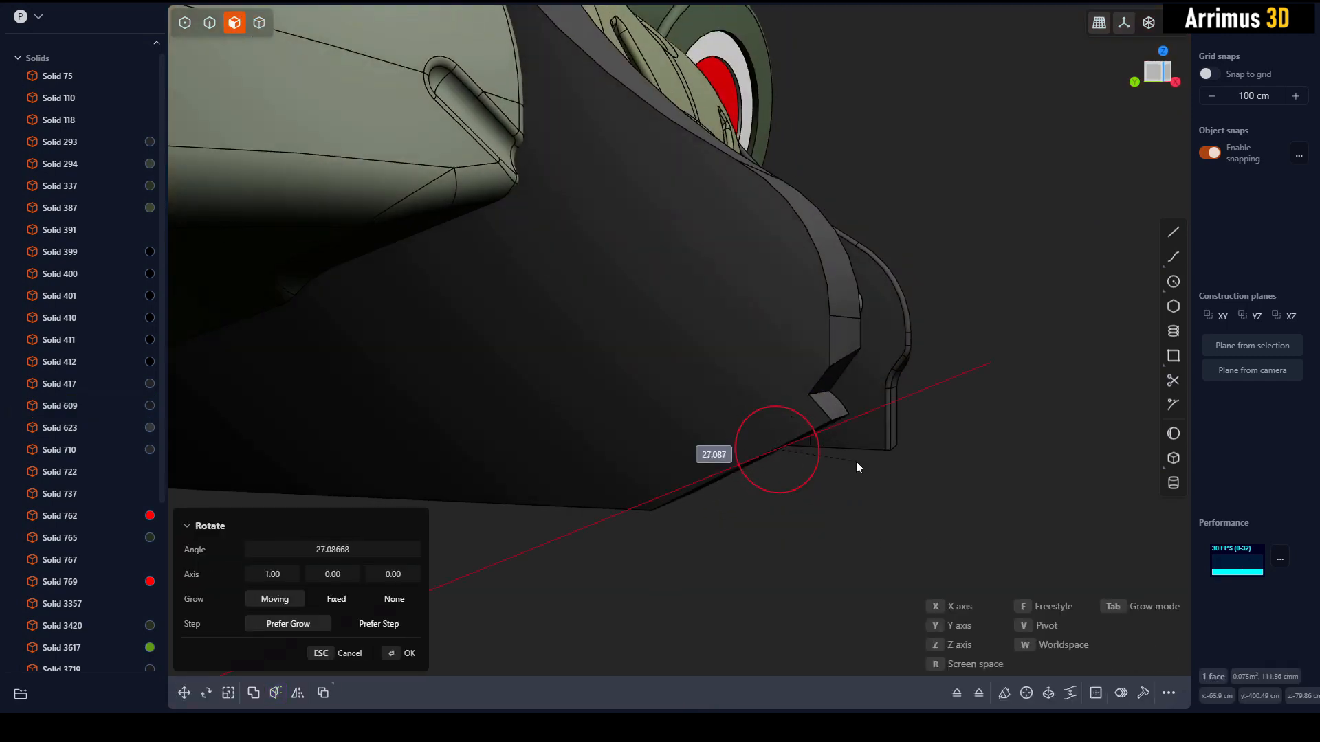
key("Escape")
Rotate the two slanted lower front faces of the left bracket together about 27° around the X axis.
middle_click_drag(935, 476, 831, 361)
left_click(830, 361, "shift")
key("r")
key("x")
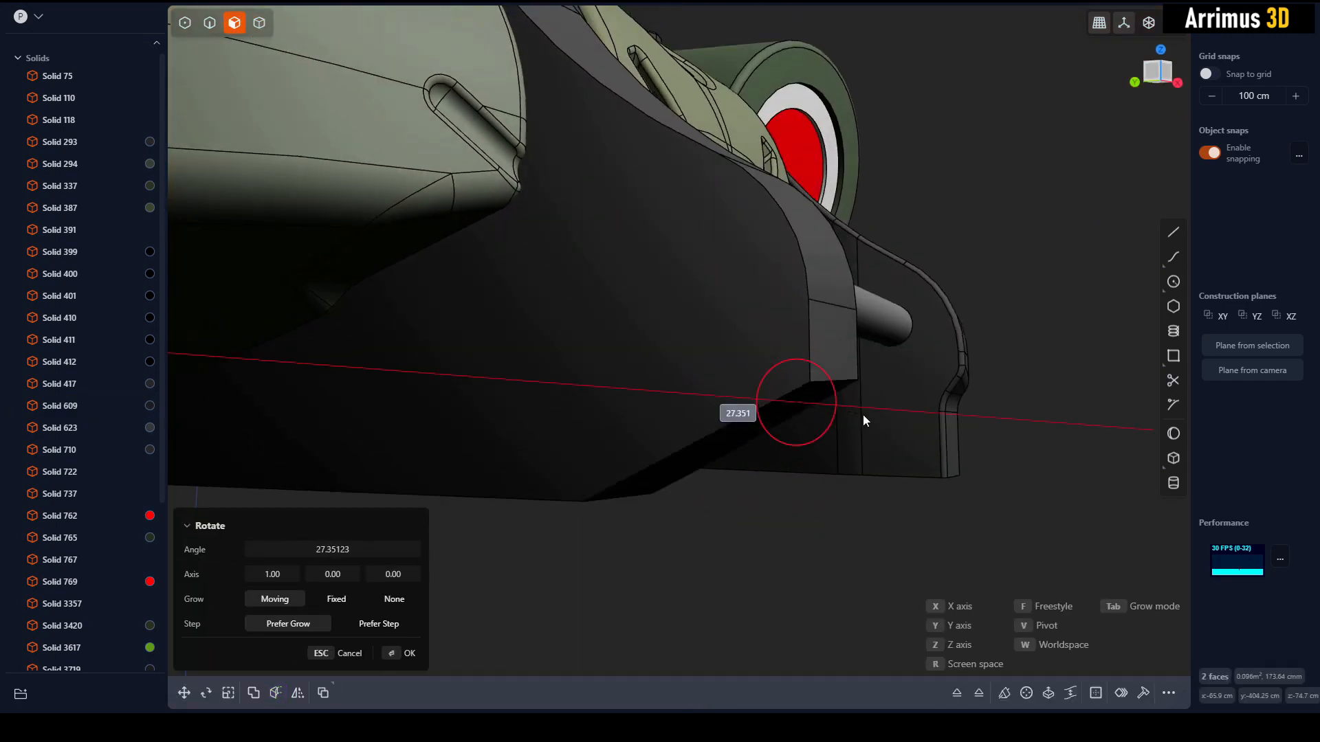
left_click(863, 426)
right_click(922, 419)
Delete the right bracket and replace it with a copy of the reshaped left bracket mirrored across the X axis.
key("4")
middle_click_drag(937, 440, 897, 424)
left_click(897, 423)
key("x")
left_click(819, 417)
key("alt+x")
key("x")
right_click(760, 526)
left_click(754, 538)
middle_click_drag(708, 532, 757, 525)
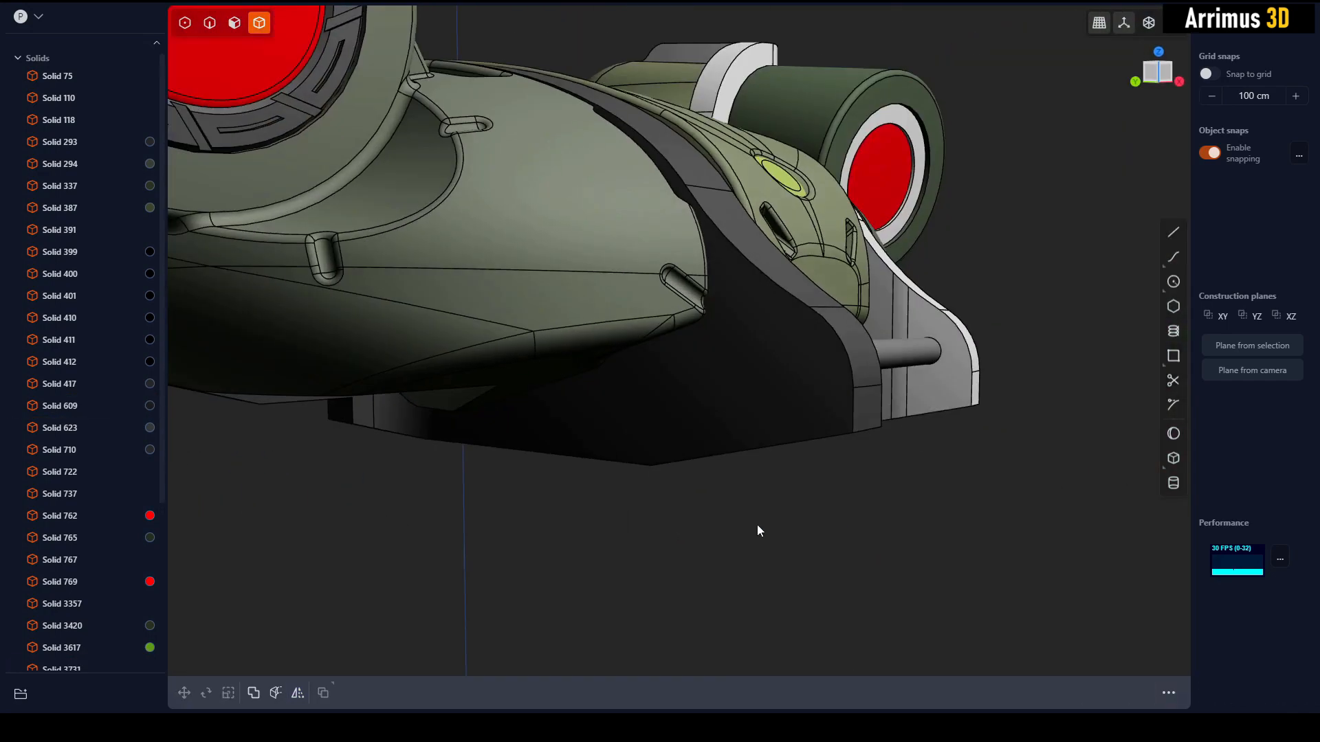
Delete the curved front face near the crossbar on the left bracket and fillet the resulting edge by about 12.3 cm.
key("3")
left_click(859, 356)
key("x")
middle_click_drag(806, 416, 789, 446)
key("2")
left_click(862, 359)
key("b")
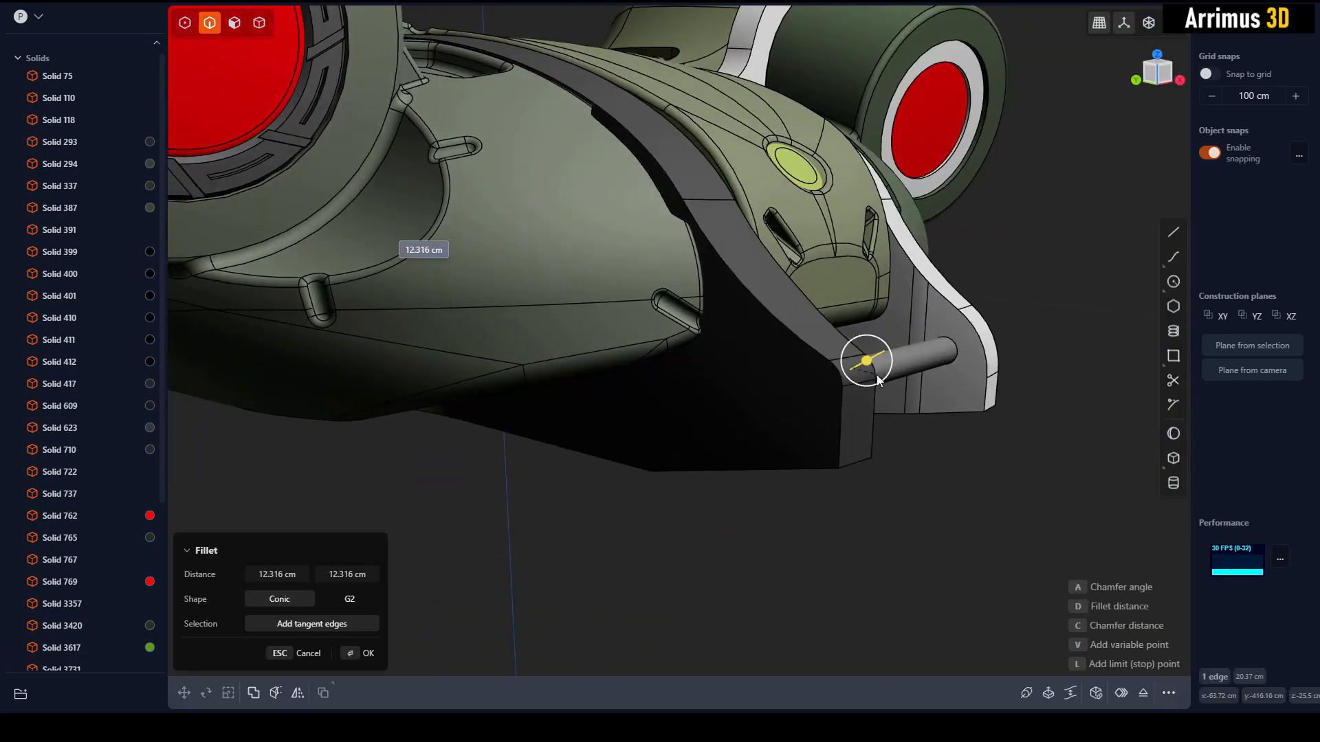
left_click(878, 375)
right_click(955, 418)
Offset the left bracket's sloped underside face inward by about 21.6 cm.
key("3")
middle_click_drag(794, 316, 841, 435)
left_click(842, 437)
key("o")
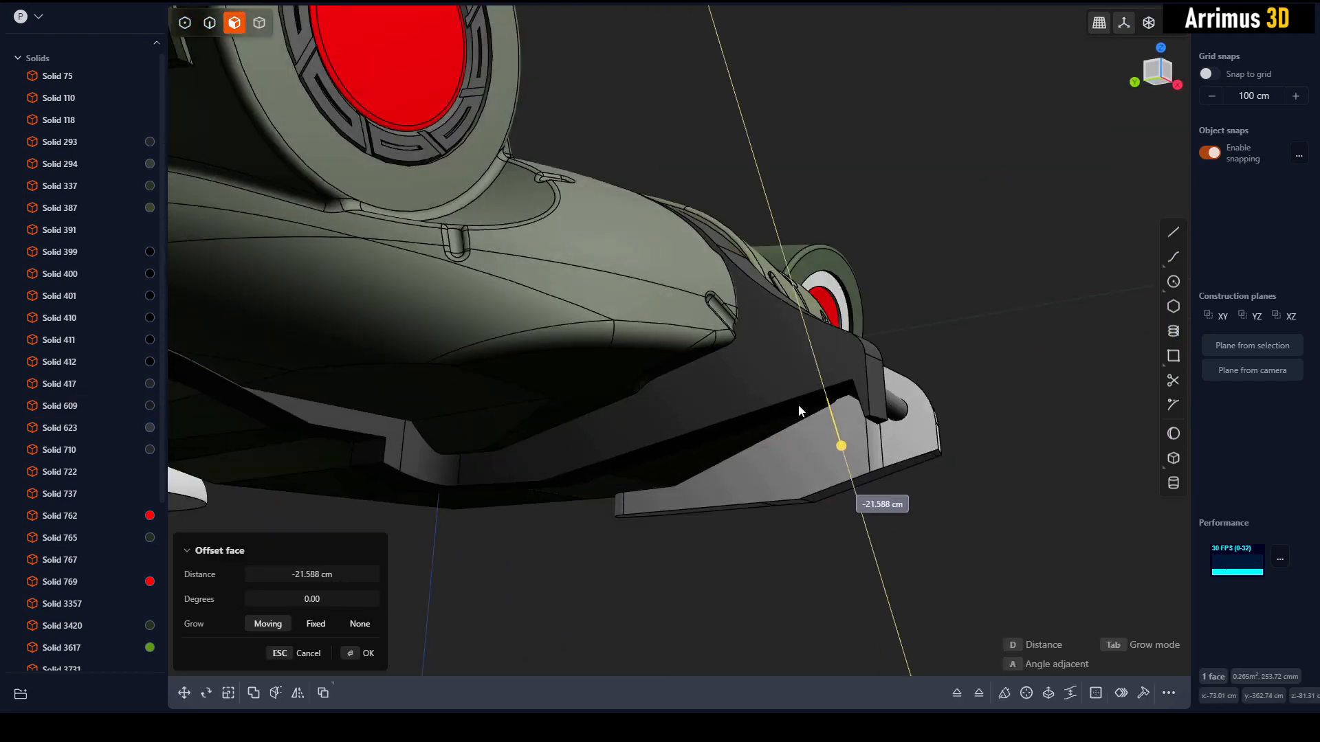
left_click(805, 414)
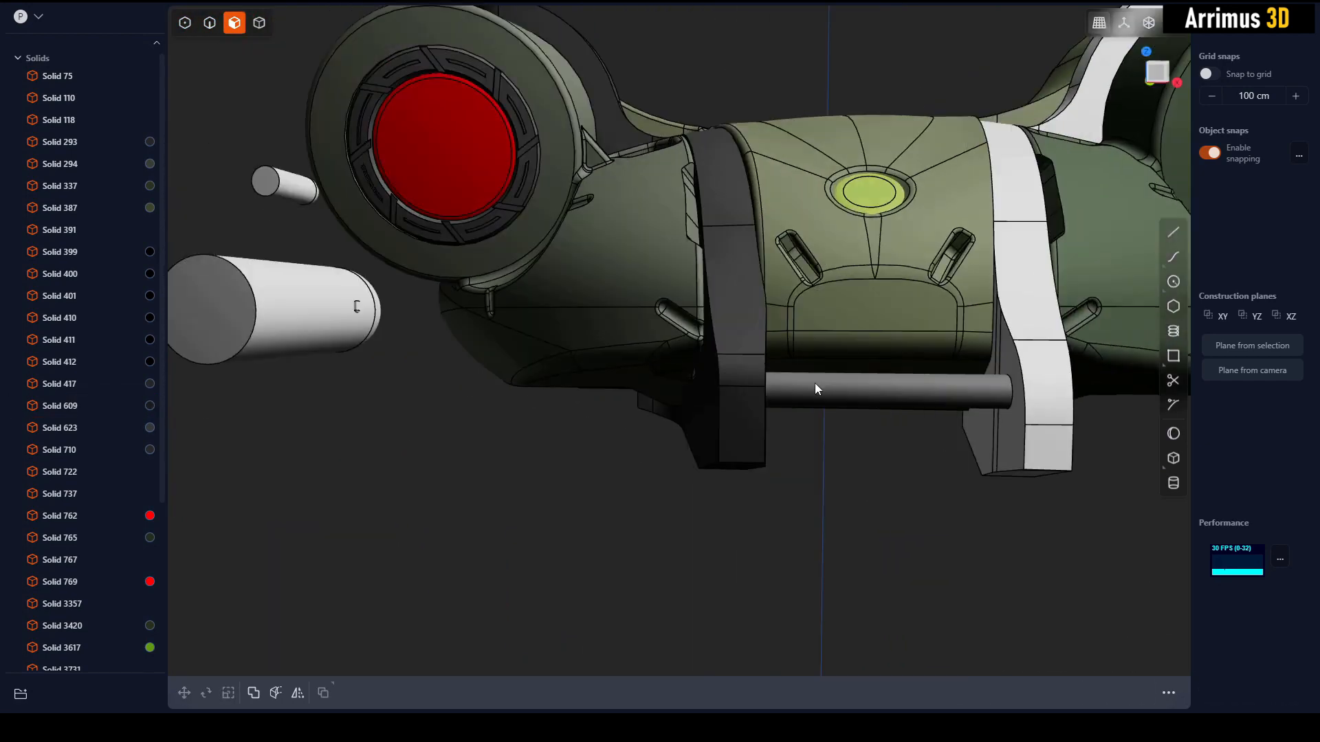
Isolate the main model by hiding all the loose parts around it.
middle_click_drag(815, 383, 886, 371)
key("4")
scroll(810, 375, "down", 4)
left_click_drag(941, 189, 543, 519)
key("shift+h")
left_click(951, 386)
middle_click_drag(951, 386, 877, 402)
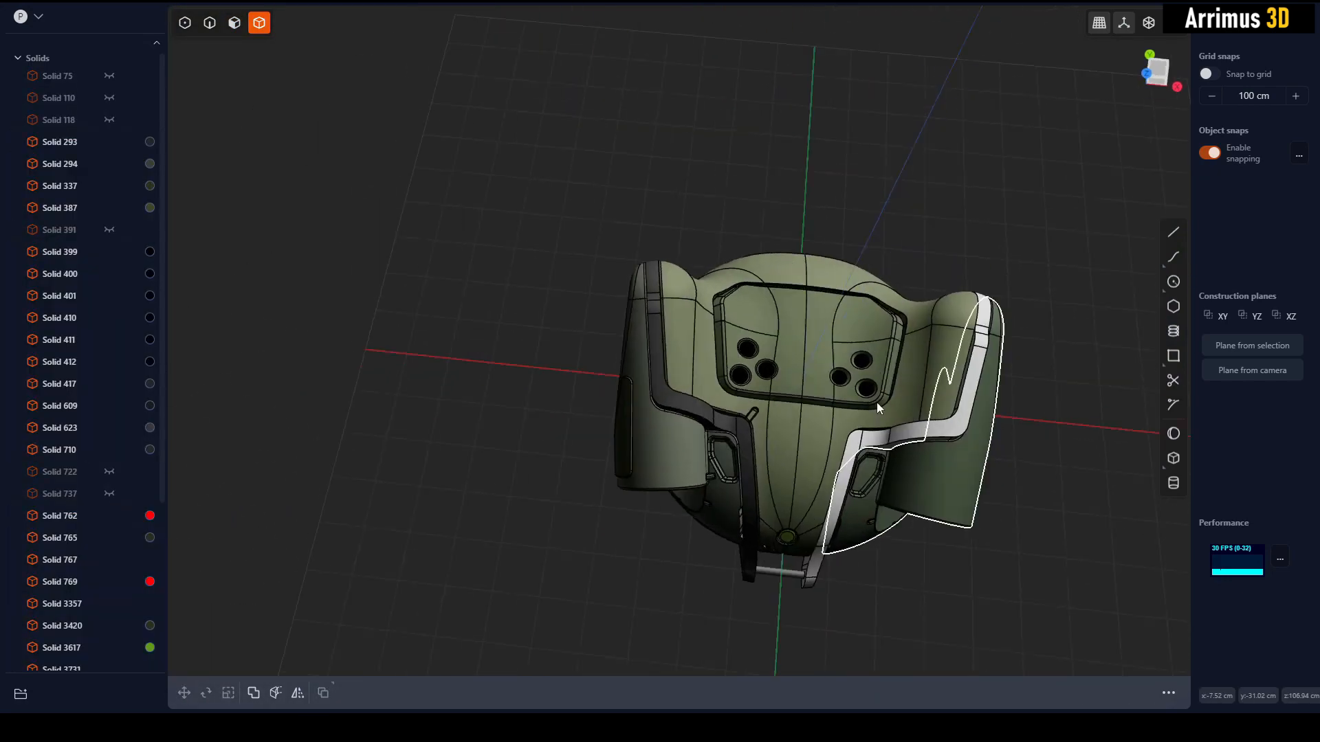
Draw a six-point open polyline around the model's left half in top view, starting and ending on the Y axis.
left_click(1157, 69)
scroll(870, 224, "down", 4)
key("l")
left_click(823, 149)
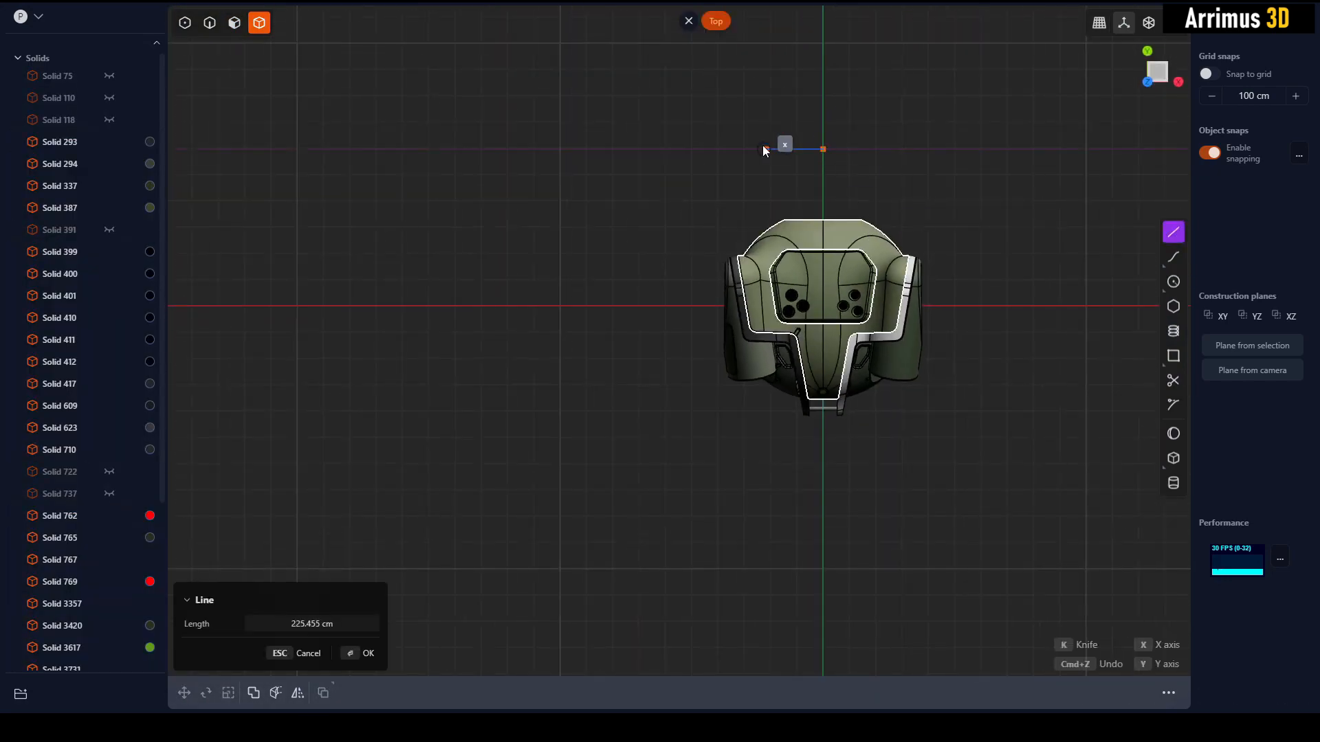
left_click(758, 148)
left_click(673, 237)
left_click(673, 382)
middle_click_drag(739, 446, 678, 369, "shift")
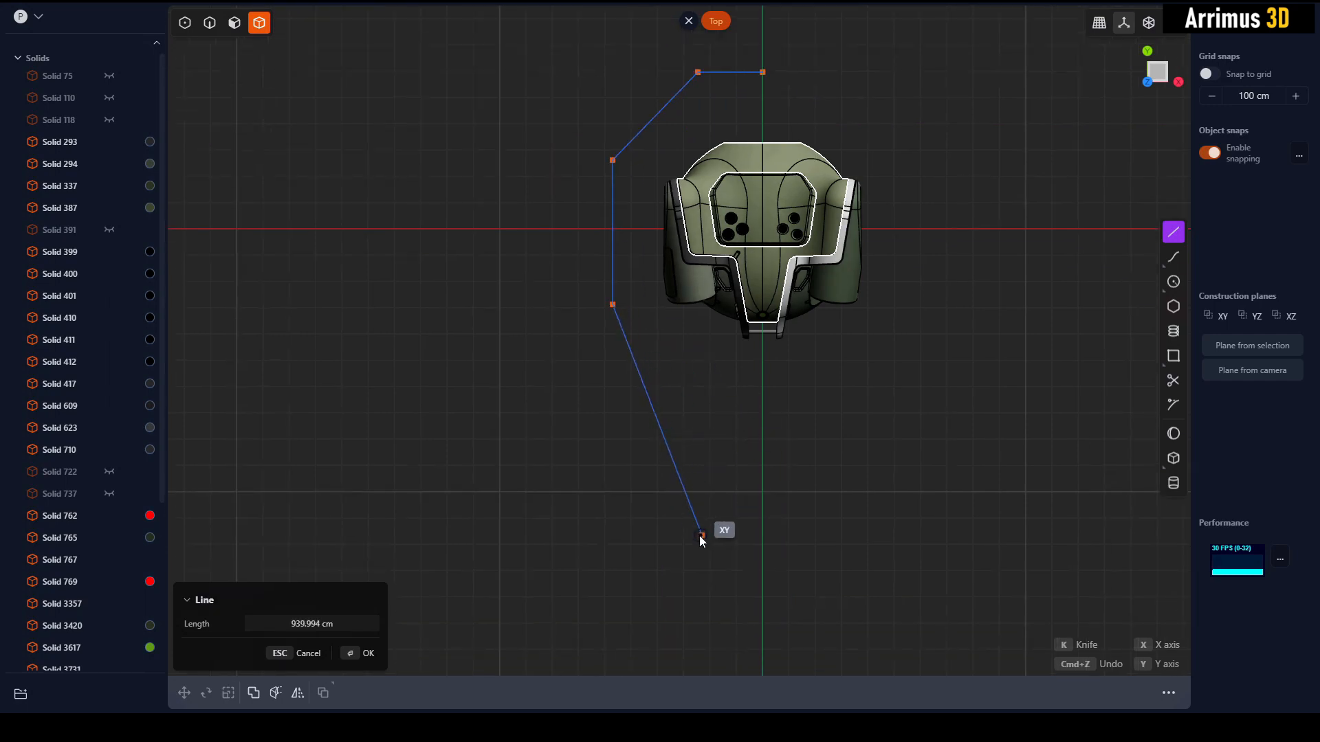
left_click(687, 522)
left_click(762, 522)
key("Return")
middle_click_drag(871, 458, 840, 497, "shift")
key("2")
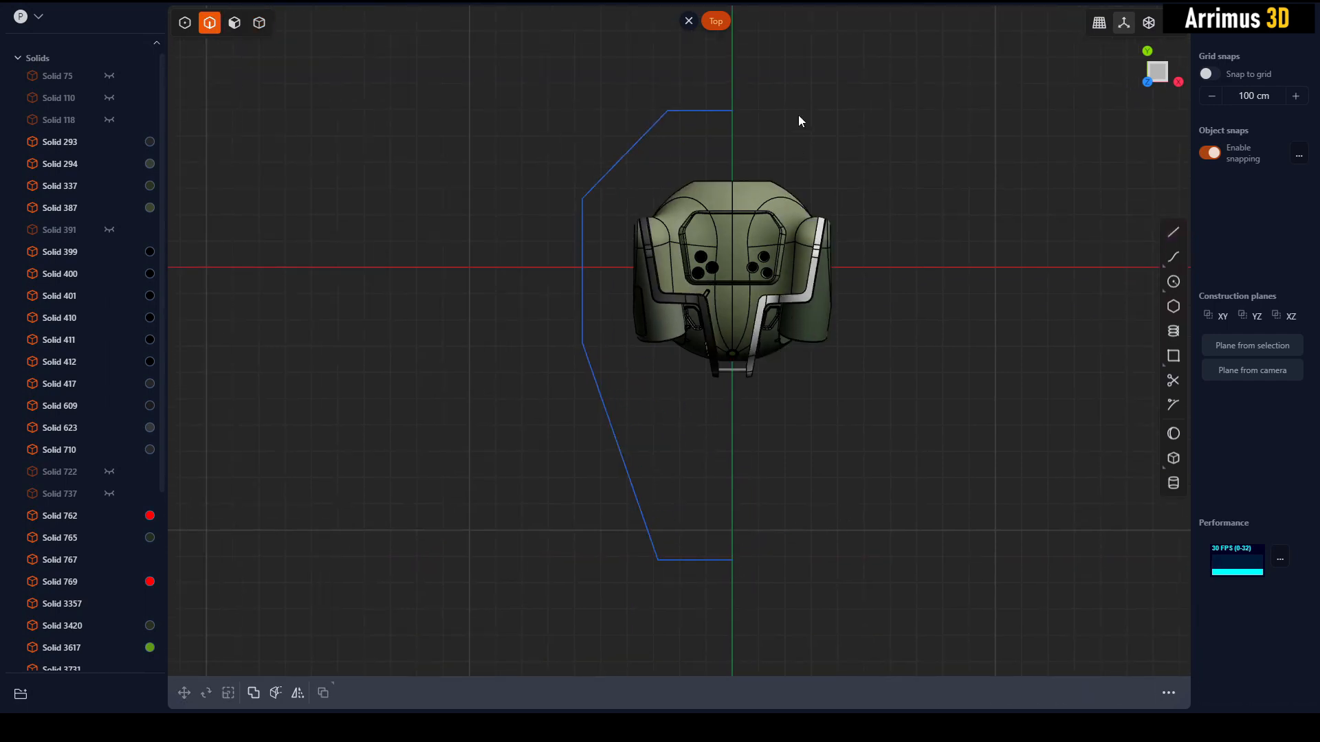
Mirror the half outline across the X axis and join both halves into one closed hull curve.
left_click(727, 112)
key("alt+x")
key("x")
key("Return")
left_click_drag(827, 77, 652, 140)
key("j")
Extrude the closed hull region downward into a thick slab and delete the leftover outline curve.
key("3")
middle_click_drag(780, 505, 841, 371)
left_click(842, 371)
key("e")
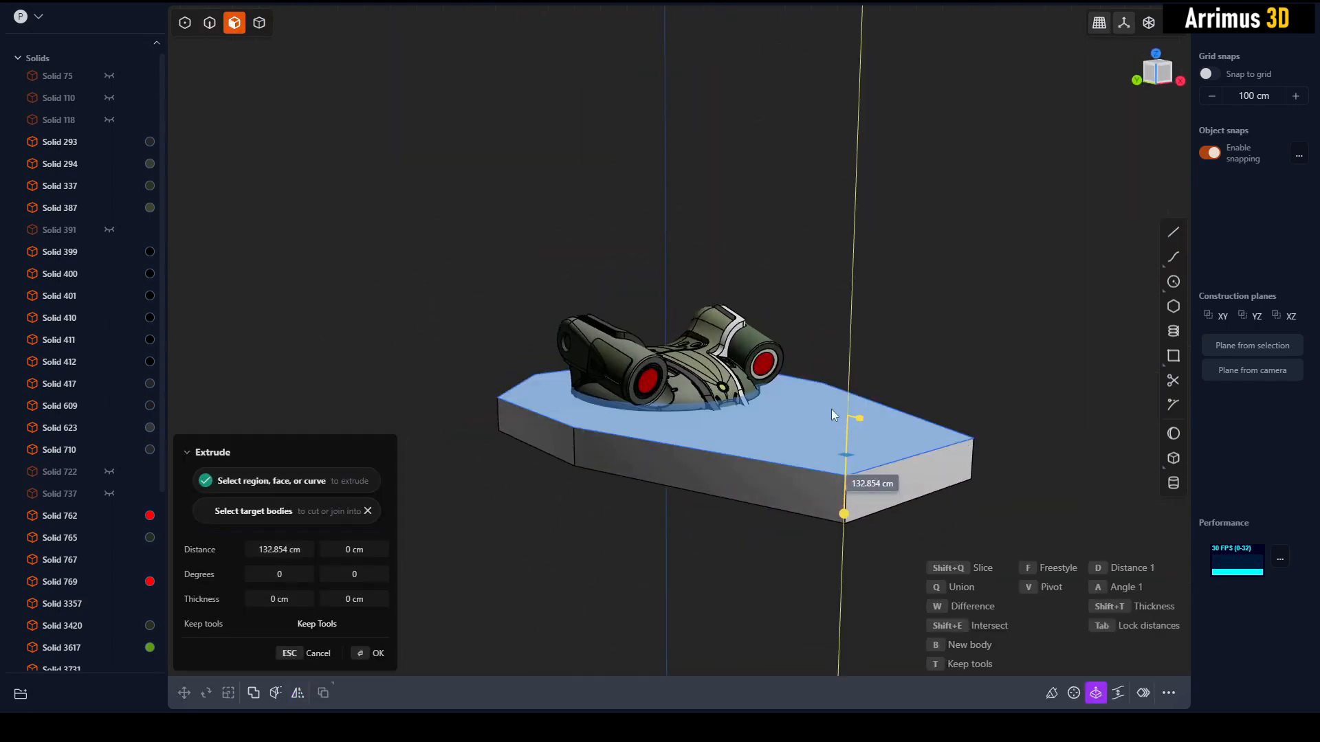
left_click(835, 452)
left_click(951, 360)
key("2")
left_click(930, 451)
key("Delete")
Move the hull slab straight down along Z, well clear of the model, to a centre height of about -577 cm.
left_click(900, 406)
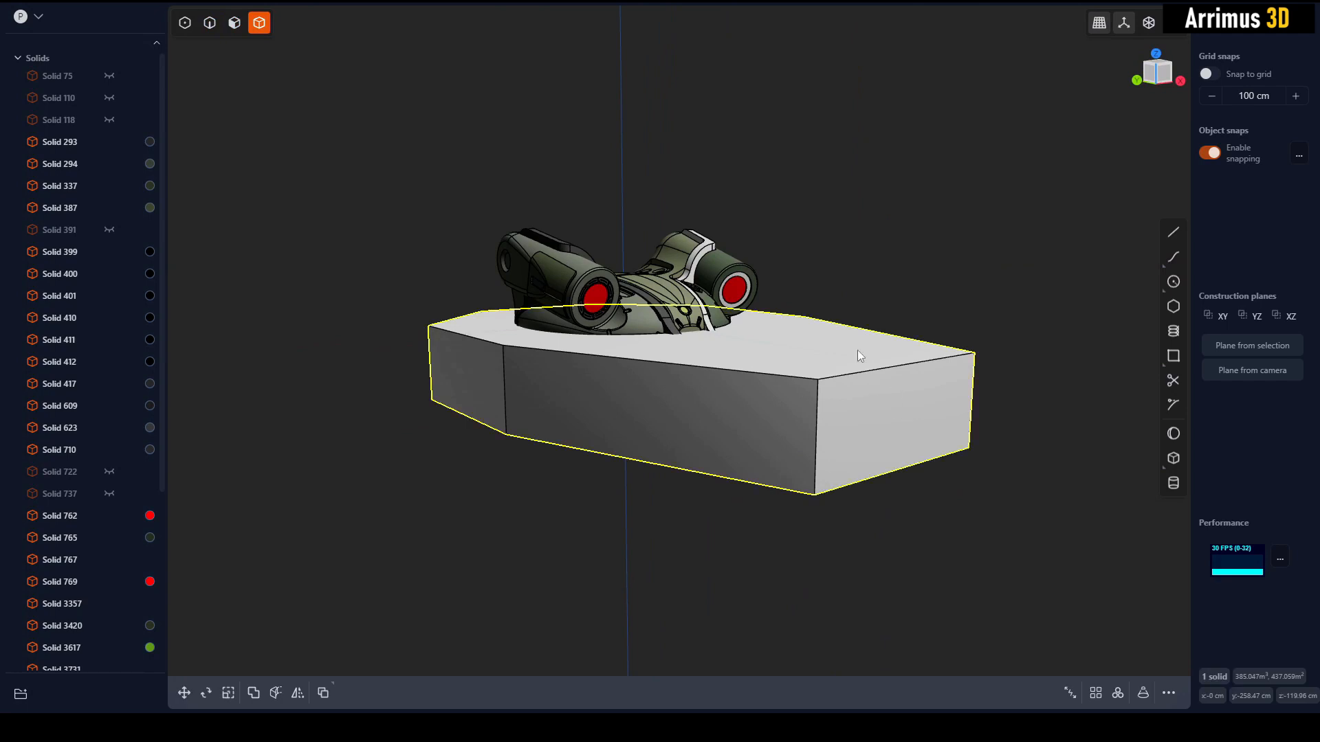
left_click(819, 378)
left_click(818, 375)
key("g")
key("z")
left_click(809, 400)
middle_click_drag(864, 336, 798, 330)
key("Escape")
left_click(1155, 79)
scroll(730, 336, "up", 2)
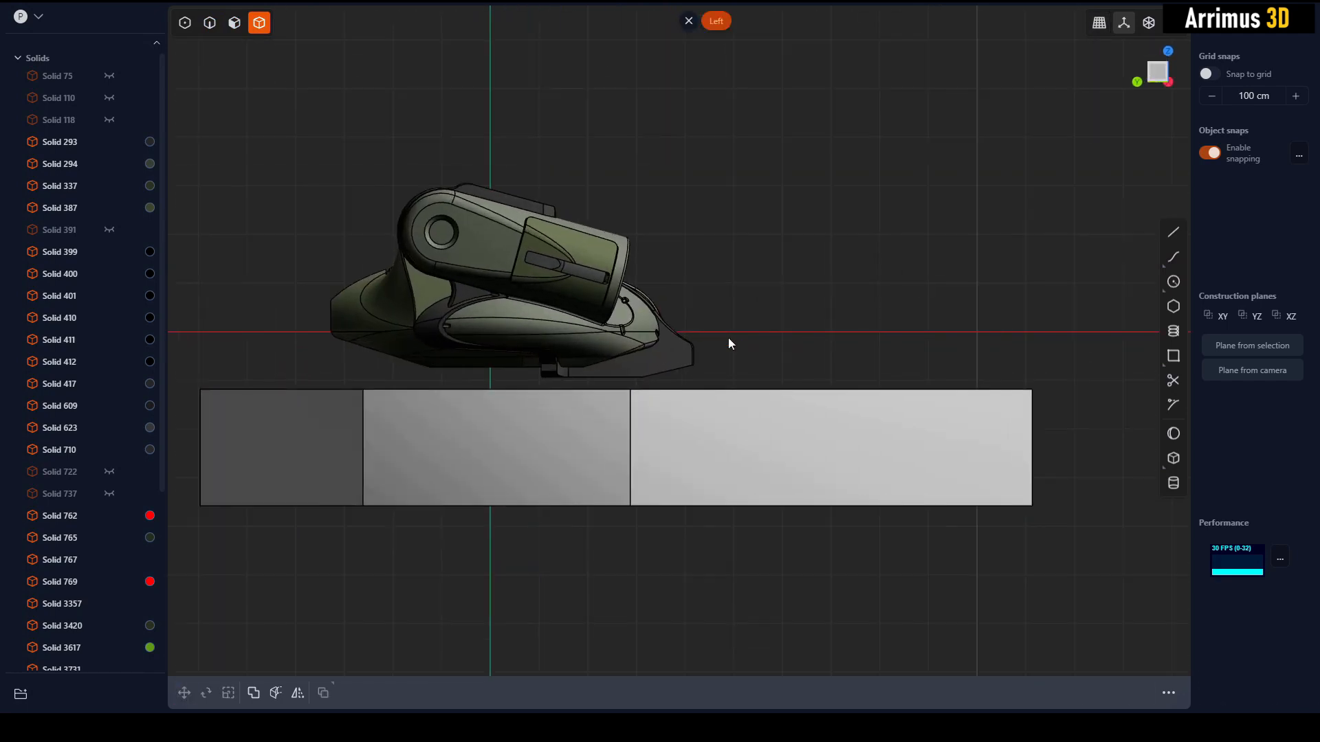
left_click(761, 394)
middle_click_drag(763, 377, 807, 324, "shift")
key("g")
key("z")
left_click(794, 348)
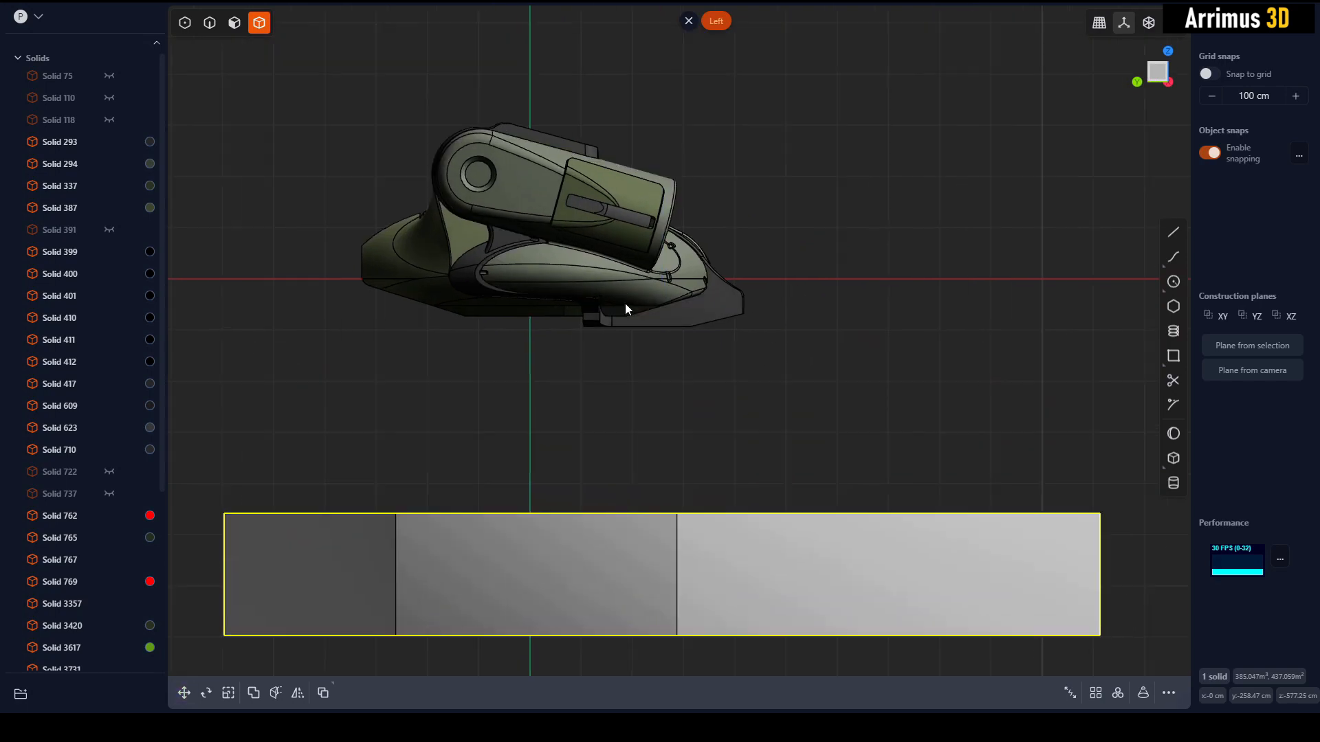
Draw a closed six-sided profile in the YZ plane just beneath the model, with a sloped underside and a sloped front top edge.
scroll(622, 305, "up", 5)
key("l")
middle_click_drag(581, 375, 587, 374, "shift")
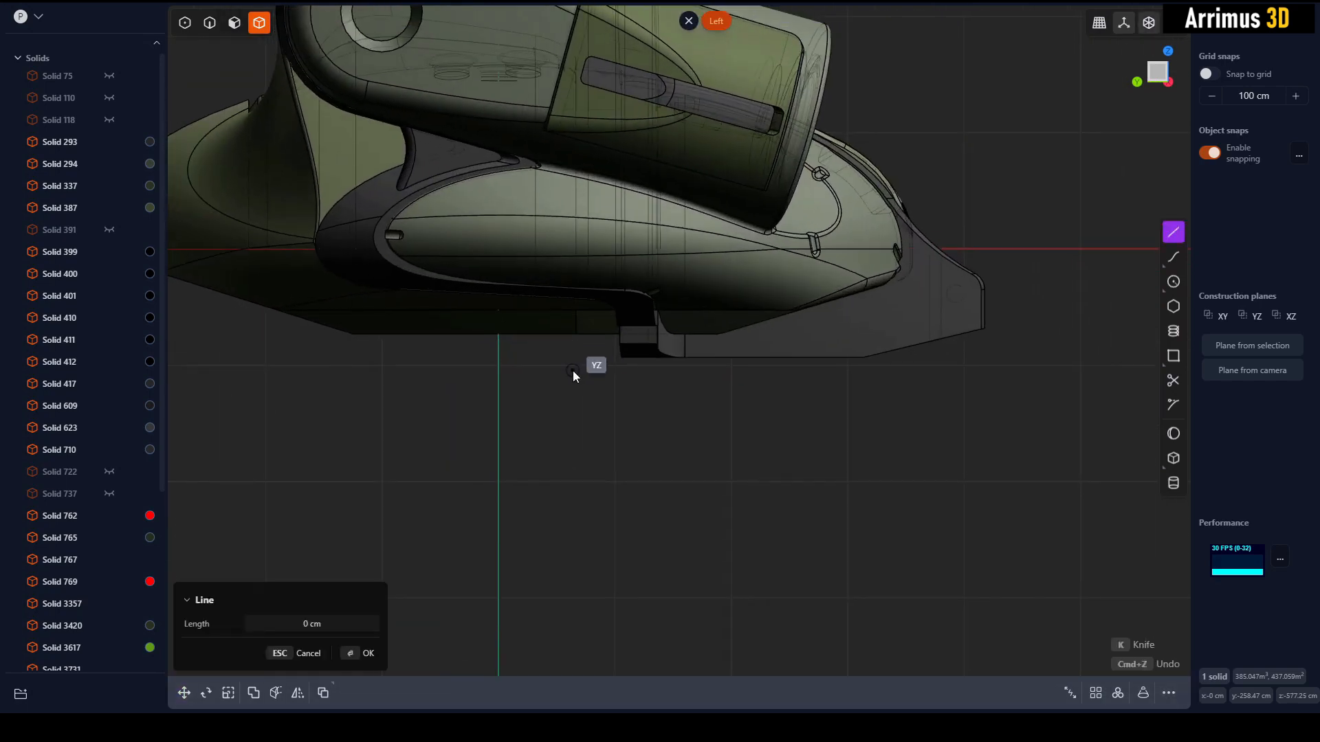
left_click(387, 351)
left_click(389, 445)
left_click(715, 573)
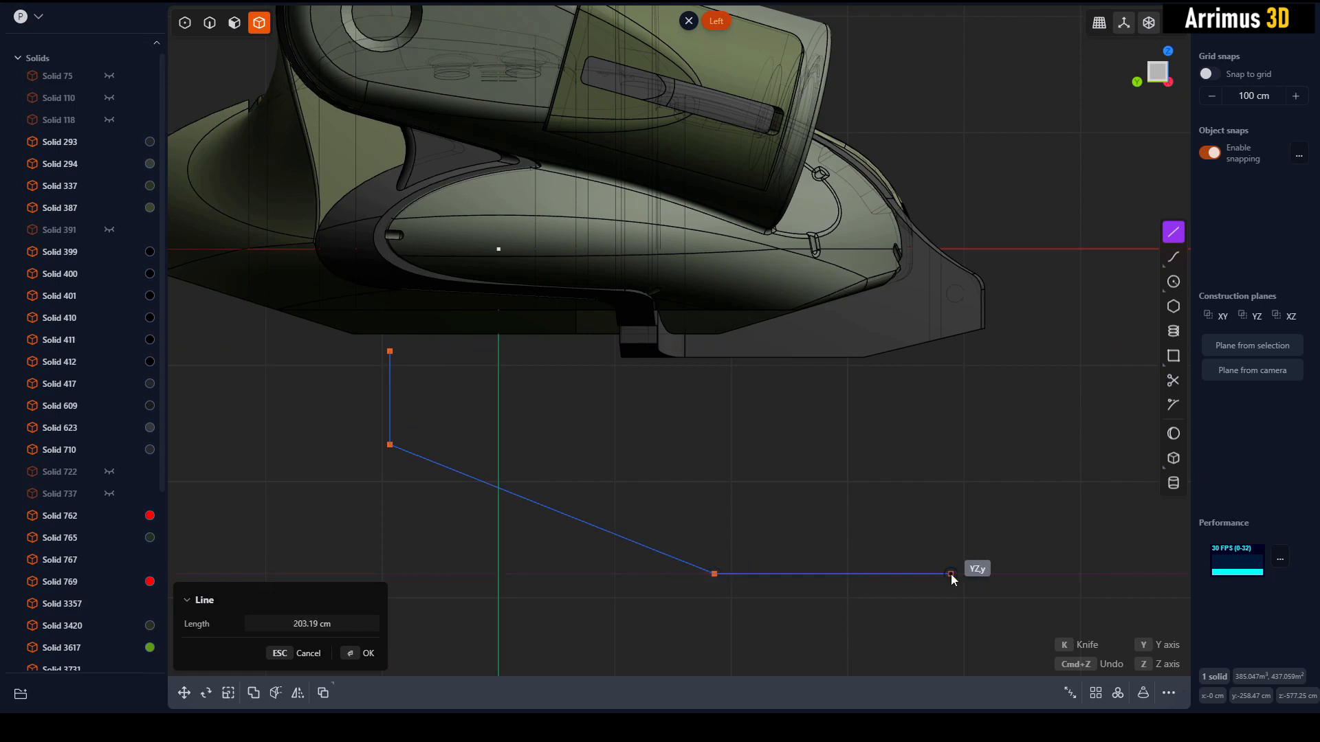
left_click(1013, 573)
left_click(1014, 434)
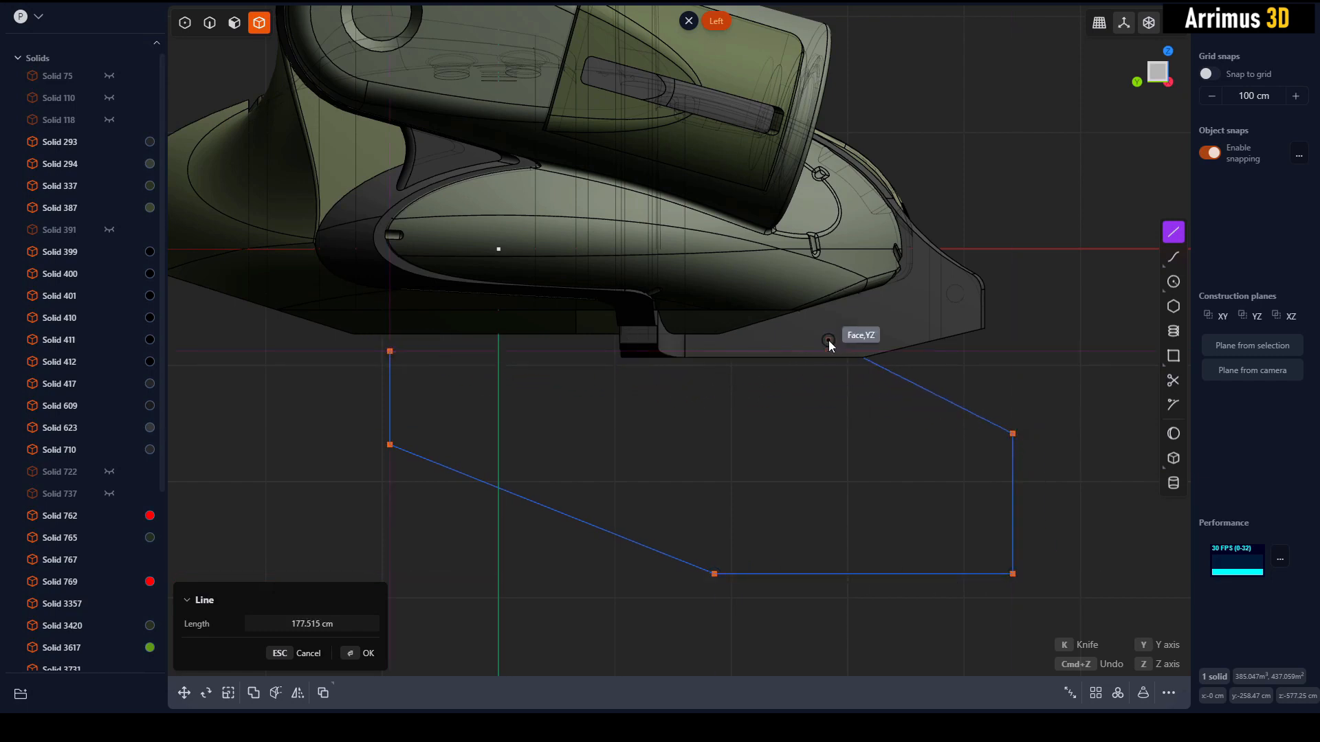
left_click(716, 351)
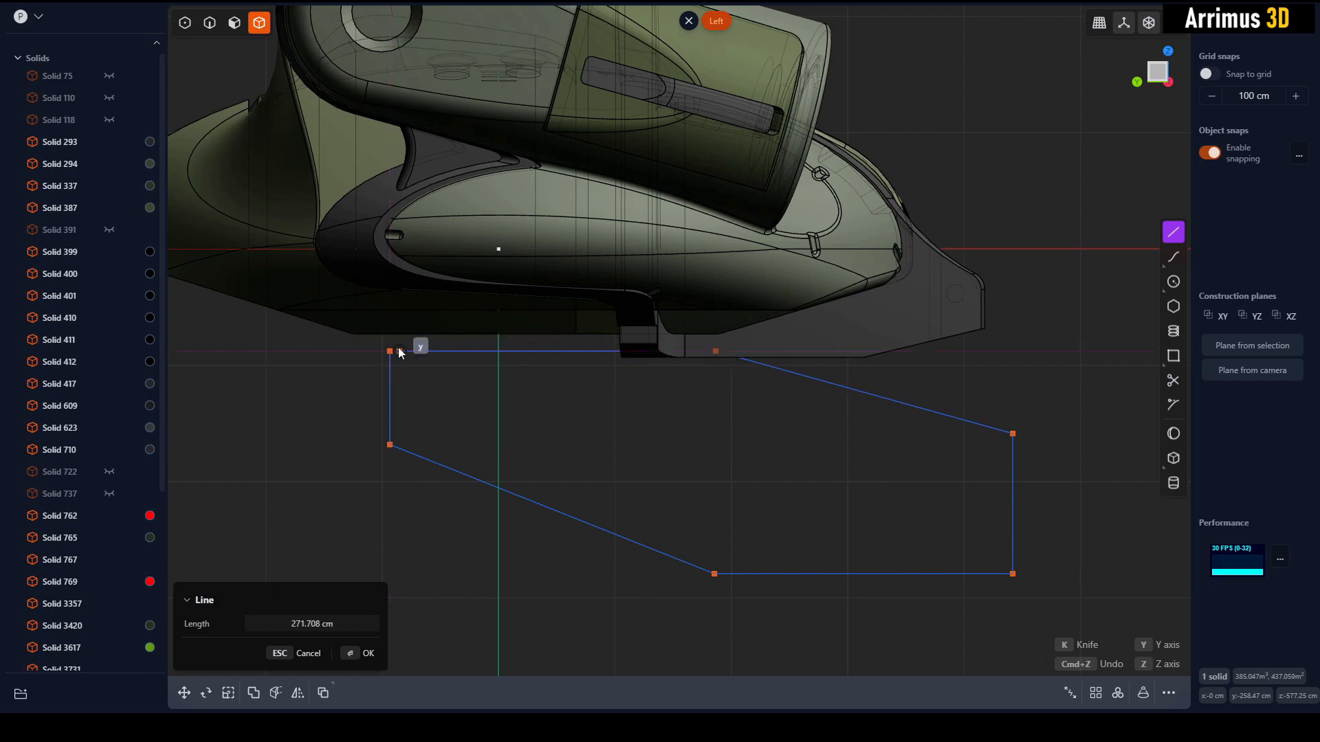
left_click(389, 351)
scroll(1050, 356, "down", 1)
key("3")
middle_click_drag(1051, 358, 949, 351)
scroll(917, 348, "down", 5)
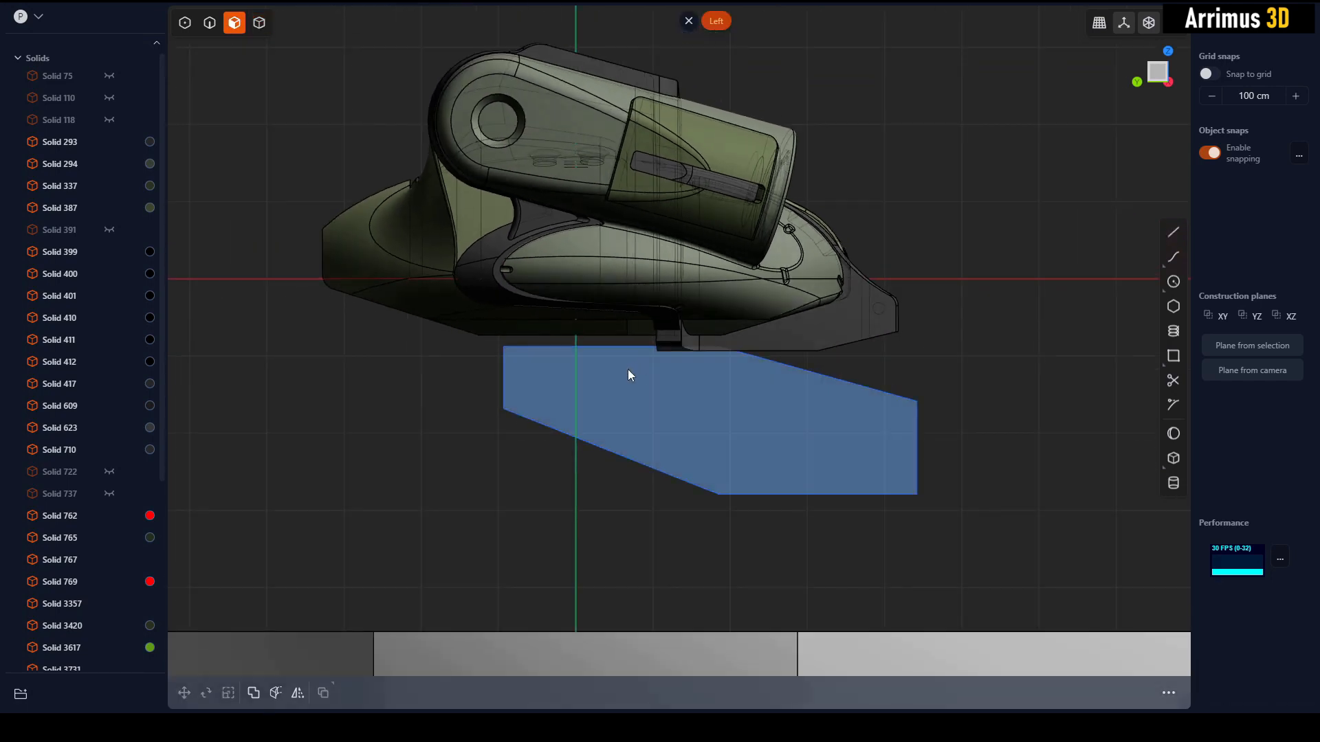
middle_click_drag(541, 383, 548, 383)
scroll(536, 410, "up", 5)
key("1")
left_click_drag(536, 411, 503, 313)
left_click_drag(1078, 360, 1007, 545)
middle_click_drag(1034, 455, 766, 458)
key("g")
key("y")
key("Escape")
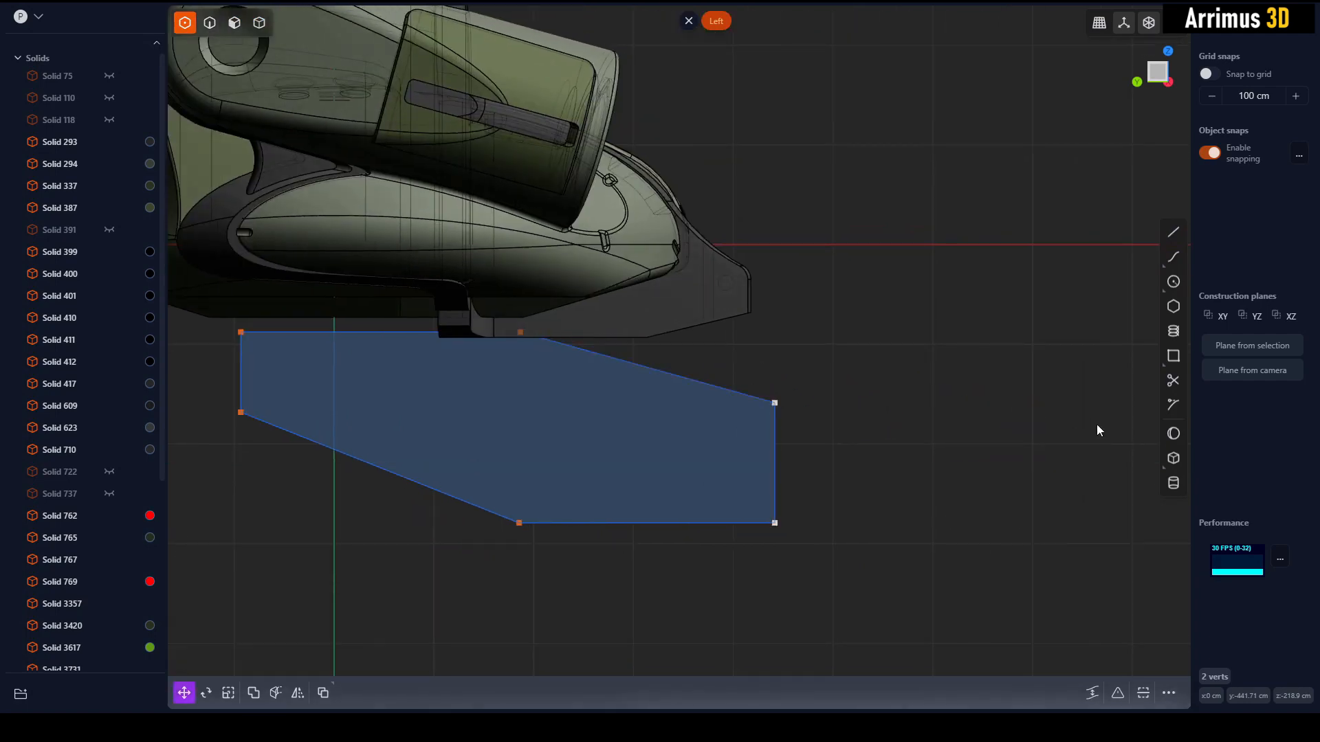
Extrude the six-sided profile sideways by about 79 cm into a block and delete the leftover profile curve.
mouse_move(1096, 424)
middle_mouse_down()
mouse_move(789, 418)
mouse_move(811, 415)
middle_mouse_up()
key("3")
left_click(790, 418)
key("e")
left_click(736, 429)
right_click(737, 429)
key("2")
left_click(921, 464)
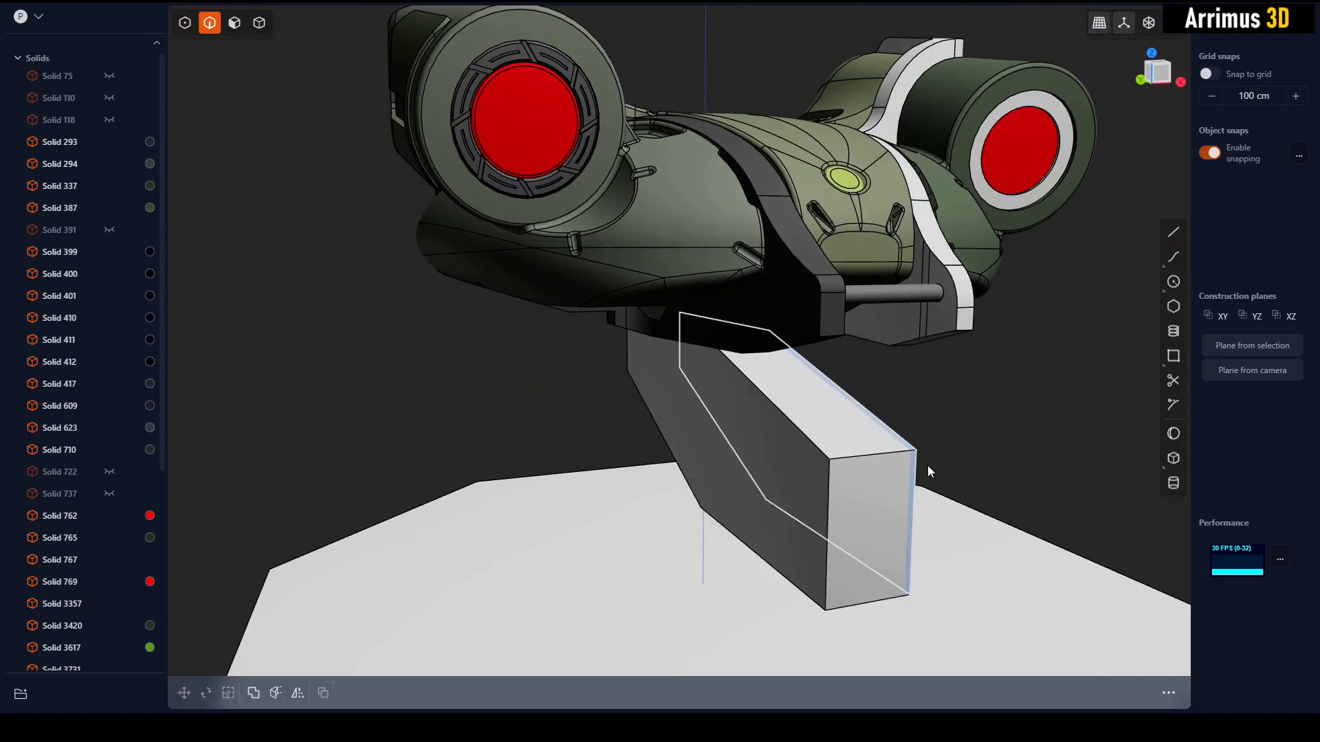
key("Delete")
Mirror the new block across the X axis with the halves merged into one solid.
middle_click_drag(927, 464, 839, 438)
key("3")
key("4")
left_click(788, 440)
key("alt+x")
key("x")
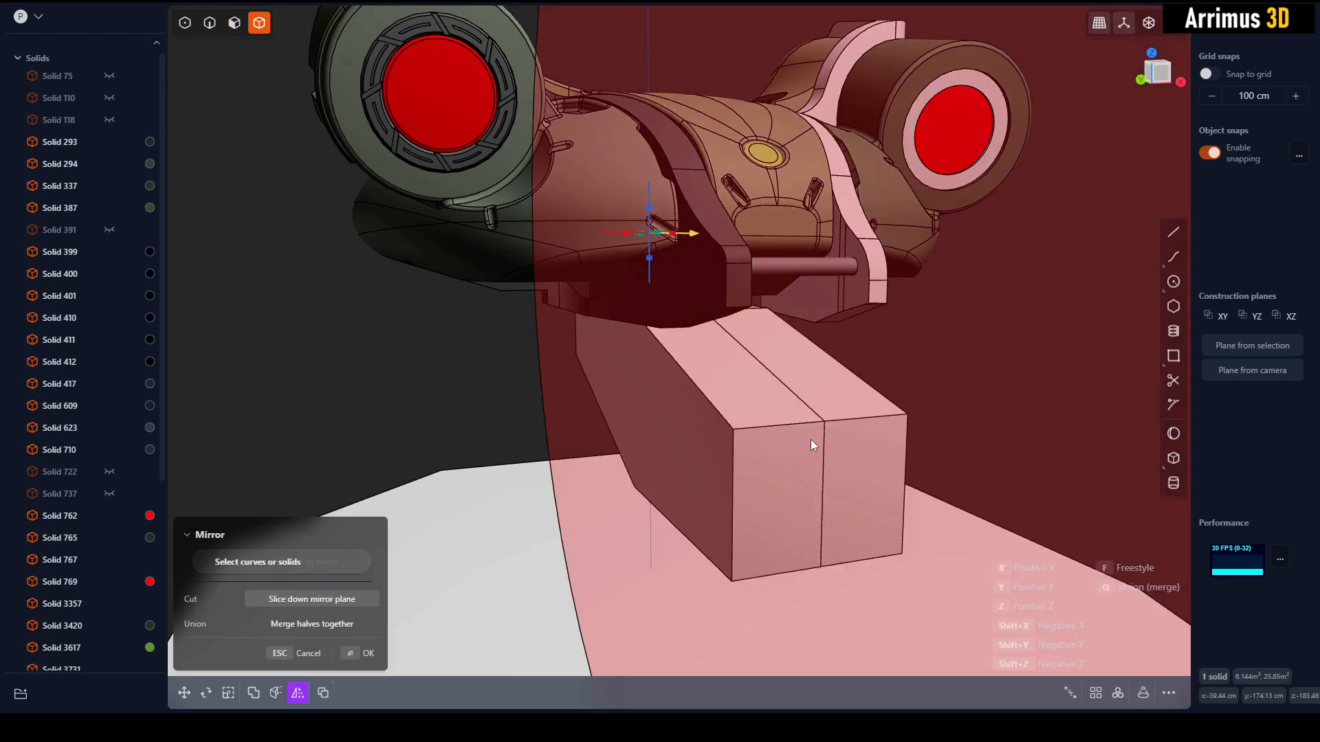
key("q")
right_click(967, 389)
Assign the neck block a material with a very dark grey colour.
middle_click_drag(967, 389, 880, 369)
left_click(724, 430)
key("m")
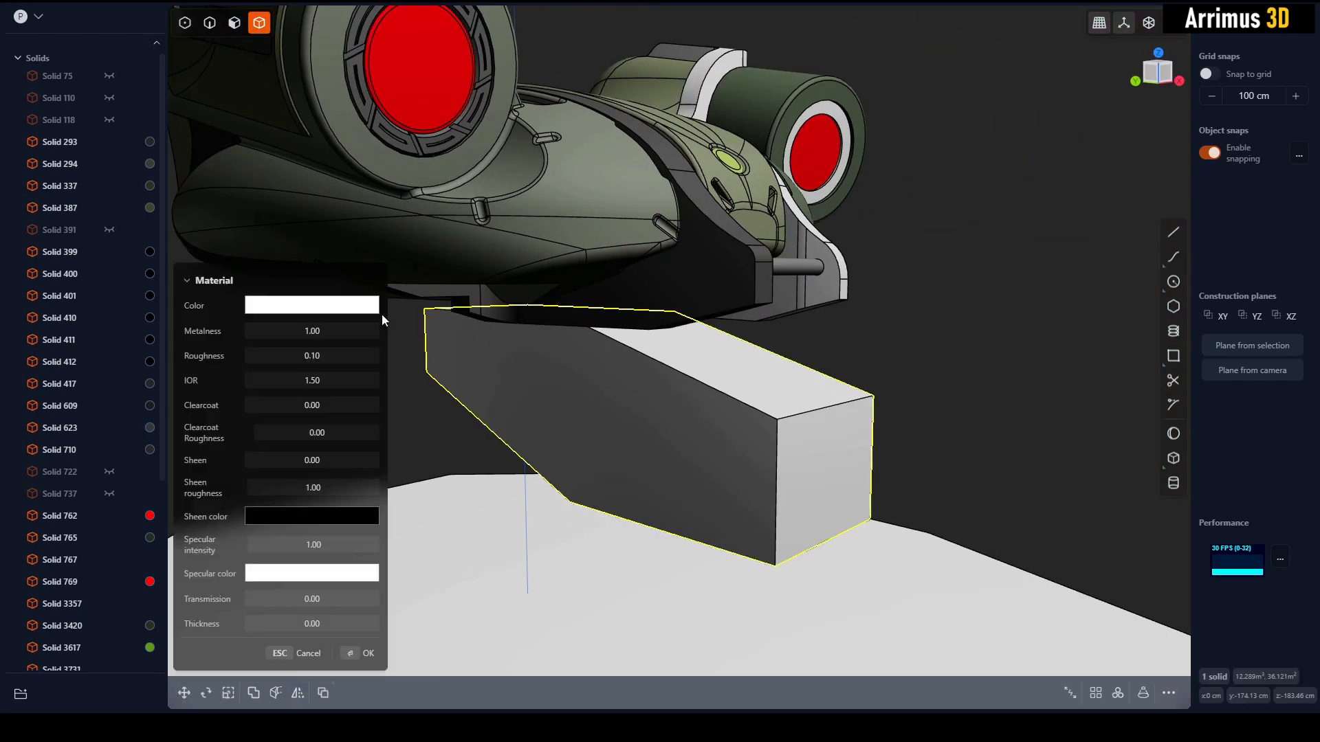
left_click(337, 307)
left_click_drag(261, 371, 245, 398)
right_click(573, 391)
Offset one side face of the dark neck block inward in two passes, about 25 cm in total.
middle_click_drag(790, 372, 894, 323)
scroll(695, 381, "up", 2)
left_click(835, 444)
key("3")
left_click(777, 374)
key("d")
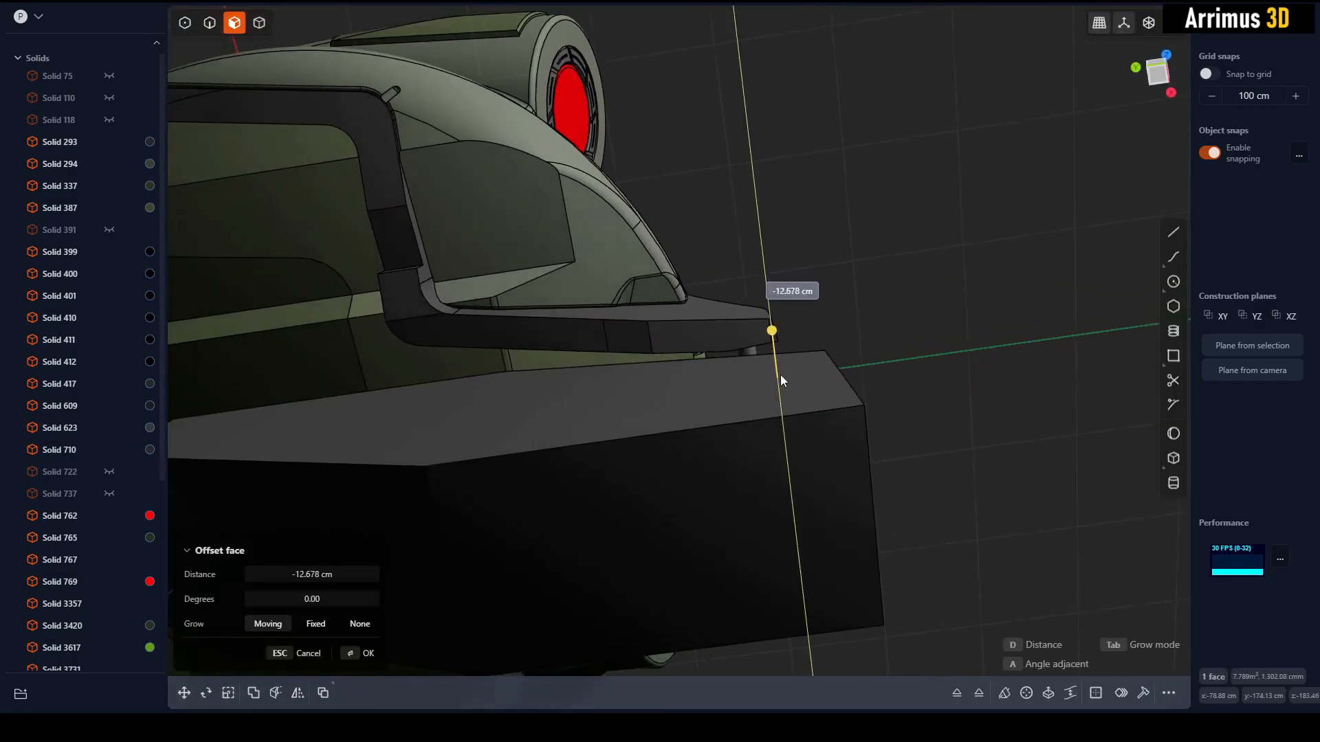
left_click(781, 375)
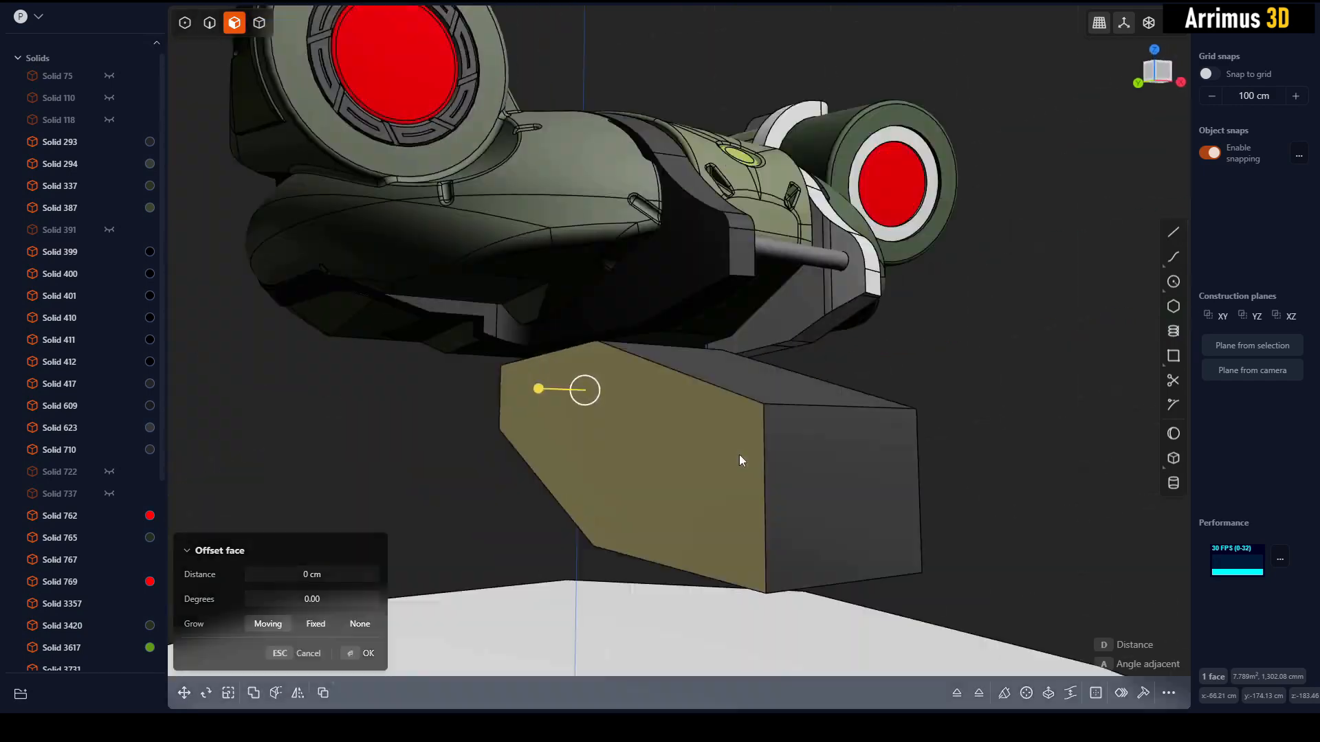
middle_click_drag(740, 456, 682, 468)
key("d")
left_click(690, 462)
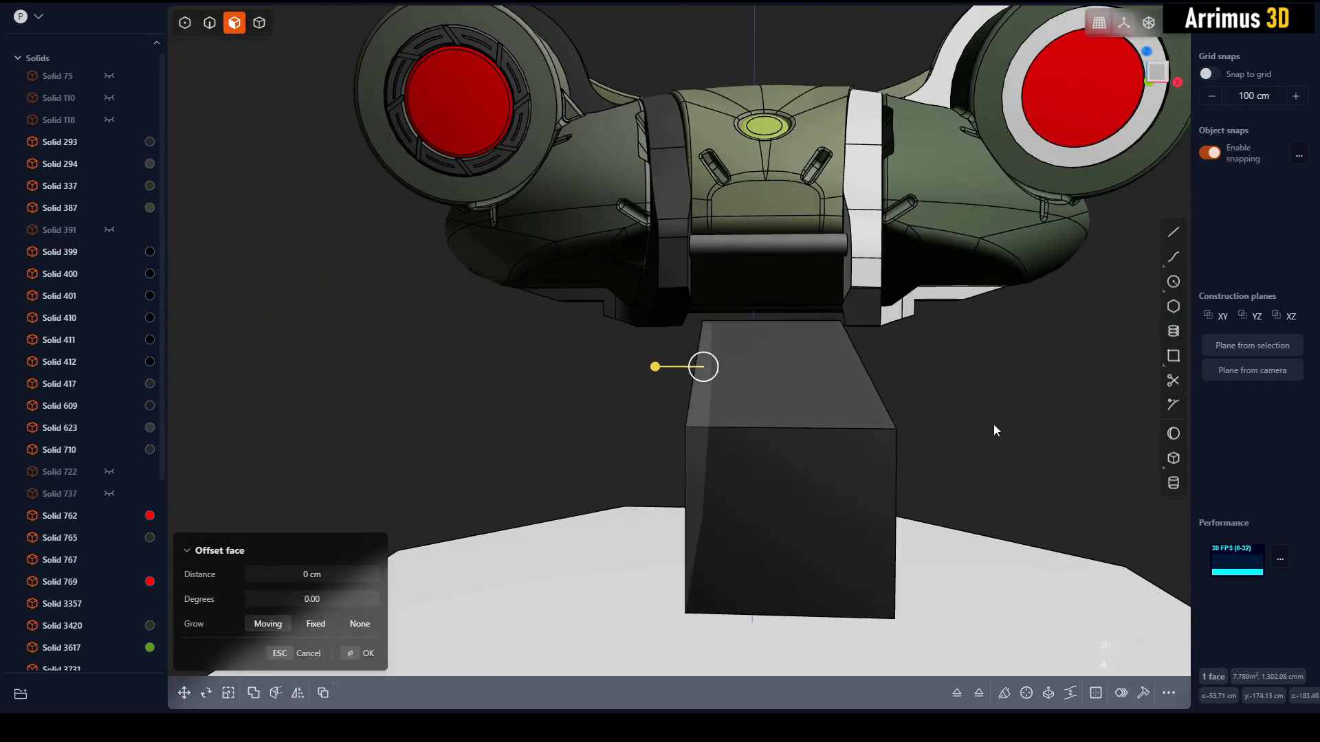
Mirror the narrowed neck block across the X axis, merging the halves so both sides match.
key("4")
left_click(820, 417)
key("alt+x")
key("x")
key("Return")
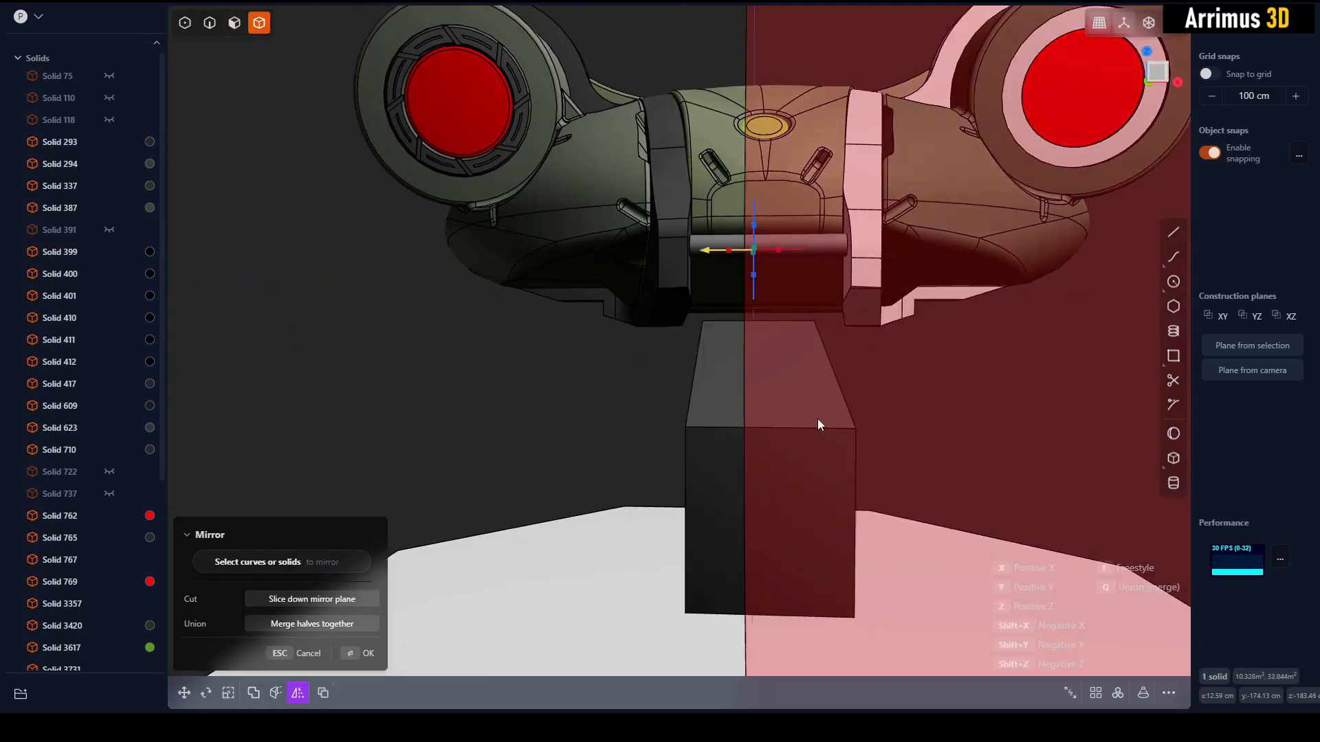
Raise the hull slab along Z to meet the dark neck block, with its top face at about -294.5 cm.
middle_click_drag(912, 398, 883, 271)
scroll(883, 271, "down", 5)
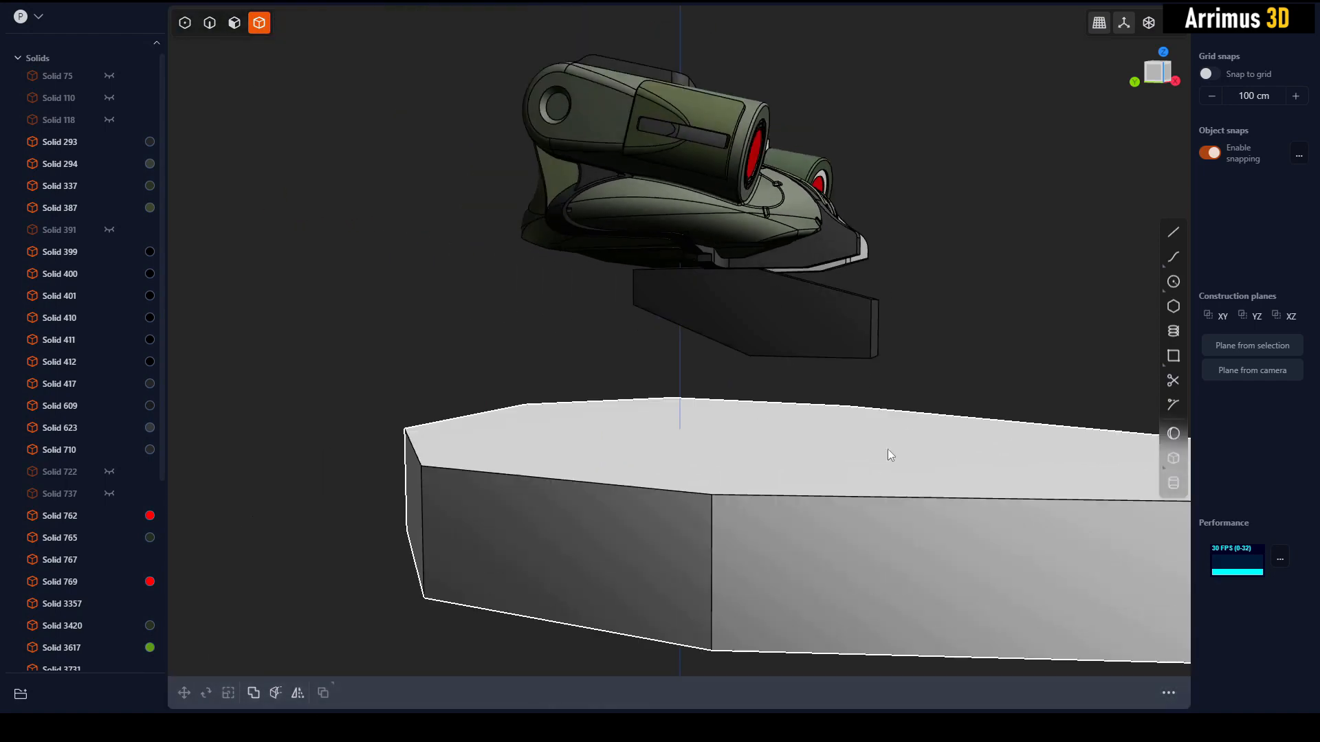
left_click(889, 453)
middle_click_drag(897, 425, 851, 454, "shift")
key("g")
key("z")
key("Return")
Chamfer the two straight middle side edges of the hull's top face by about 120 cm.
key("2")
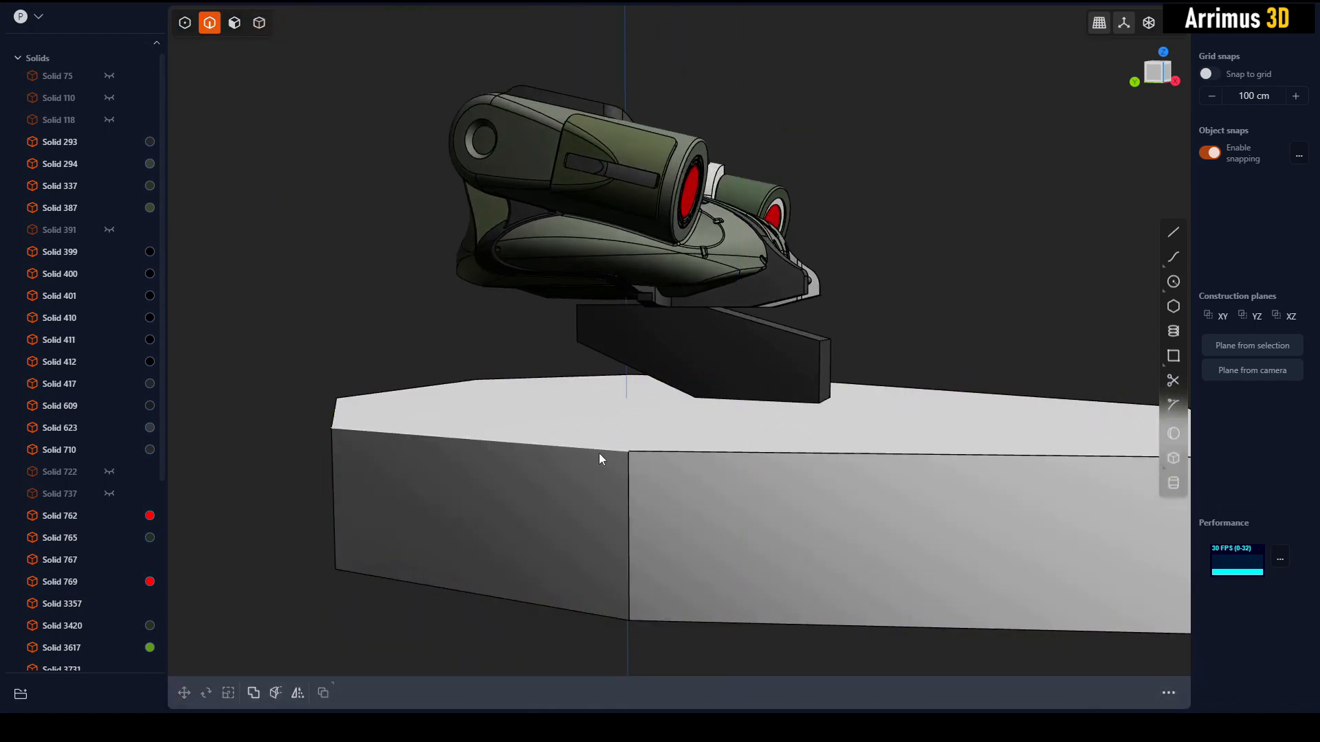
left_click(598, 451)
key("b")
middle_click_drag(962, 295, 927, 374)
left_click(946, 345)
middle_click_drag(829, 387, 880, 330)
key("c")
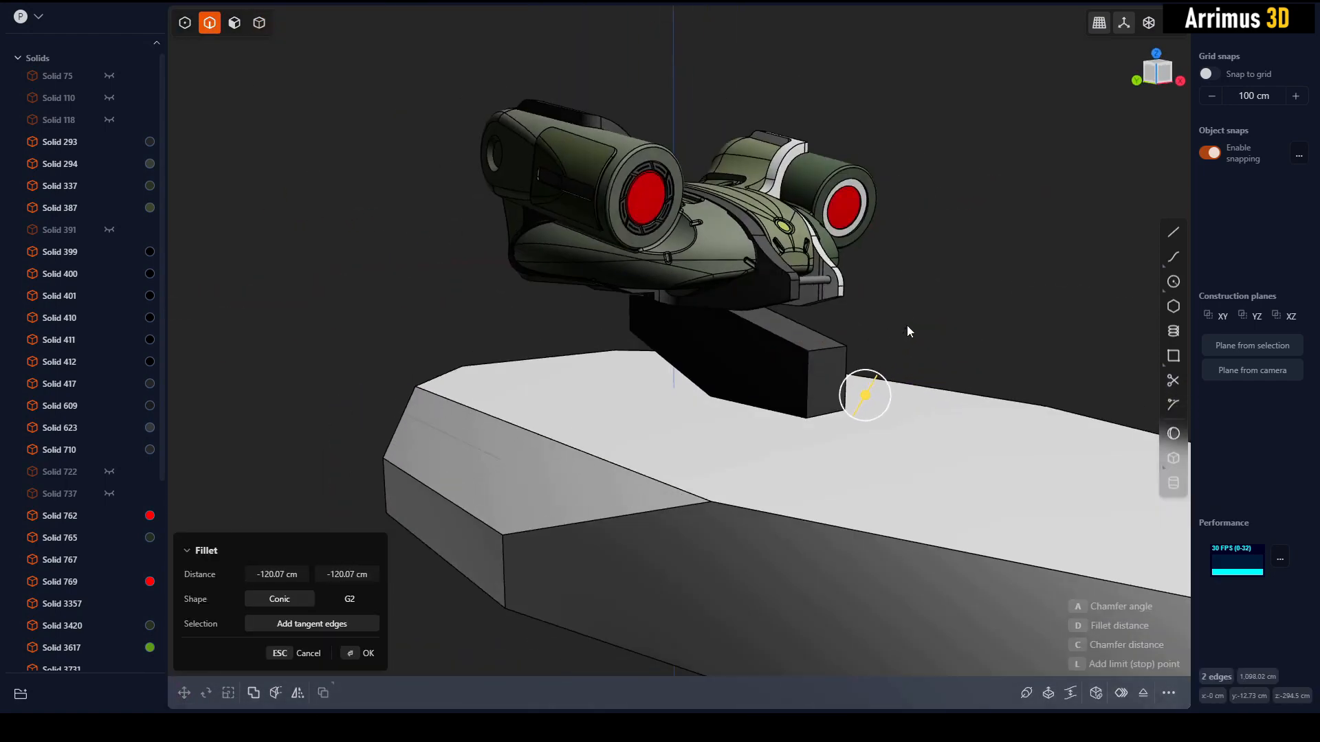
key("Return")
Chamfer the two tapering front side edges of the hull's top face by about 80 cm.
scroll(906, 324, "down", 2)
middle_click_drag(990, 451, 812, 377, "shift")
left_click(733, 402)
key("b")
key("d")
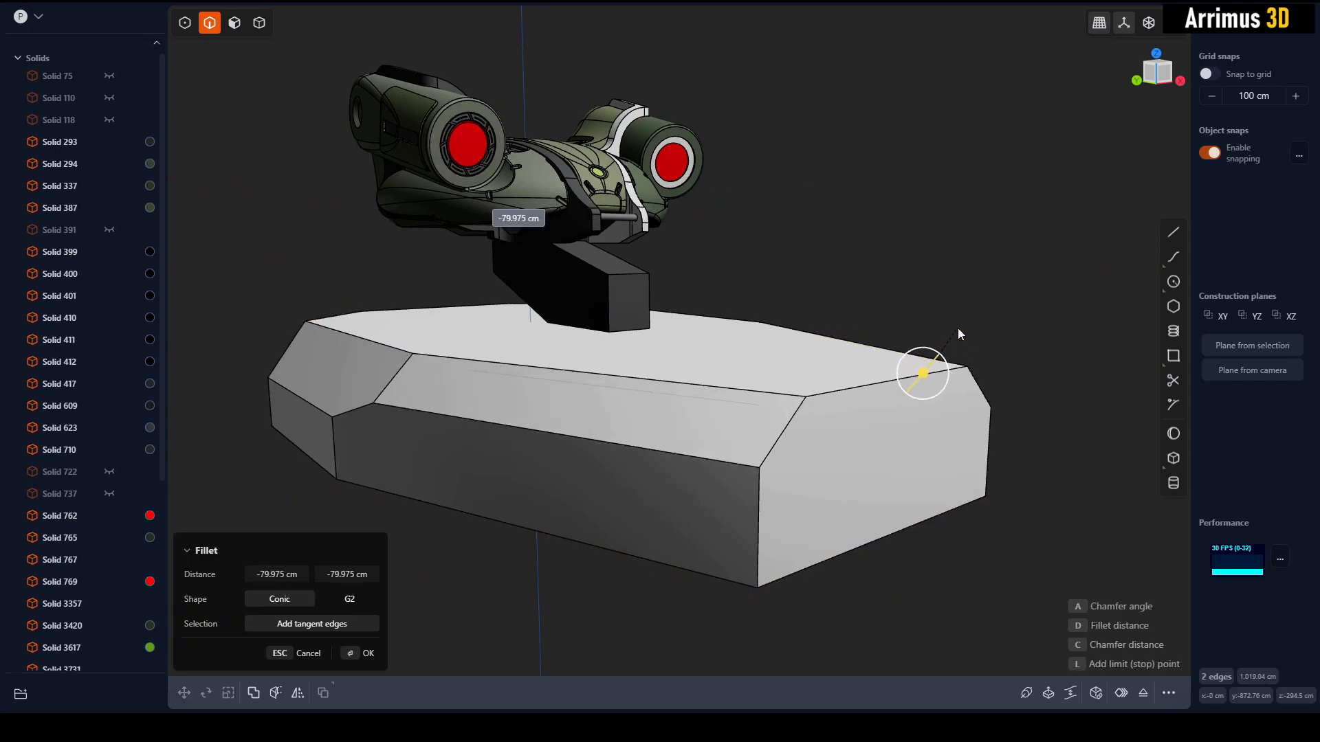
key("Return")
Draw a line across the hull's top face between its opposite side corners and scale it to overshoot both sides.
middle_click_drag(987, 312, 774, 361)
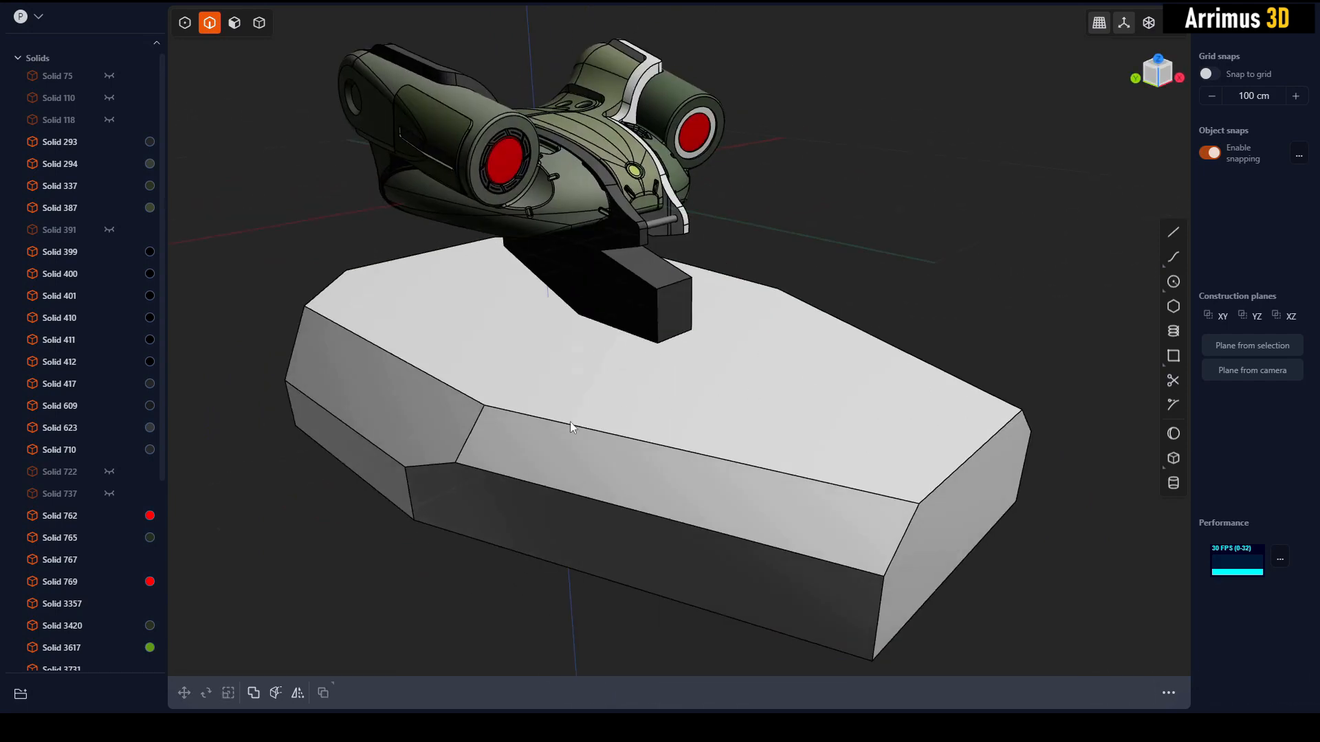
key("l")
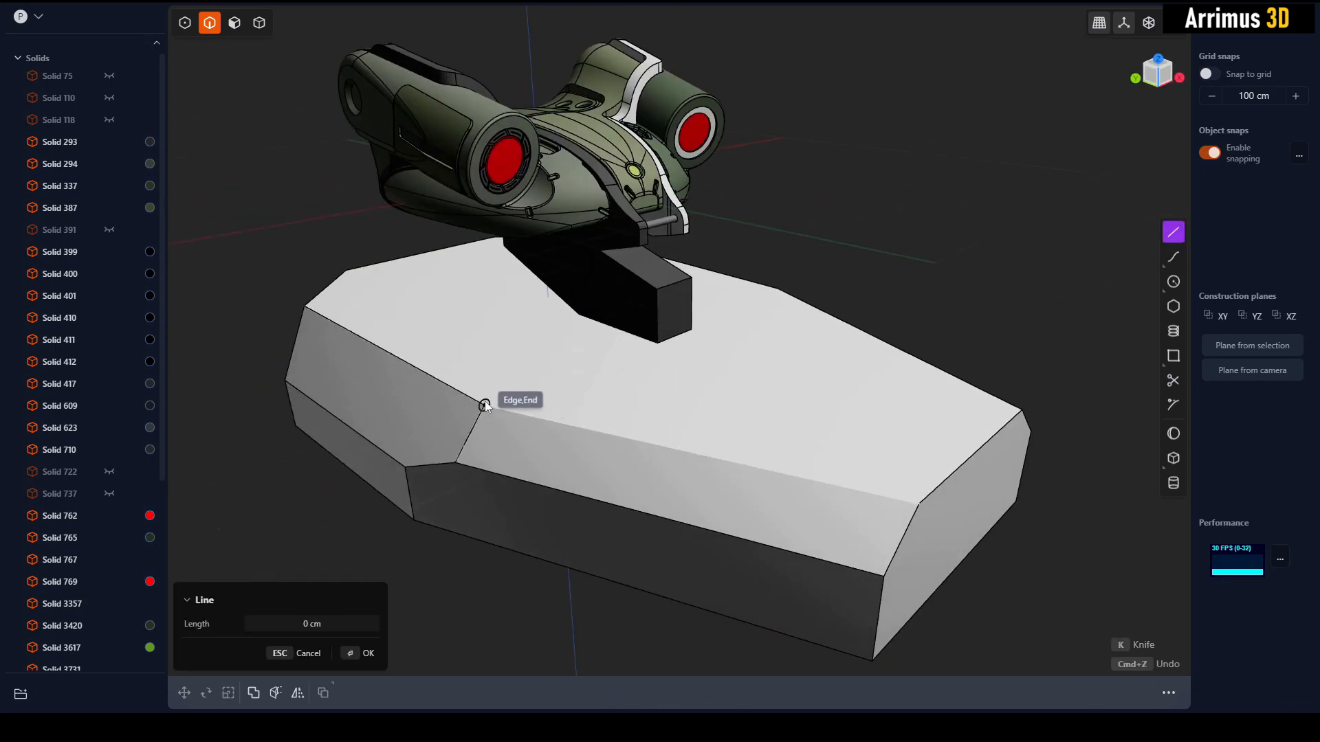
left_click(485, 406)
middle_click_drag(852, 297, 816, 315)
left_click(811, 289)
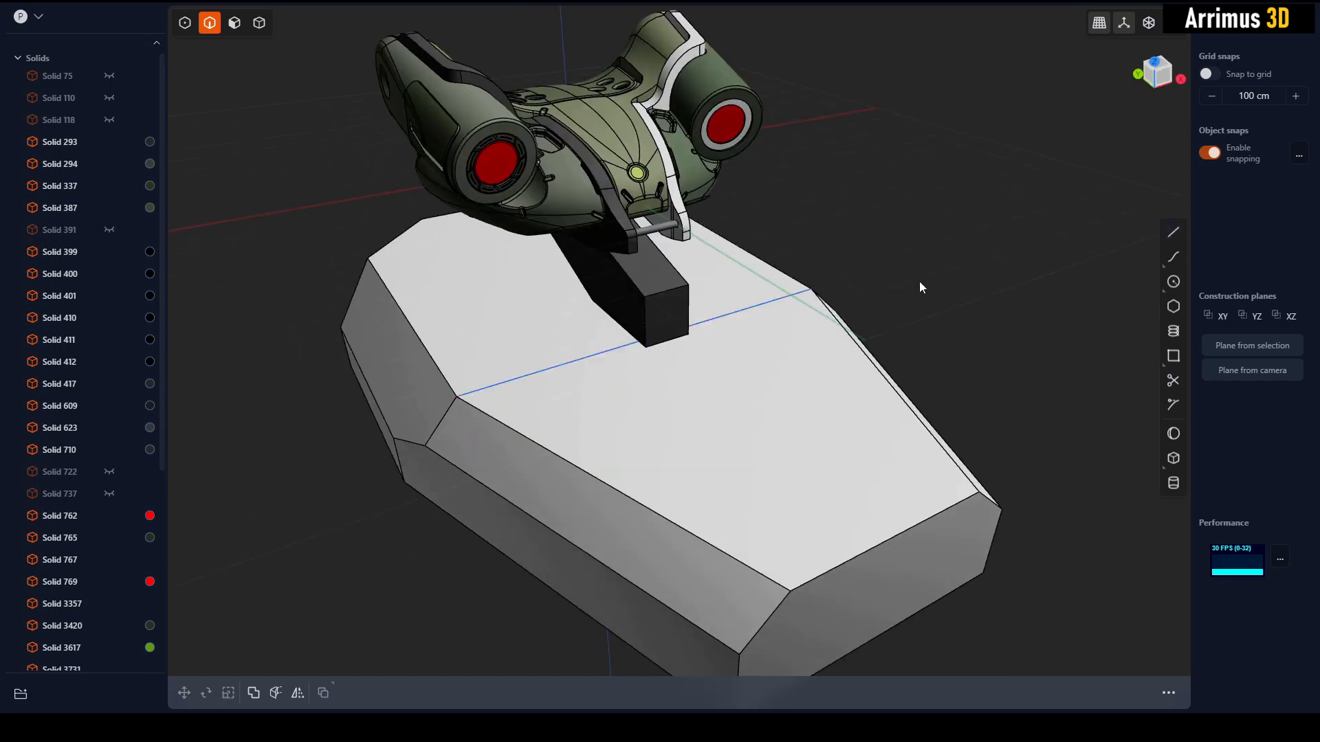
left_click(571, 364)
key("s")
left_click(901, 192)
Cut the hull with the crosswise line into a rear and a front piece.
key("4")
left_click(687, 391)
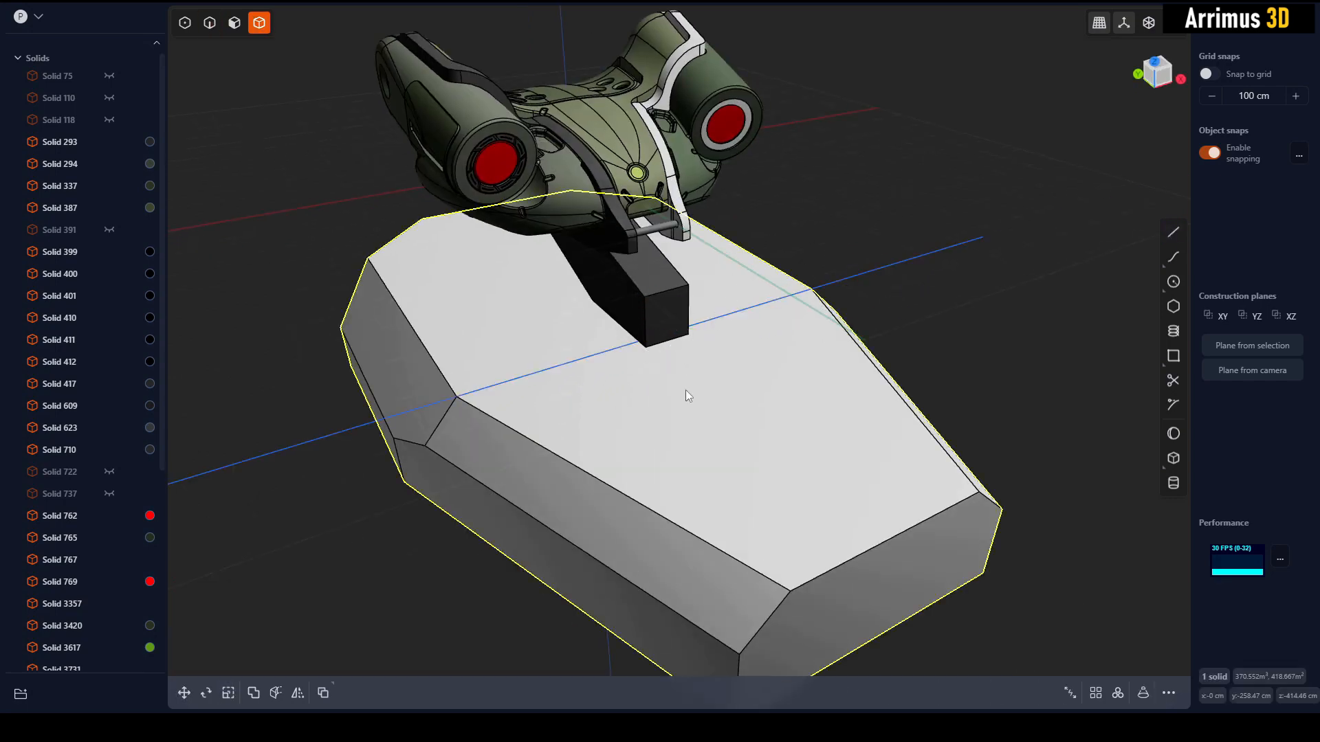
key("c")
left_click(855, 275)
right_click(855, 275)
left_click(944, 294)
Rotate the front piece's top face about 7.1° downward, pivoting on the crosswise line.
middle_click_drag(722, 414, 777, 390)
key("3")
left_click(773, 396)
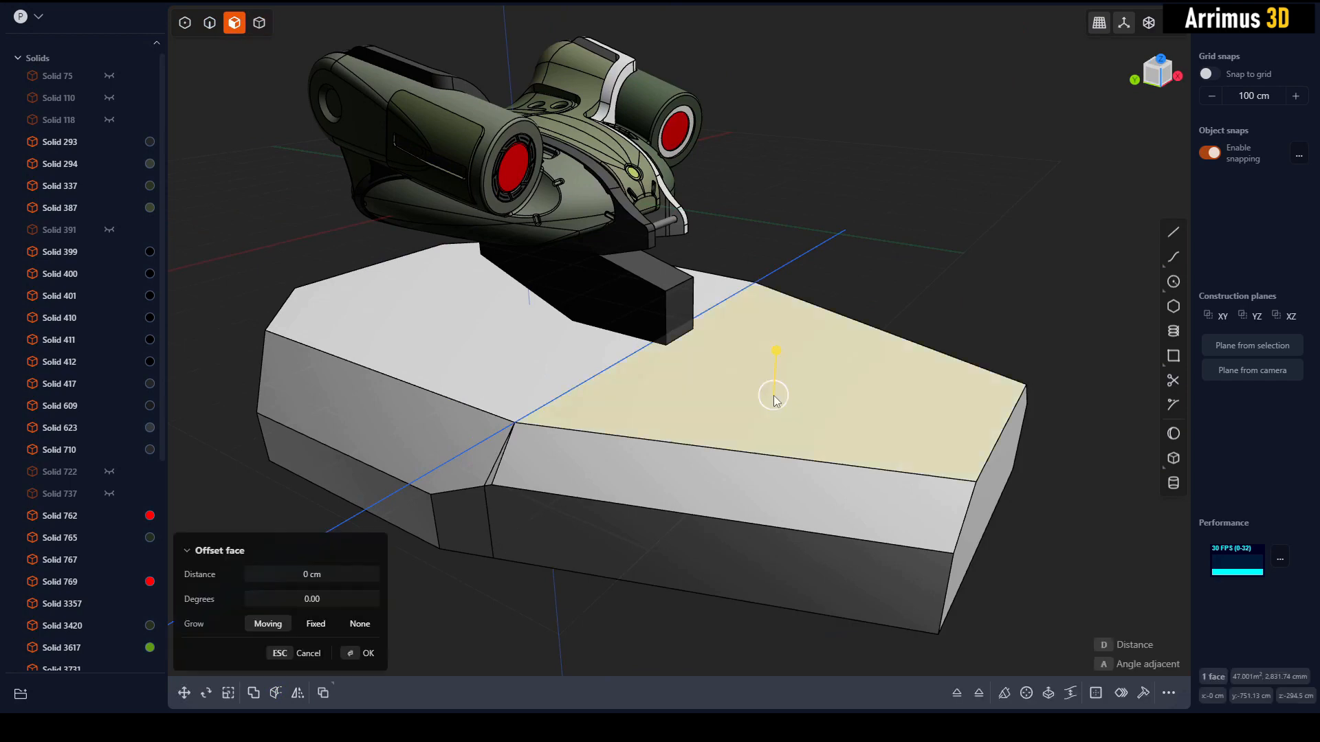
key("r")
key("v")
left_click(622, 361)
key("z")
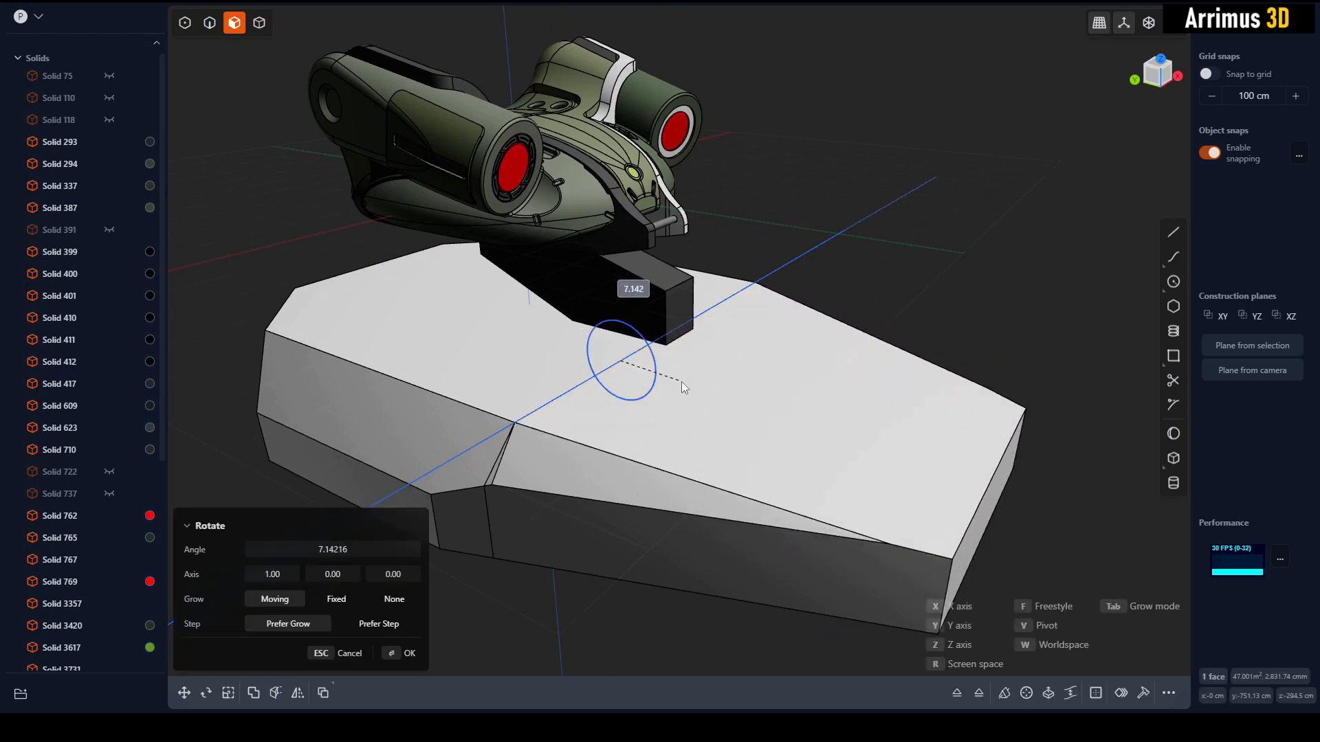
left_click(682, 382)
right_click(744, 381)
Union the rear and front hull pieces into one solid.
key("4")
left_click(568, 398)
left_click(716, 427, "shift")
key("q")
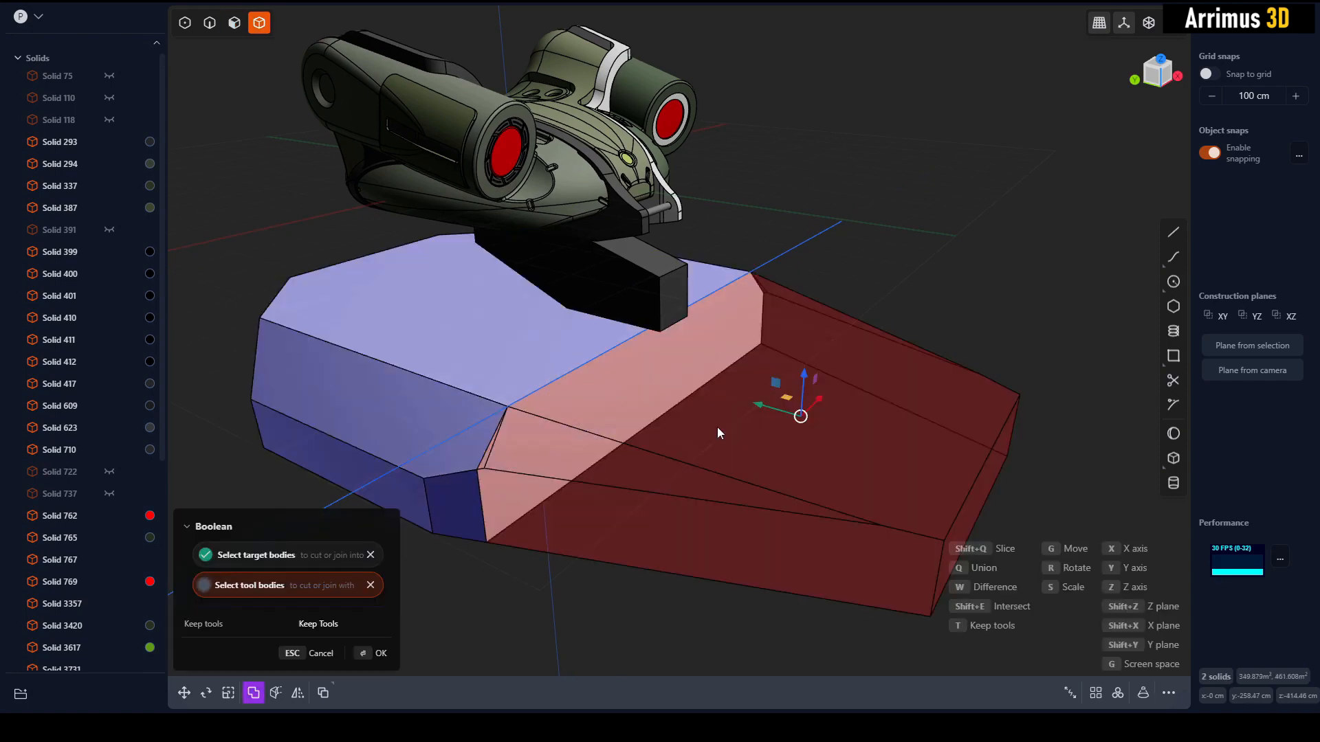
key("q")
right_click(716, 427)
left_click(926, 320)
Delete the crosswise cutting line from the hull.
key("2")
left_click(619, 345)
key("x")
scroll(721, 390, "down", 2)
key("3")
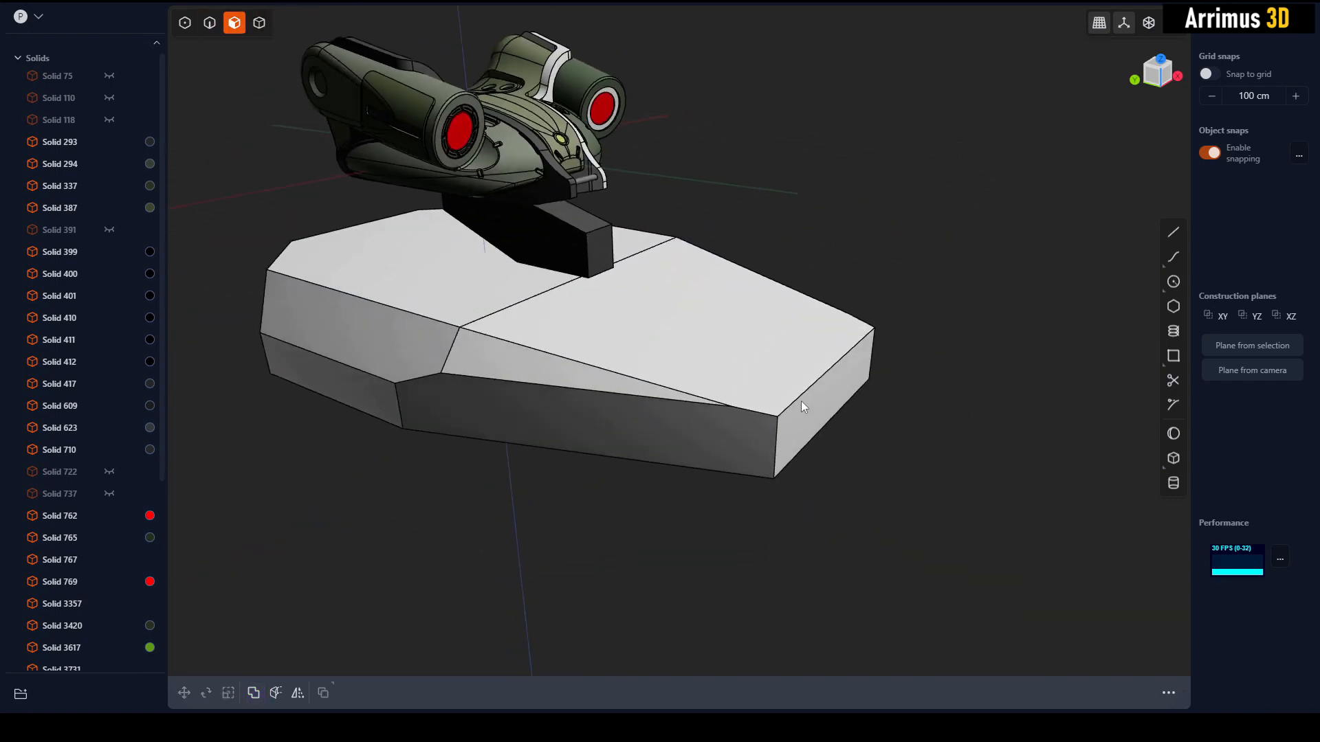
left_click(811, 412)
key("d")
key("Escape")
left_click(946, 328)
middle_click_drag(946, 328, 827, 411)
left_click(826, 410)
left_click(860, 315)
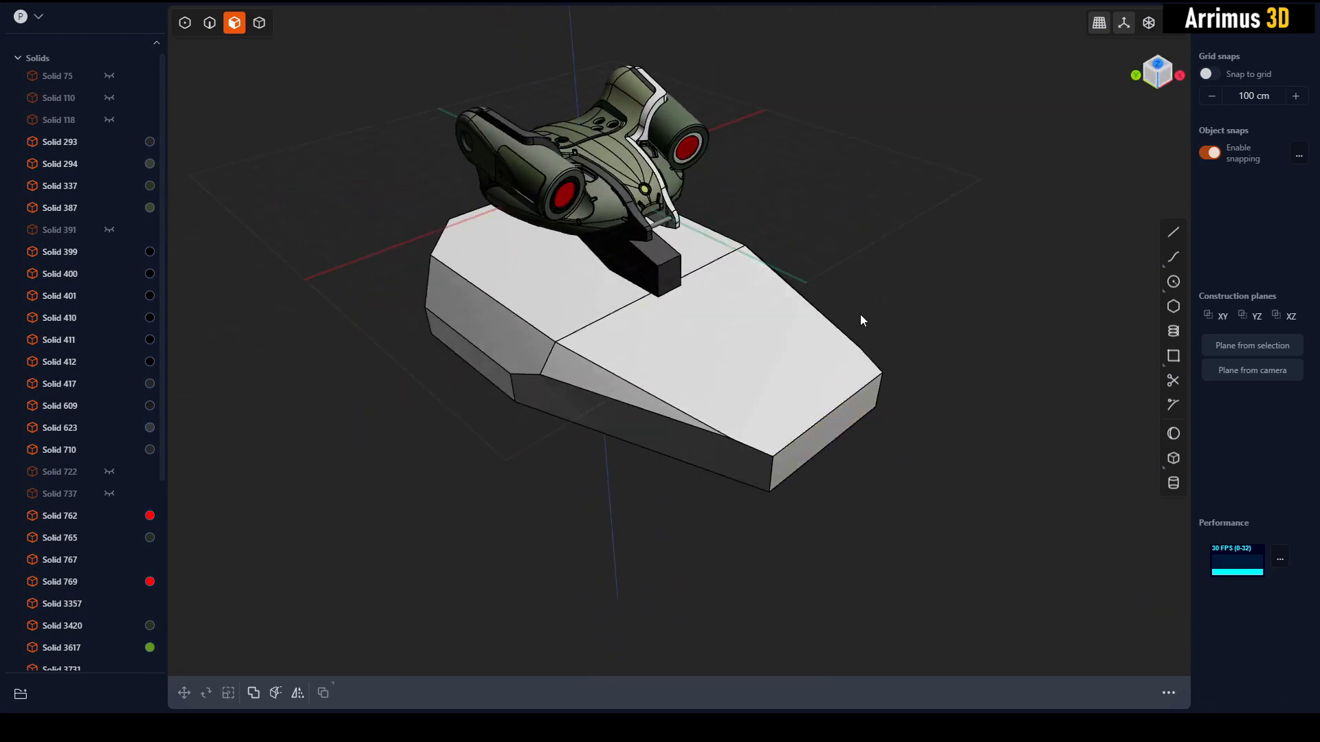
middle_click_drag(860, 315, 810, 426)
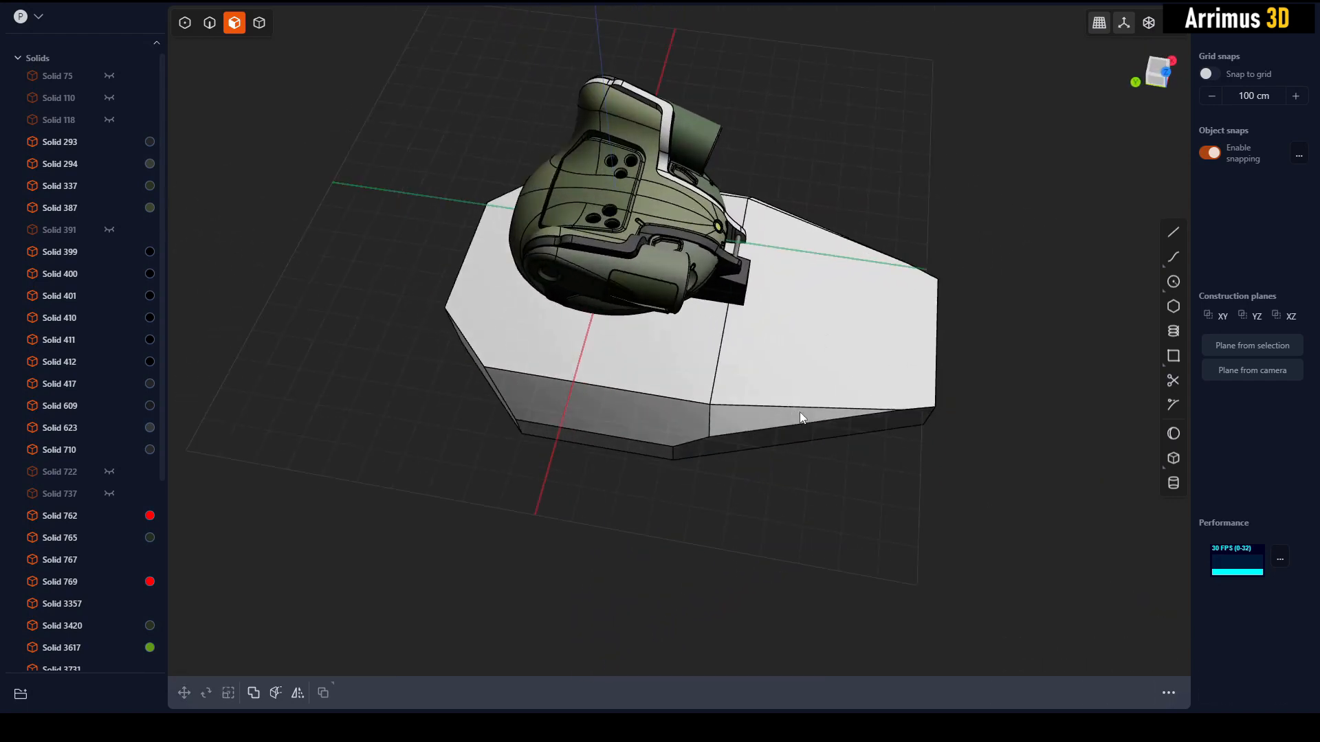
scroll(797, 419, "up", 2)
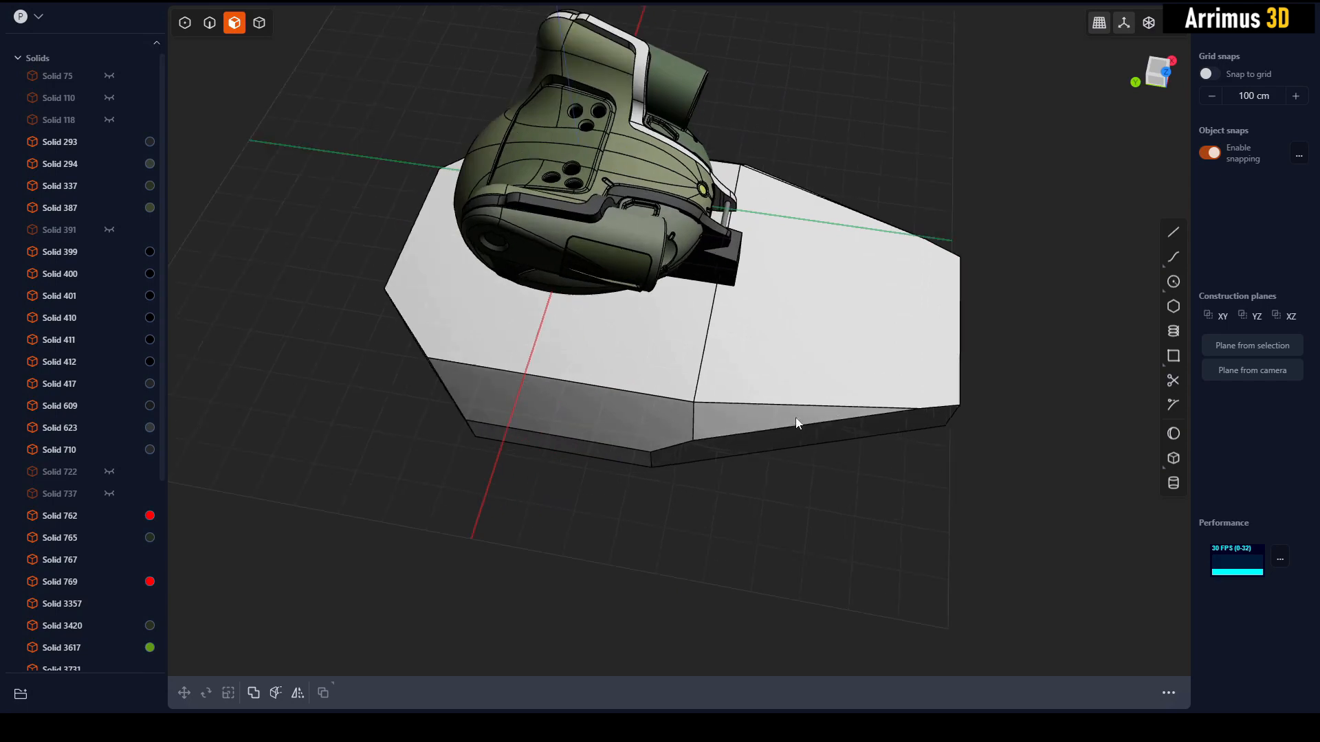
Unhide all solids and duplicate the spare round-ended cylinder, moving the copy horizontally over to the hull's side.
key("alt+h")
middle_click_drag(798, 423, 633, 420)
scroll(791, 464, "down", 3)
key("4")
left_click(457, 225)
middle_click_drag(456, 229, 513, 284)
scroll(513, 283, "down", 1)
key("shift+d")
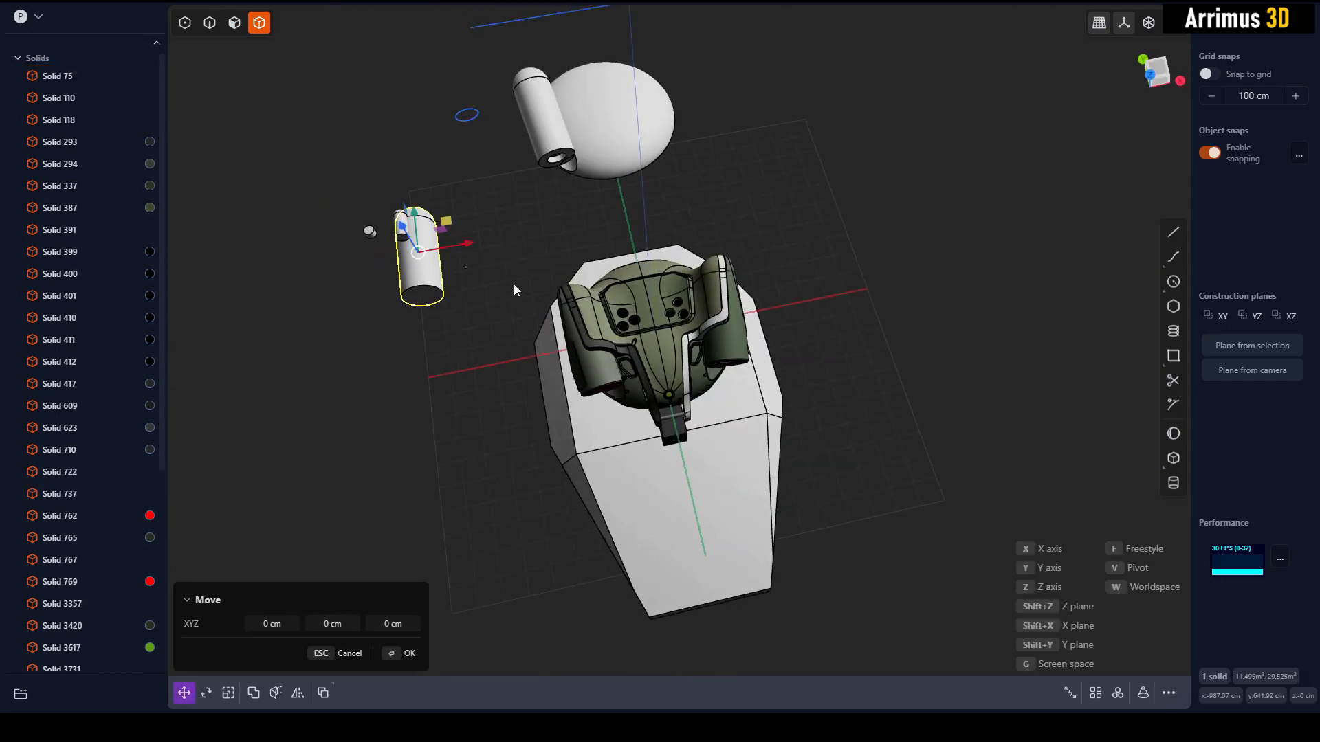
key("shift+z")
left_click(593, 433)
Move the duplicated cylinder within the XZ plane until it sits against the hull's side.
middle_click_drag(593, 440, 638, 351)
key("g")
key("shift+y")
left_click(584, 312)
Scale the duplicated cylinder uniformly to about 1.5 times and slide it about 140 cm along Y toward the hull's rear.
key("s")
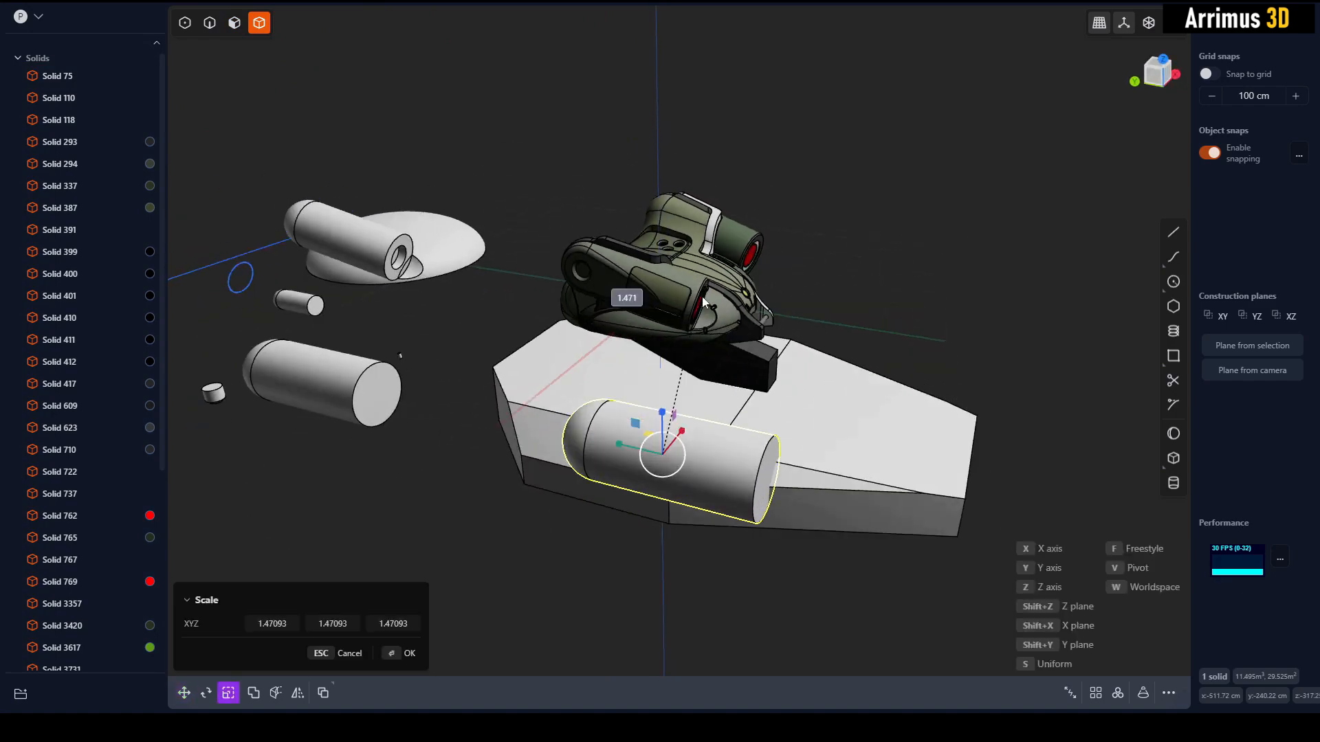
middle_click_drag(703, 287, 728, 382)
left_click(698, 398)
key("g")
key("y")
left_click(683, 373)
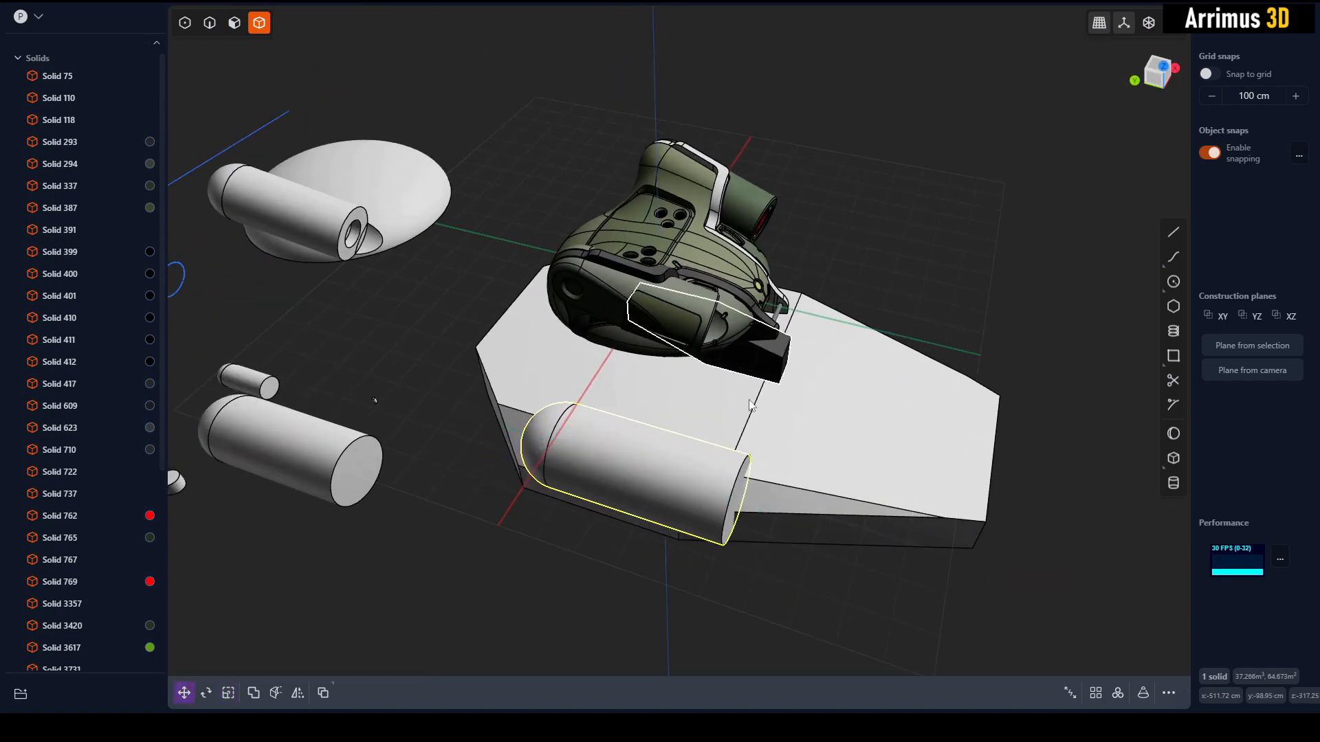
Shorten the side cylinder by offsetting its flat front face inward.
middle_click_drag(760, 448, 724, 402)
key("3")
left_click(694, 430)
left_click_drag(713, 448, 619, 403)
key("4")
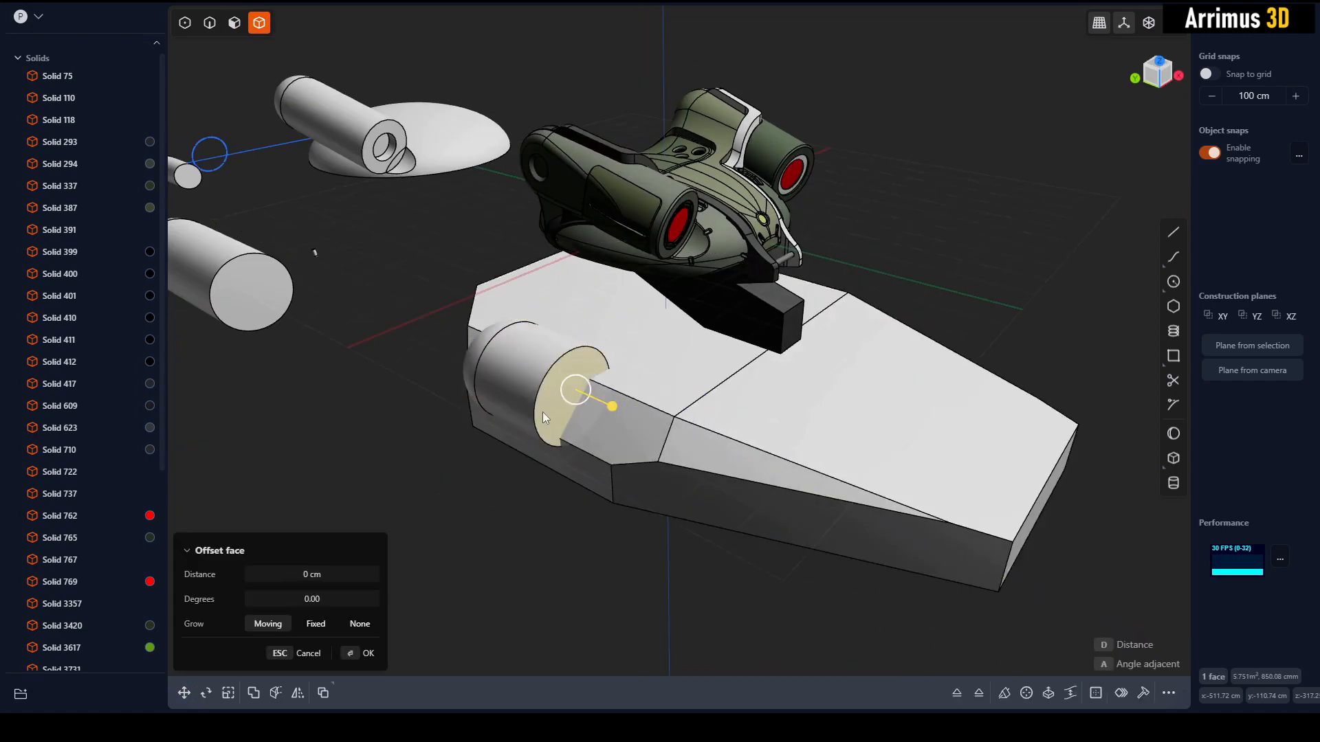
left_click(542, 405)
key("alt+x")
left_click(558, 400)
middle_click_drag(542, 492, 889, 419)
key("Return")
Move the side cylinder about 230 cm along Y toward the hull's rear.
middle_click_drag(843, 457, 880, 397)
left_click(545, 340)
key("g")
key("y")
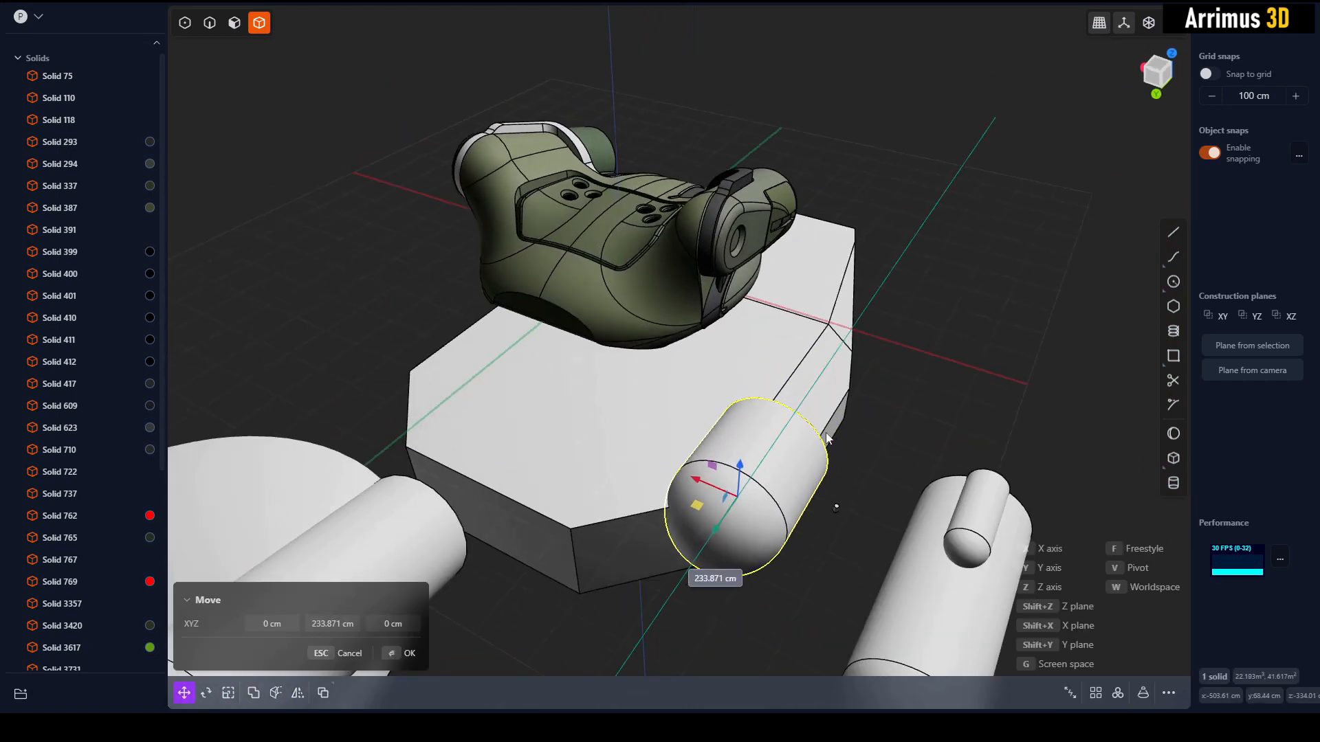
left_click(881, 397)
right_click(868, 410)
Fillet the top edge of the hull's angled rear corner beside the cylinder by about 142 cm.
key("2")
left_click(649, 513)
key("b")
left_click_drag(649, 514, 681, 501)
key("d")
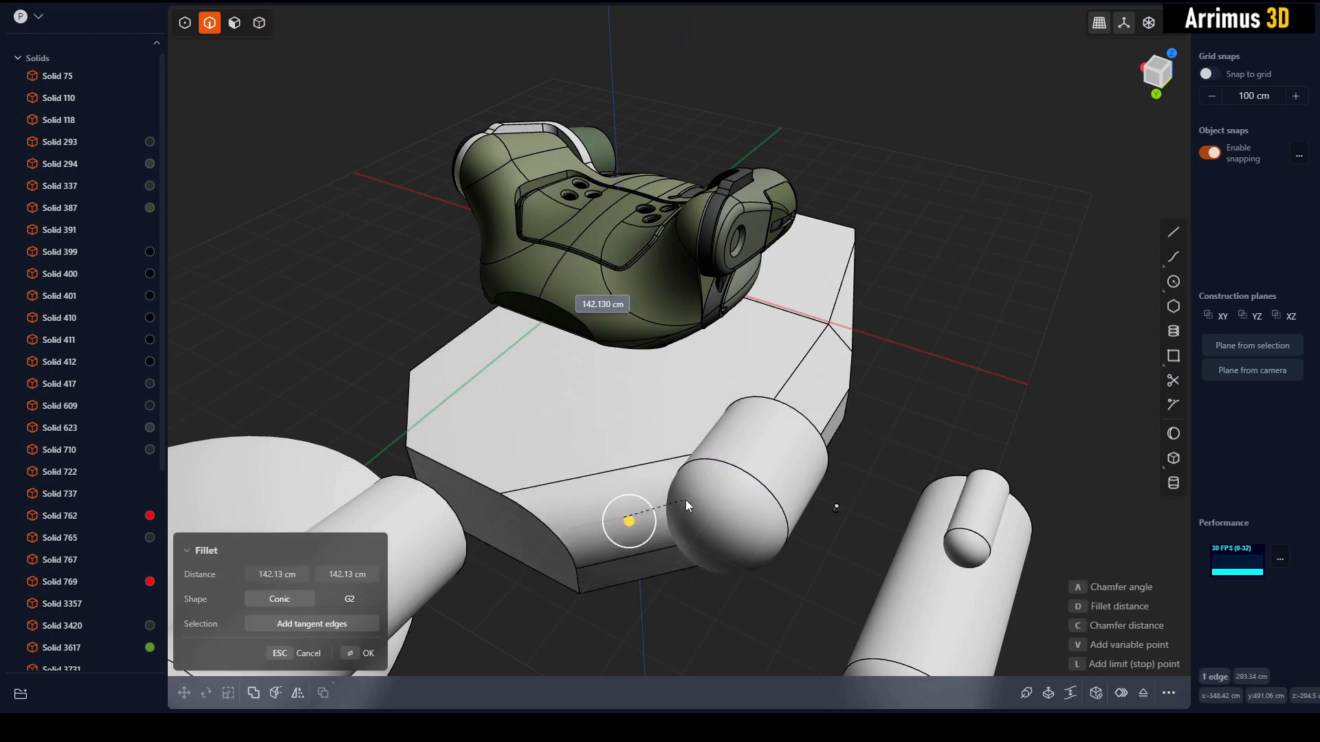
left_click(686, 500)
right_click(749, 515)
Mirror the hull across the X plane so both rear corners carry the fillet.
key("4")
key("alt+x")
key("x")
key("shift+x")
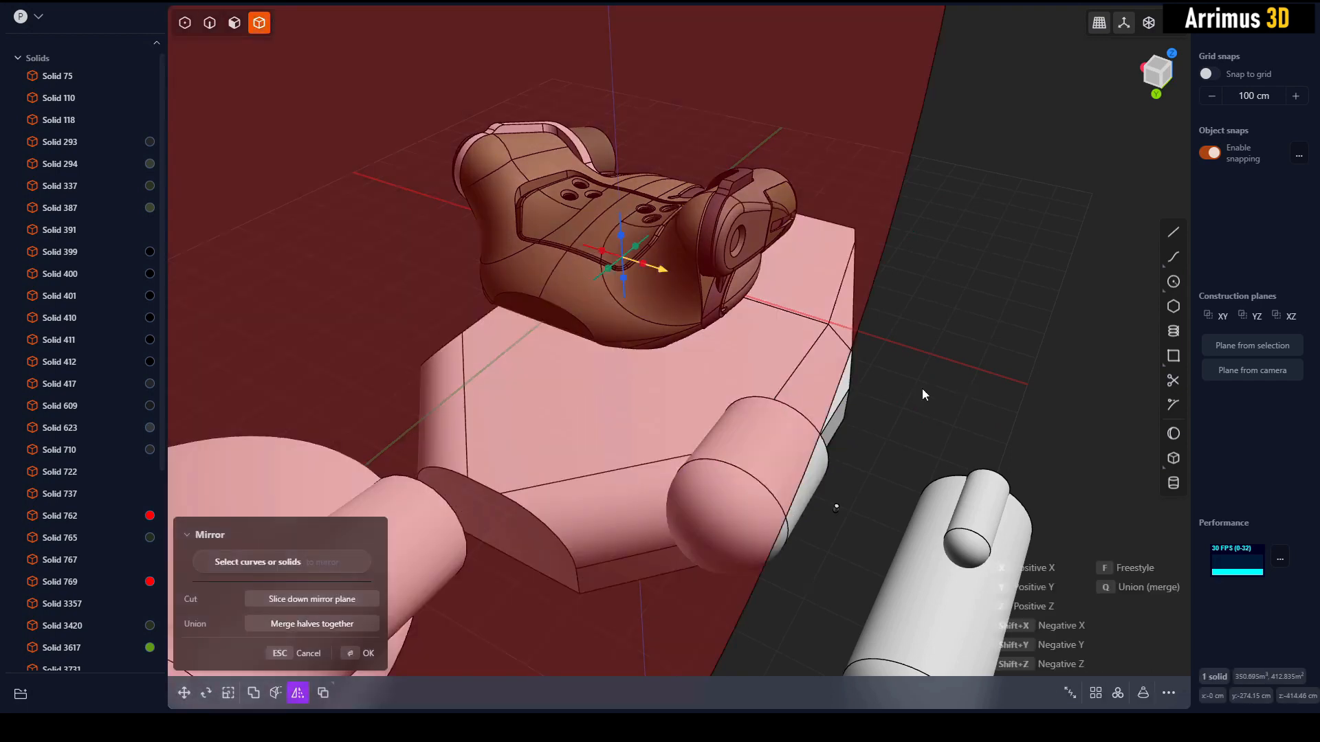
right_click(921, 390)
Fillet the hull's top rear edge between the two corners by about 176 cm.
key("2")
left_click(549, 528)
key("b")
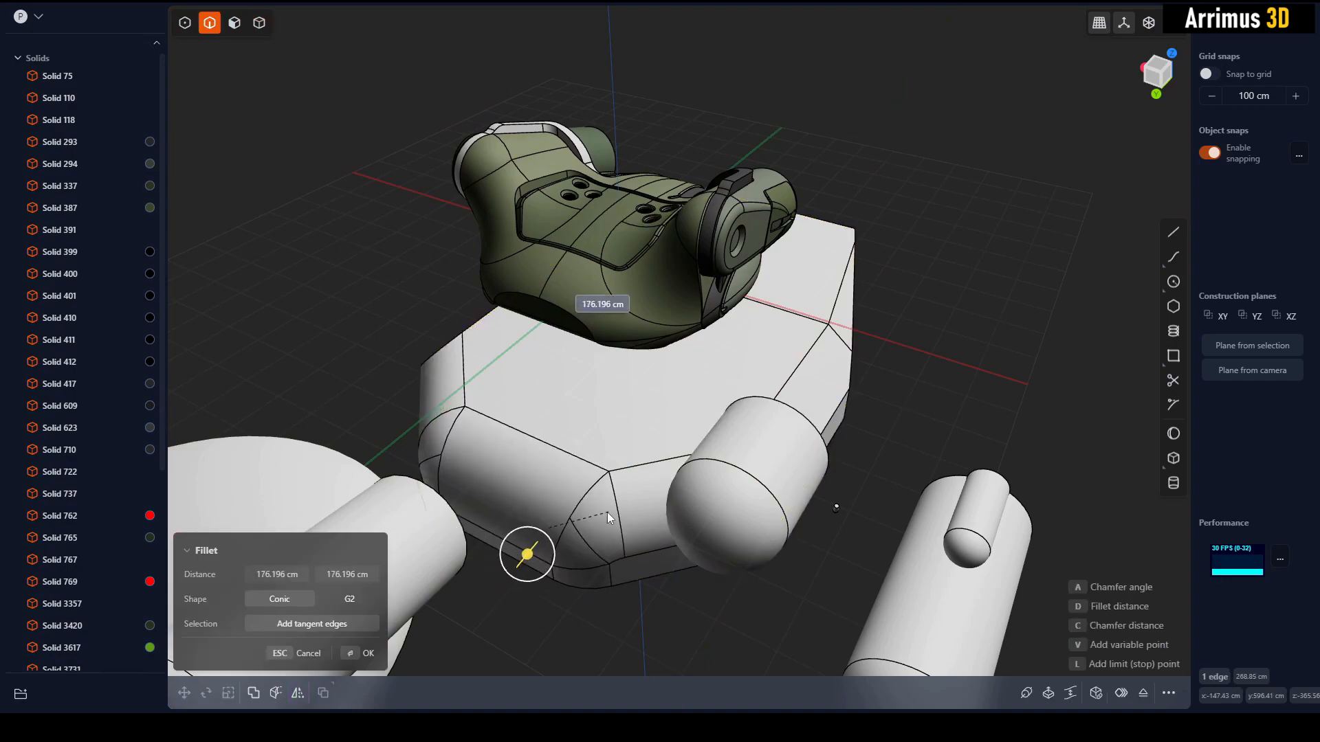
left_click(608, 513)
right_click(607, 513)
Mirror the hull downward across its underside to give it a matching chamfered lower half.
middle_click_drag(608, 514, 521, 347)
key("4")
left_click(860, 345)
key("alt+x")
middle_click_drag(860, 344, 757, 316)
left_click(770, 313)
key("Return")
Lower the side cylinder about 200 cm along Z to the hull's mid-height.
left_click(519, 357)
key("g")
key("z")
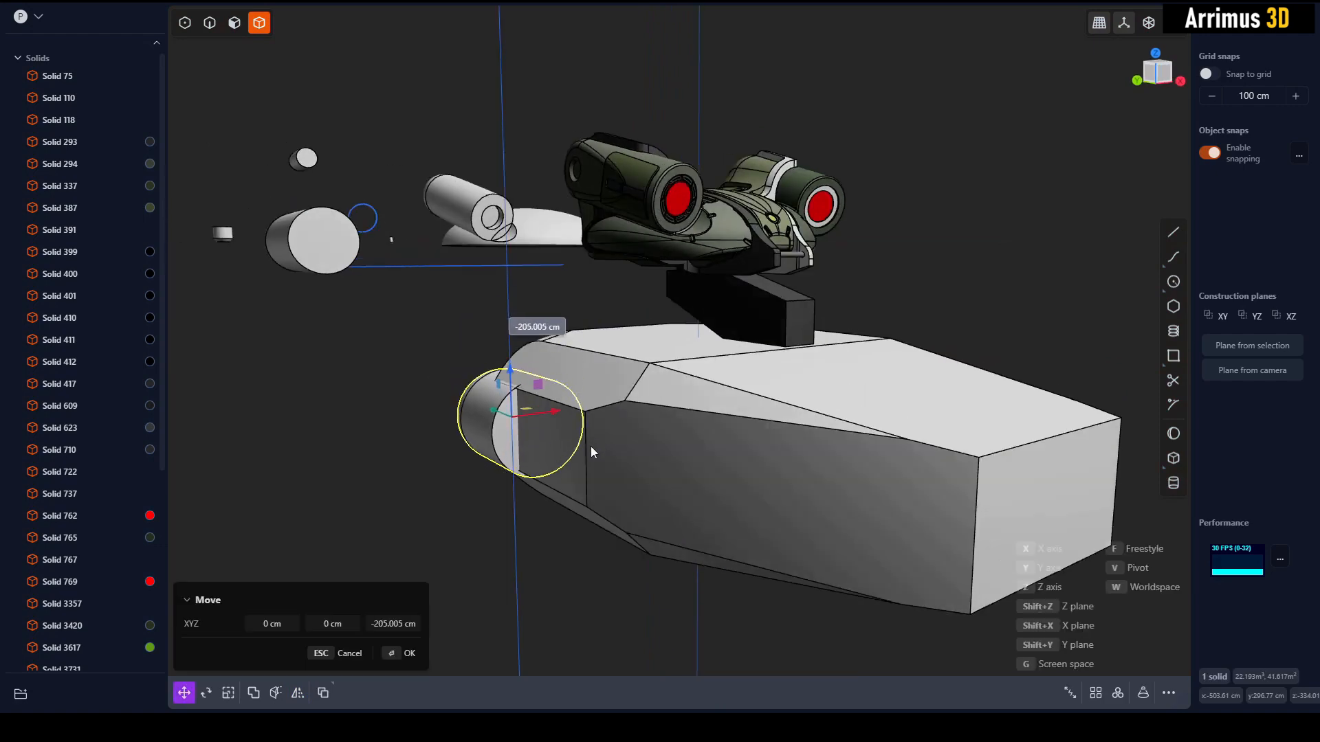
left_click(616, 451)
key("Return")
middle_click_drag(475, 489, 493, 517)
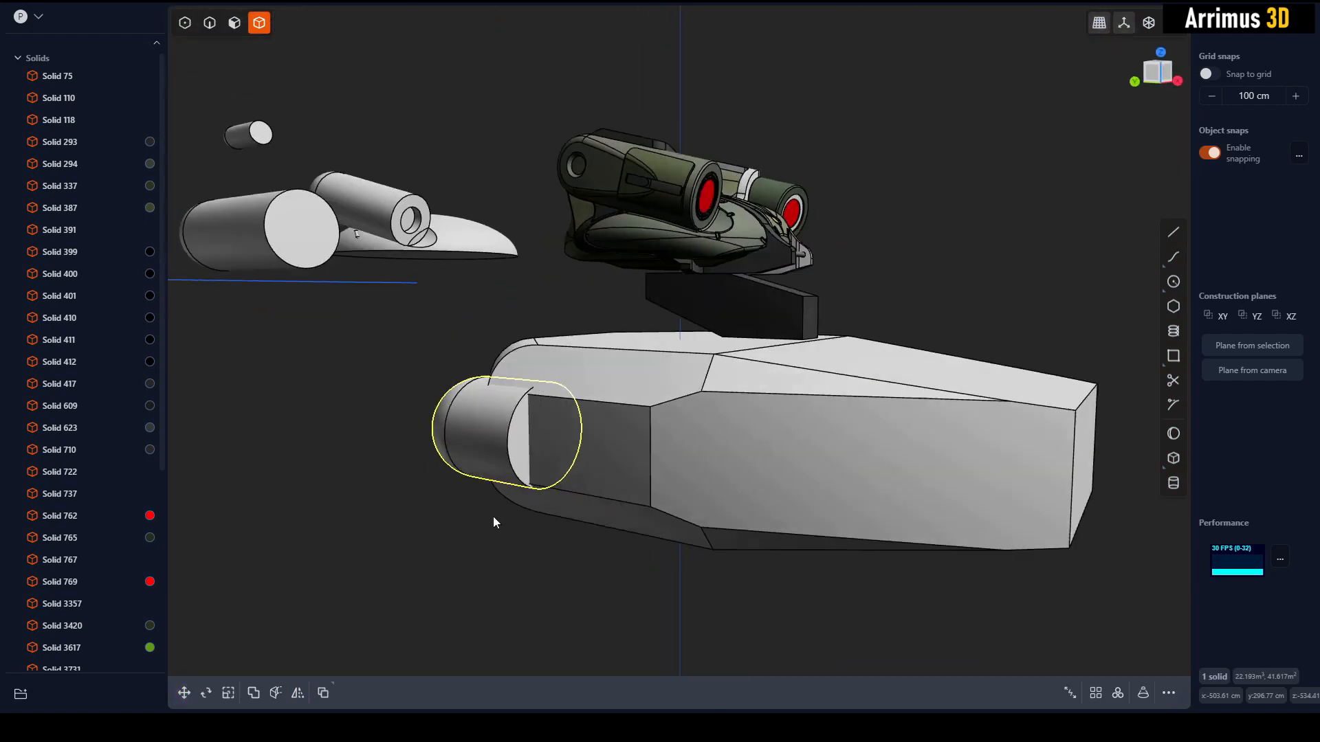
key("3")
left_click(521, 449)
left_click(505, 511)
key("ctrl+z")
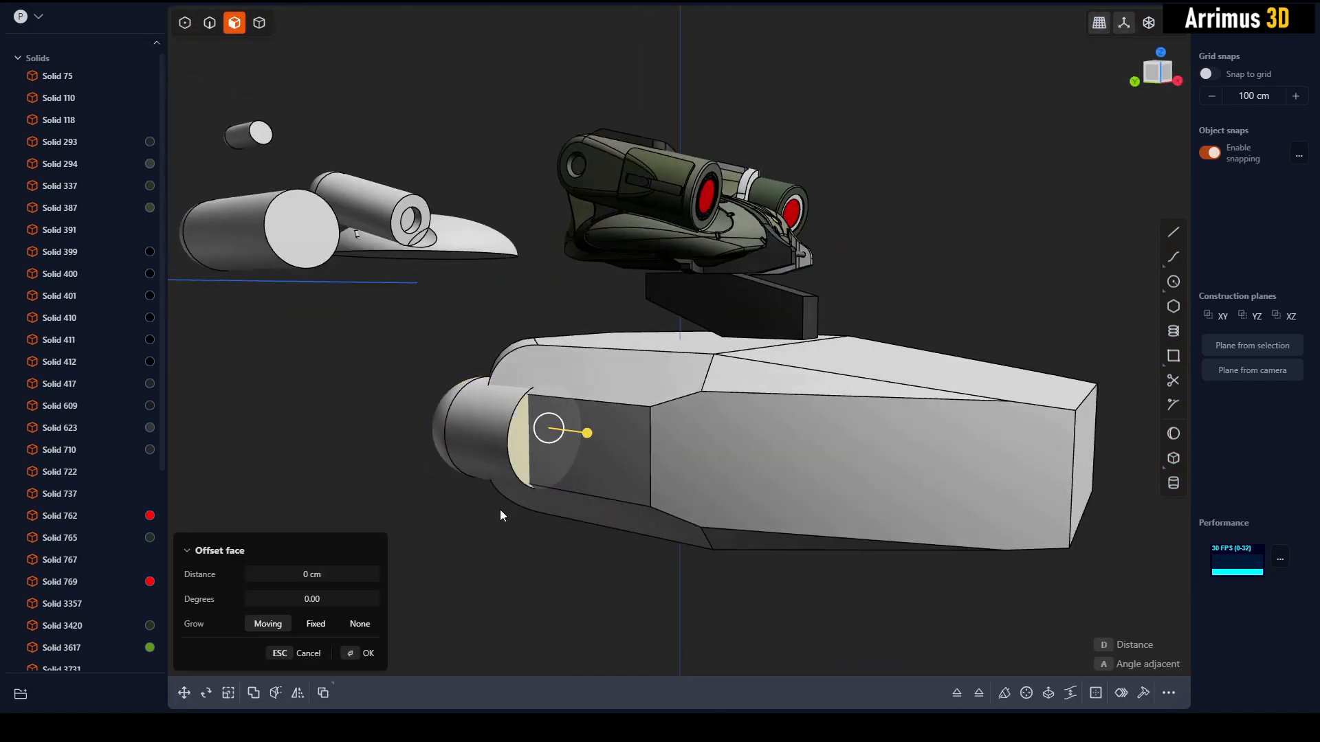
key("ctrl+z")
key("ctrl+shift+z")
key("4")
left_click(505, 458)
key("alt+x")
key("x")
key("Return")
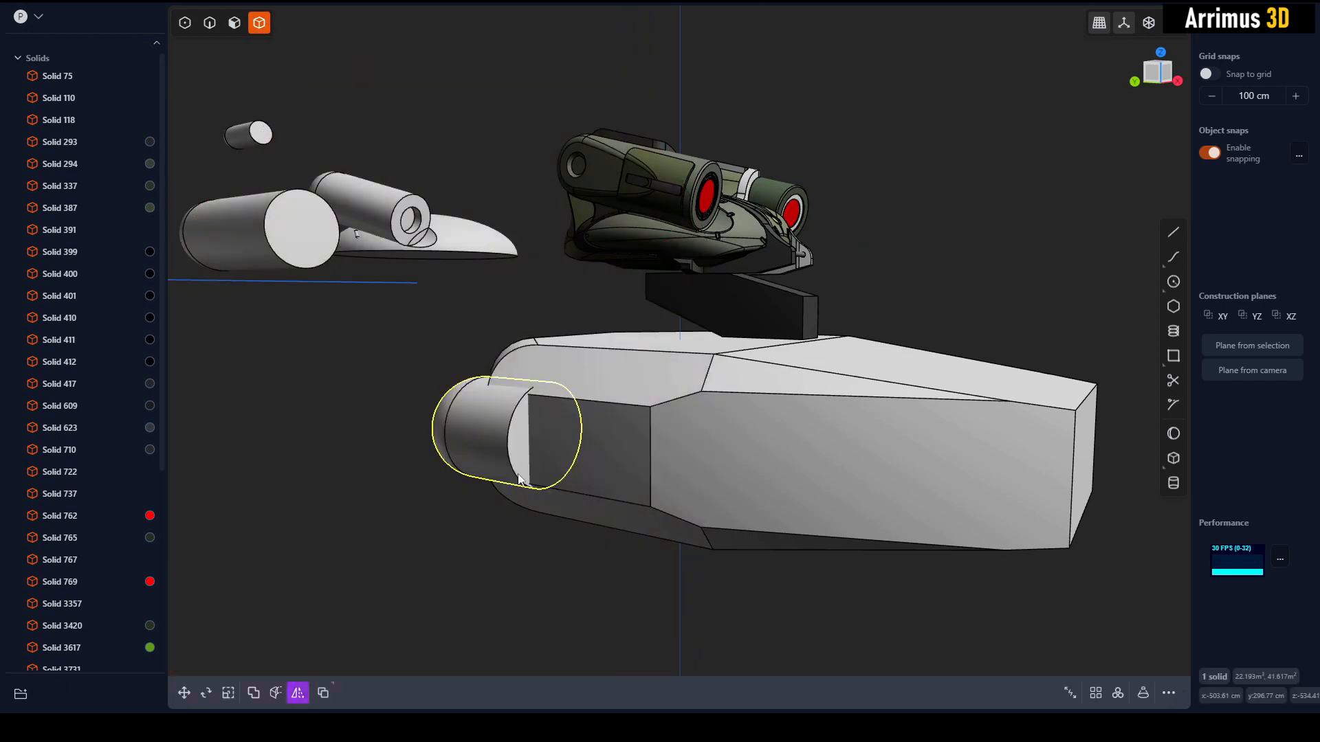
Lengthen the side cylinder by offsetting its flat front face outward.
key("3")
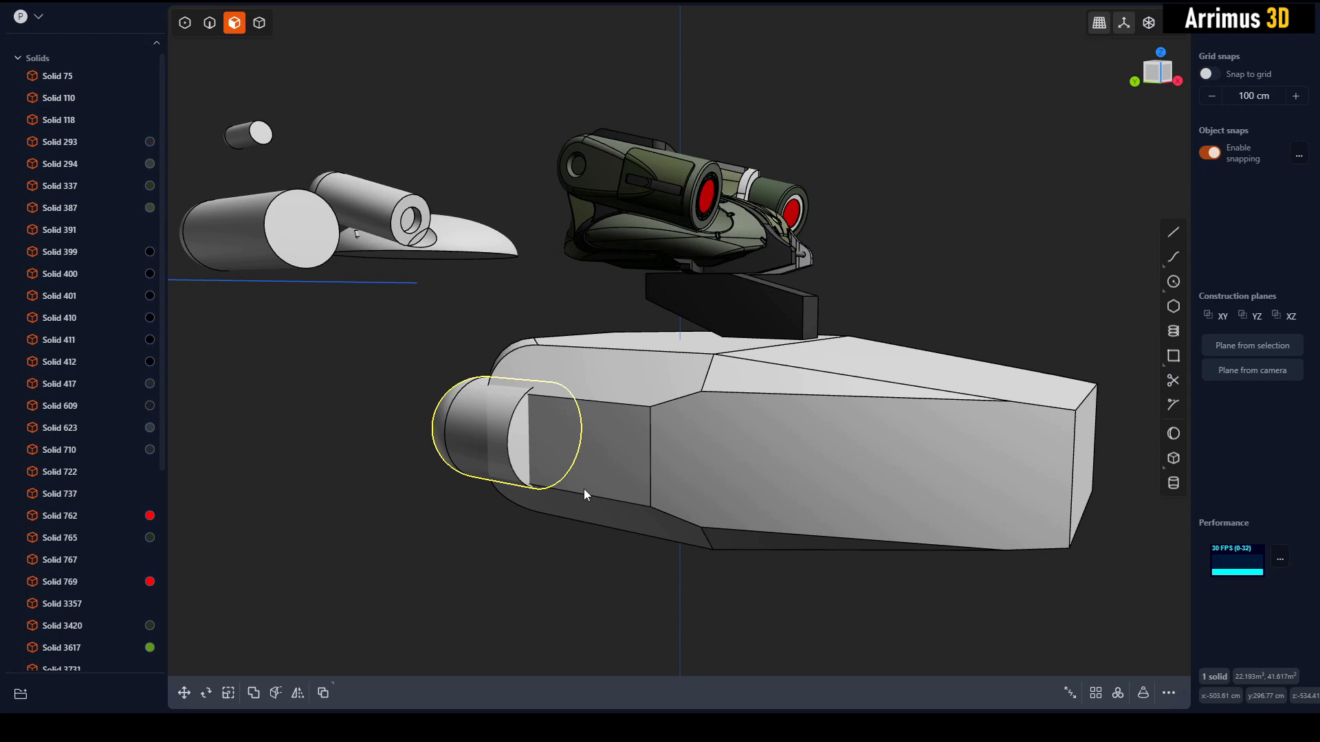
left_click(539, 448)
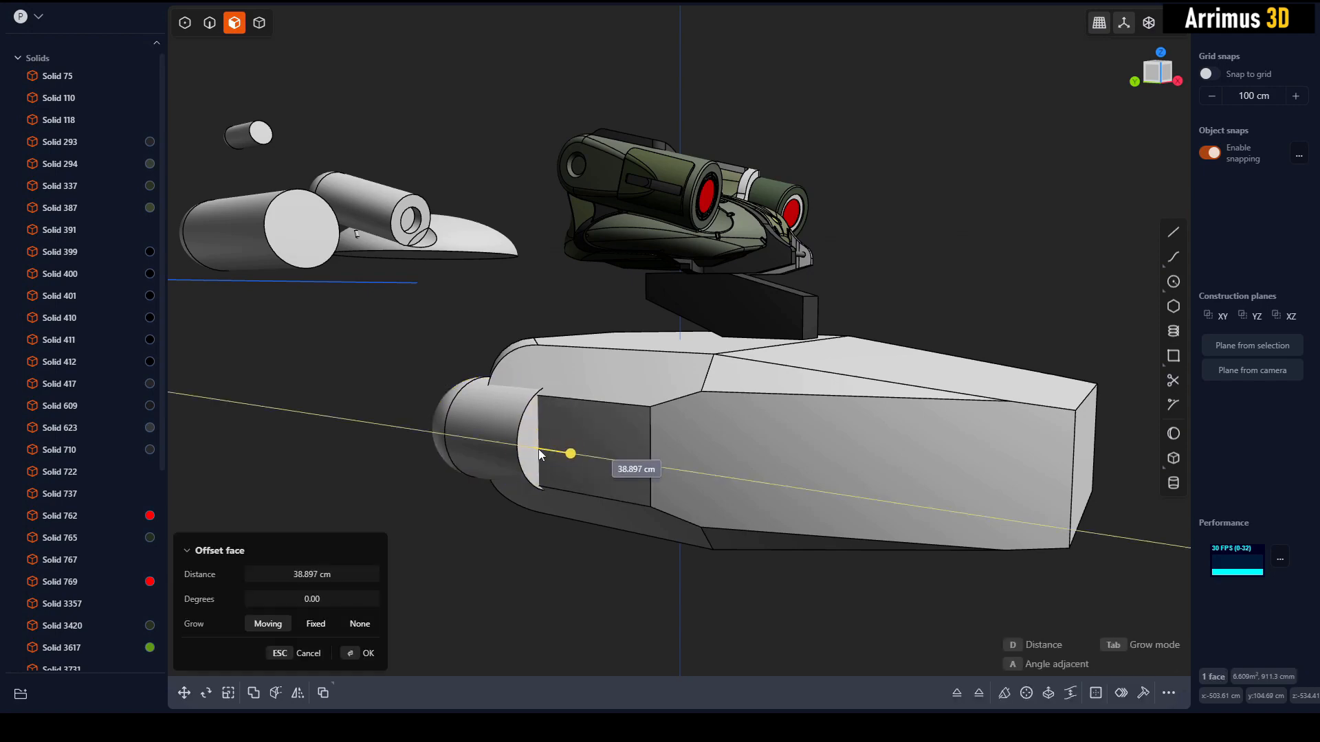
key("4")
Mirror the side cylinder across its flat front face to form one capsule with domes at both ends.
left_click(540, 471)
key("alt+x")
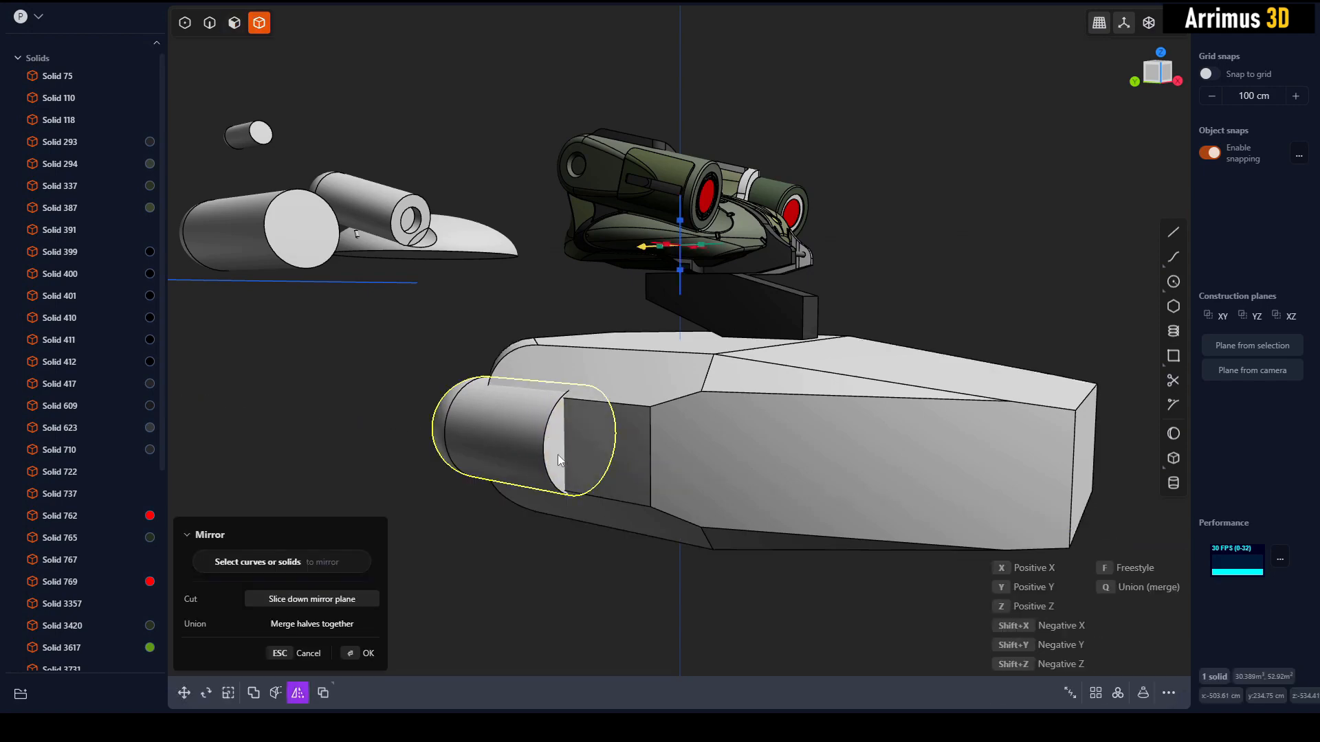
key("x")
middle_click_drag(496, 482, 556, 471)
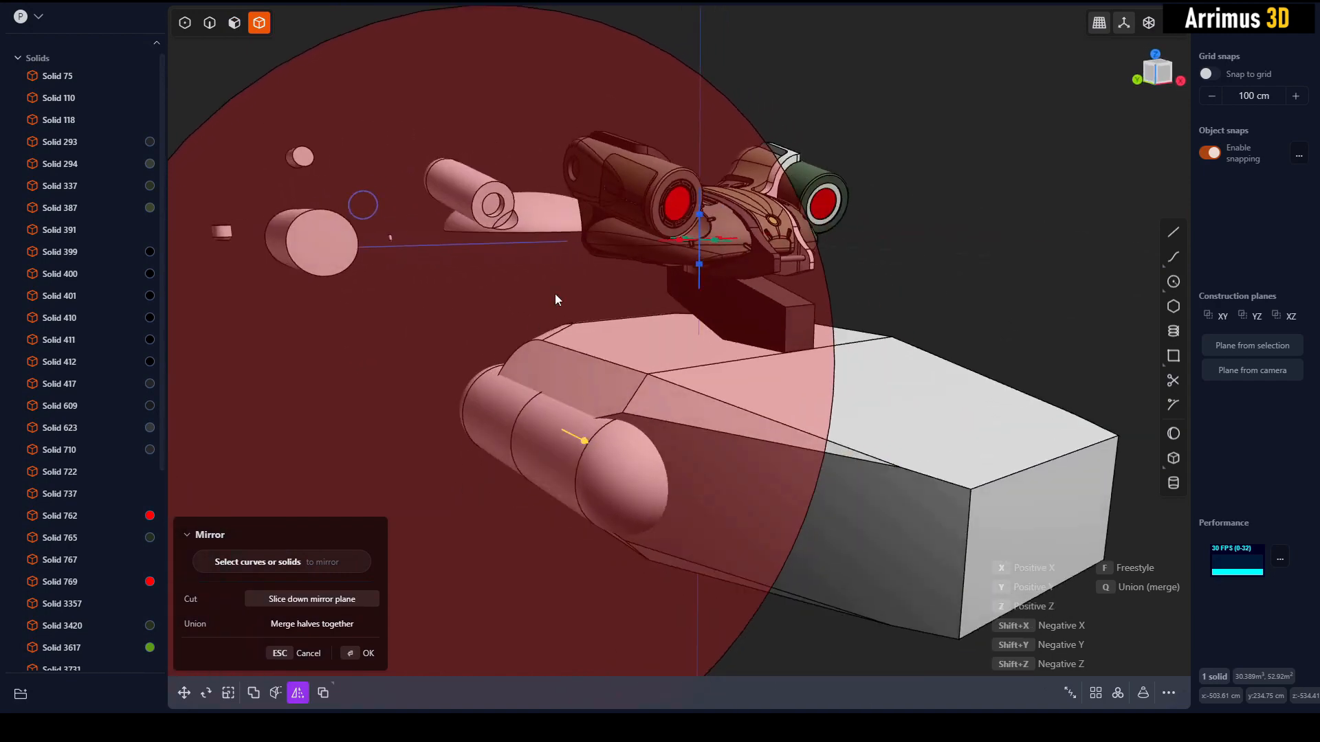
key("Escape")
left_click(389, 476)
left_click(517, 447)
key("alt+x")
left_click(522, 444)
right_click(528, 476)
left_click(475, 513)
Move the capsule up within the XZ plane so it rests along the hull's upper side edge.
left_click(528, 452)
middle_click_drag(528, 451, 495, 428)
key("g")
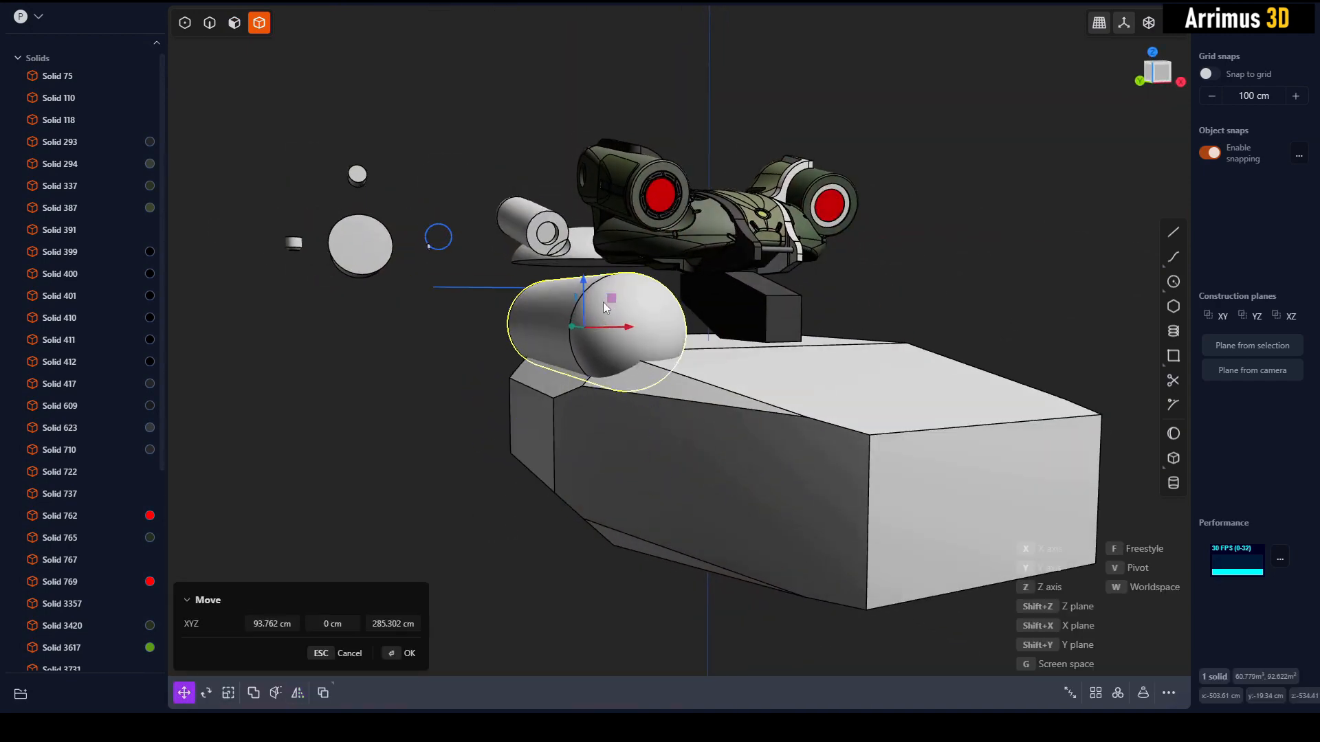
left_click(568, 327)
middle_click_drag(567, 327, 683, 347)
key("2")
left_click(696, 424)
key("b")
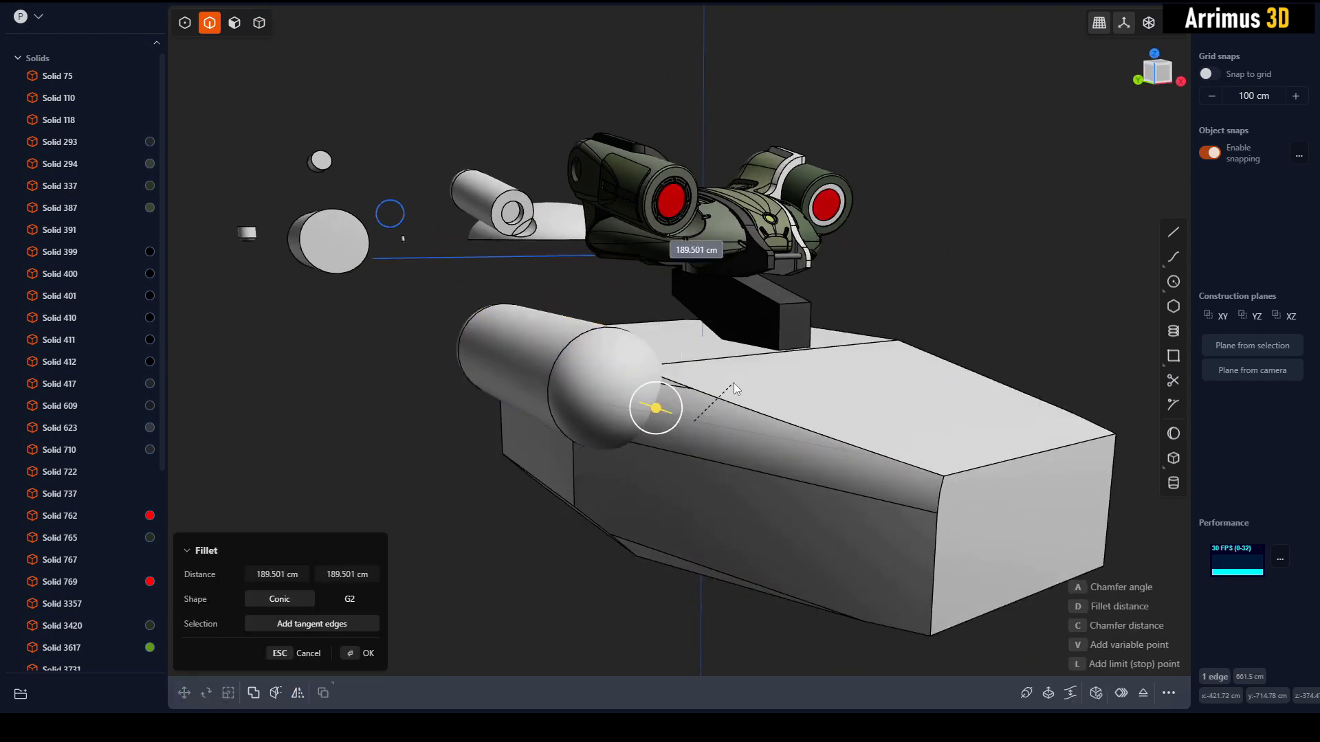
key("Escape")
left_click(748, 411)
key("b")
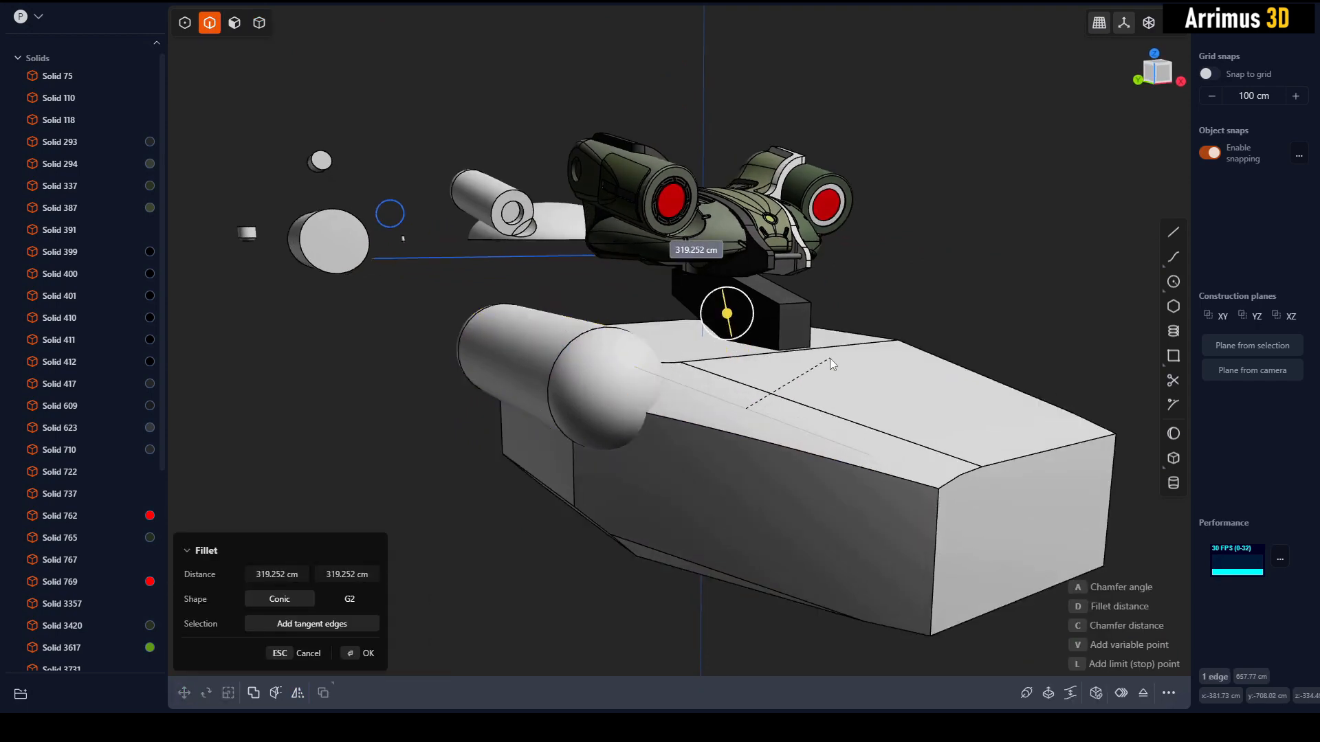
key("Escape")
Fillet the hull's upper front side edge running forward from the capsule.
key("b")
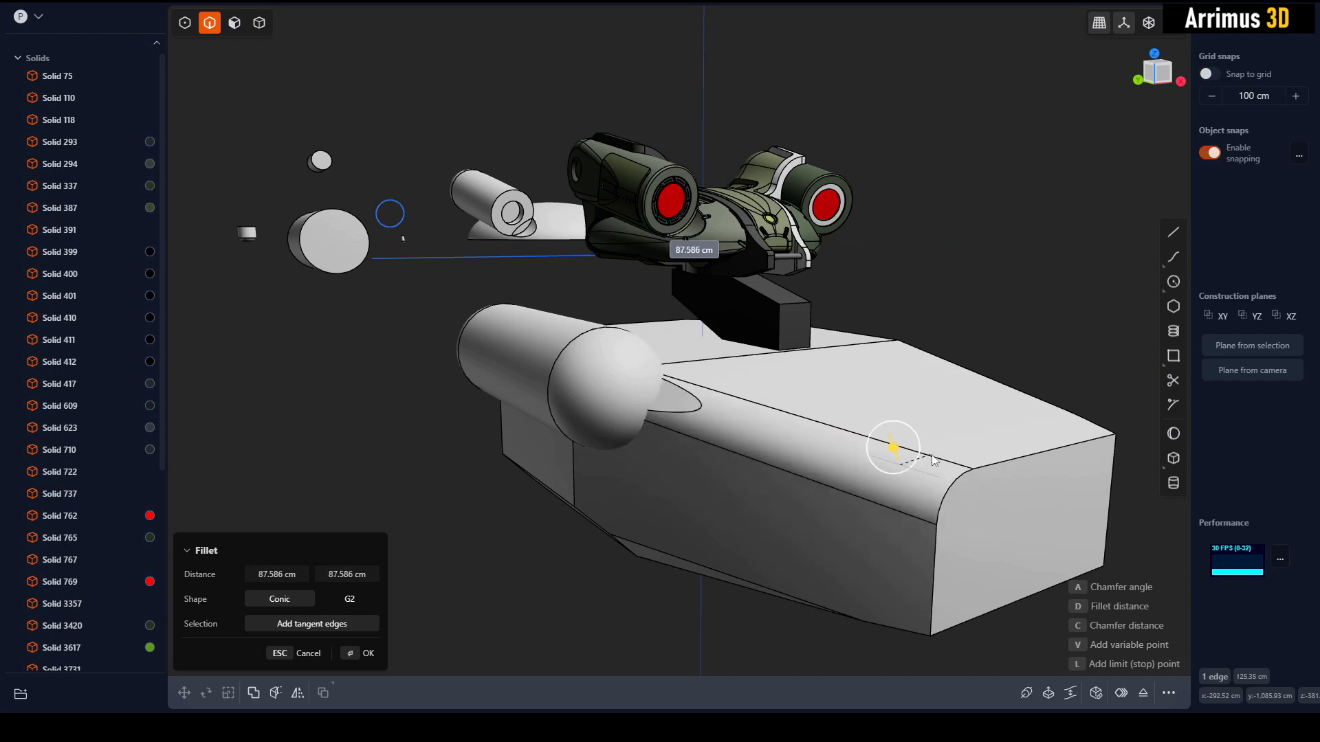
left_click(952, 437)
Try to slim the capsule by offsetting its body and front dome faces about 56 cm inward.
middle_click_drag(952, 437, 893, 313)
key("3")
left_click(766, 213)
key("d")
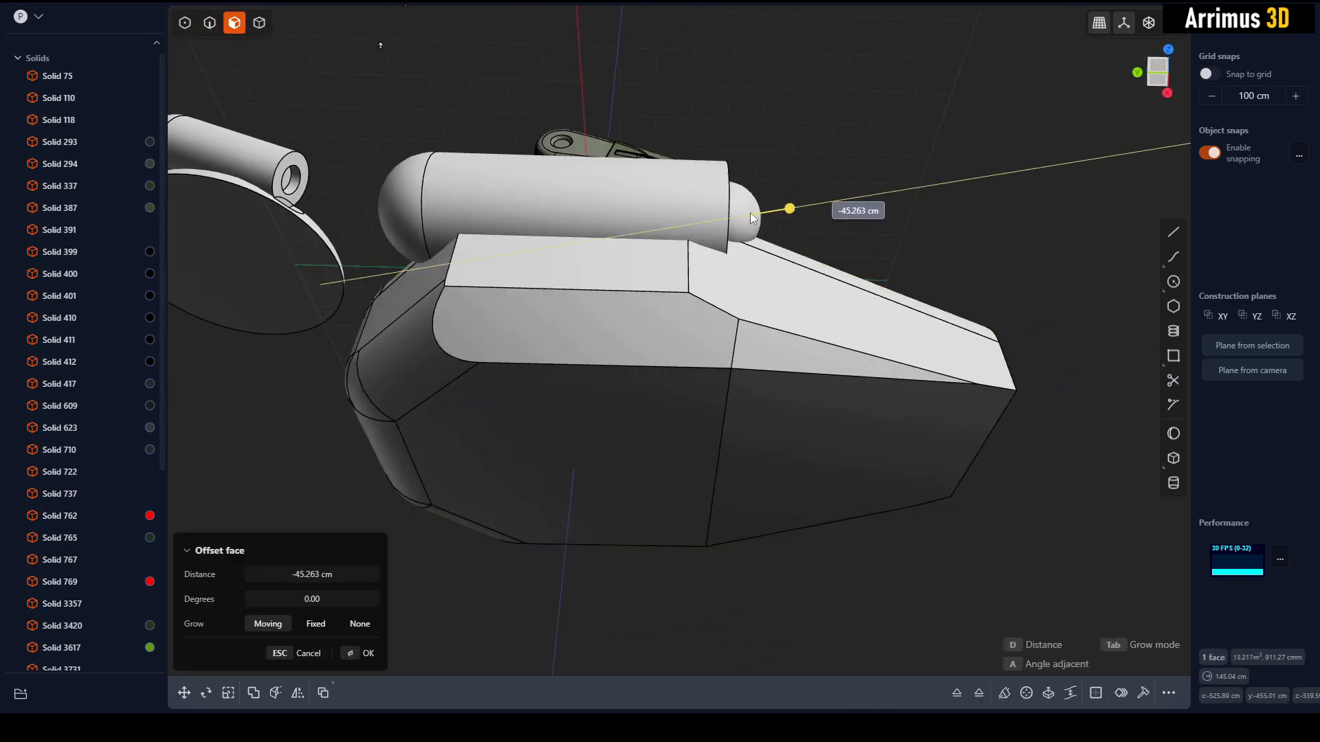
key("Escape")
left_click(741, 200)
key("d")
left_click(690, 201)
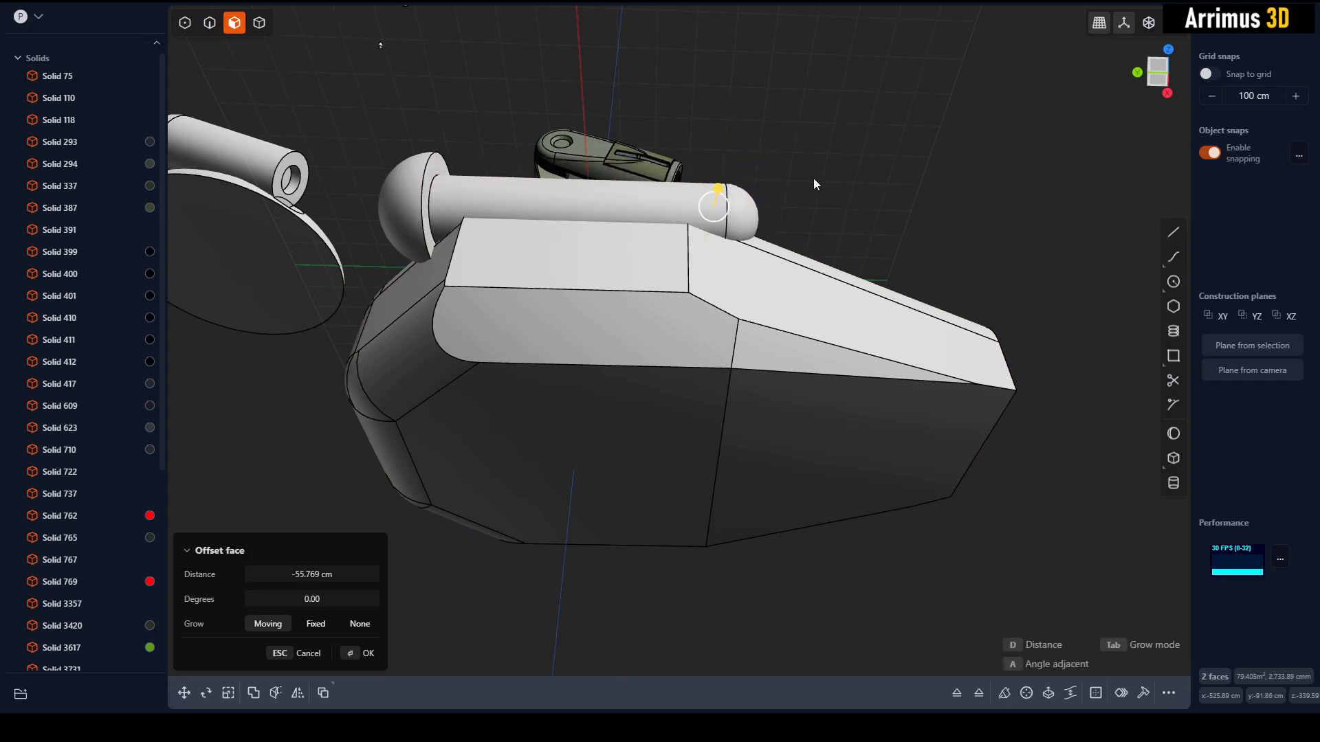
right_click(814, 179)
Try to chamfer the rim where the capsule's rear dome meets its slimmed body by about 44 cm.
key("2")
left_click(423, 184)
key("b")
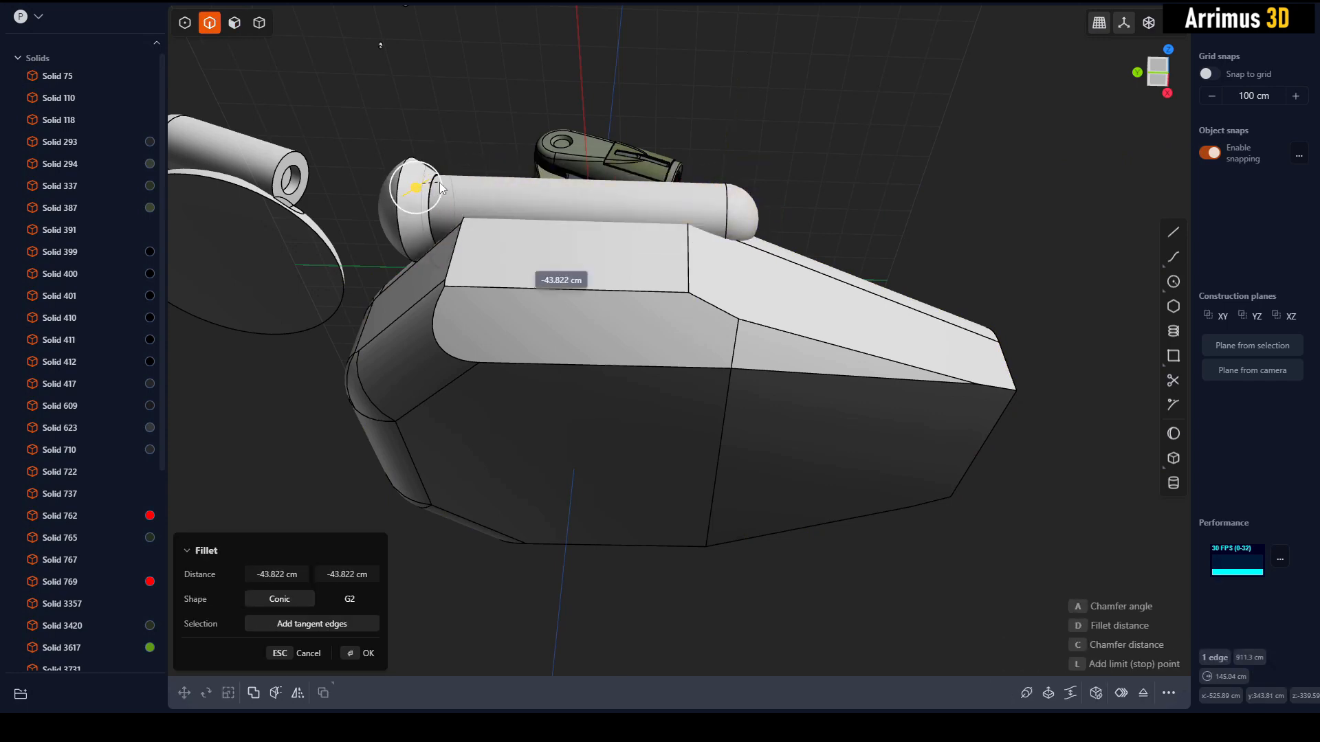
key("Return")
middle_click_drag(439, 183, 440, 278)
key("b")
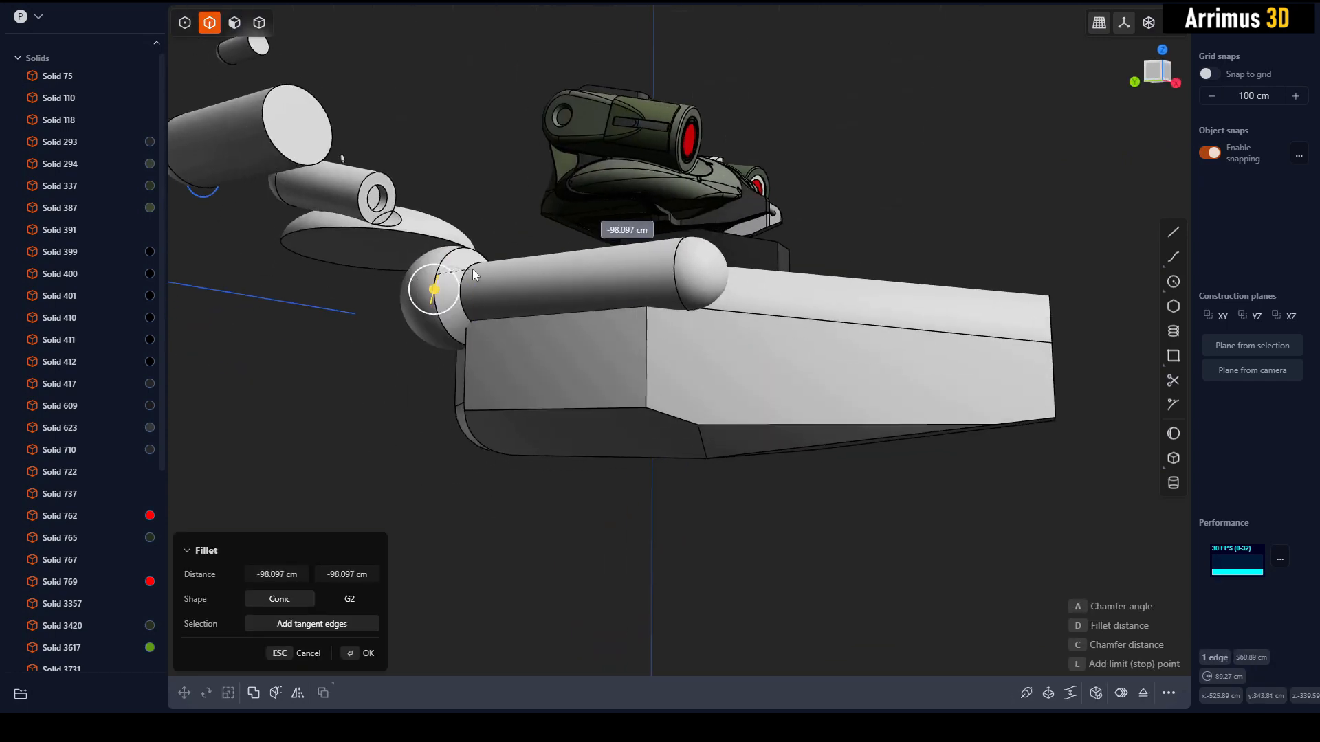
key("Escape")
left_click(481, 230)
middle_click_drag(481, 230, 542, 271)
key("d")
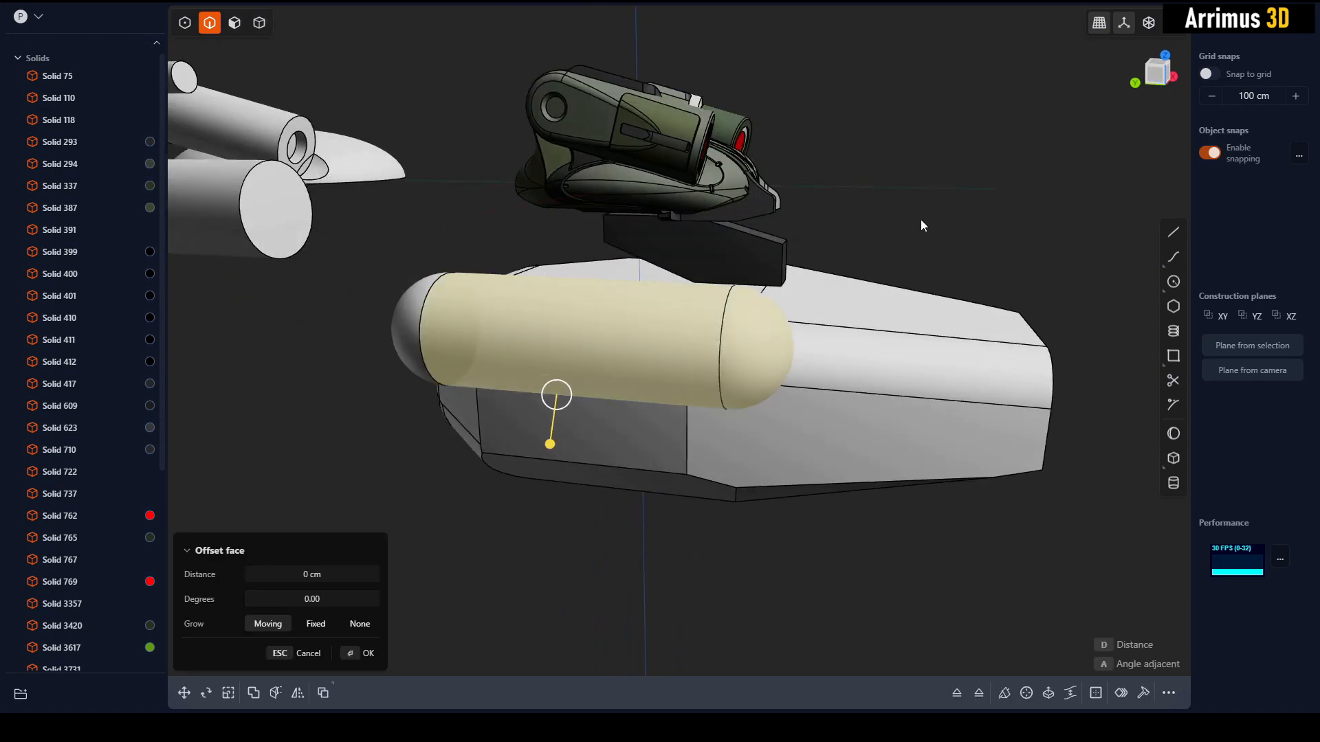
right_click(921, 220)
Union the capsule with the hull.
key("4")
middle_click_drag(893, 229, 666, 357)
left_click(666, 356)
left_click(550, 303, "shift")
key("q")
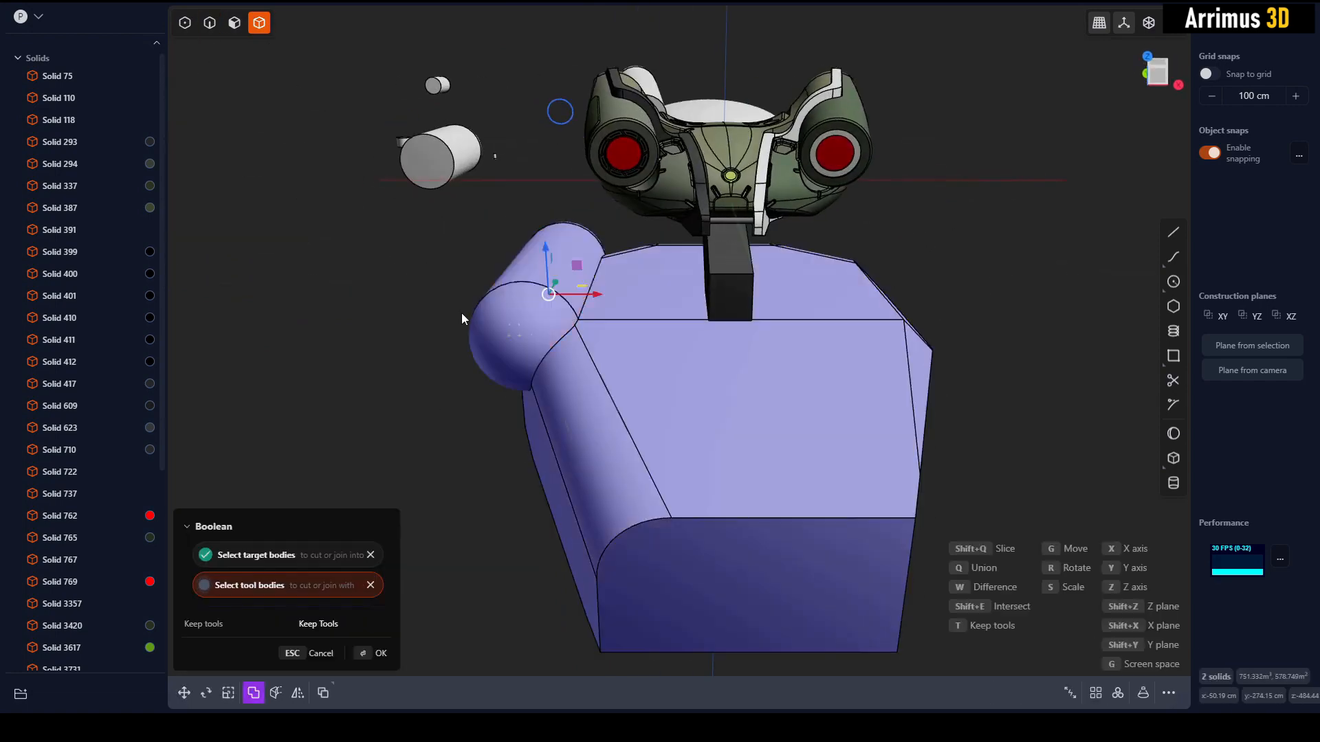
right_click(461, 312)
Mirror the hull across the negative X plane with merged halves to repeat the capsule and fillet on the other side.
middle_click_drag(539, 349, 591, 340)
left_click(708, 373)
key("alt+x")
key("x")
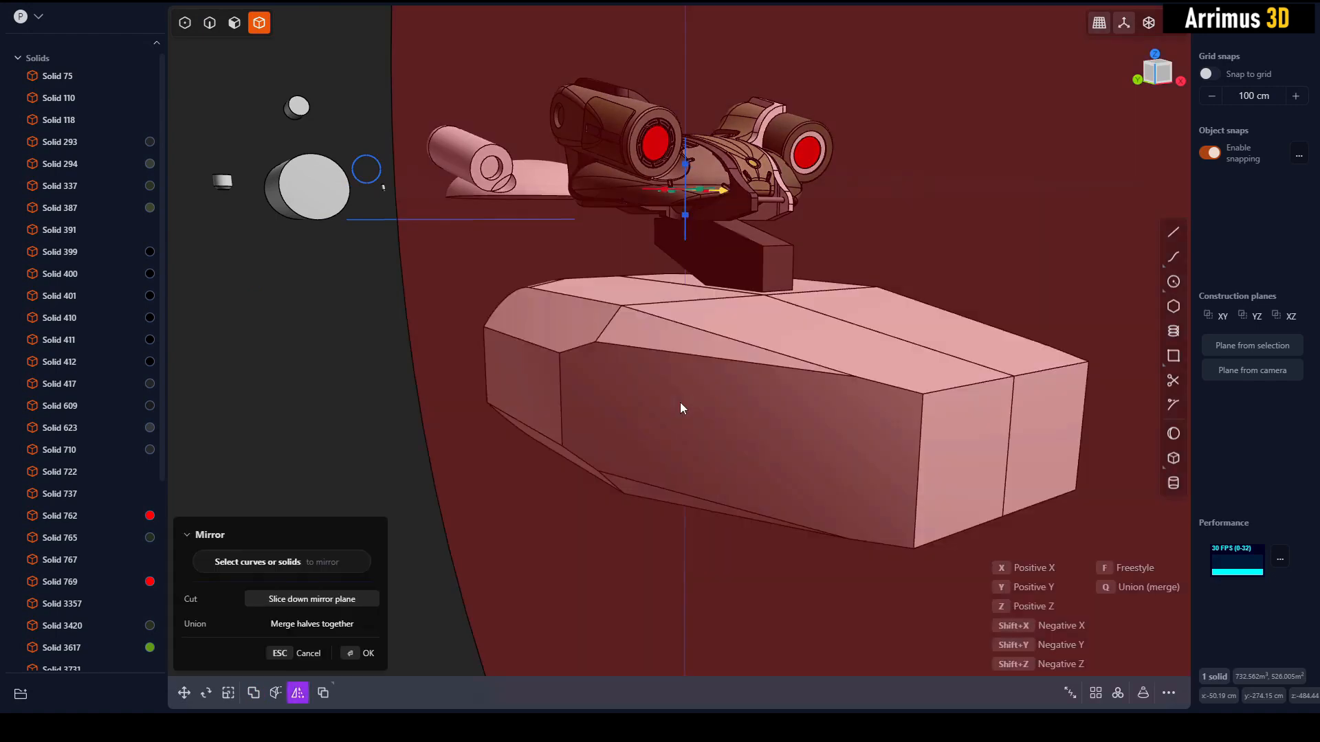
key("shift+x")
key("q")
right_click(567, 502)
Isolate the head, neck and hull by hiding all the spare construction solids.
middle_click_drag(641, 418, 791, 440)
left_click_drag(880, 143, 552, 584)
key("shift+h")
left_click(704, 587)
Give the hull a dark olive-green material color matching the head.
middle_click_drag(811, 495, 733, 477)
left_click(734, 479)
key("m")
left_click(368, 306)
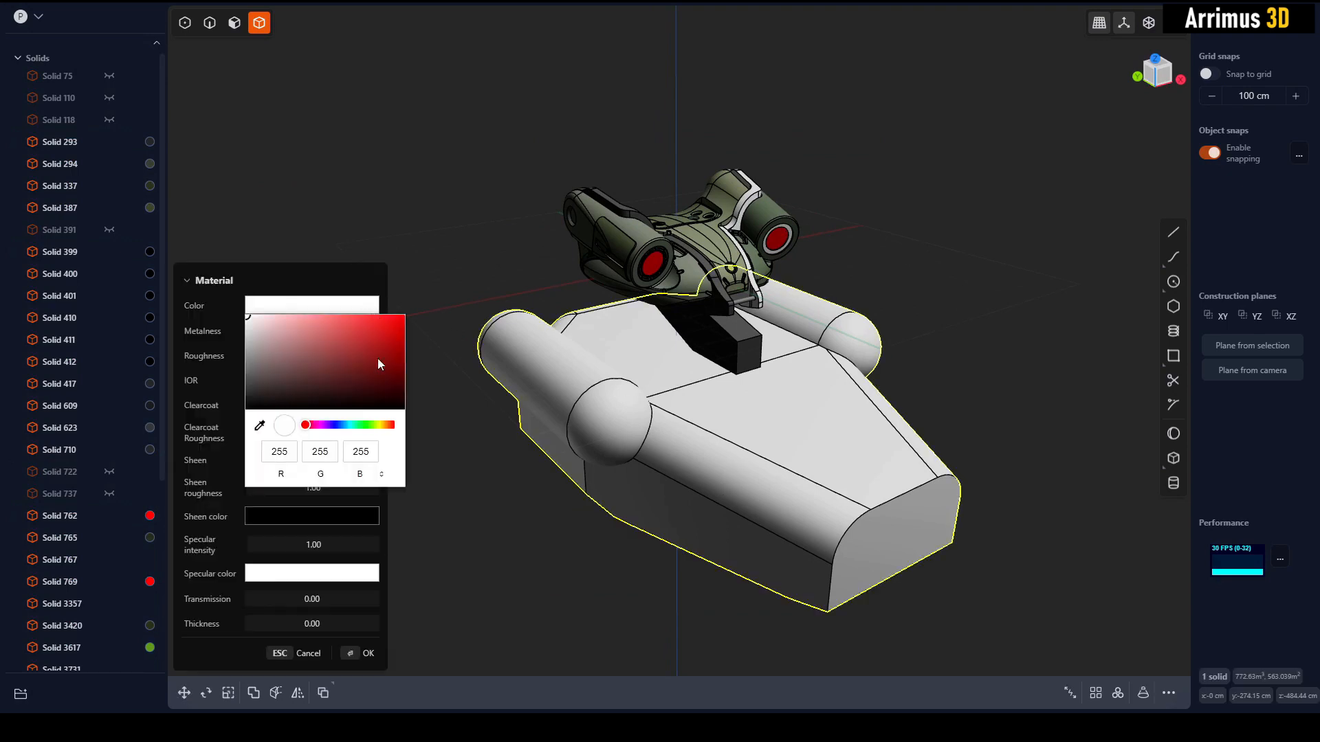
left_click(371, 425)
left_click(317, 390)
left_click(445, 258)
right_click(446, 258)
left_click(450, 261)
Change the head's white trim strip to a near-black material color.
middle_click_drag(687, 375, 698, 406)
scroll(698, 406, "up", 1)
left_click(696, 309)
key("m")
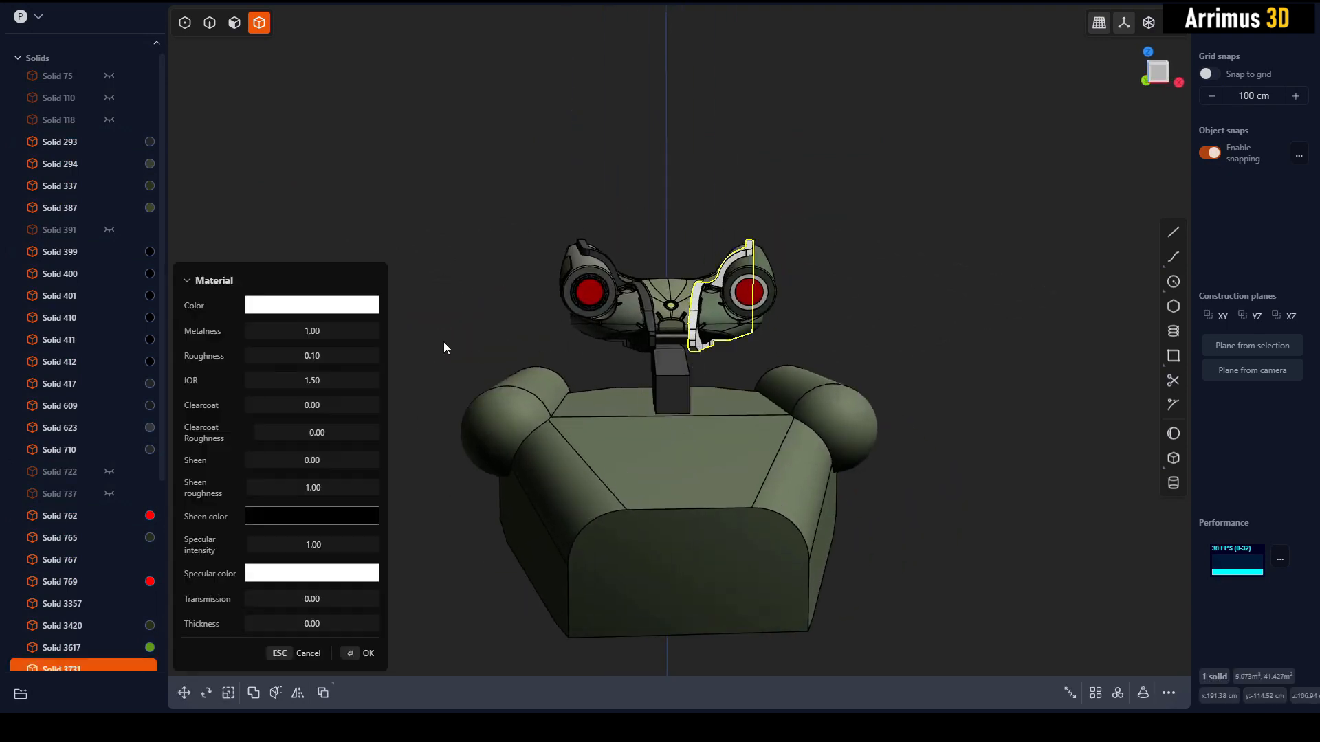
left_click(353, 307)
left_click_drag(284, 358, 237, 398)
right_click(430, 258)
left_click(432, 261)
middle_click_drag(447, 316, 554, 352)
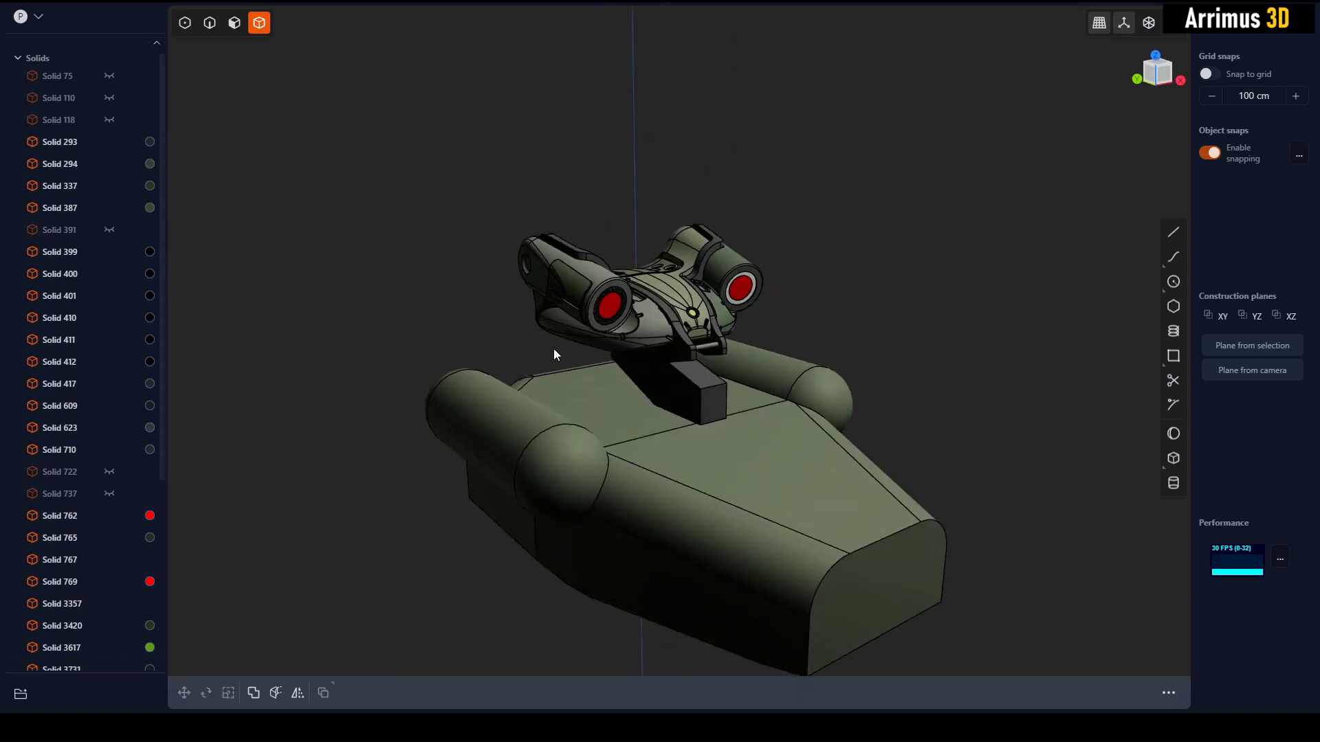
Duplicate the neck's side face and move the copy along X so it stands beside the neck.
scroll(661, 425, "up", 3)
middle_click_drag(661, 425, 665, 377)
scroll(682, 426, "up", 1)
key("3")
left_click(720, 393)
scroll(666, 356, "up", 1)
key("shift+d")
key("x")
left_click(628, 343)
right_click(584, 328)
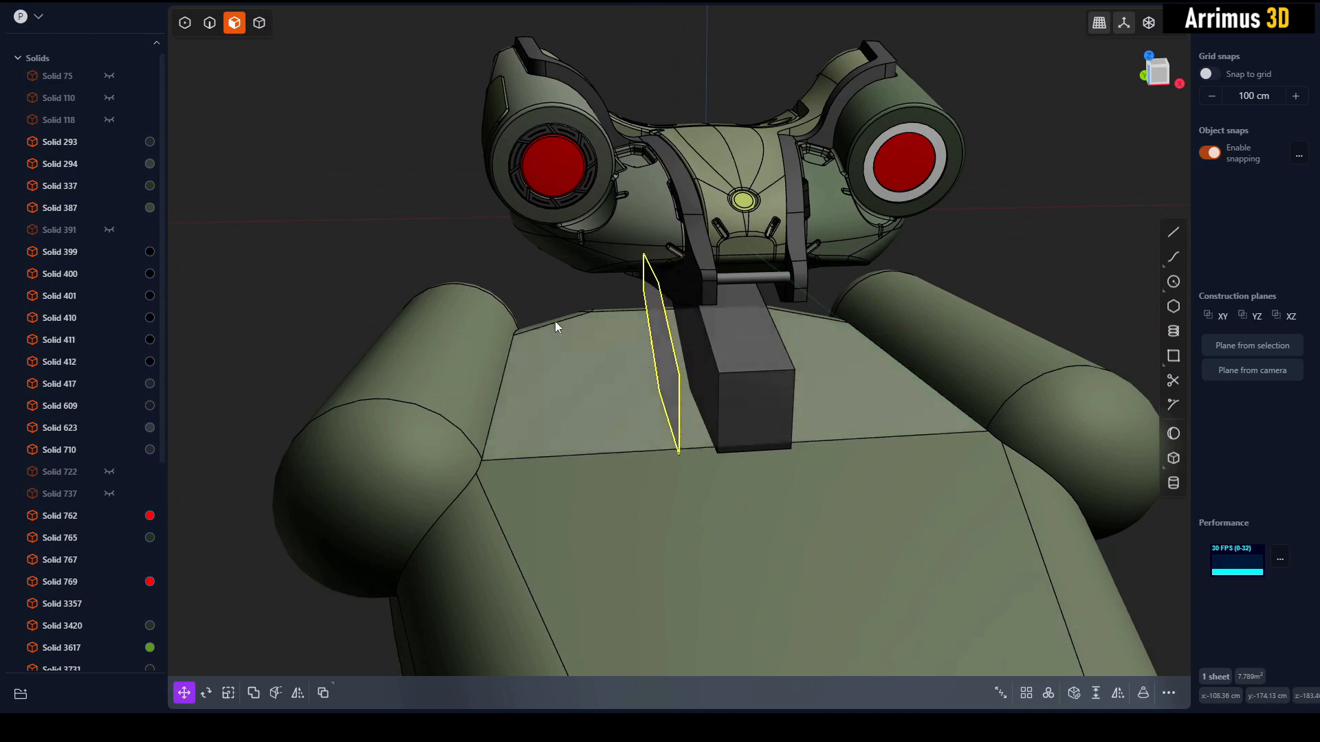
Extrude the copied face away from the neck into a solid side block.
key("4")
left_click(571, 311)
key("3")
left_click(654, 330)
key("e")
left_click(578, 327)
right_click(536, 302)
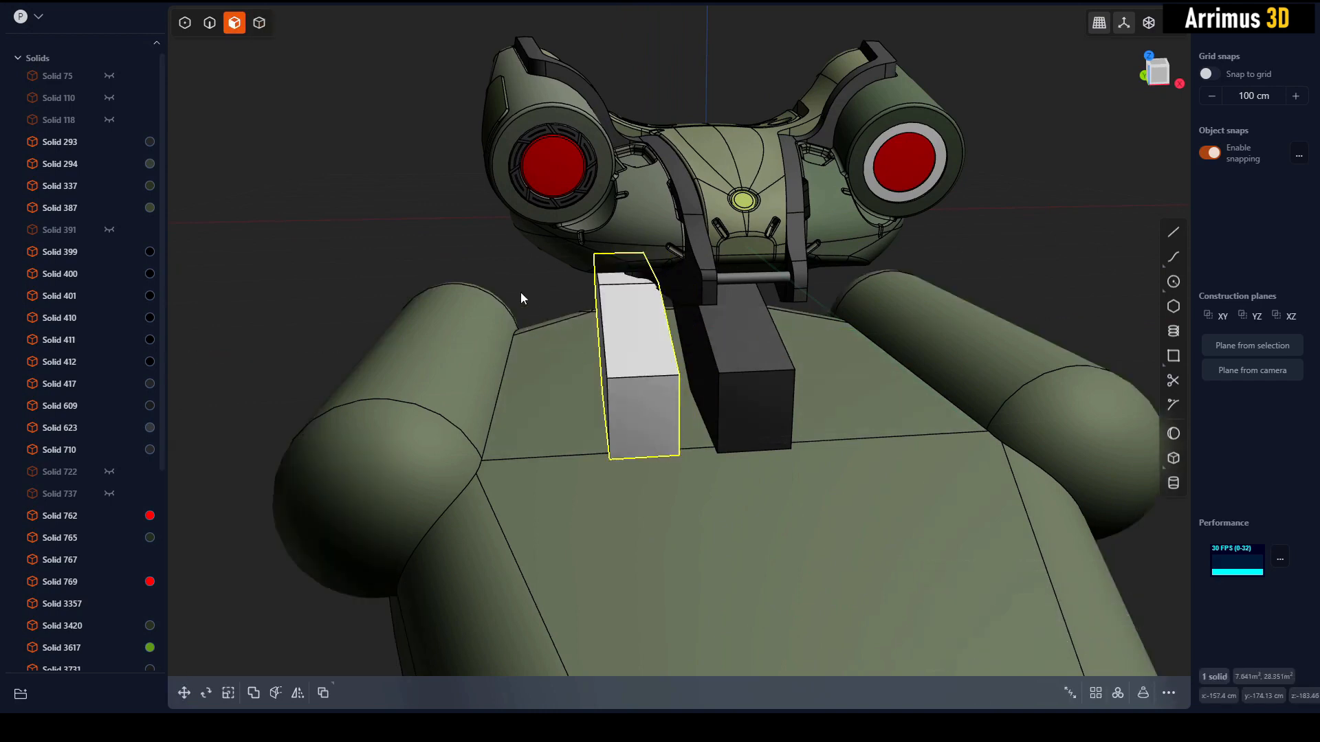
left_click(521, 292)
middle_click_drag(557, 302, 627, 325)
key("4")
left_click(645, 329)
key("m")
left_click(365, 305)
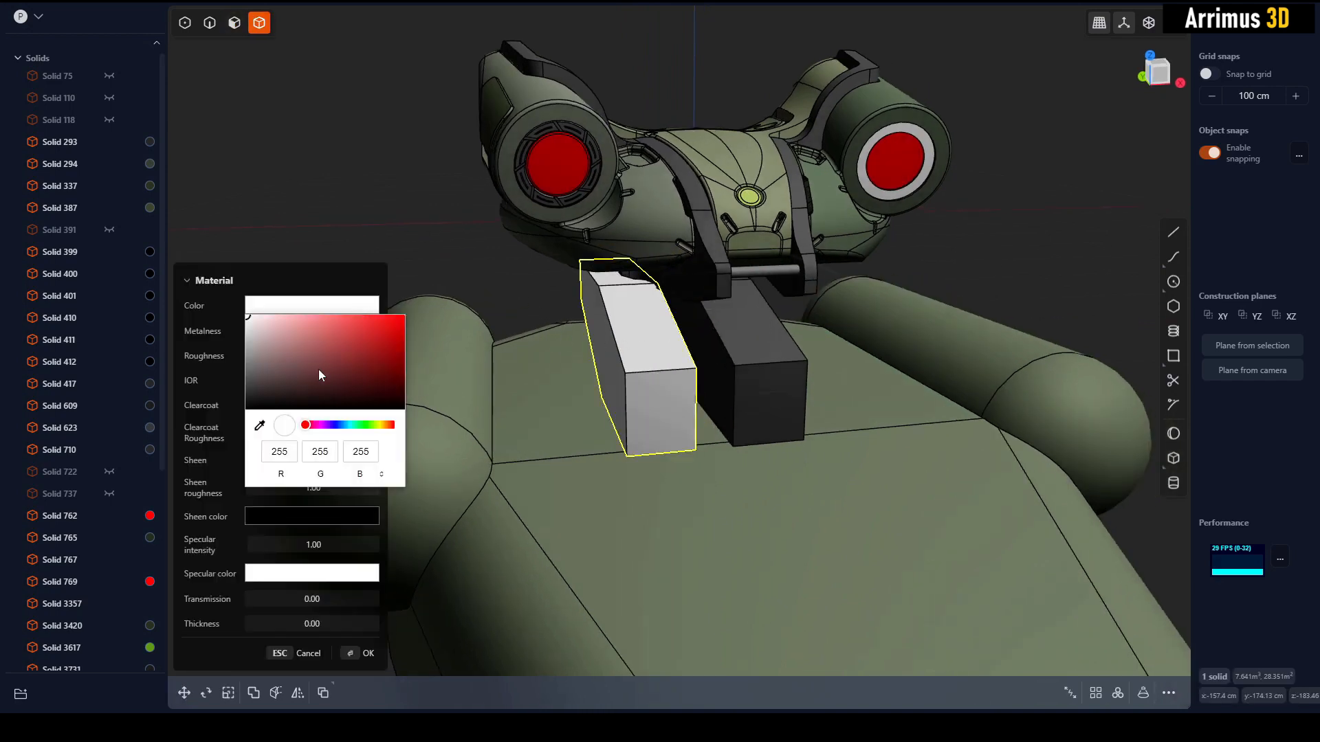
left_click(381, 219)
key("Escape")
scroll(473, 303, "up", 1)
left_click(473, 268)
Move the side block along X towards the neck and lower it about 57 cm along Z.
left_click(612, 332)
key("g")
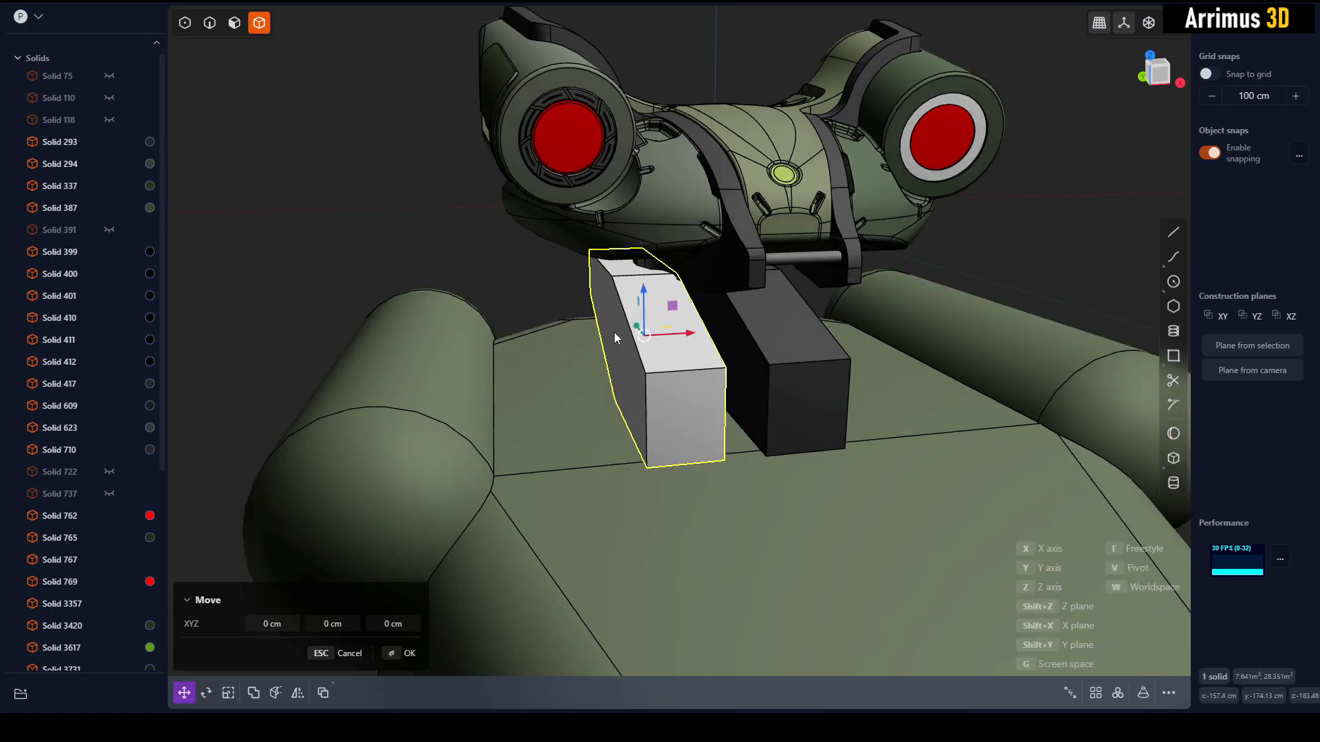
key("x")
left_click(645, 331)
right_click(686, 318)
key("g")
key("z")
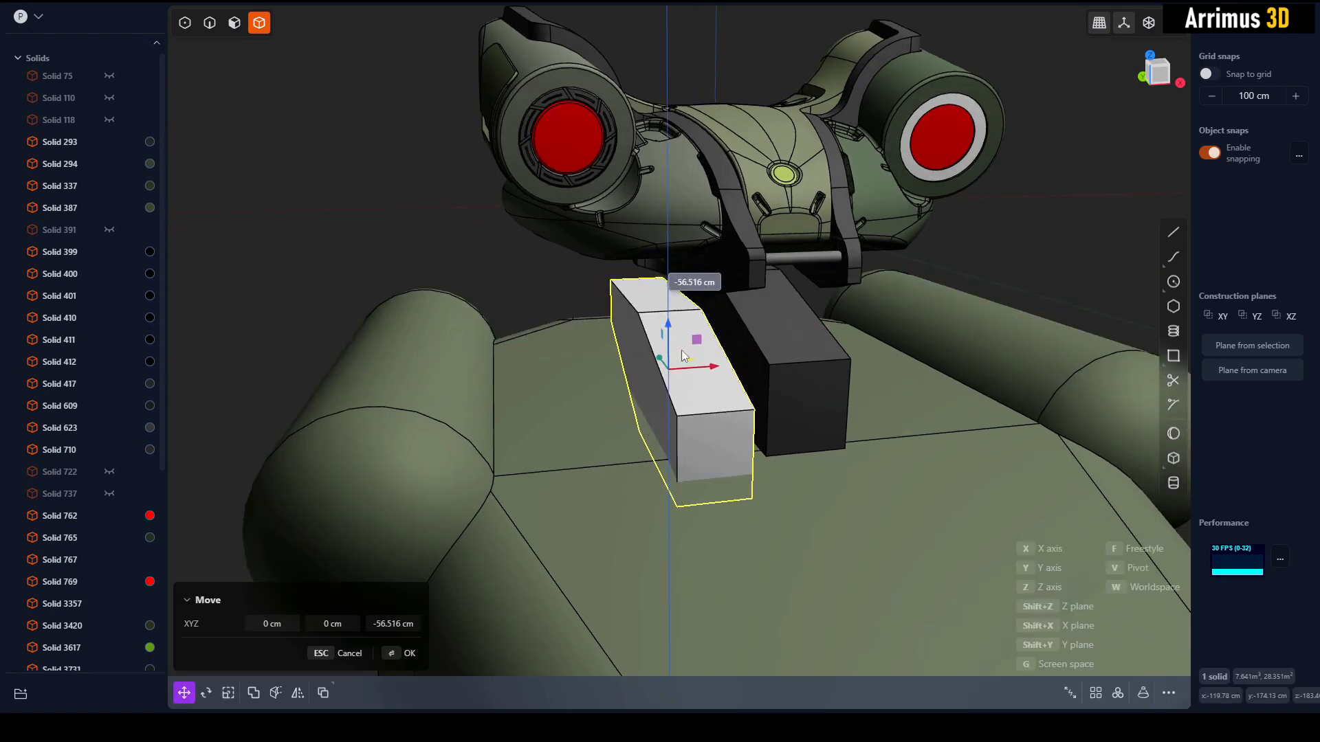
left_click(682, 349)
right_click(677, 346)
Delete the side block's slanted lower face and chamfer its rear top edge.
middle_click_drag(488, 363, 686, 414)
key("3")
left_click(639, 395)
key("Delete")
key("2")
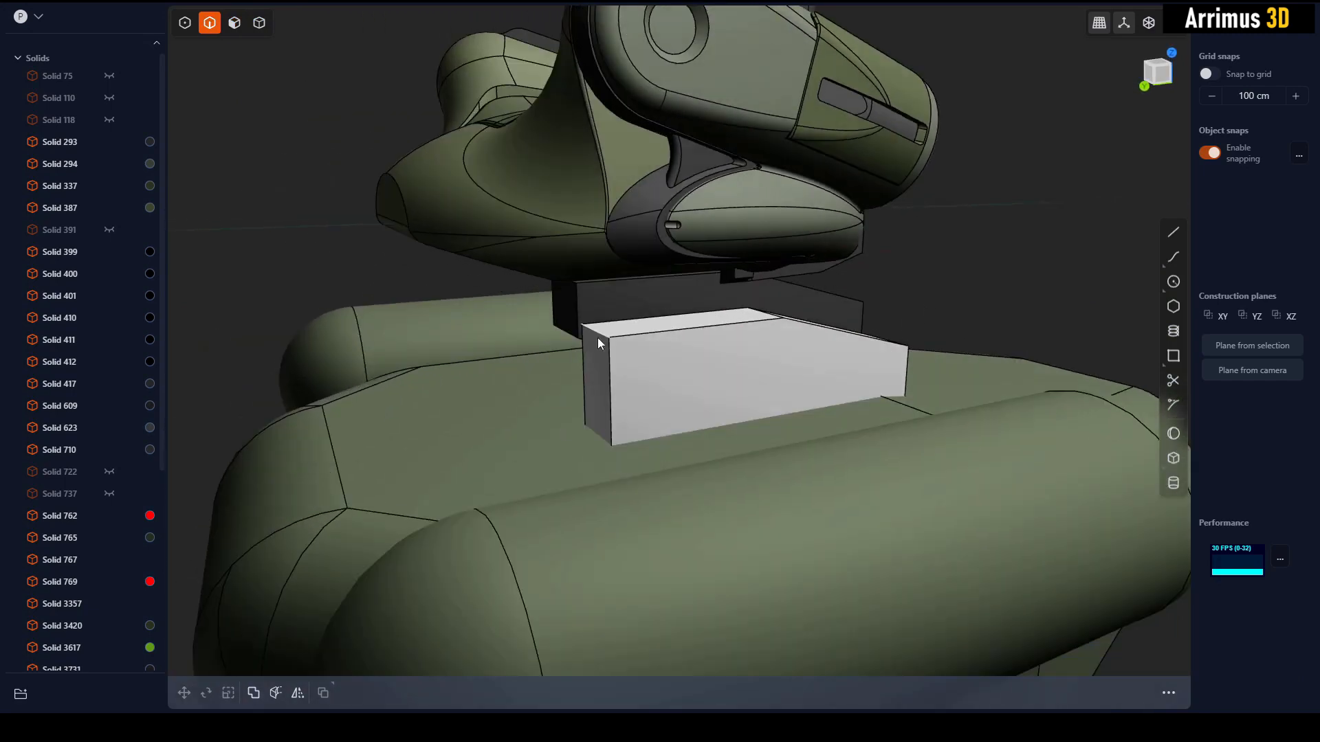
left_click(597, 332)
key("b")
left_click(657, 328)
right_click(657, 328)
Offset the side block's top face and push its rear face outward.
key("3")
left_click(656, 326)
key("d")
left_click(658, 315)
right_click(657, 315)
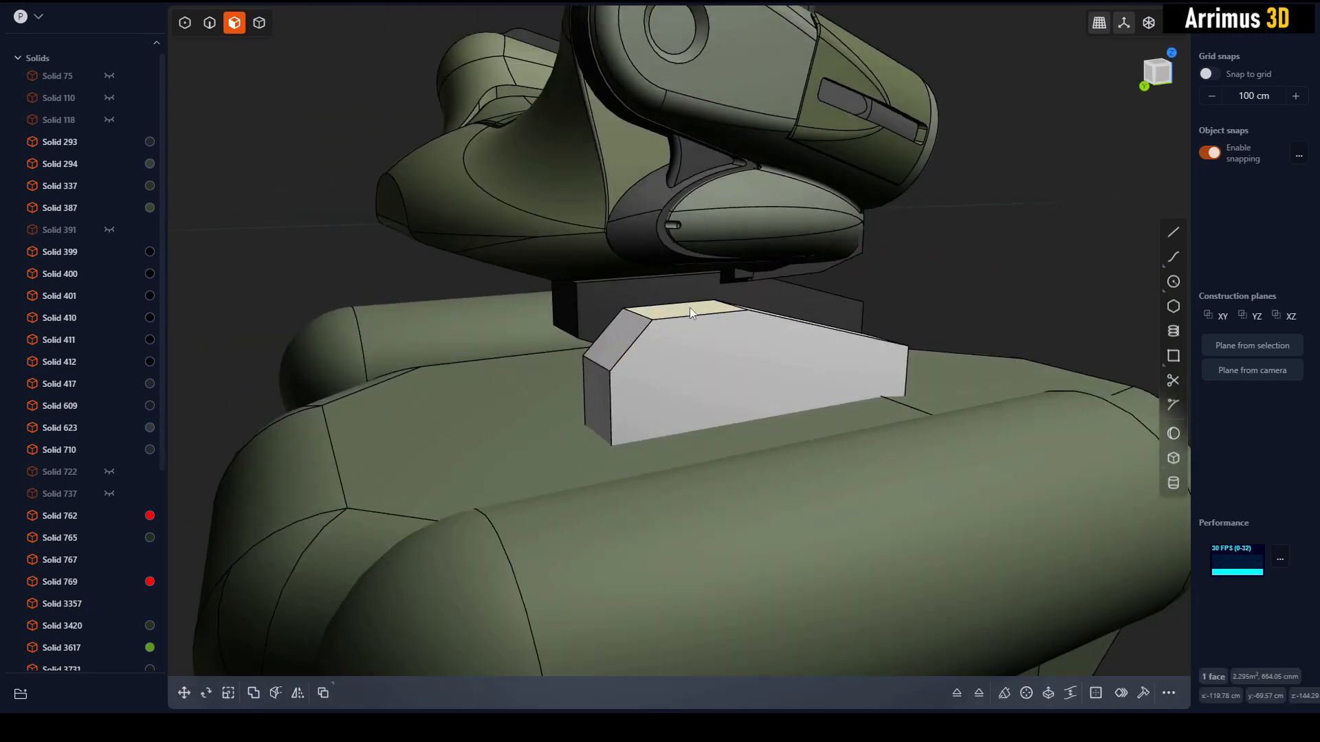
left_click(594, 394)
key("d")
left_click(578, 402)
right_click(612, 370)
Offset the side block's sloped rear face outward and pull its front face back.
left_click(596, 343)
key("d")
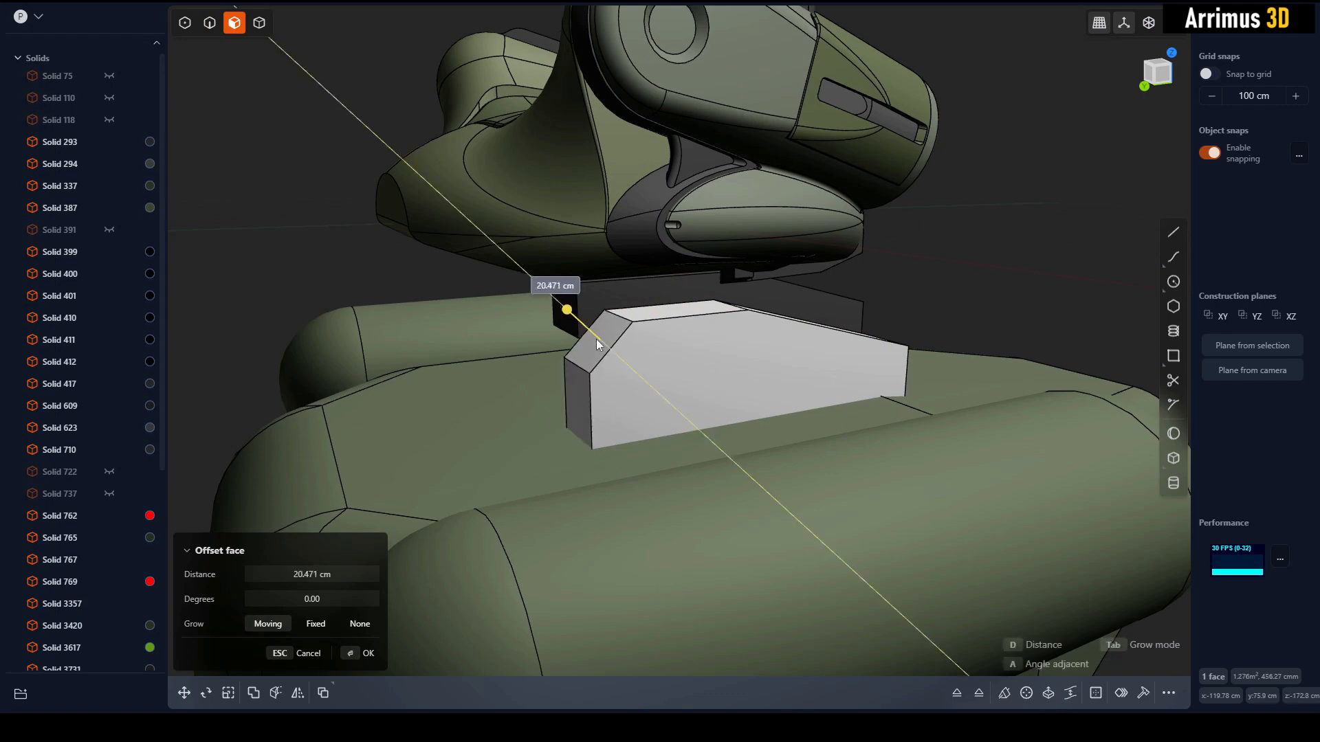
left_click(608, 344)
right_click(608, 344)
middle_click_drag(608, 345, 893, 245)
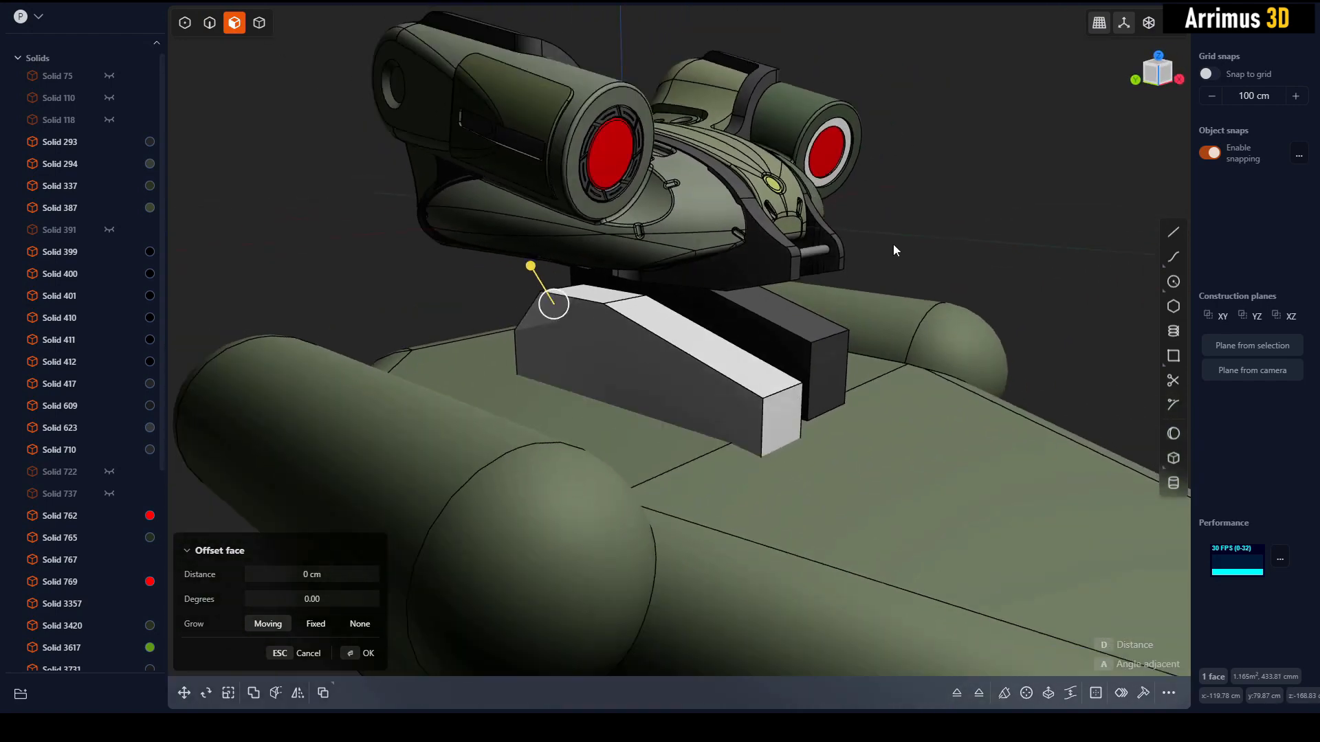
left_click(768, 419)
left_click(740, 410)
right_click(824, 352)
key("2")
left_click(830, 337)
key("d")
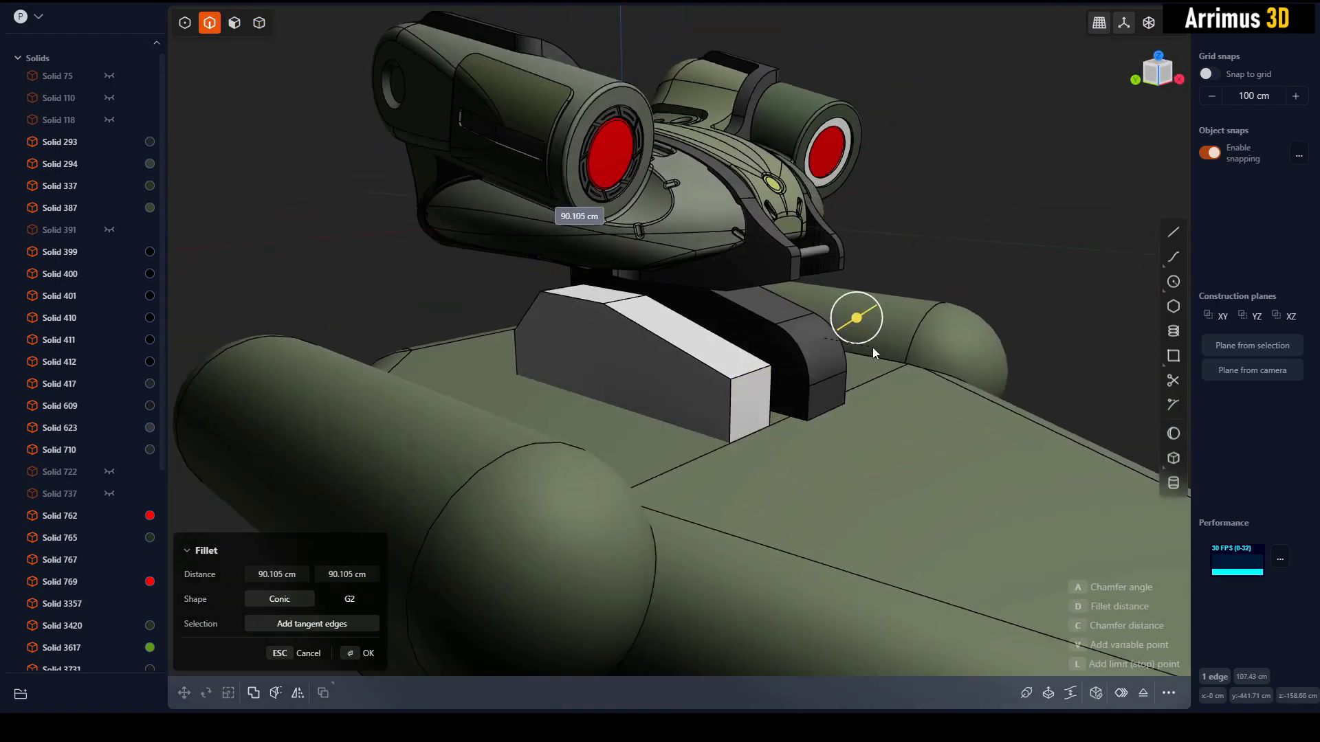
key("Escape")
key("Escape")
Offset the neck's front face backward to shorten the neck.
middle_click_drag(852, 319, 845, 315)
key("3")
left_click(824, 353)
key("d")
left_click(775, 340)
right_click(797, 338)
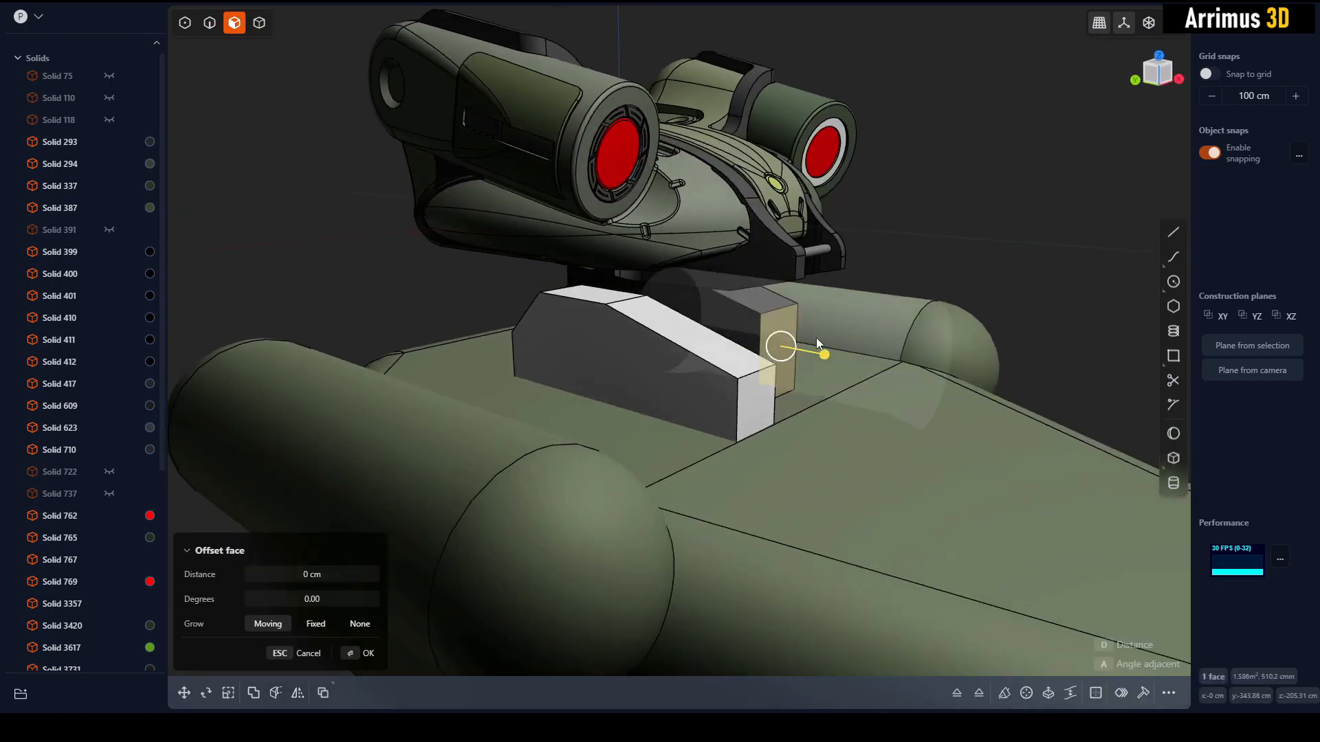
middle_click_drag(1024, 236, 971, 234)
scroll(971, 233, "down", 3)
key("Escape")
key("2")
left_click(517, 444)
key("d")
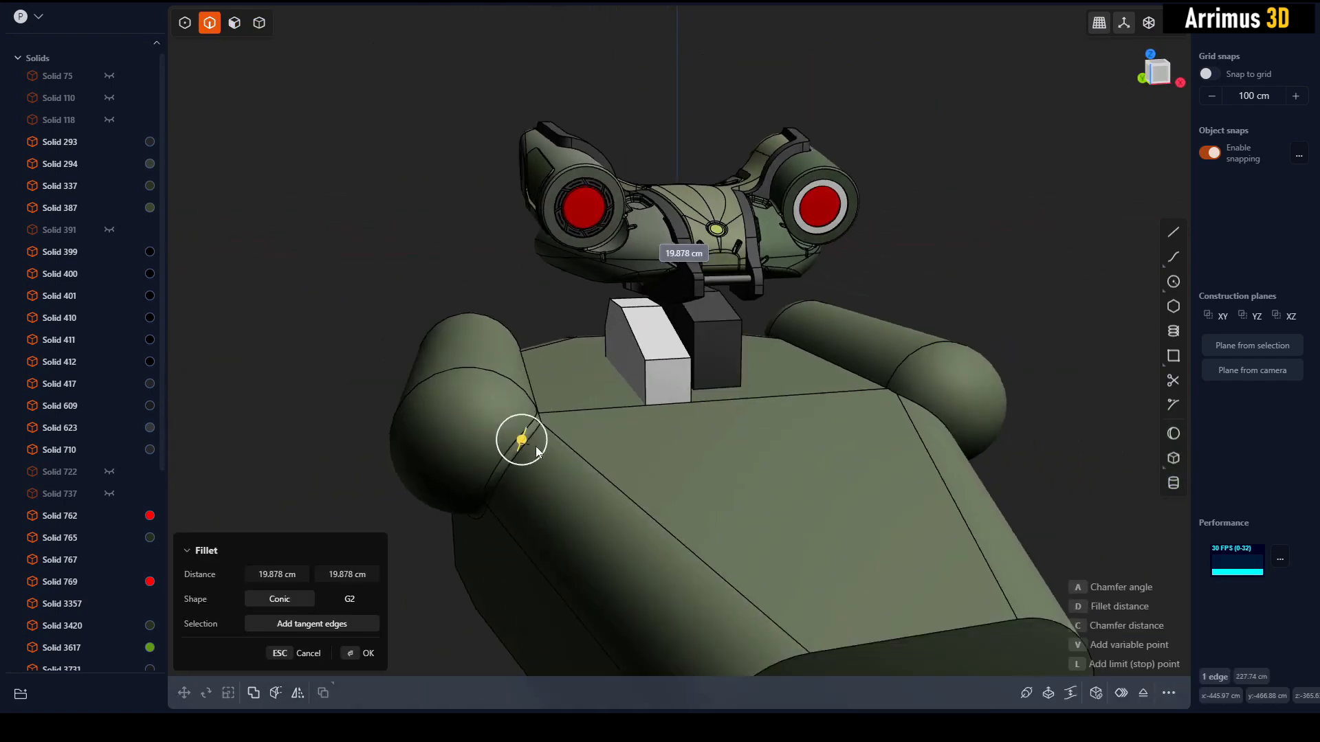
key("Escape")
middle_click_drag(564, 424, 526, 384)
left_click(530, 369)
key("d")
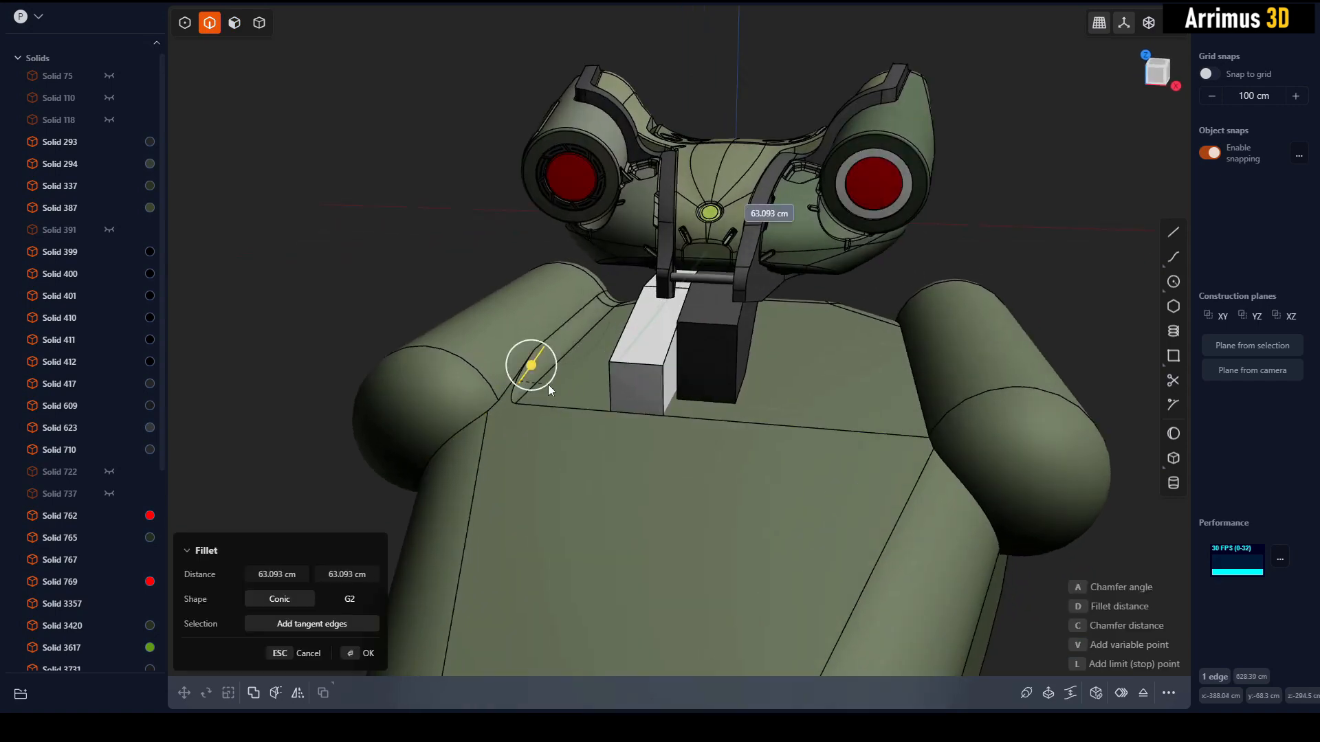
key("Escape")
Try to fillet the seam edges where one side capsule meets the hull.
left_click(494, 410, "shift")
key("d")
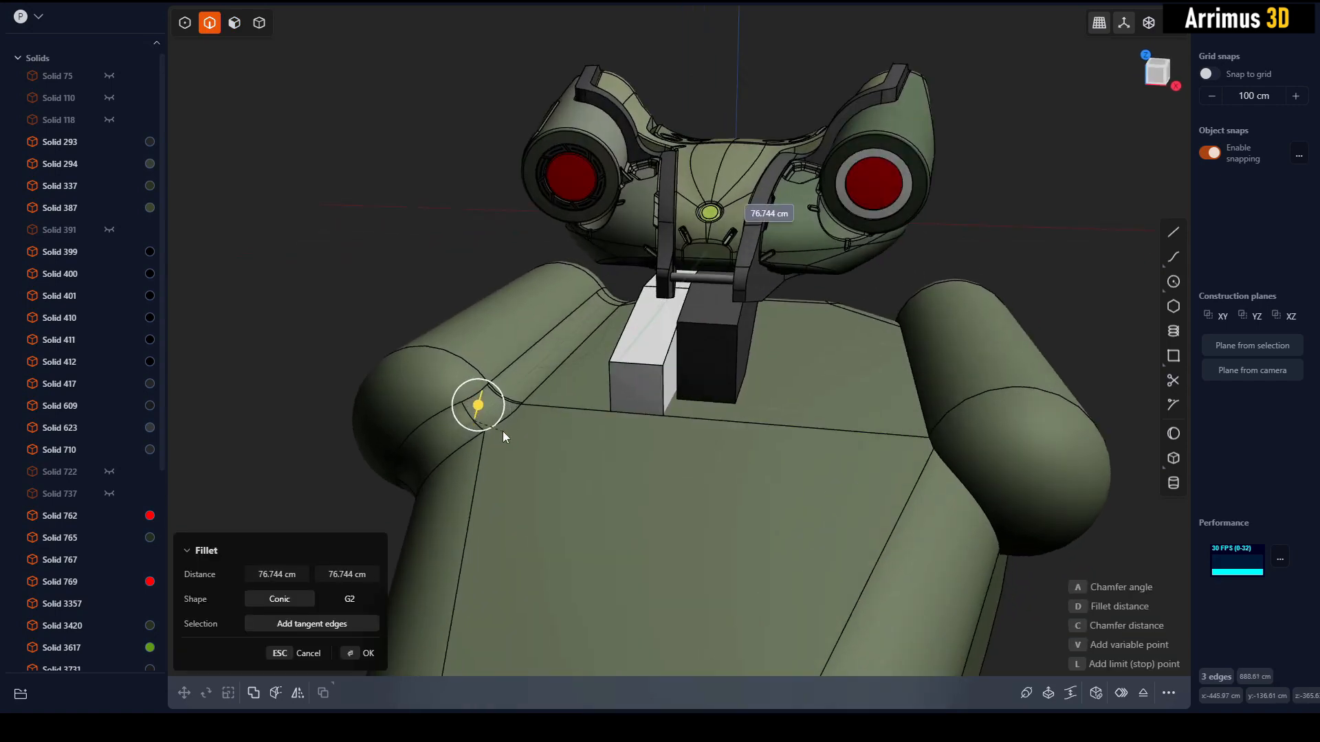
left_click(533, 418)
right_click(554, 410)
middle_click_drag(556, 409, 686, 327)
key("ctrl+z")
key("b")
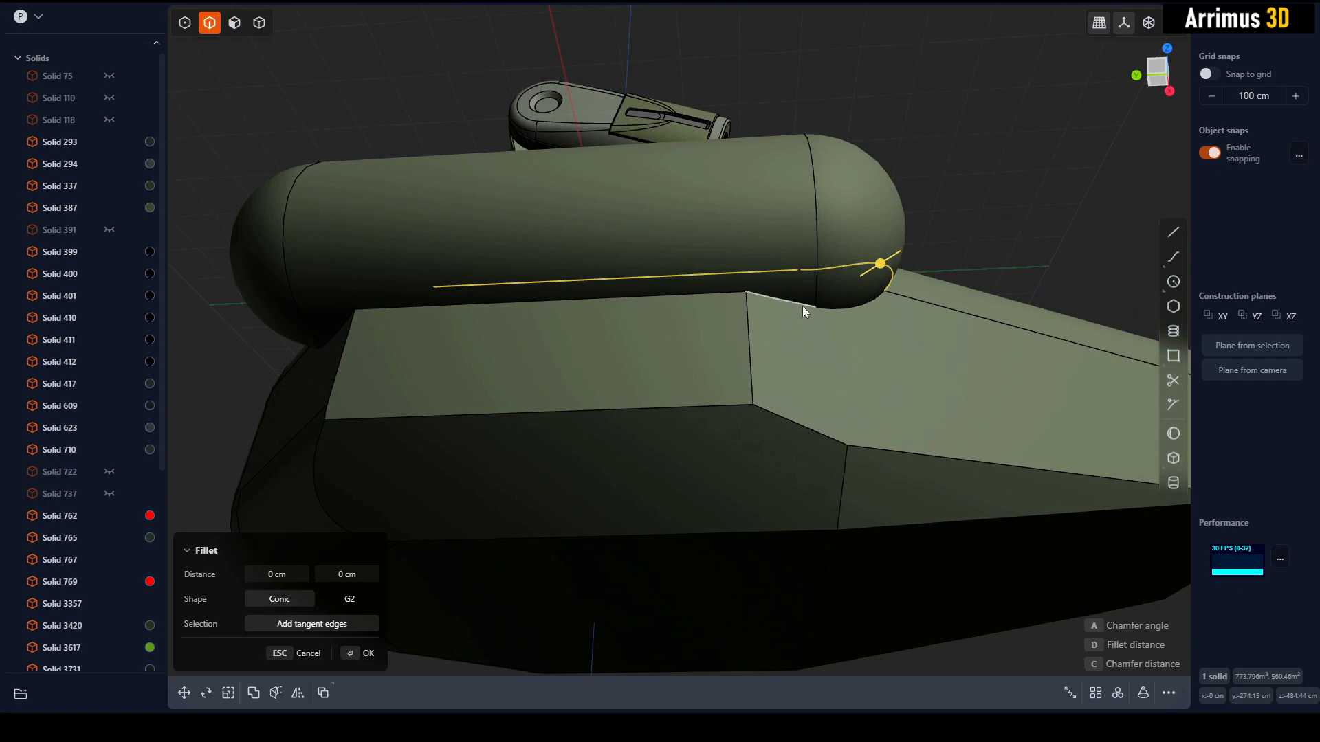
middle_click_drag(834, 307, 729, 295)
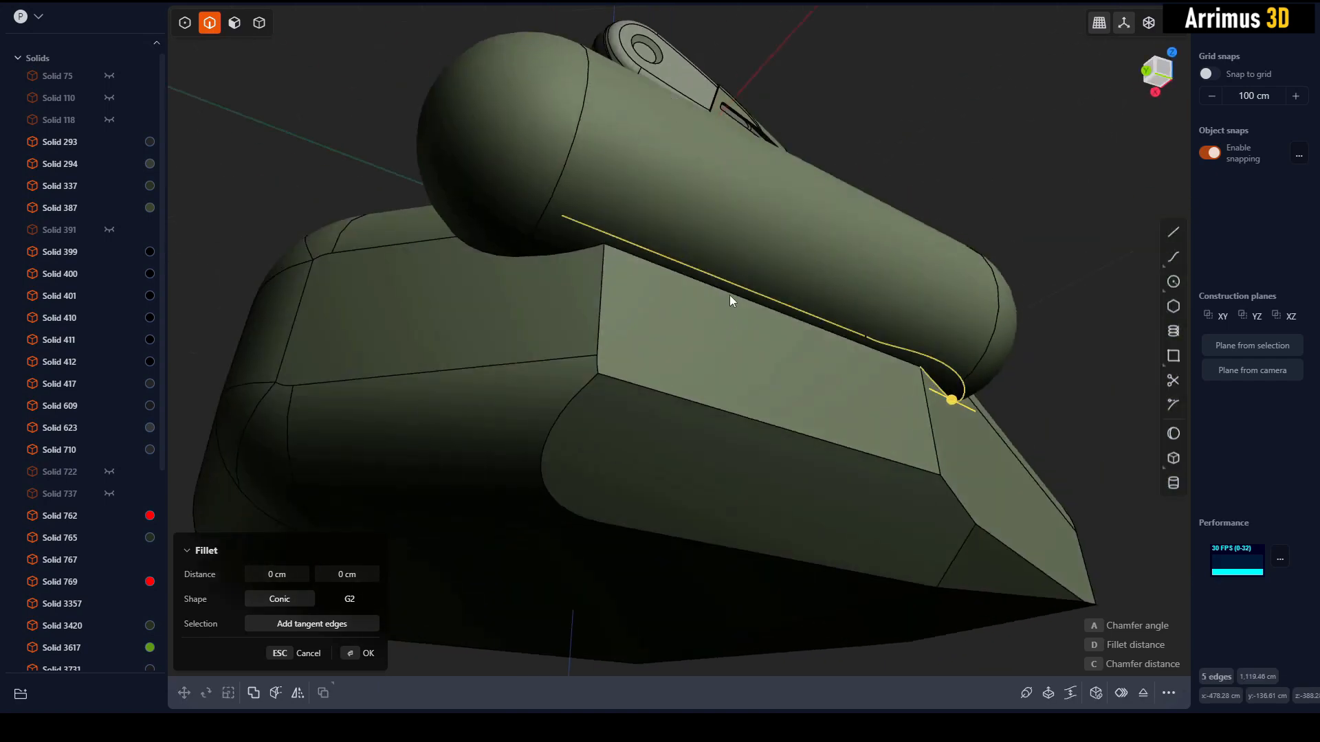
left_click(728, 295)
left_click_drag(811, 212, 844, 182)
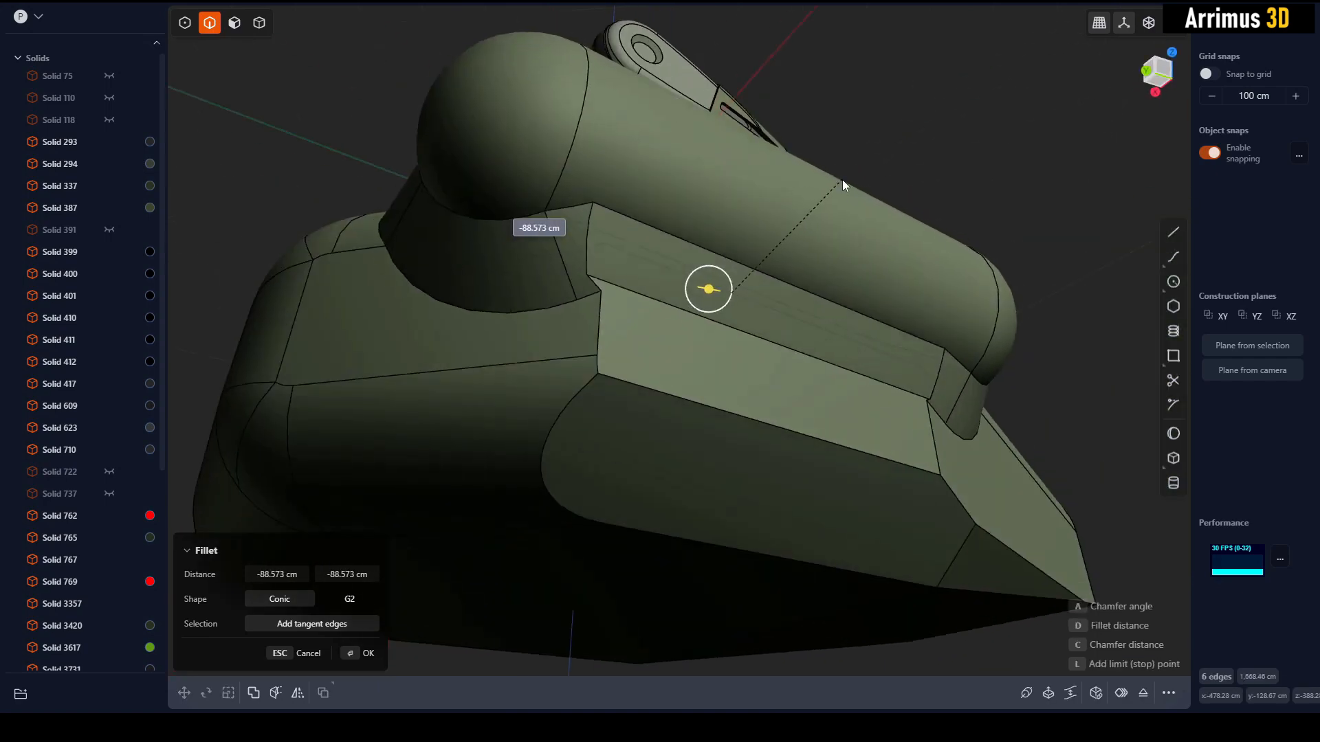
middle_click_drag(844, 181, 608, 369)
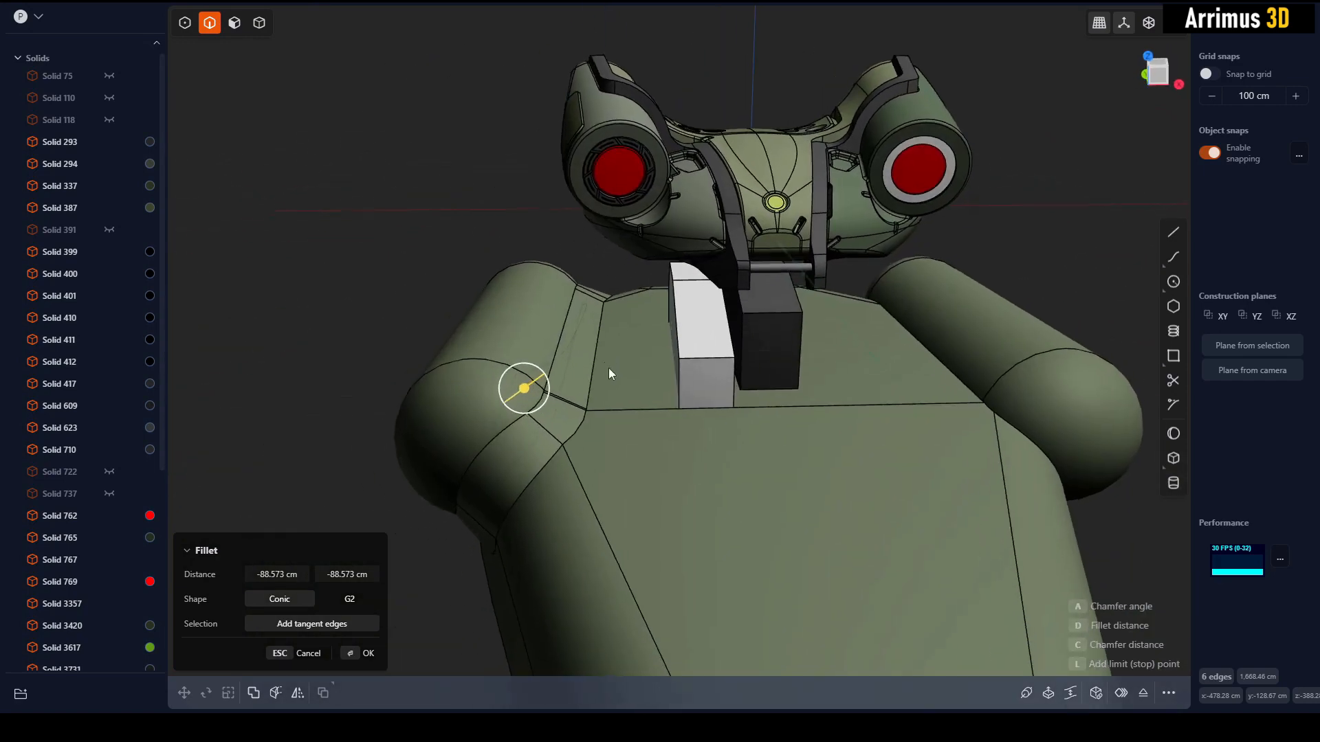
key("Escape")
Fillet the transverse edge across the hull's top, in front of the neck, by about 1159 cm.
left_click(637, 411)
key("b")
left_click(1082, 495)
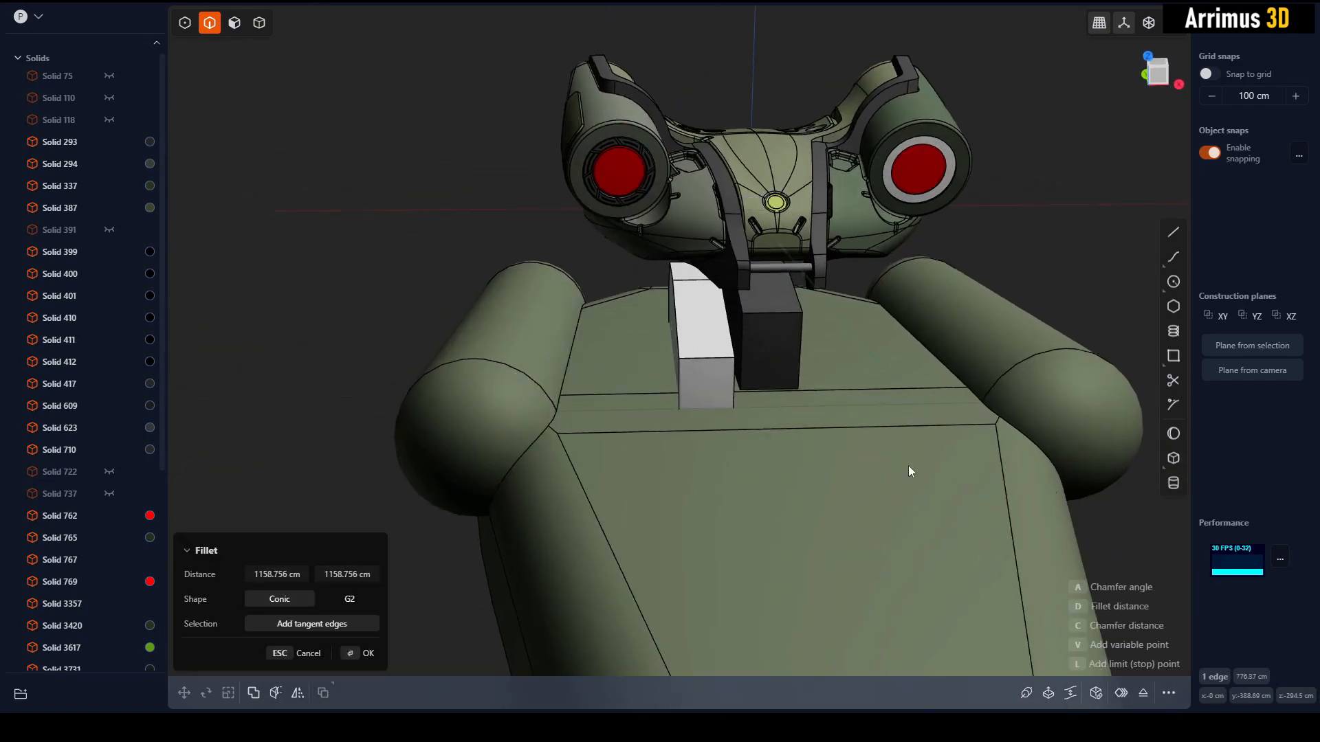
right_click(909, 464)
key("slash")
key("Escape")
middle_click_drag(802, 411, 697, 413)
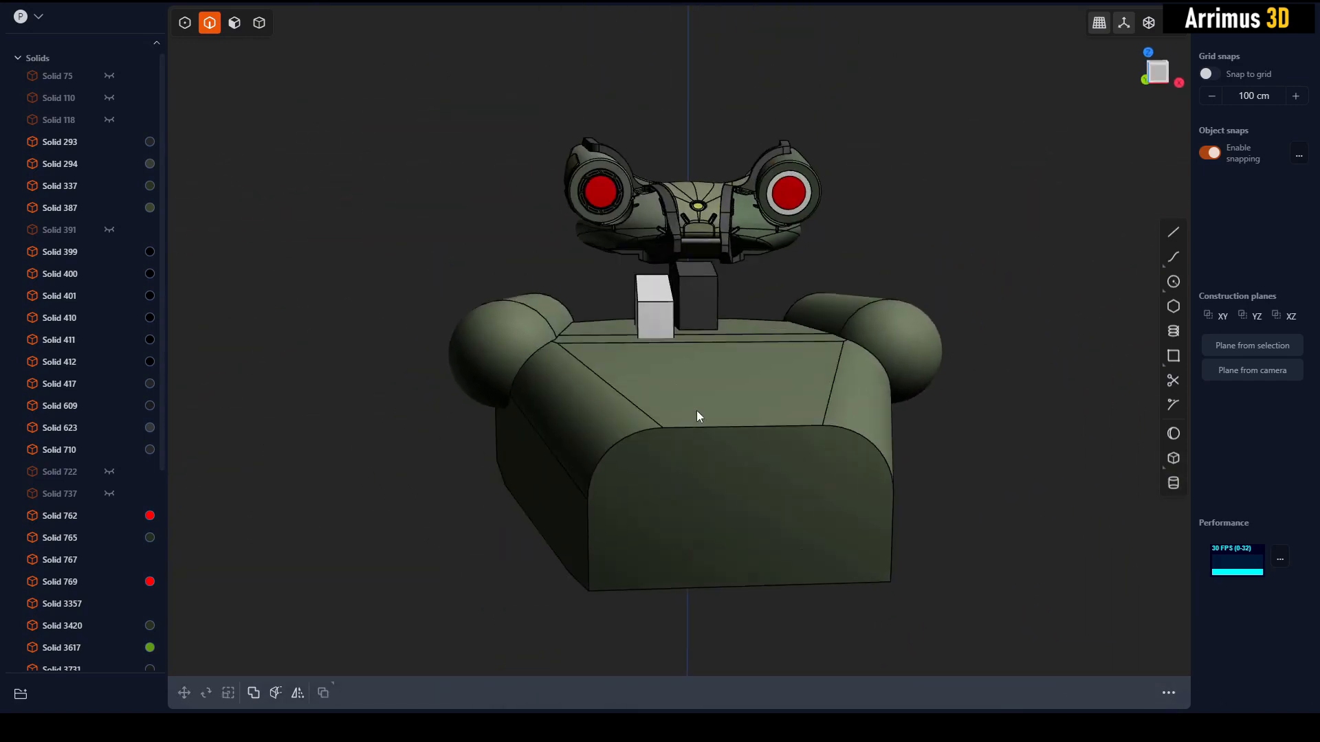
Try to raise the hull and the side block together along Z.
key("4")
left_click(669, 355)
middle_click_drag(664, 319, 655, 368, "shift")
left_click(653, 367, "shift")
key("g")
key("z")
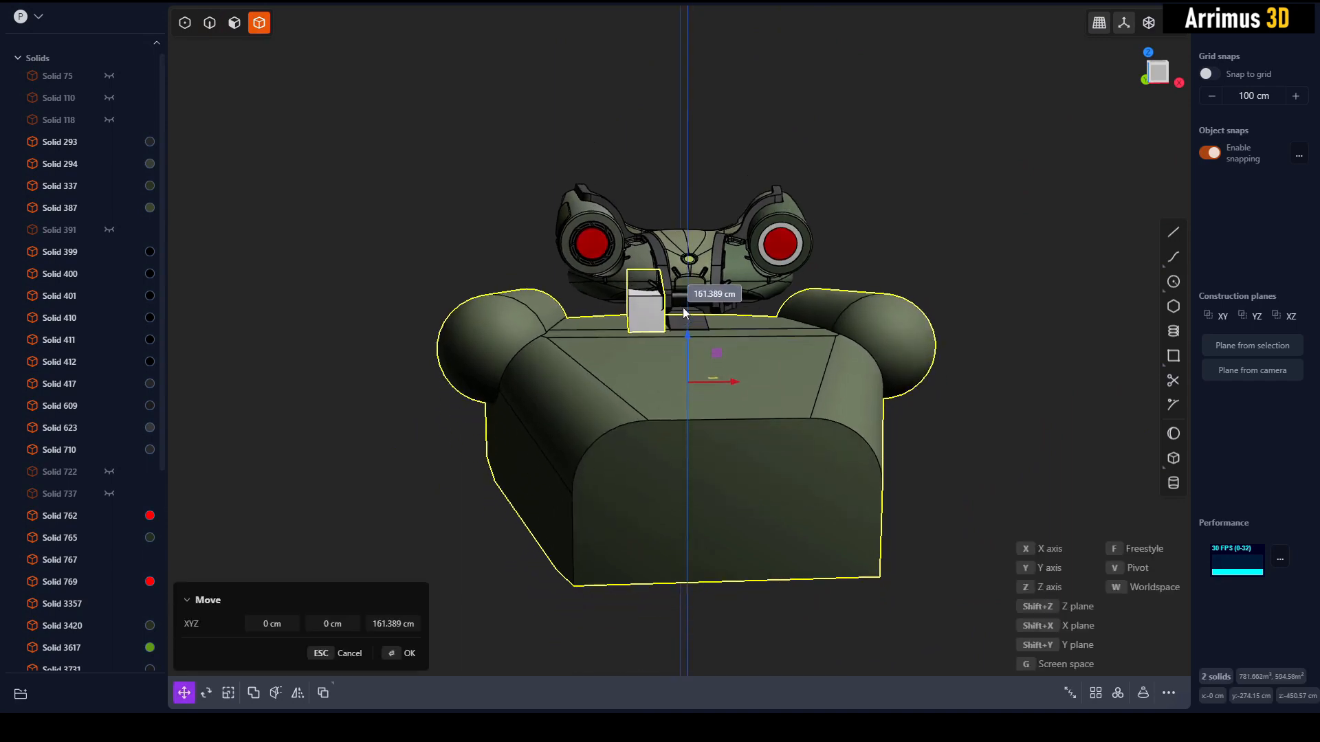
key("Escape")
middle_click_drag(840, 292, 942, 309)
left_click(628, 369)
key("m")
left_click(352, 308)
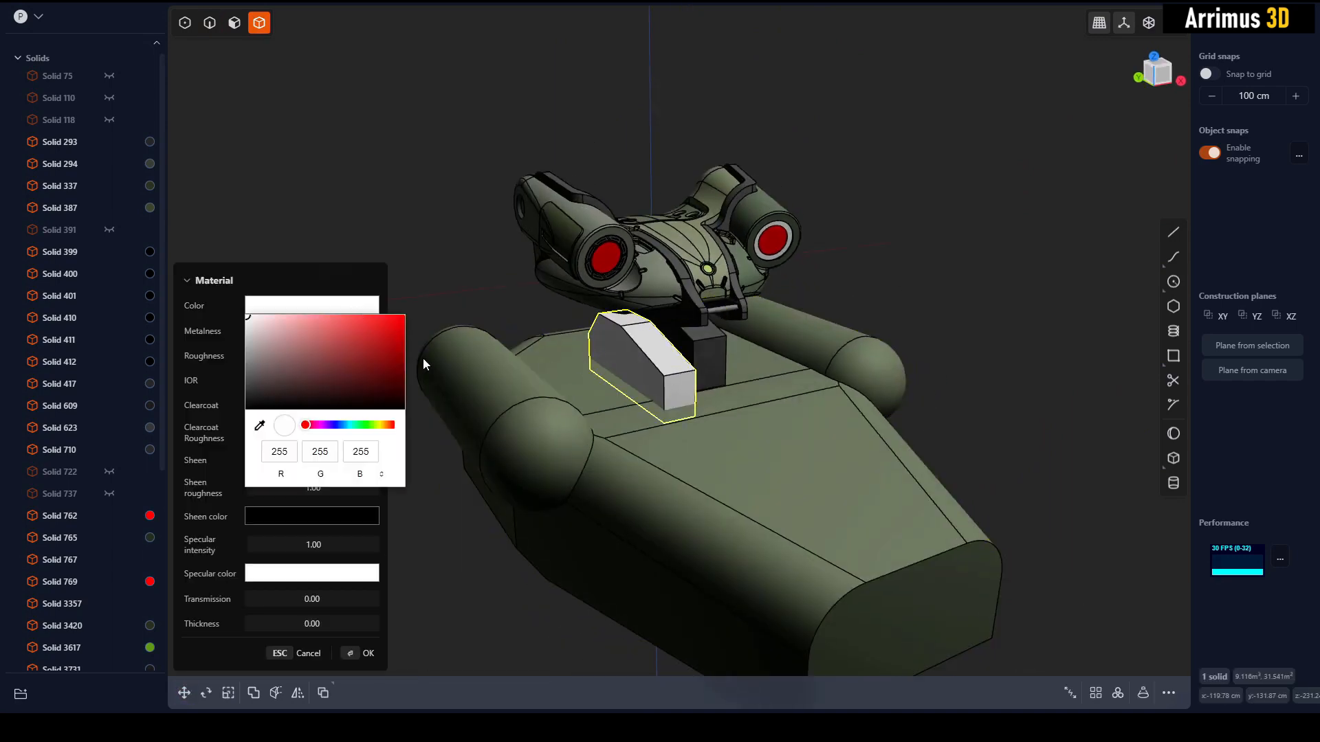
left_click(372, 424)
left_click(292, 393)
right_click(373, 199)
middle_click_drag(373, 199, 412, 303)
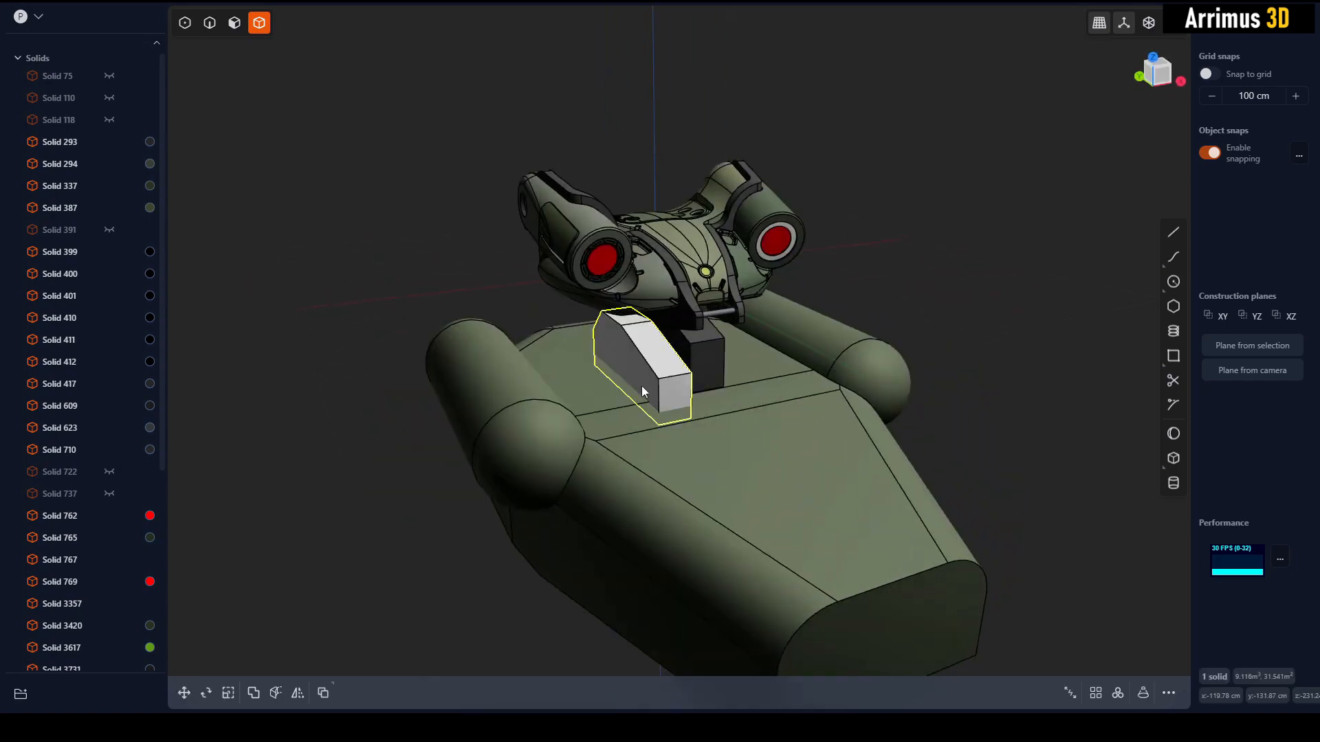
Mirror the side block across the X plane to the other side of the neck.
key("alt+x")
key("x")
right_click(860, 385)
Give both side blocks a dark olive-green material color, RGB 47, 55, 42.
left_click(748, 387, "shift")
scroll(750, 412, "up", 2)
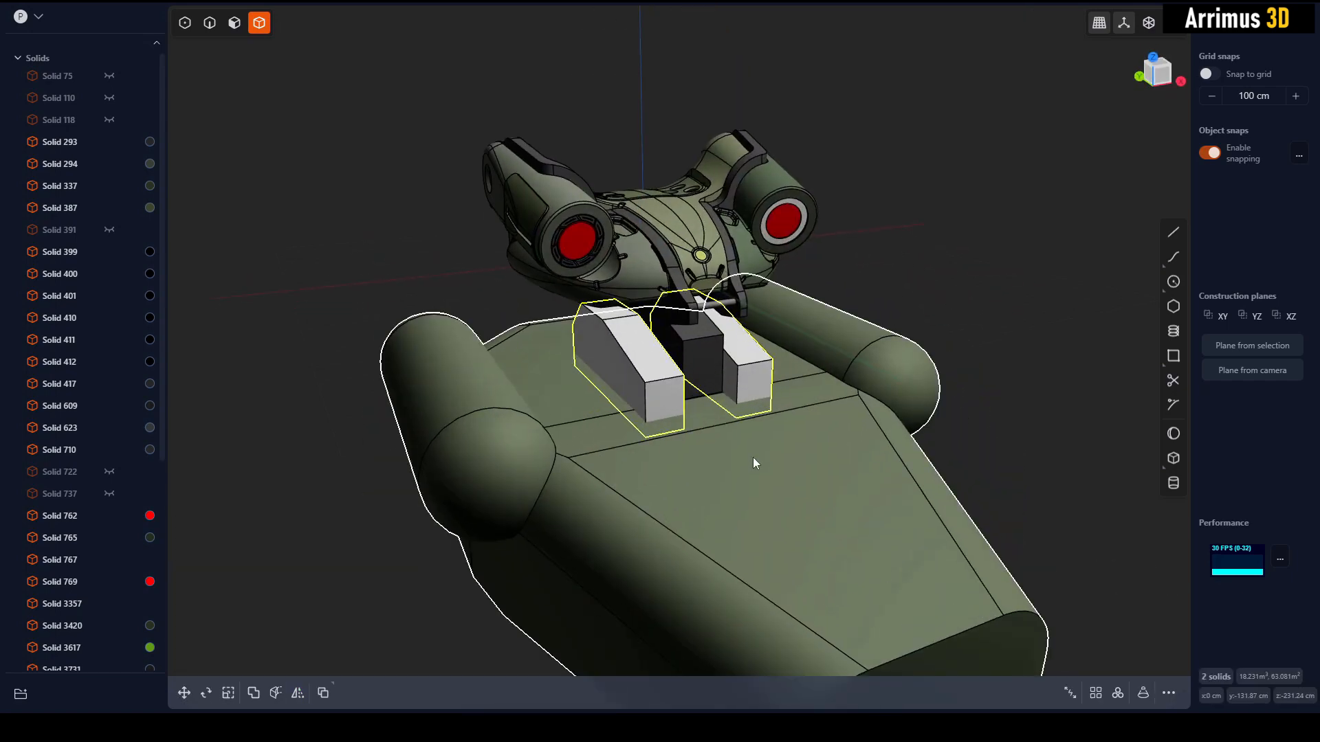
key("m")
left_click(358, 308)
left_click(370, 425)
left_click(284, 389)
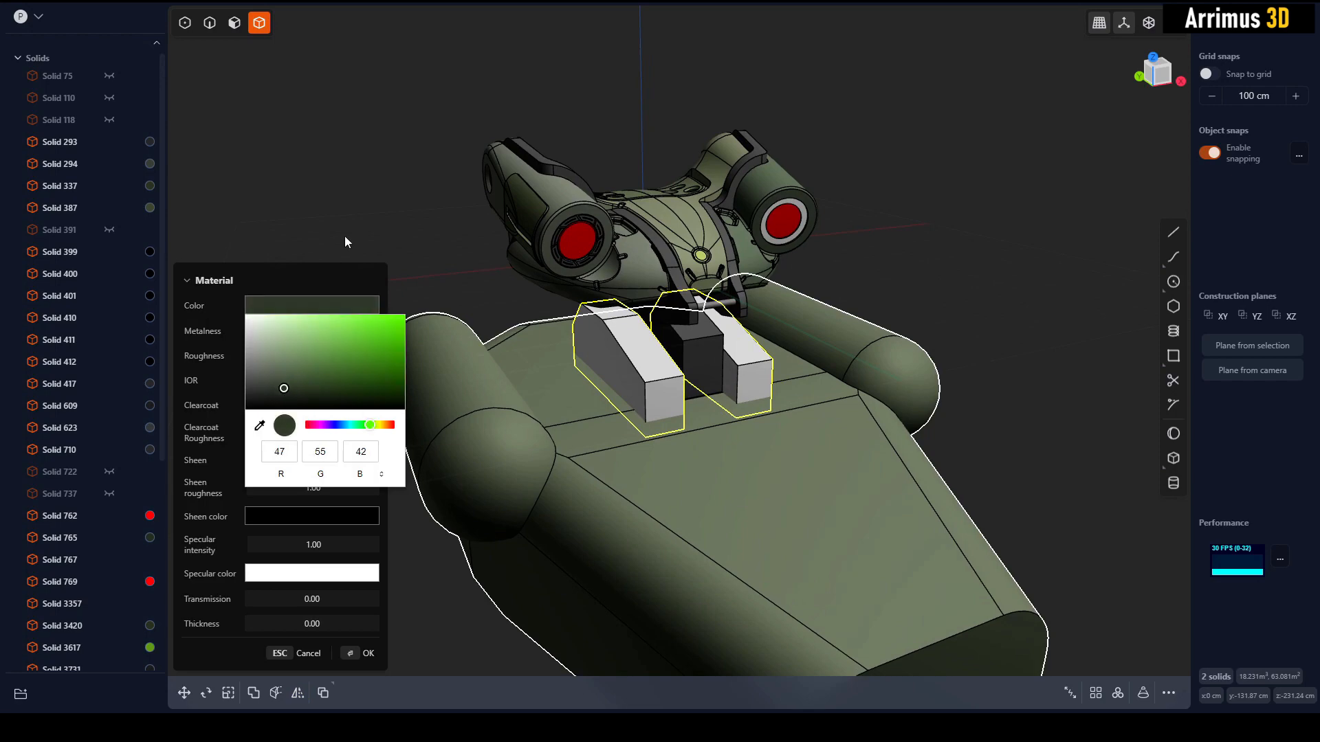
right_click(345, 236)
left_click(345, 240)
middle_click_drag(415, 340, 481, 357)
key("2")
left_click(698, 376)
key("b")
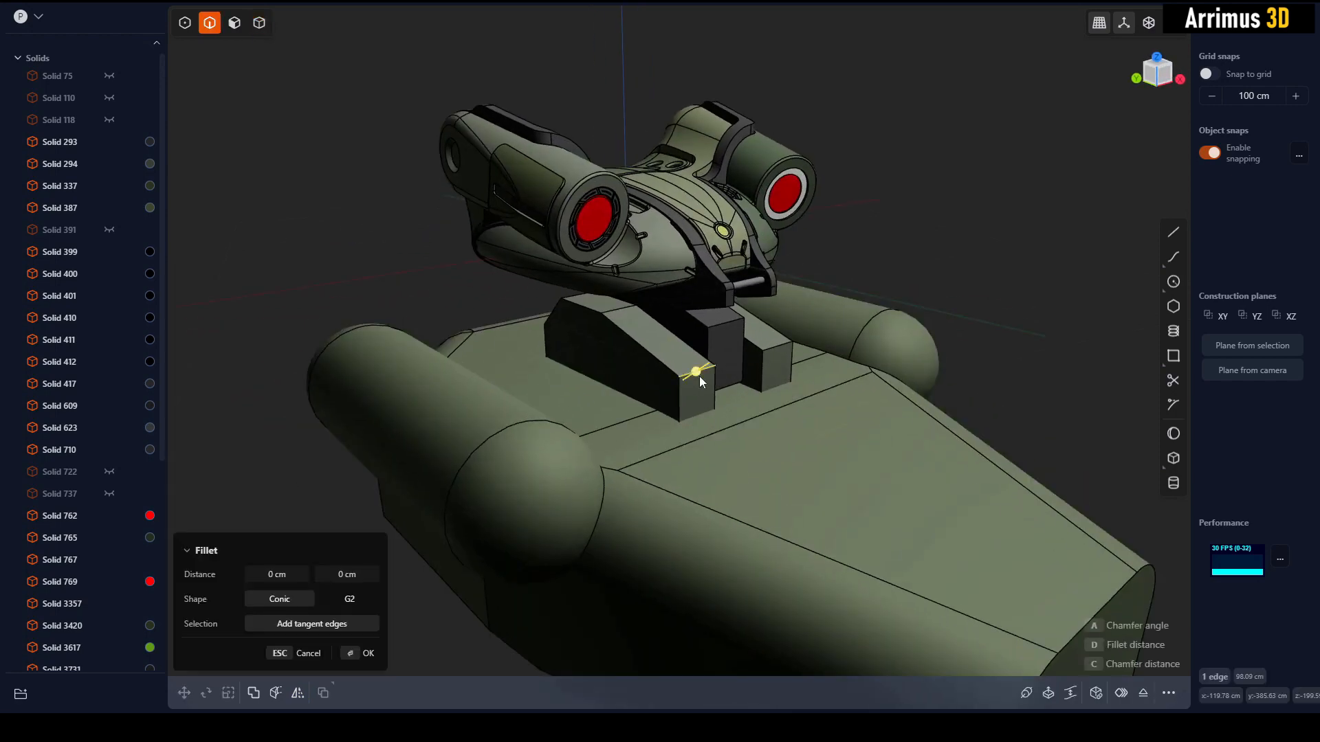
left_click(775, 347, "shift")
key("b")
key("Escape")
Fillet the outer top edges of both side blocks by about 315 cm.
left_click(582, 306)
middle_click_drag(790, 375, 641, 354)
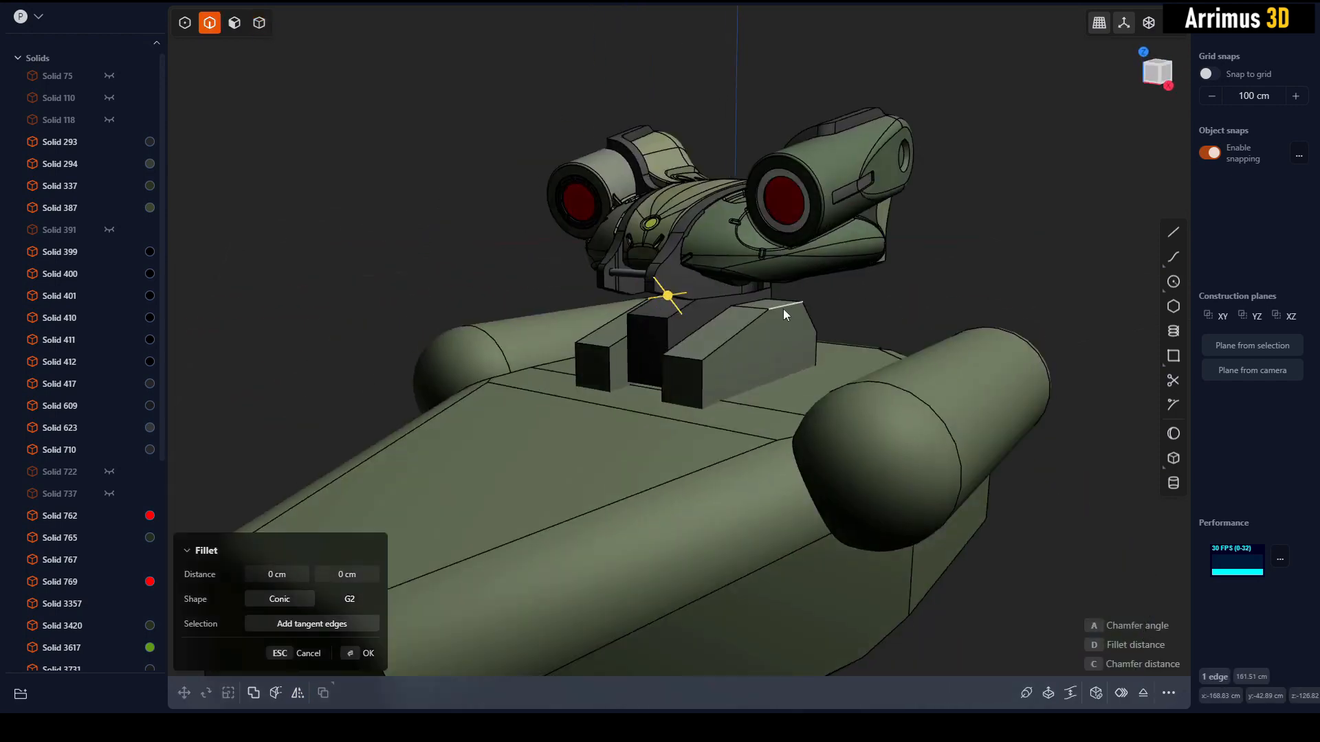
left_click(783, 308, "shift")
key("b")
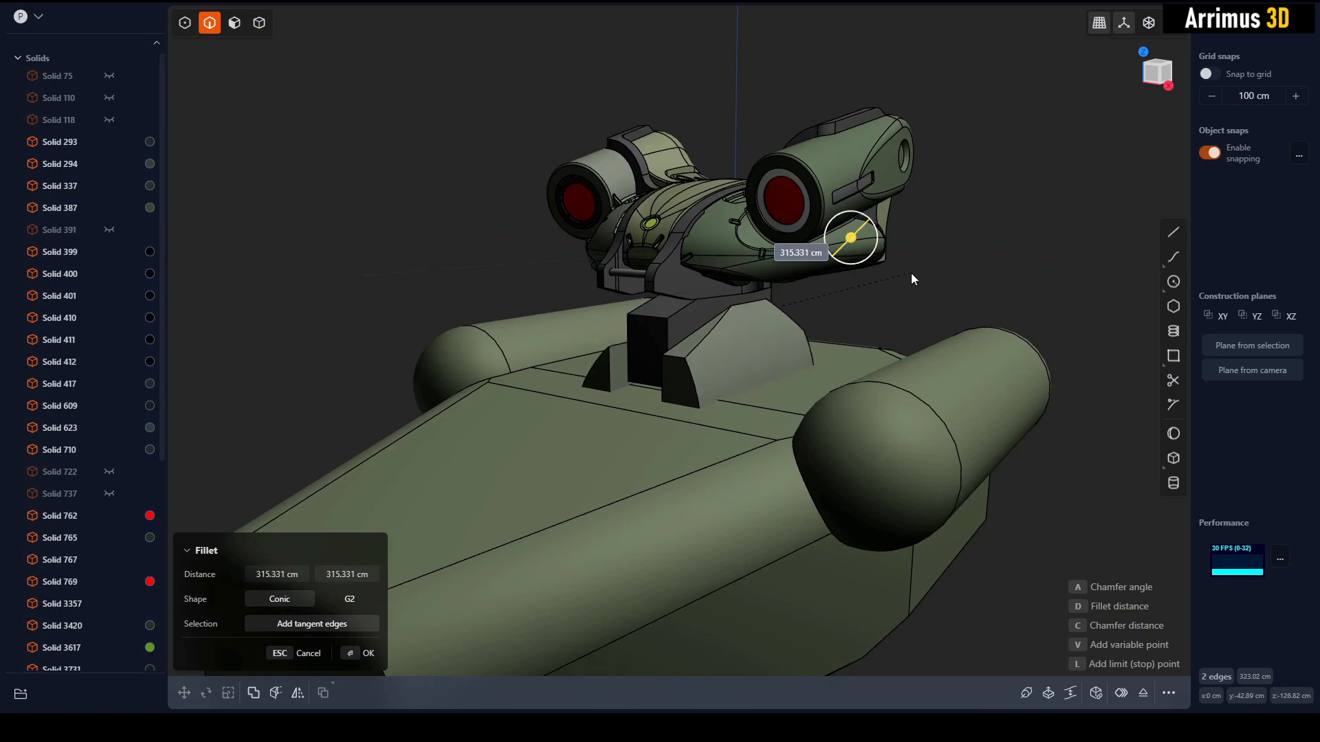
key("Return")
Fillet the front top edges of both side blocks into a rounded nose.
middle_click_drag(812, 297, 739, 360)
left_click(655, 369)
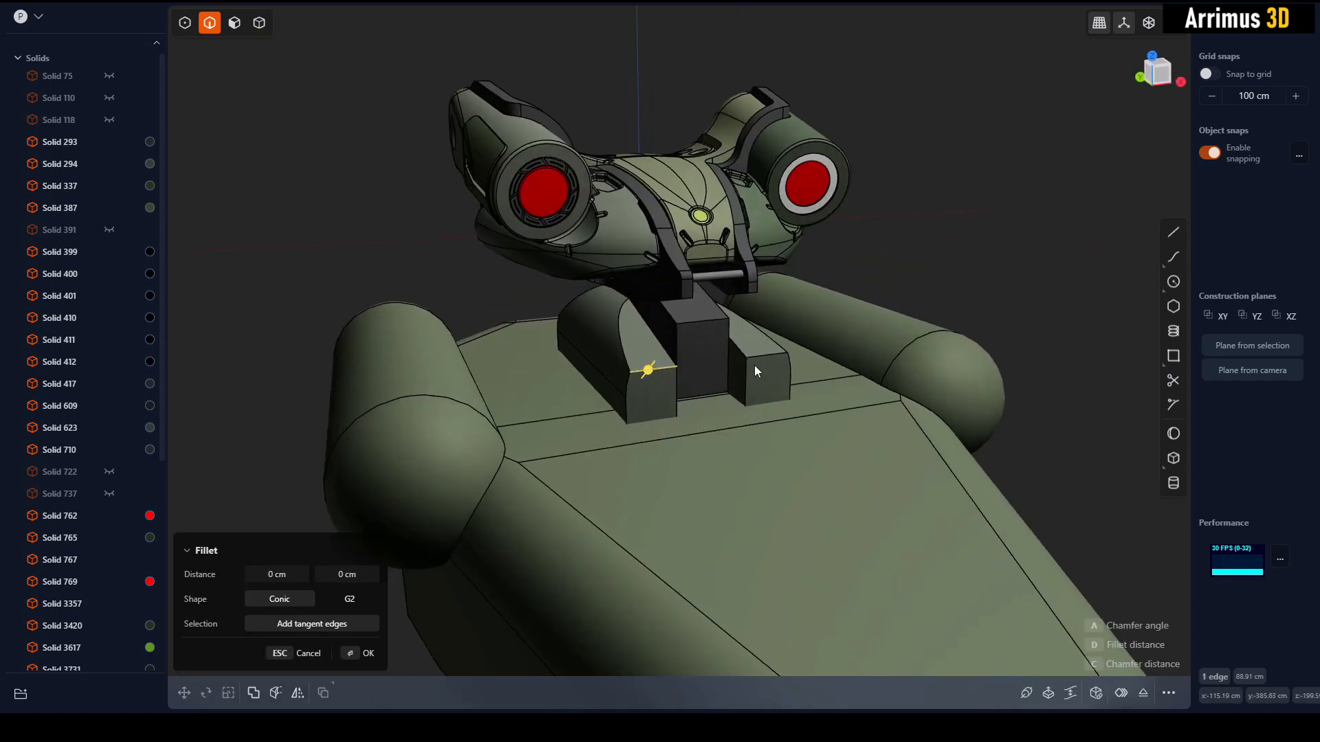
left_click(757, 356, "shift")
key("Escape")
left_click(659, 372)
left_click(759, 359, "shift")
middle_click_drag(761, 360, 784, 342)
left_click_drag(797, 319, 815, 315)
key("Return")
left_click(856, 274)
Try to fillet the curved edges along the sloping tops of both side blocks.
left_click(627, 336)
middle_click_drag(627, 336, 630, 366)
left_click(736, 345, "shift")
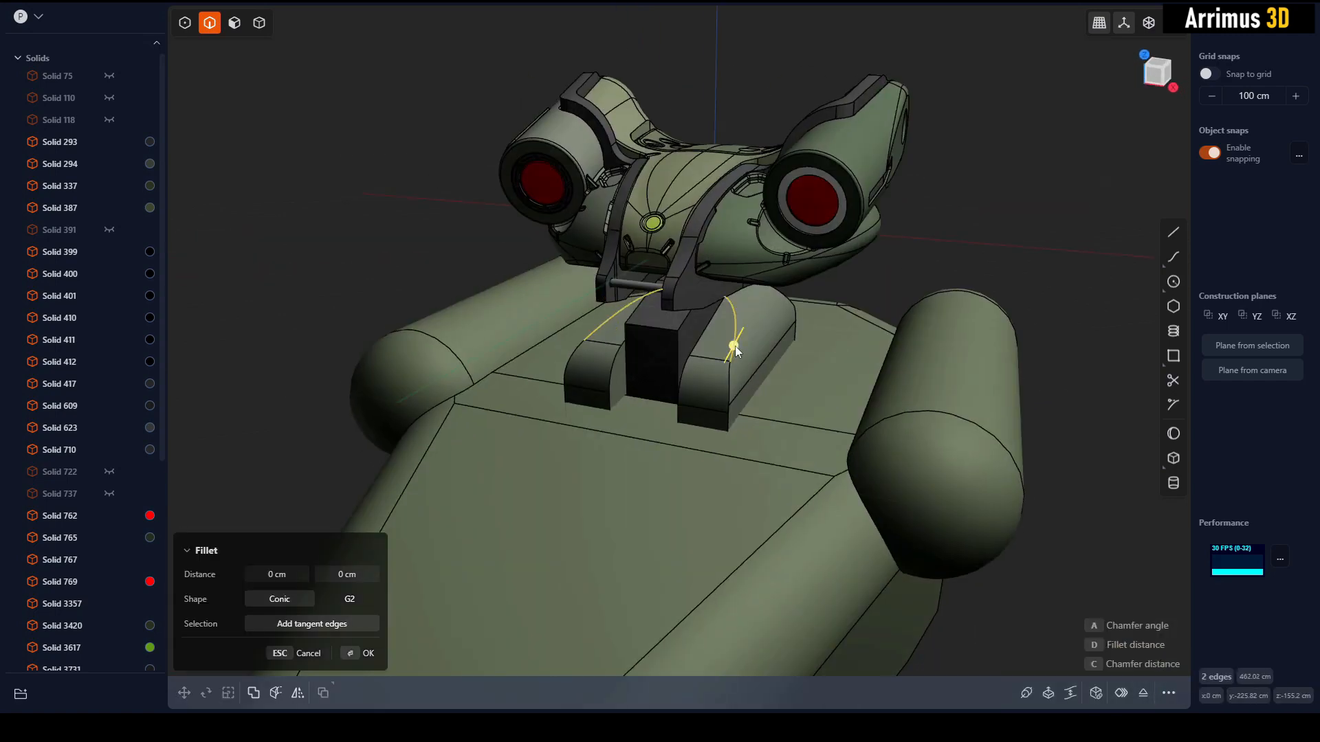
left_click_drag(736, 345, 761, 344)
key("Return")
middle_click_drag(761, 344, 842, 331)
key("ctrl+z")
key("ctrl+z")
key("ctrl+z")
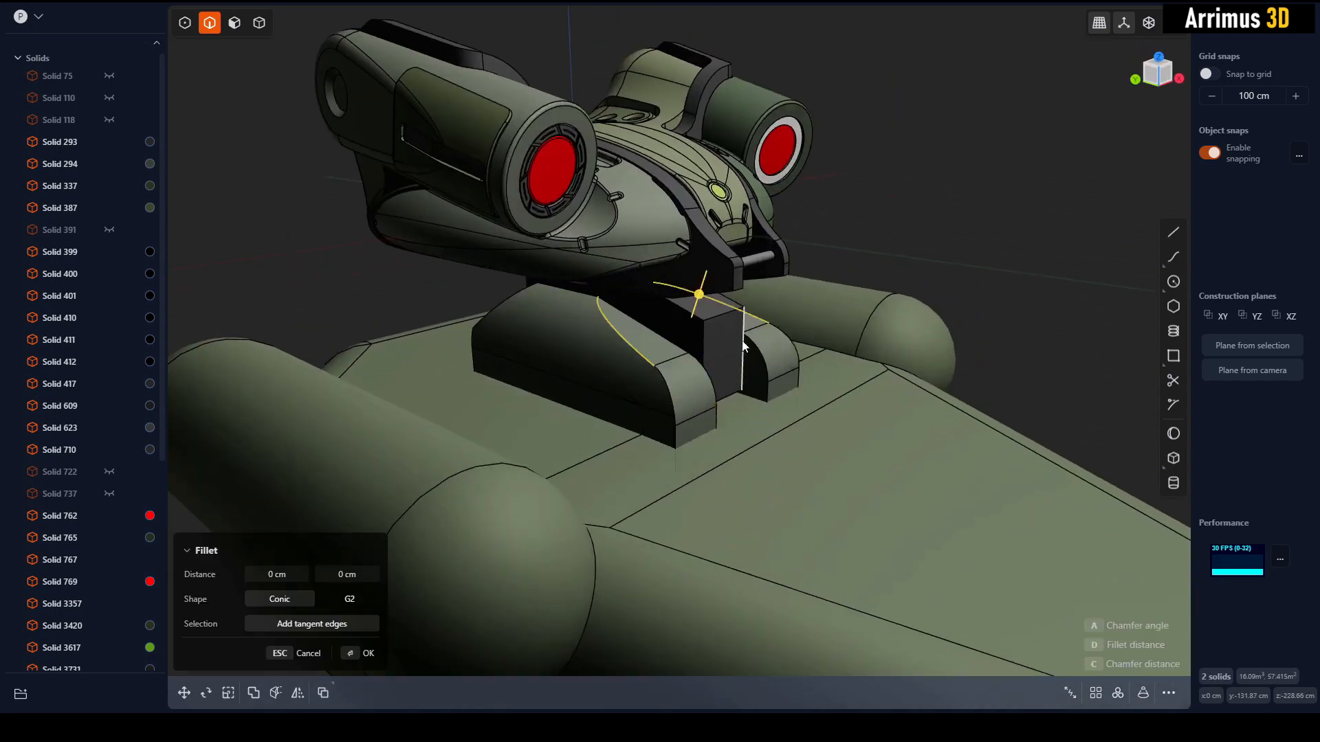
Fillet the curved outer front edges of both side blocks to round off their noses.
left_click(672, 386)
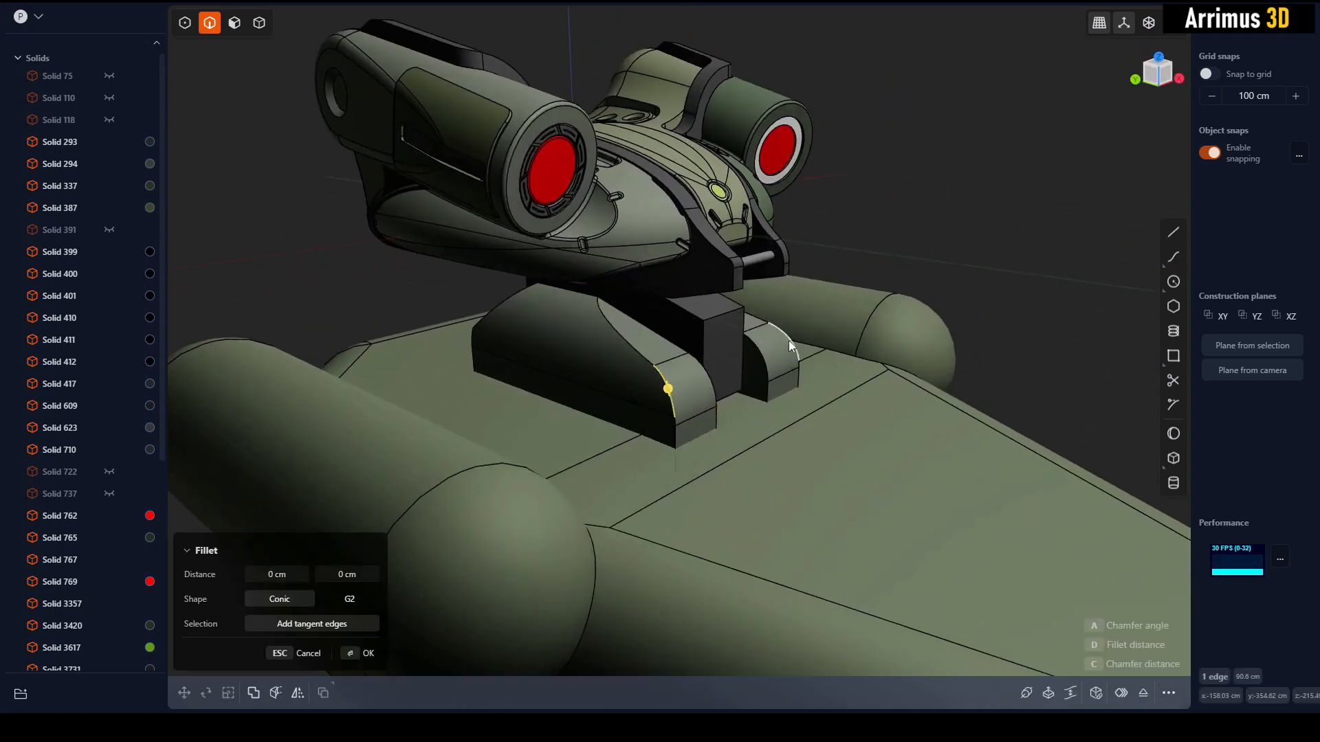
left_click_drag(789, 340, 813, 319)
key("Return")
Offset the front face of the dark neck block forward between the side blocks.
key("3")
left_click(727, 364)
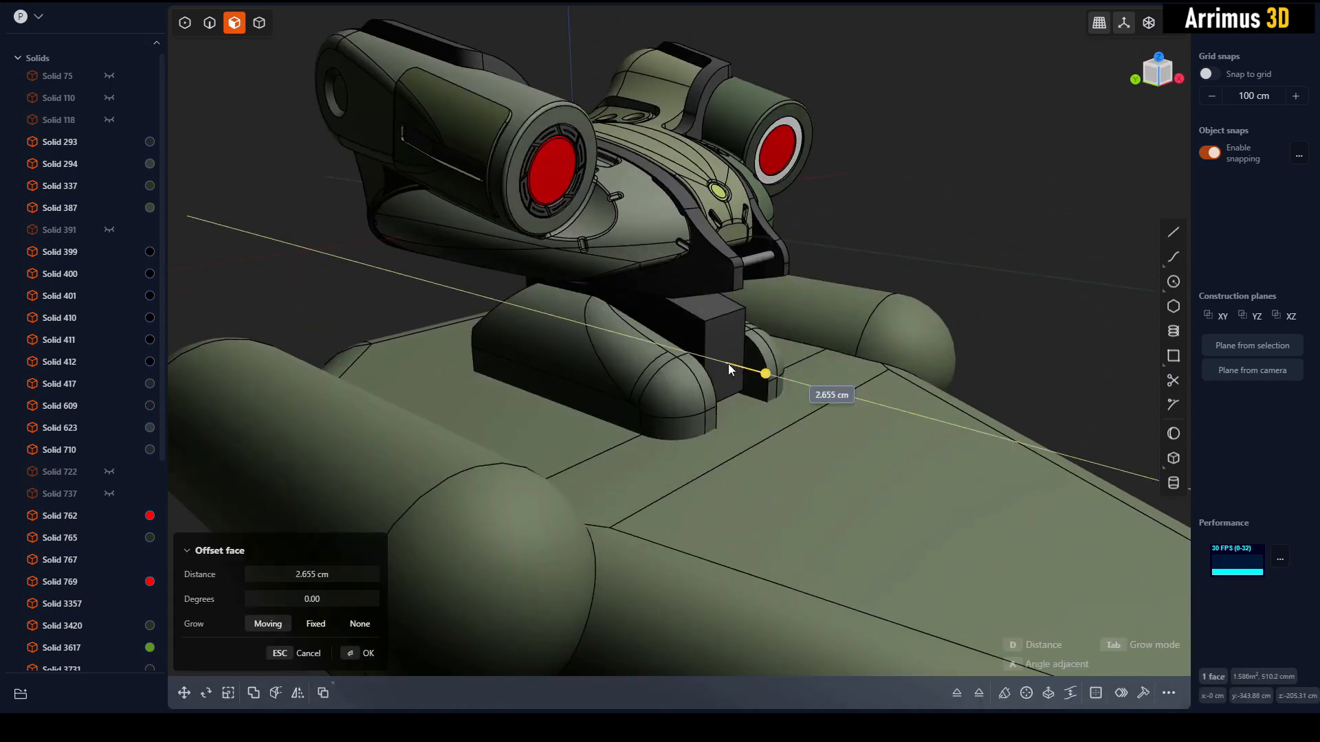
left_click_drag(728, 365, 765, 390)
key("Return")
Fillet the rear top edges and curved rear outer edges of both side blocks.
middle_click_drag(704, 300, 769, 283, "shift")
key("2")
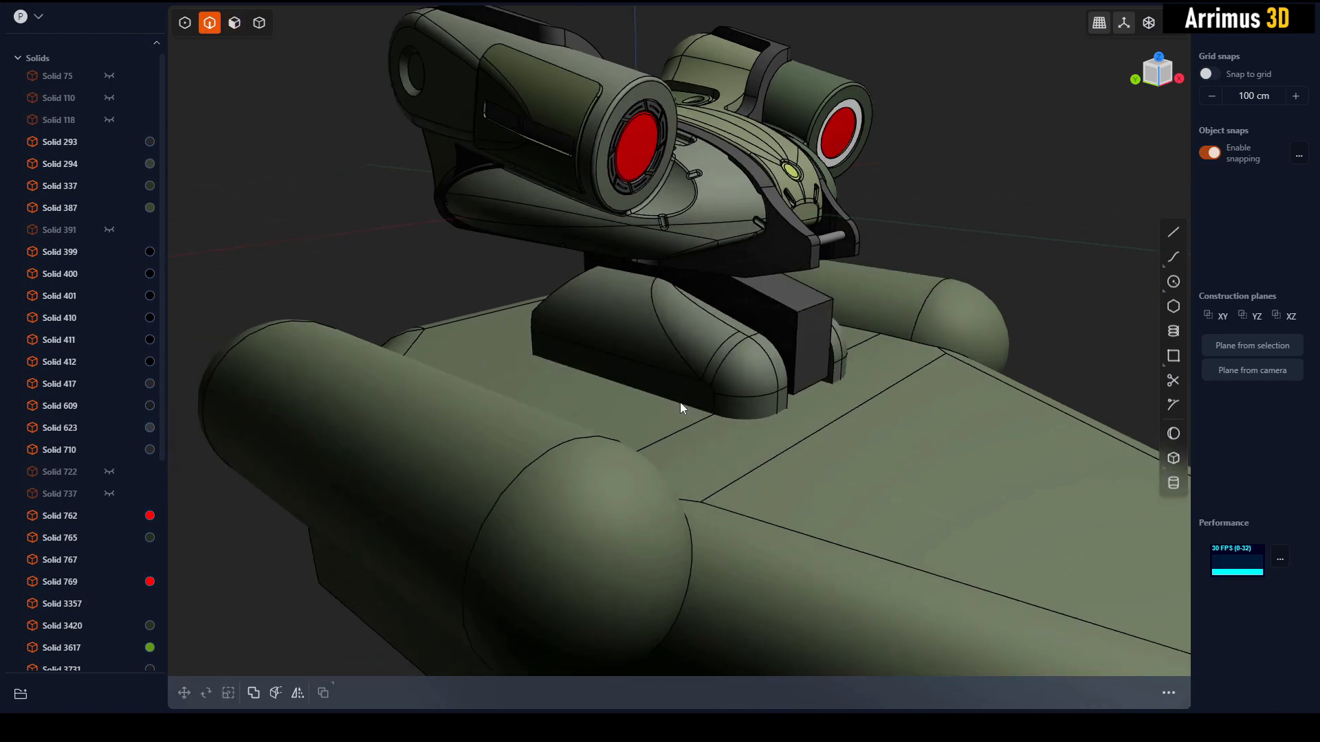
middle_click_drag(637, 393, 796, 349)
key("4")
key("2")
left_click(593, 372)
key("b")
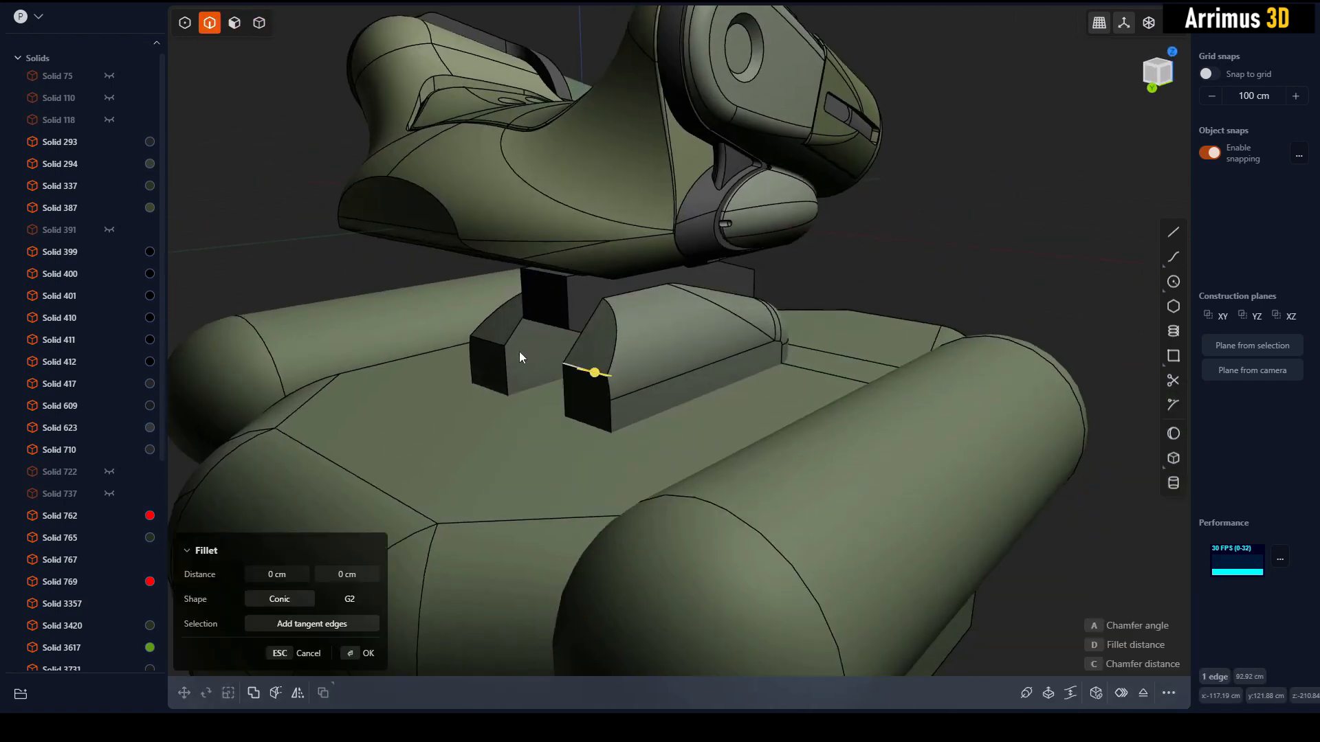
left_click(489, 344)
key("d")
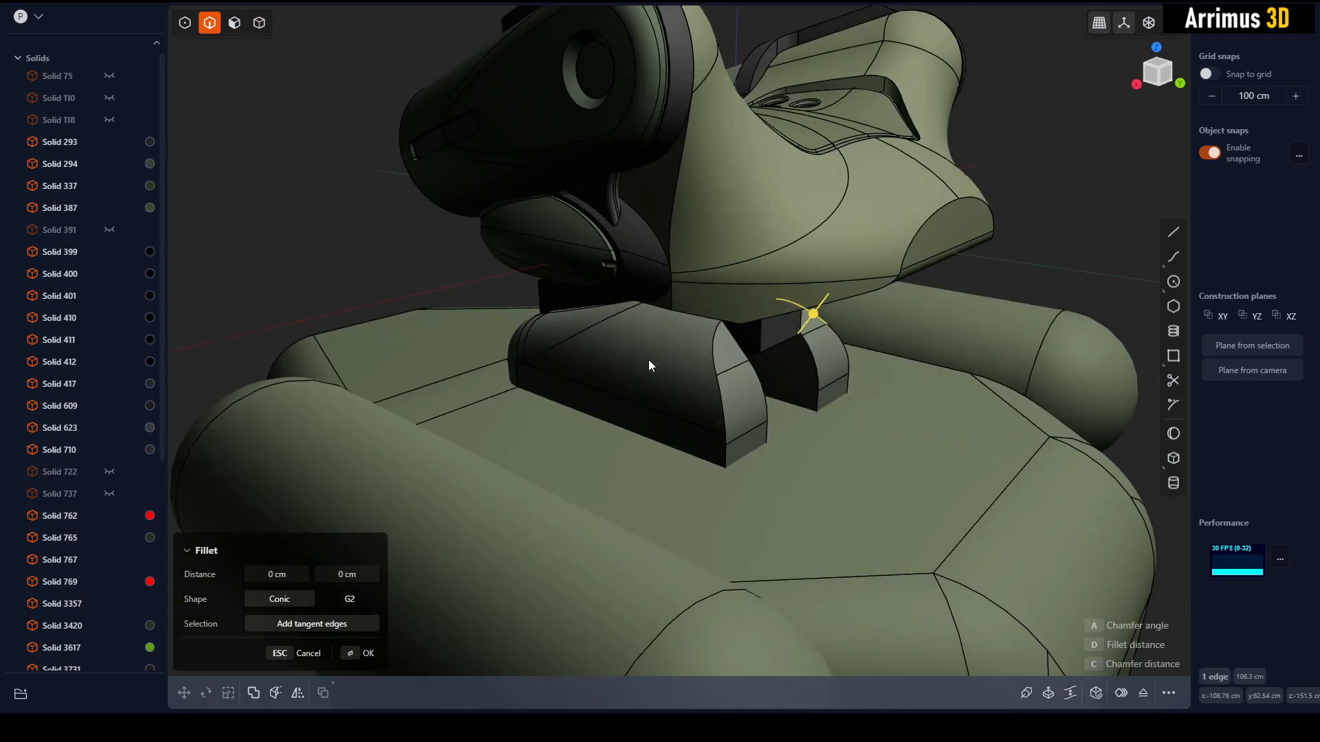
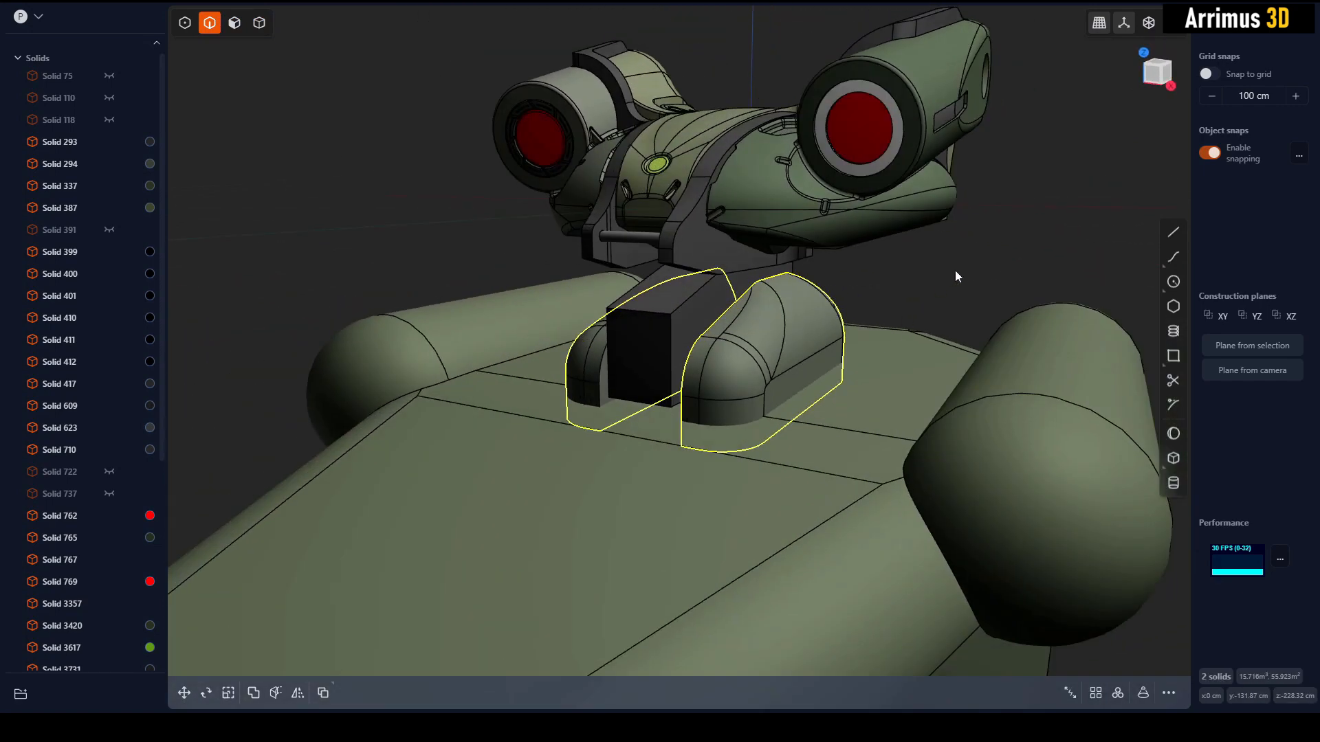
left_click(955, 274)
scroll(955, 365, "down", 5)
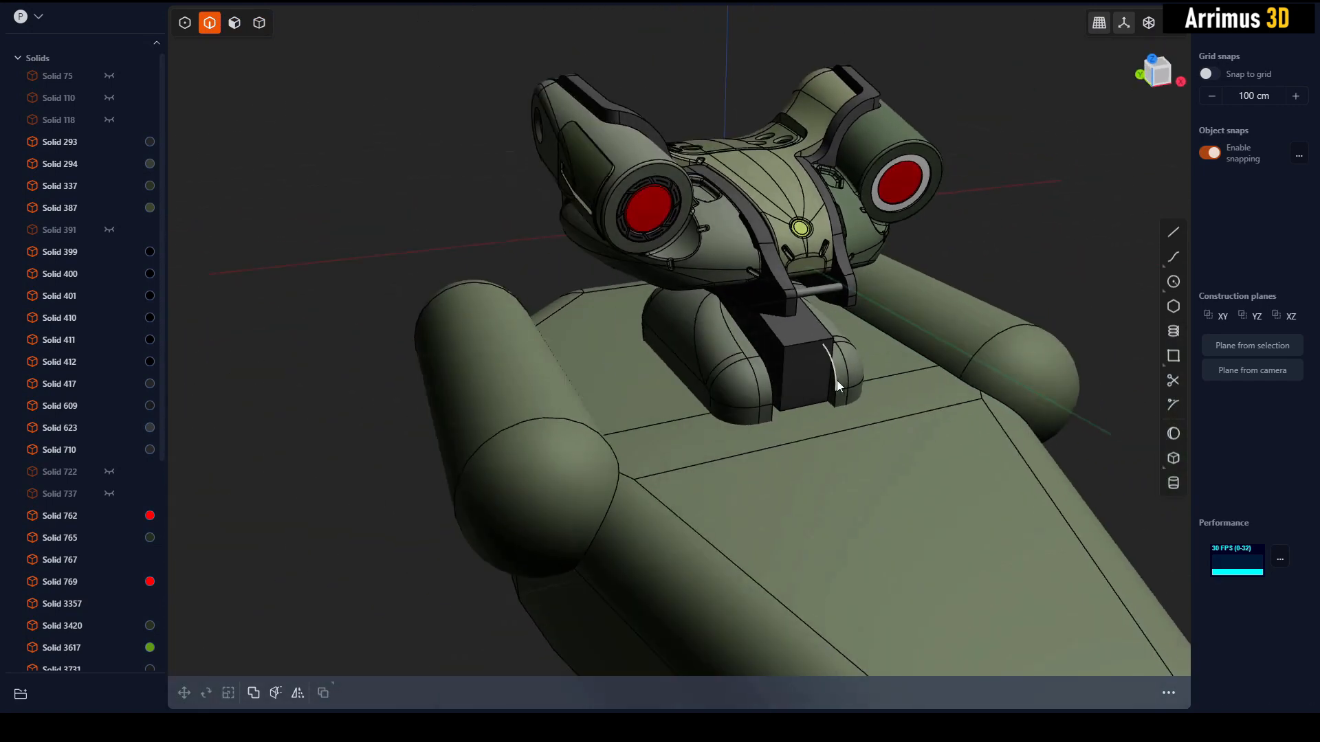
Rotate the hull's sloping front top face by about 12° around a pivot near the neck.
key("4")
mouse_move(860, 413)
middle_mouse_down()
mouse_move(939, 336)
mouse_move(839, 413)
middle_mouse_up()
key("3")
left_click(839, 412)
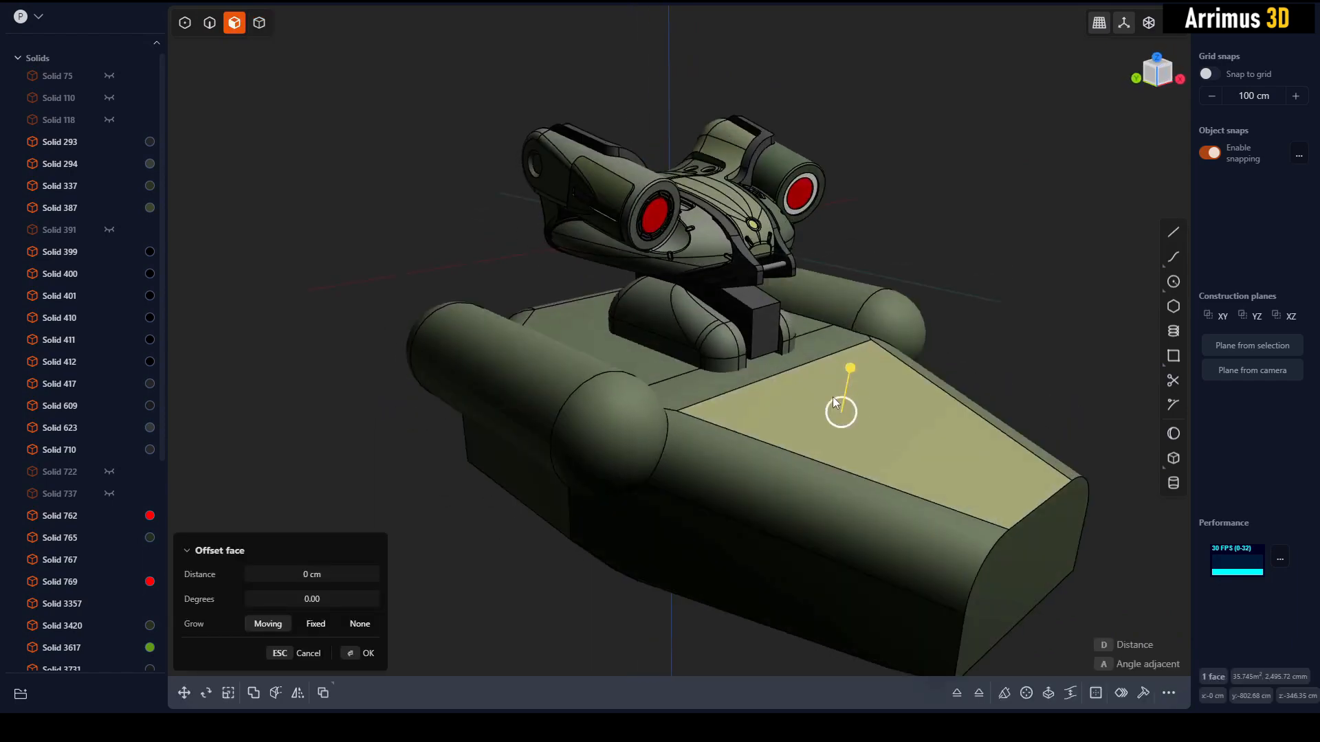
key("r")
key("v")
left_click(807, 369)
key("z")
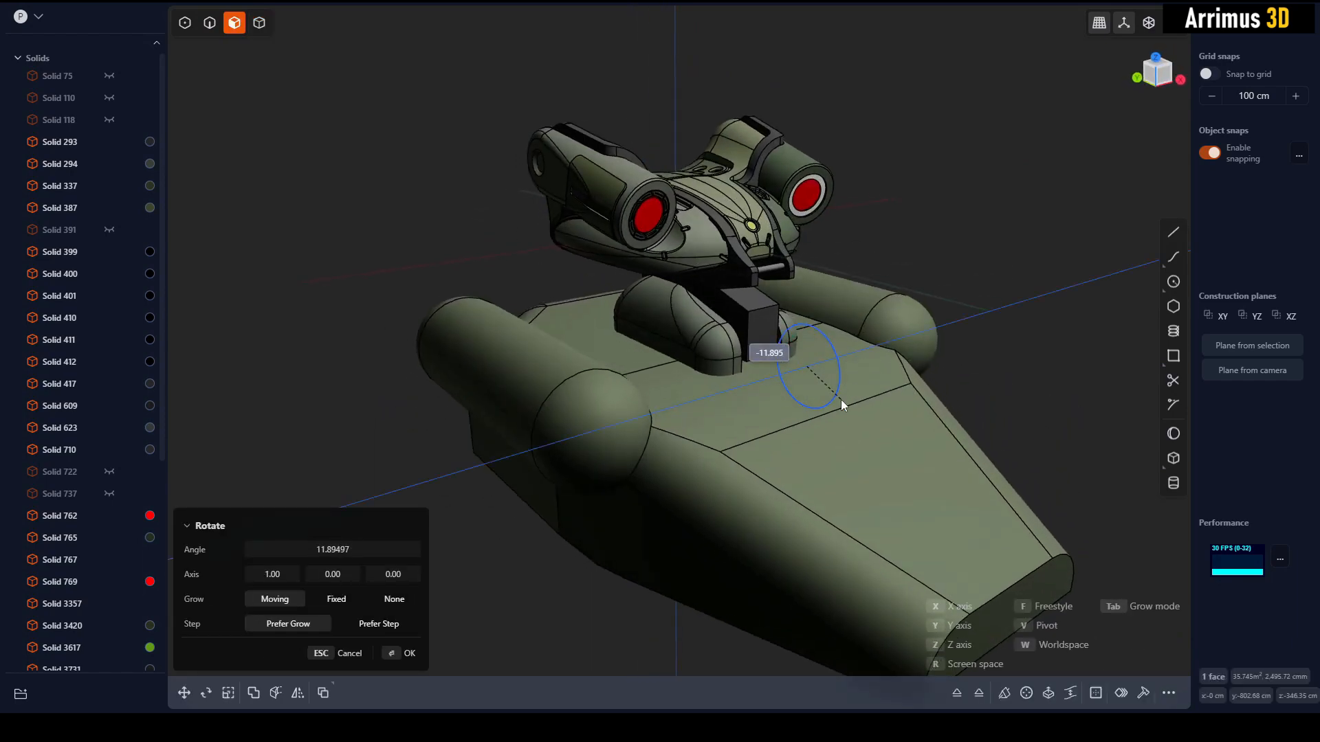
left_click(840, 398)
Offset the curved face that joins the hull's flat deck to its sloping front.
left_click(903, 478)
key("d")
left_click(886, 394)
middle_click_drag(885, 393, 1066, 360)
left_click(819, 360)
key("d")
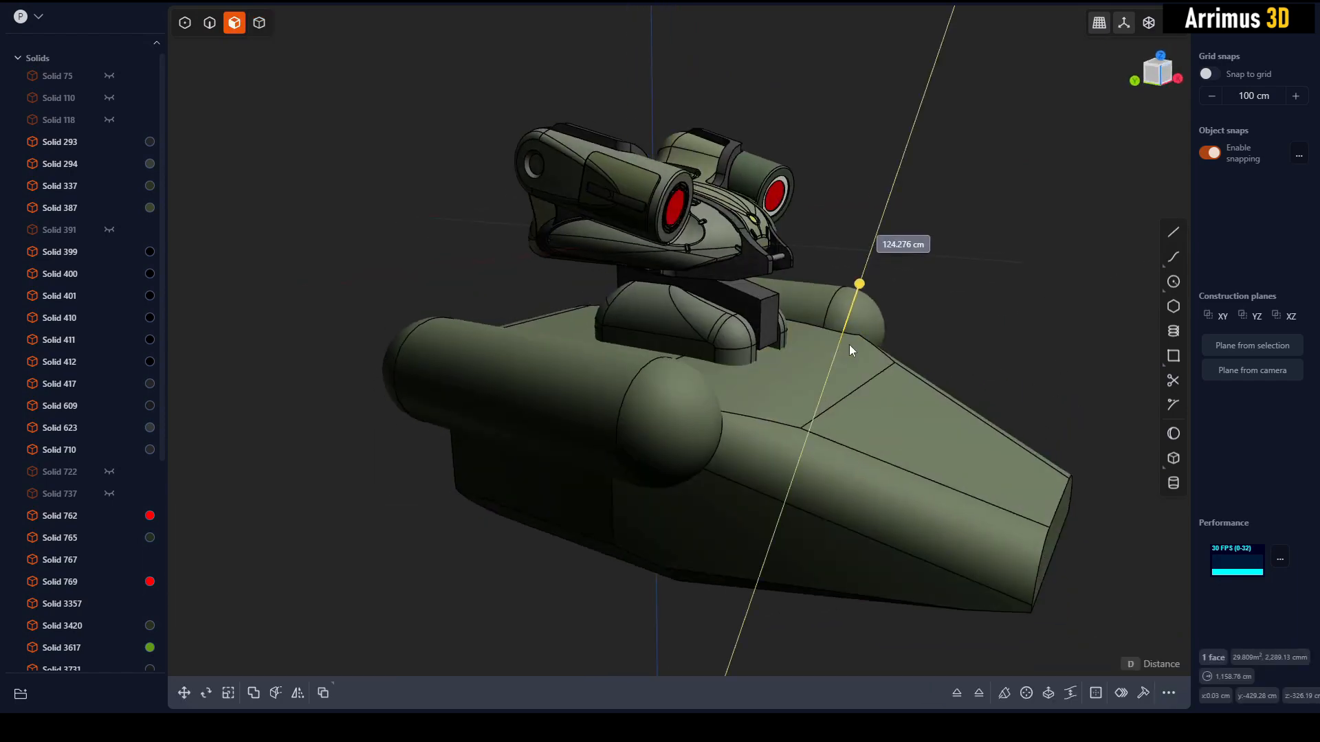
left_click(723, 347)
Examine the hull's sloping front, side chamfers and underside from several angles.
left_click(996, 344)
middle_click_drag(997, 344, 885, 310)
key("4")
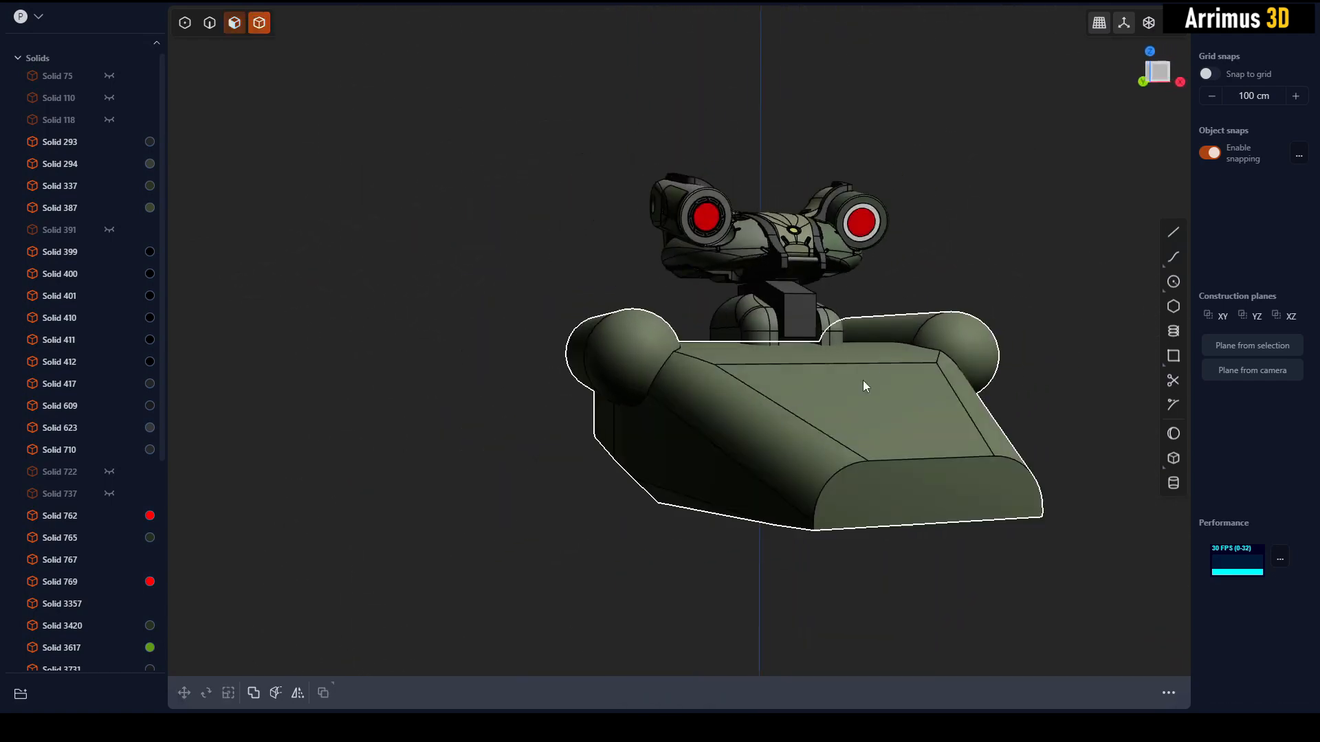
left_click(860, 387)
middle_click_drag(860, 387, 885, 400)
left_click(969, 332)
middle_click_drag(969, 332, 824, 344)
key("2")
key("3")
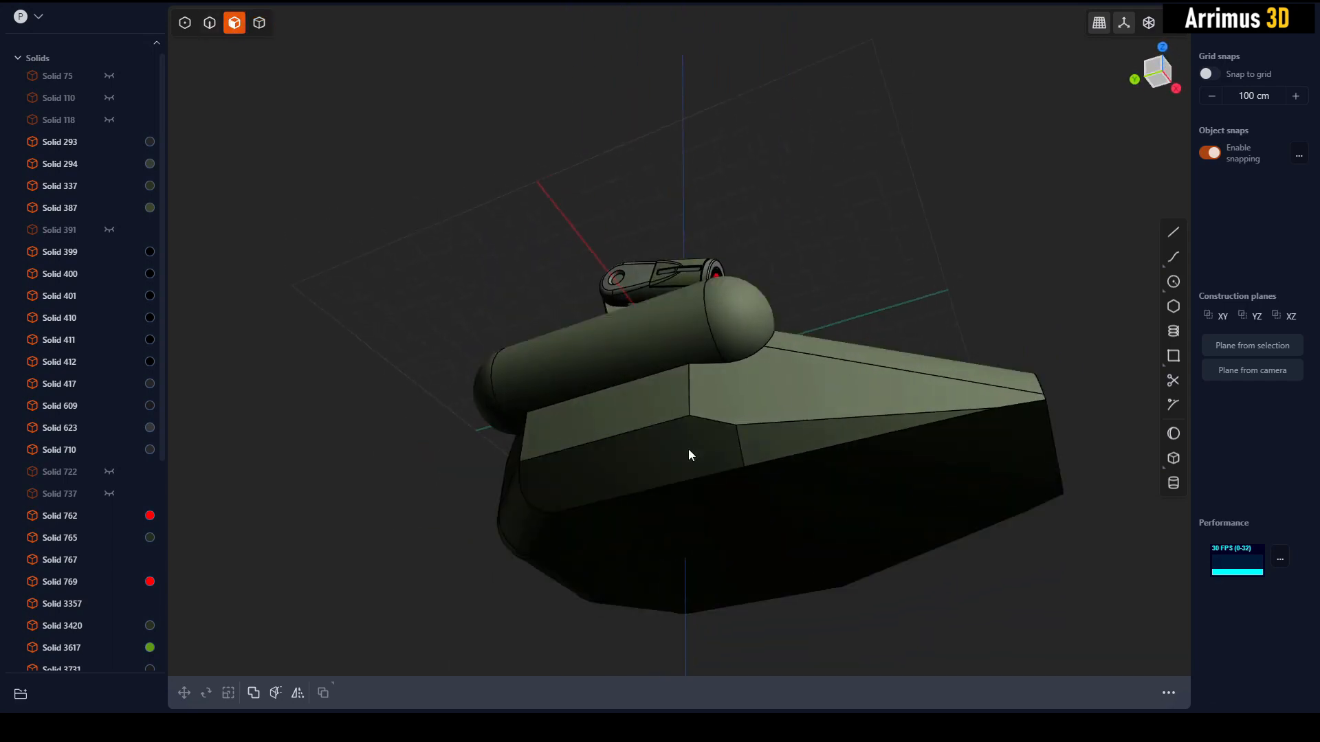
left_click(688, 448)
middle_click_drag(687, 448, 737, 427)
key("d")
left_click(761, 481)
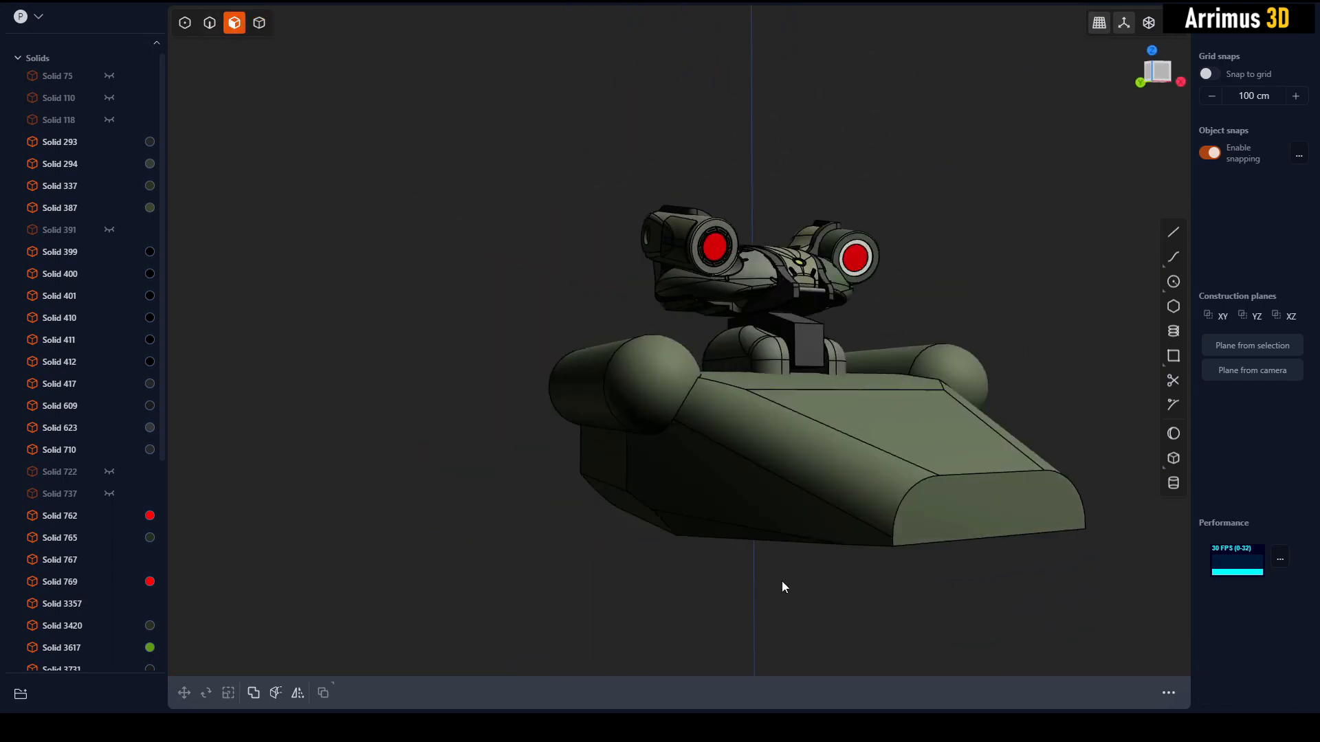
Draw a diagonal line about 394 cm long across the hull's lower left corner in the front view.
middle_click_drag(781, 580, 708, 576)
left_click(1158, 73)
scroll(711, 493, "up", 3)
scroll(712, 494, "up", 3)
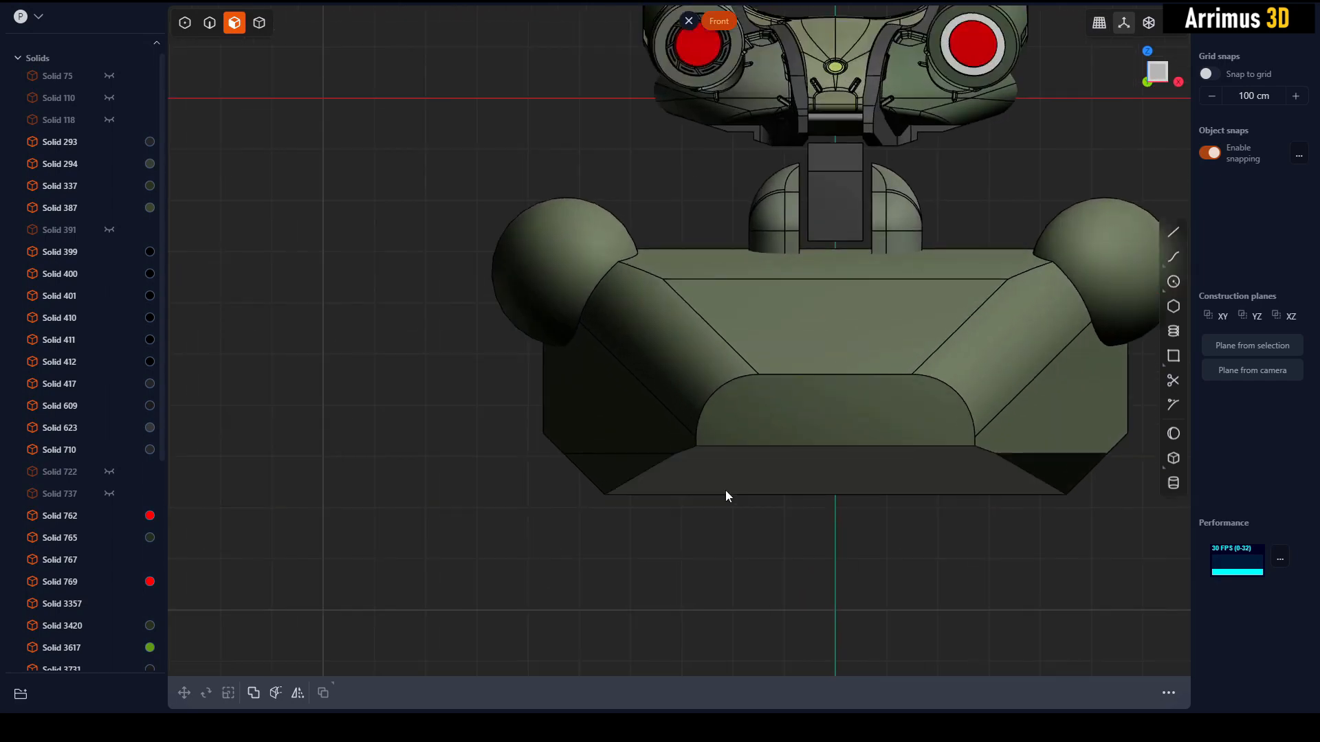
key("l")
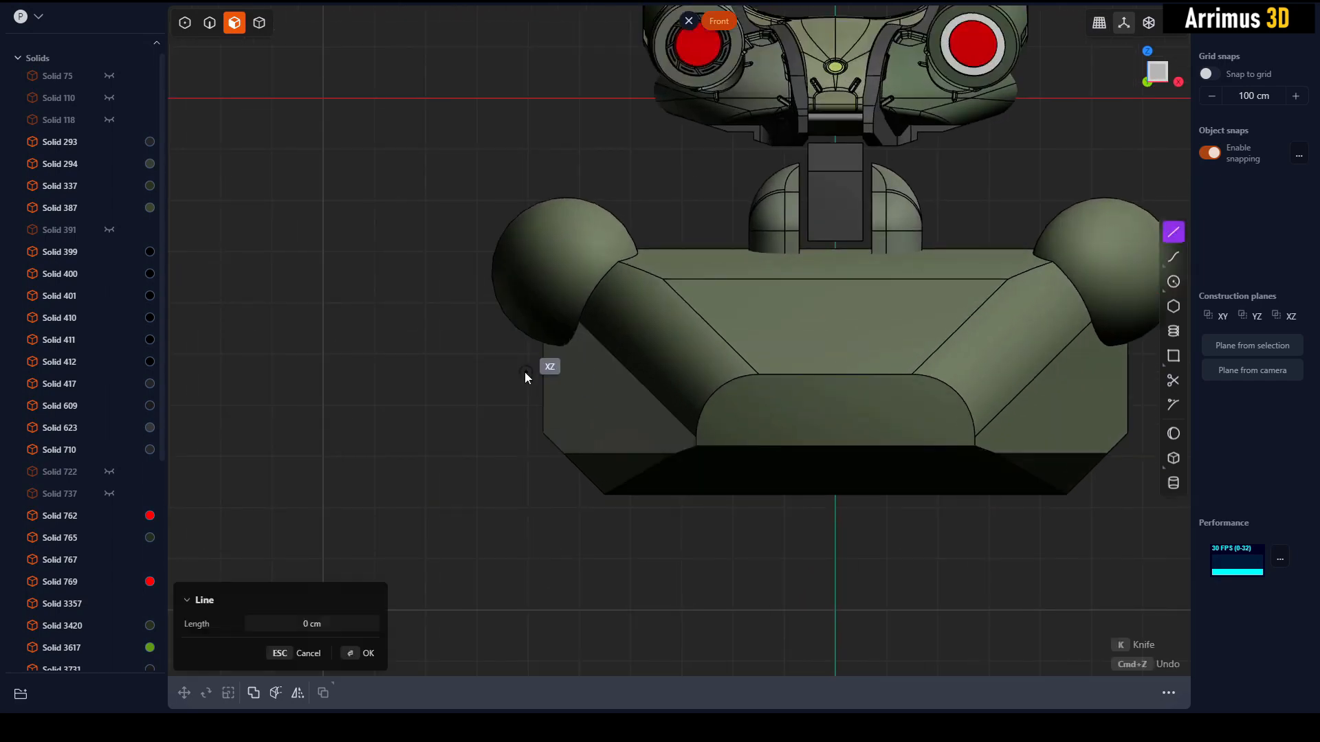
left_click(501, 350)
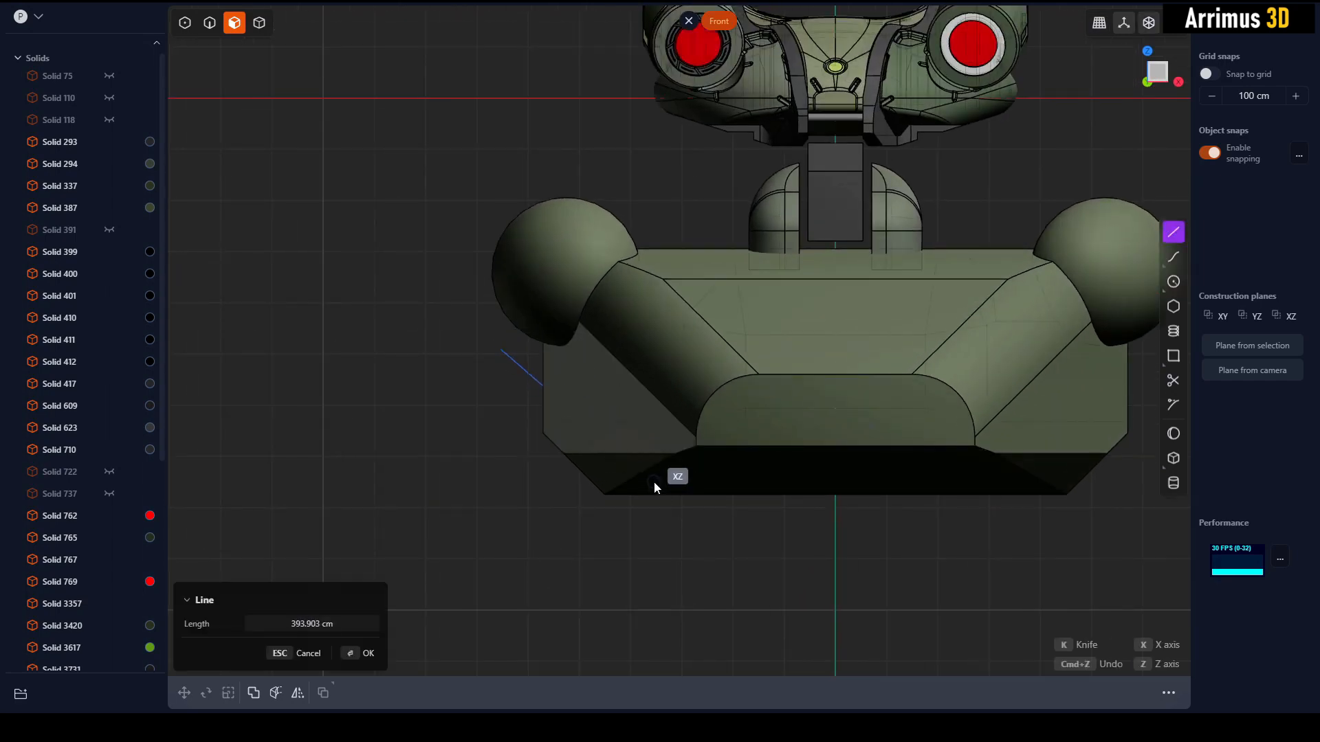
scroll(742, 488, "up", 3)
scroll(749, 459, "up", 1)
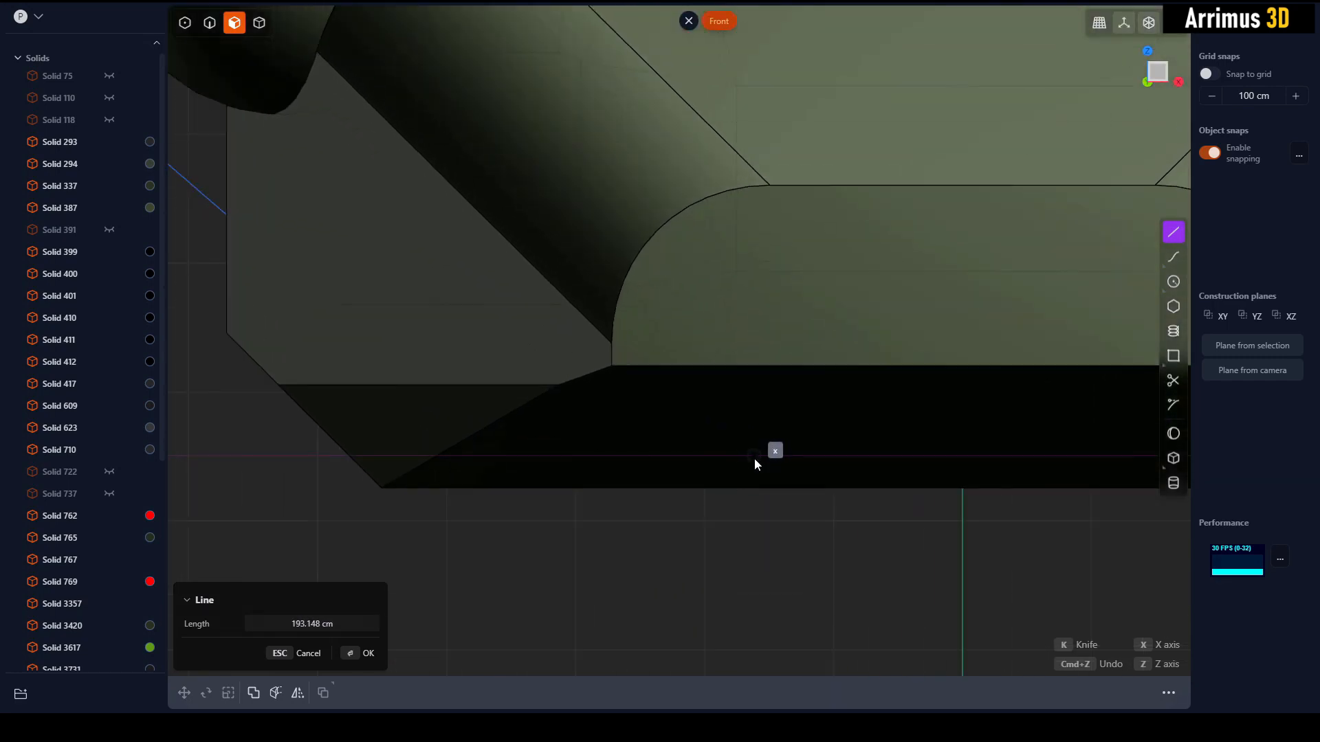
Switch the viewport shading to the grey metallic matcap.
left_click(1171, 28)
left_click(1098, 87)
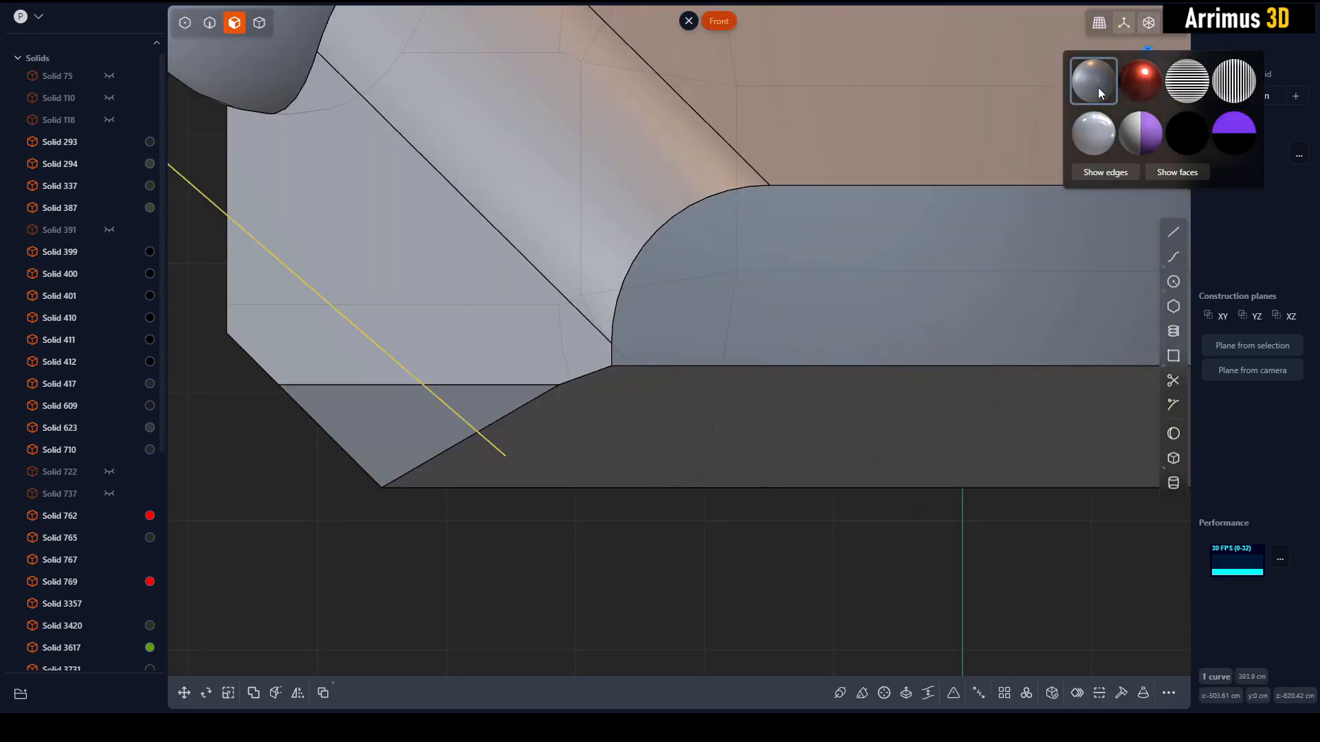
scroll(880, 440, "down", 2)
Delete the diagonal line from the hull's lower corner.
key("2")
left_click(650, 559)
left_click(564, 429)
key("Delete")
scroll(636, 500, "down", 2)
scroll(719, 504, "down", 3)
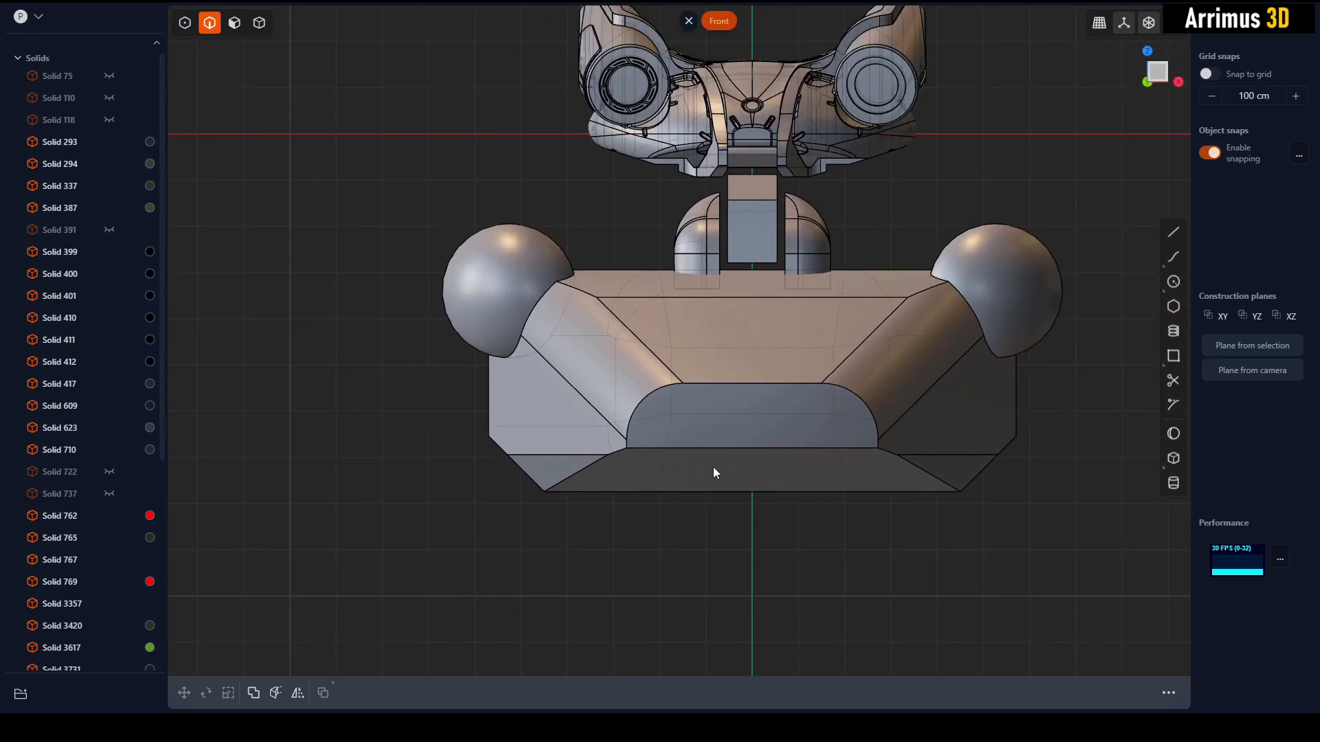
In the front view, draw a stepped polyline from outside the hull's left side, diagonally down, along the underside and past its right side.
scroll(754, 523, "up", 2)
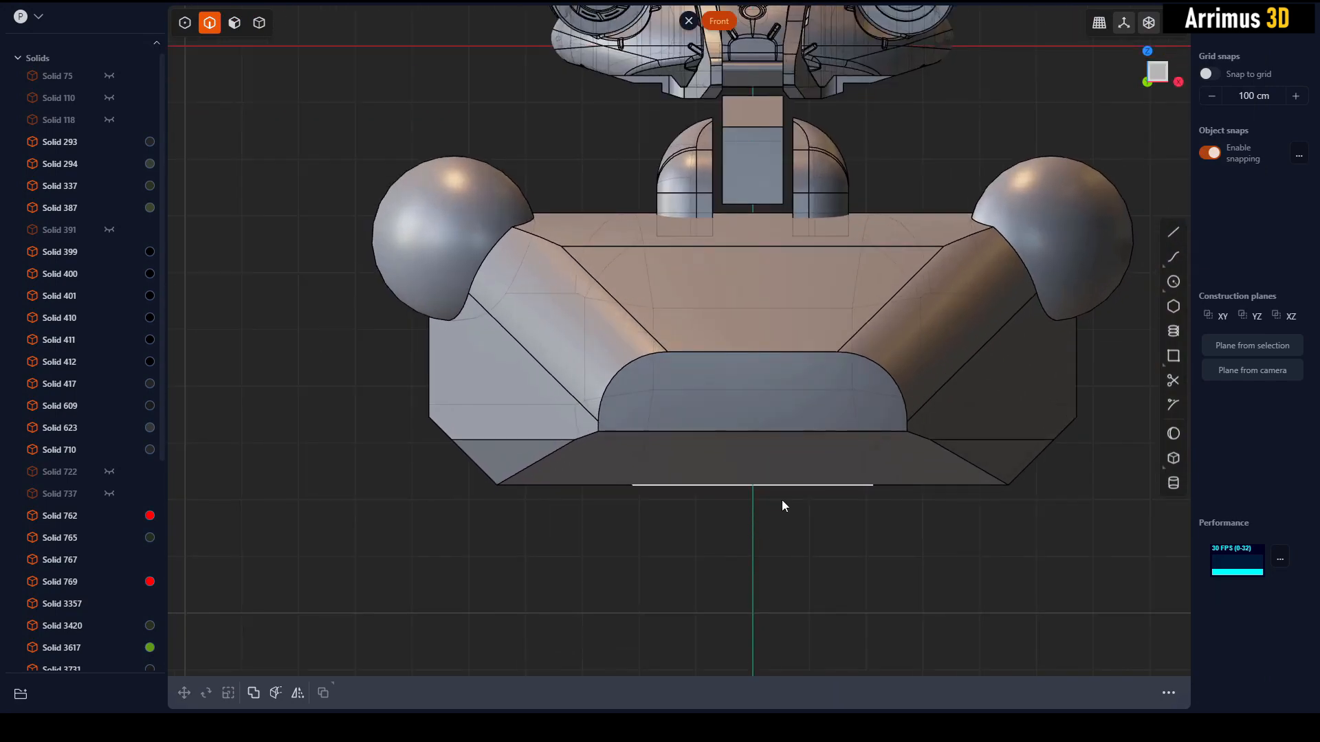
key("l")
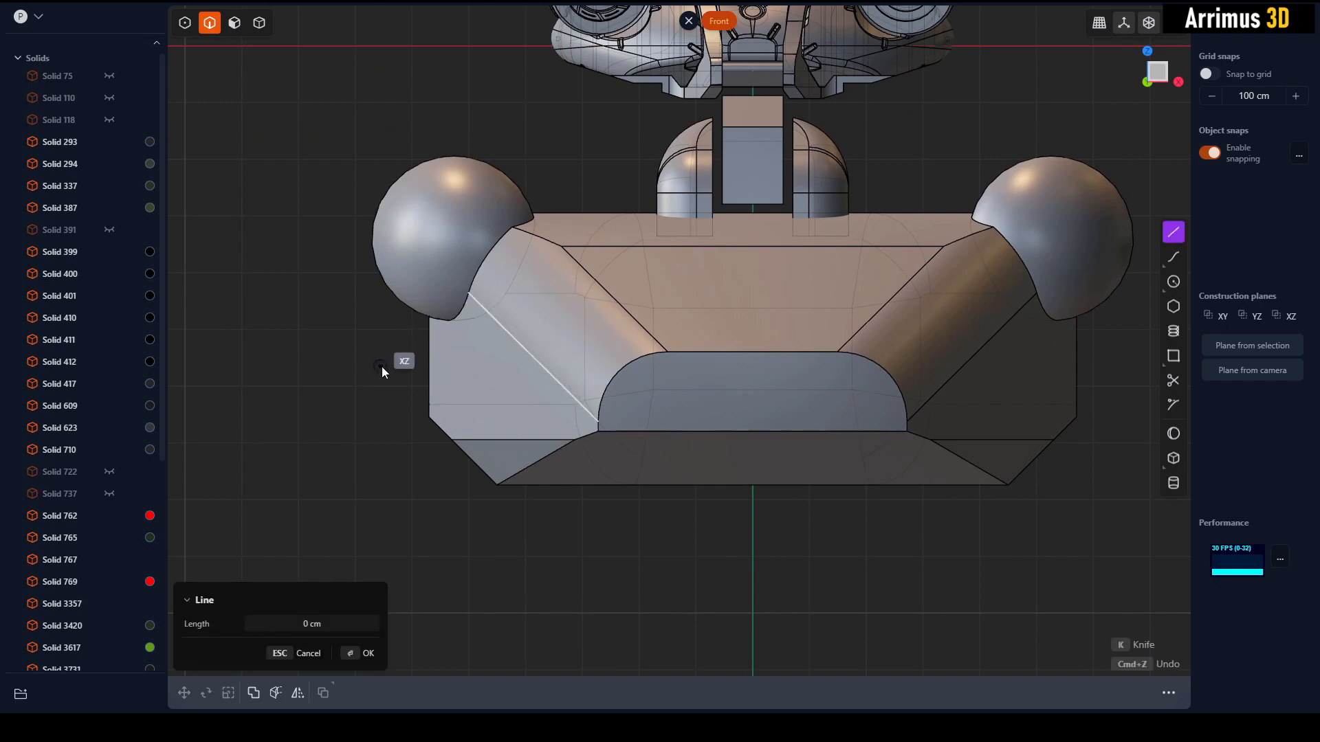
left_click(404, 362)
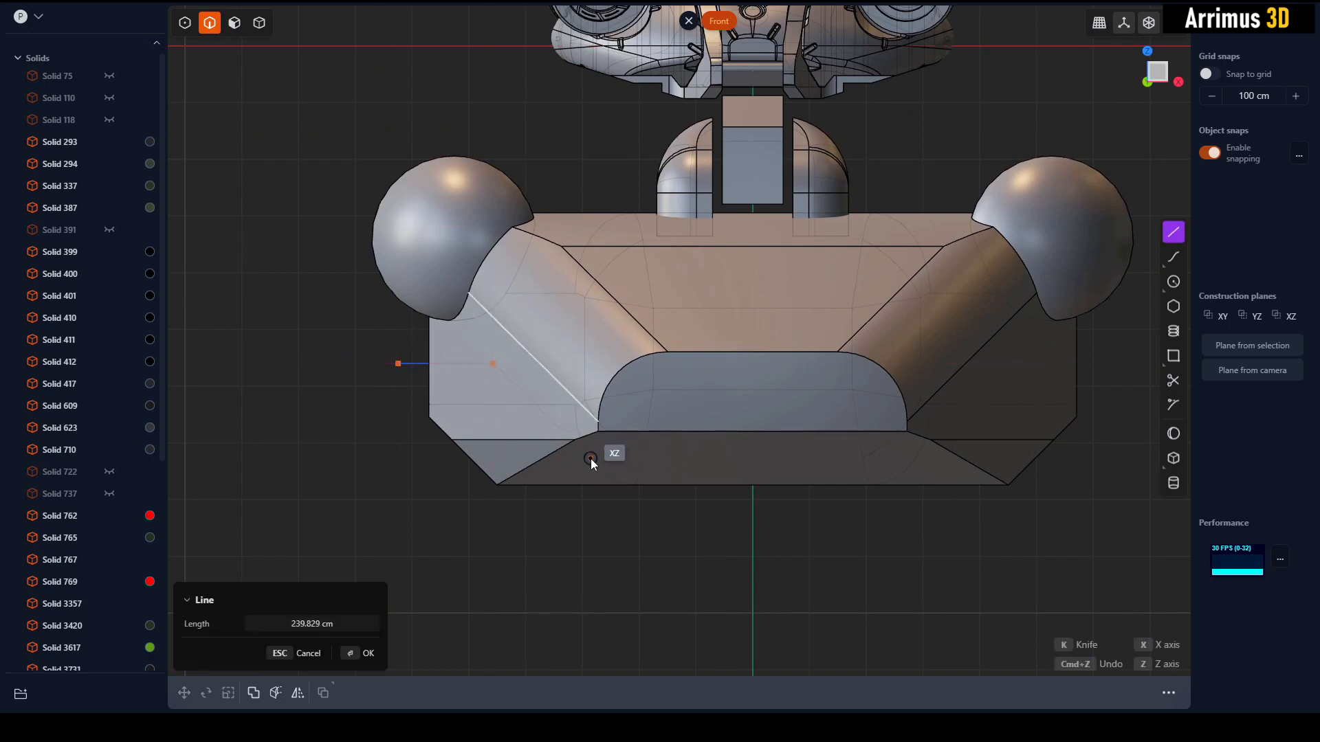
left_click(587, 459)
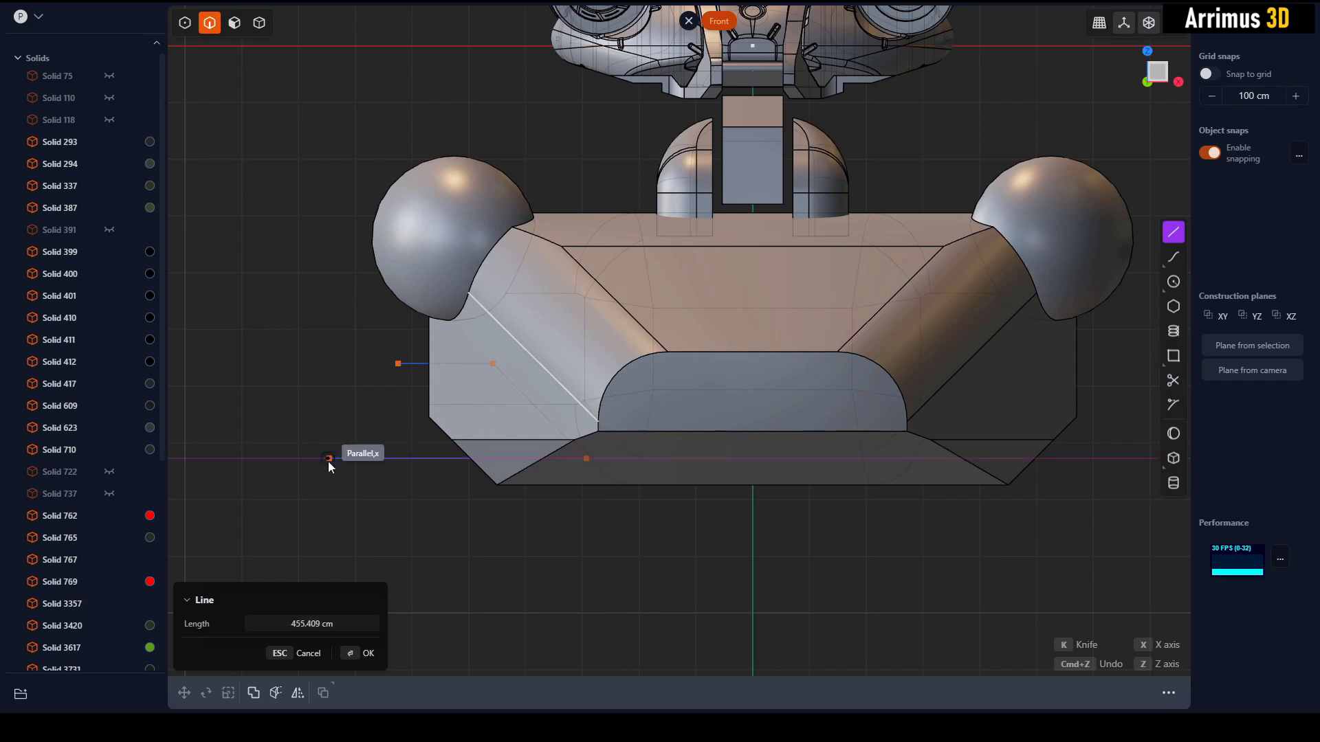
left_click(661, 467)
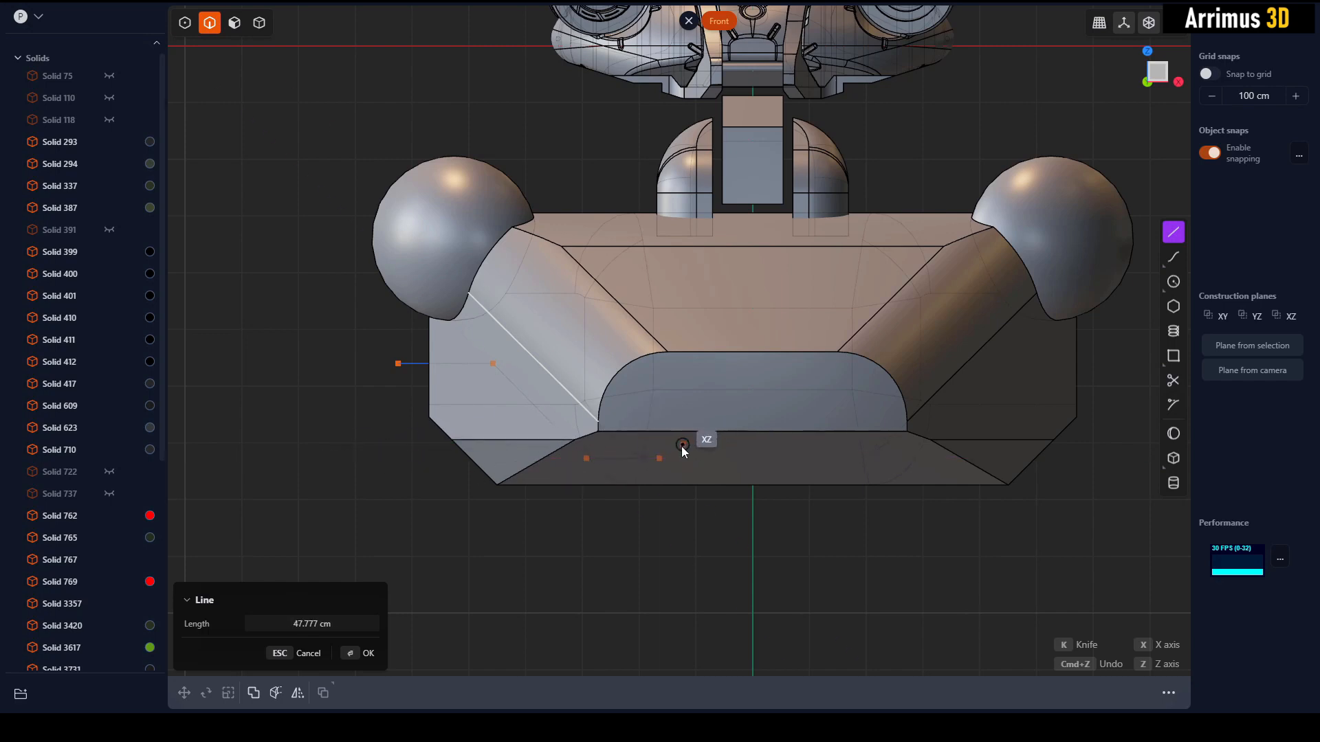
left_click(682, 446)
left_click(1097, 447)
right_click(1098, 448)
Cut the hull along the stepped polyline to trim away its lower part.
key("4")
left_click(1017, 460)
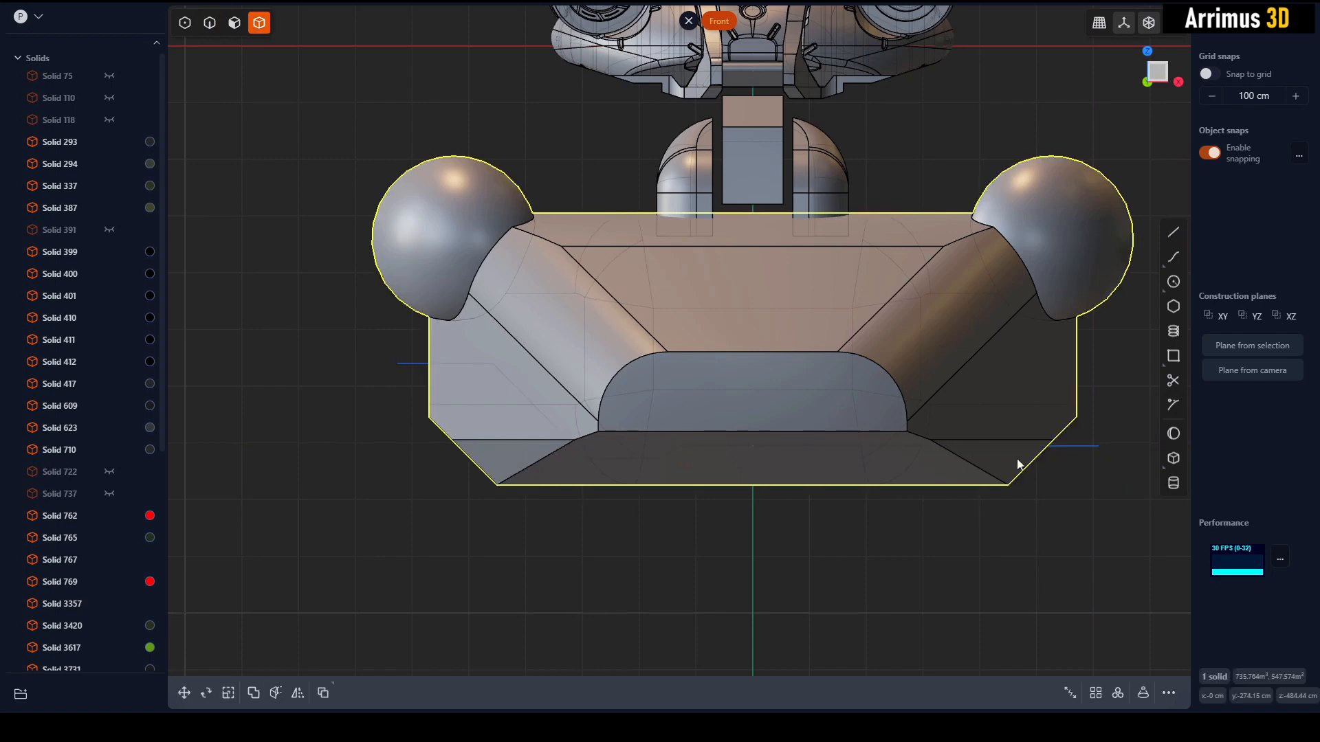
key("c")
key("Escape")
key("2")
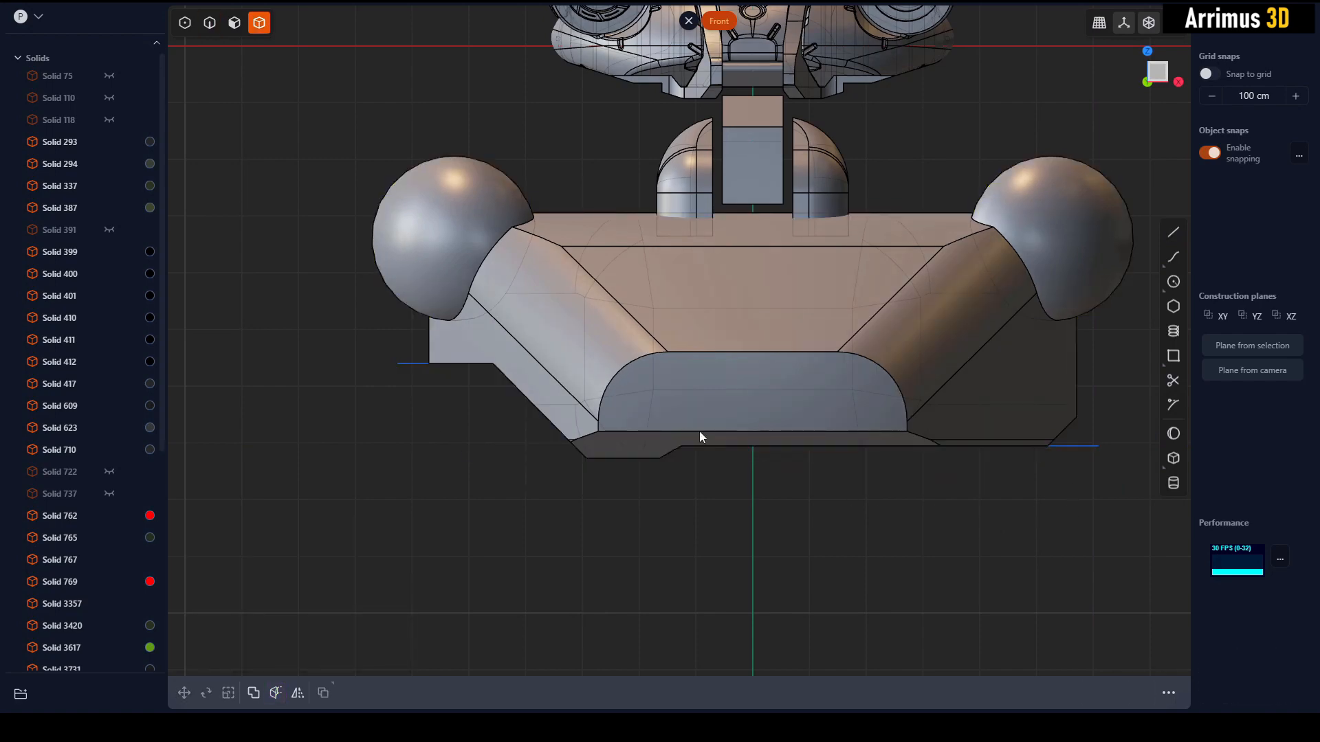
Delete the leftover cutting polyline and unwanted faces along the hull's trimmed left side.
left_click(413, 364)
key("4")
left_click(621, 391)
left_click(443, 402)
scroll(452, 389, "up", 5)
middle_click_drag(443, 402, 522, 320)
key("3")
left_click(448, 365)
scroll(480, 407, "down", 5)
key("Delete")
left_click(465, 446)
key("Delete")
Fillet the exposed edges around the hull's trimmed side and rear corner.
key("2")
left_click(459, 327)
key("f")
left_click(481, 414)
left_click(462, 272)
key("b")
left_click(304, 292)
key("Return")
left_click(572, 334)
key("b")
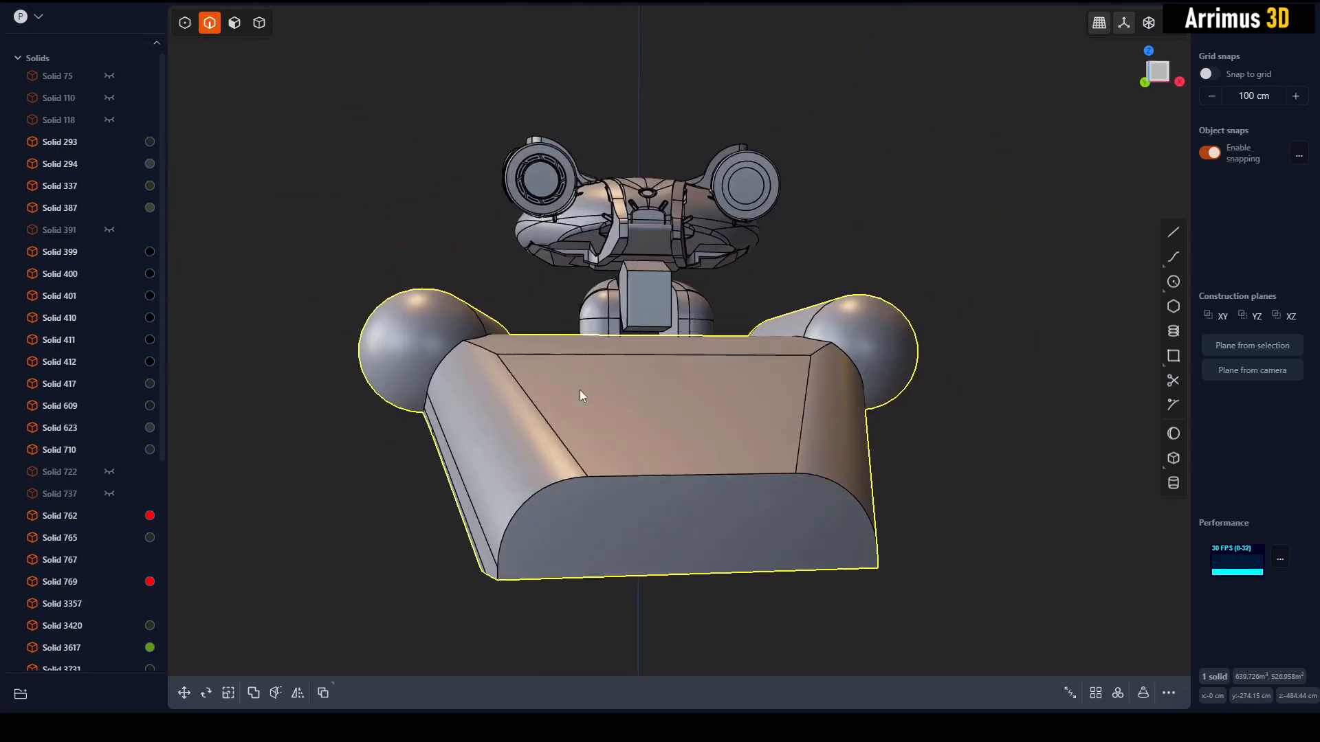
middle_click_drag(581, 392, 581, 361)
left_click(651, 380)
key("b")
key("Escape")
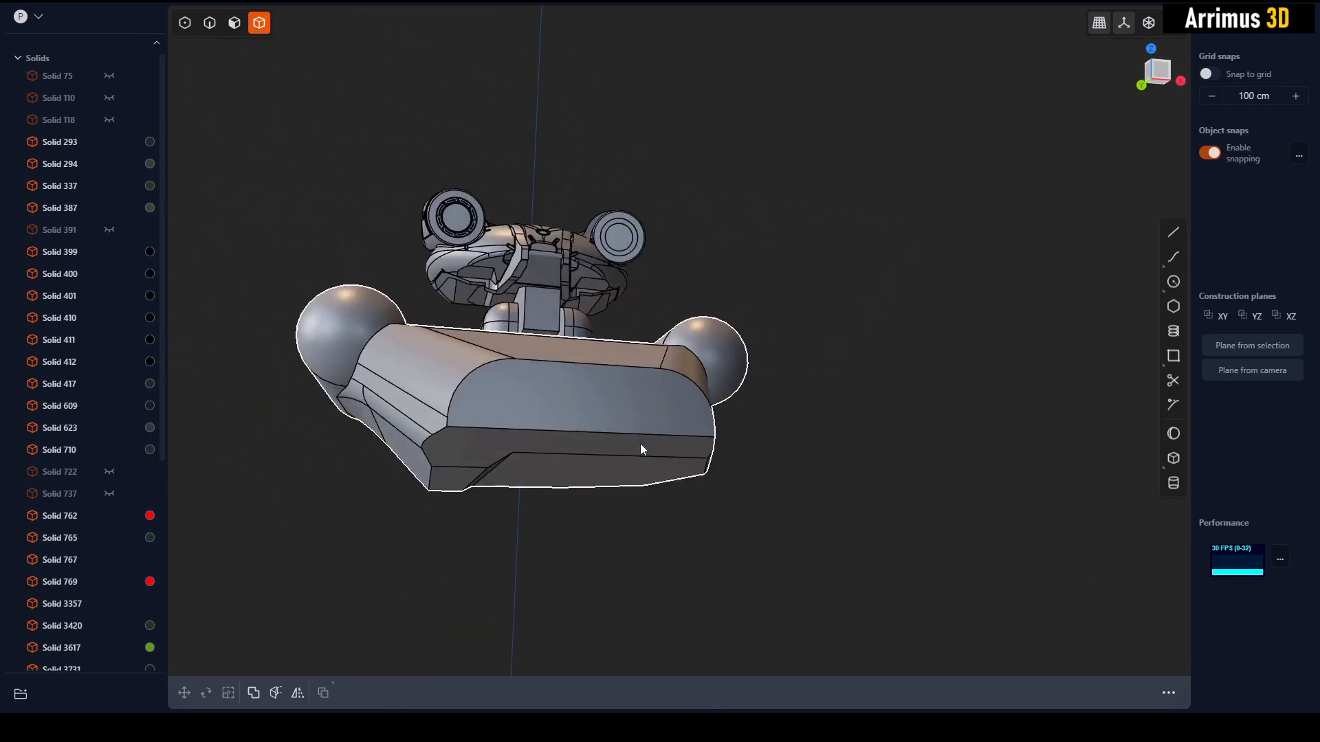
Mirror the hull's trimmed left half across its centre to make both sides match.
key("m")
right_click(748, 507)
left_click(748, 508)
middle_click_drag(609, 427, 605, 499)
Fillet the short hull edge beside the front end of the left side cylinder.
scroll(519, 426, "up", 2)
key("2")
left_click(521, 408)
key("f")
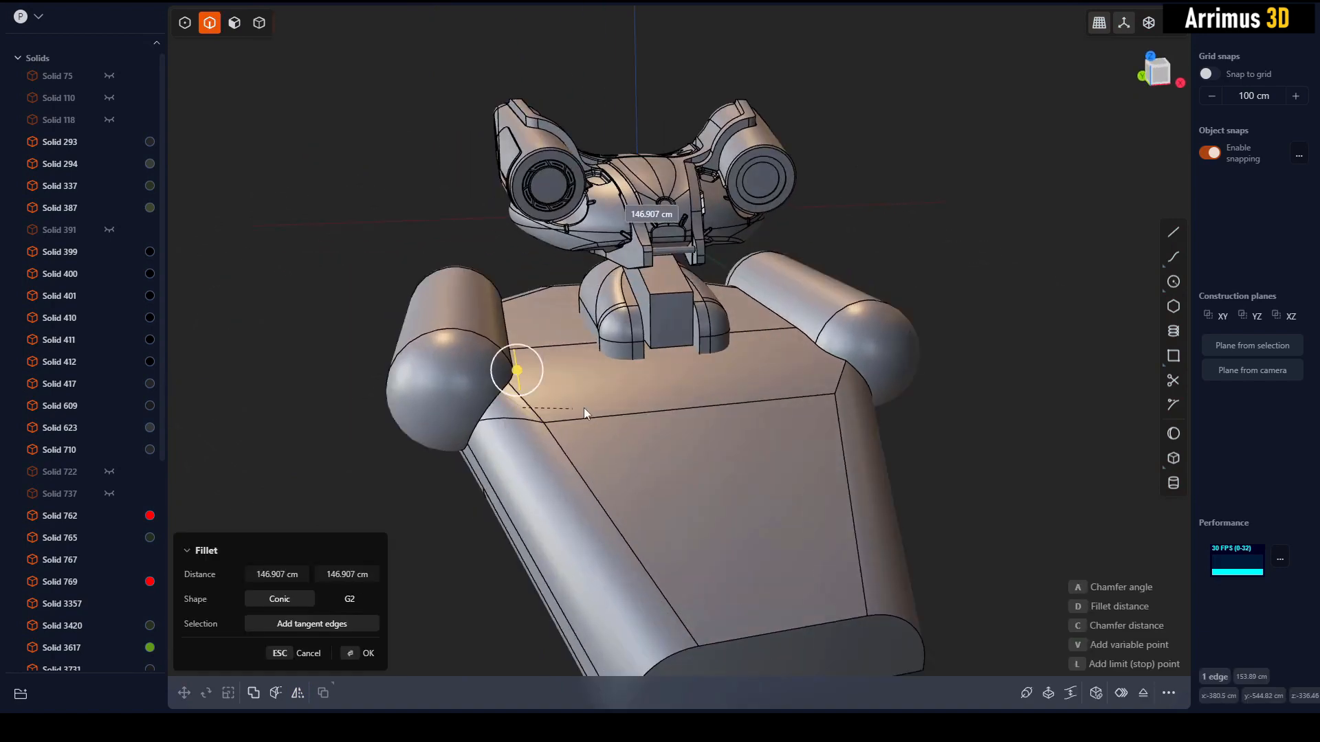
left_click(554, 391)
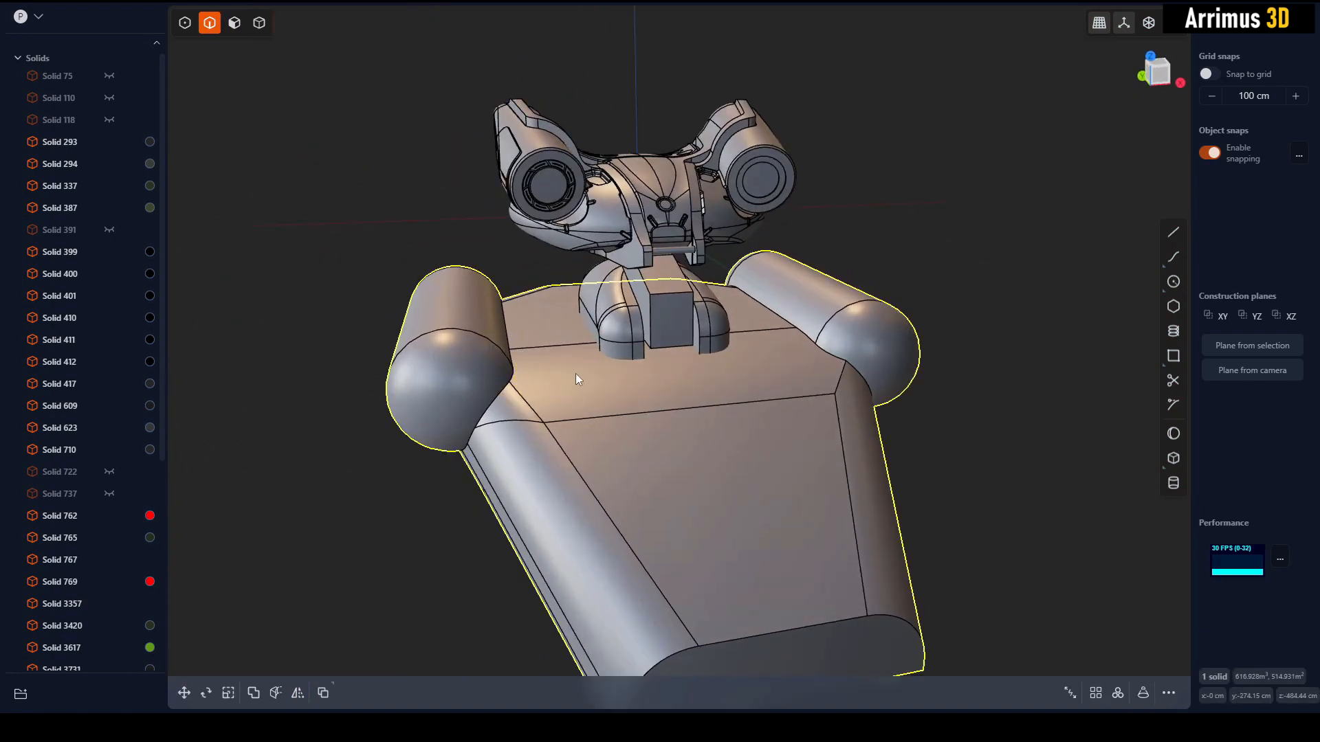
Fillet the lower edge where the hull's side meets the left cylinder.
middle_click_drag(576, 373, 677, 415)
left_click(596, 415)
key("b")
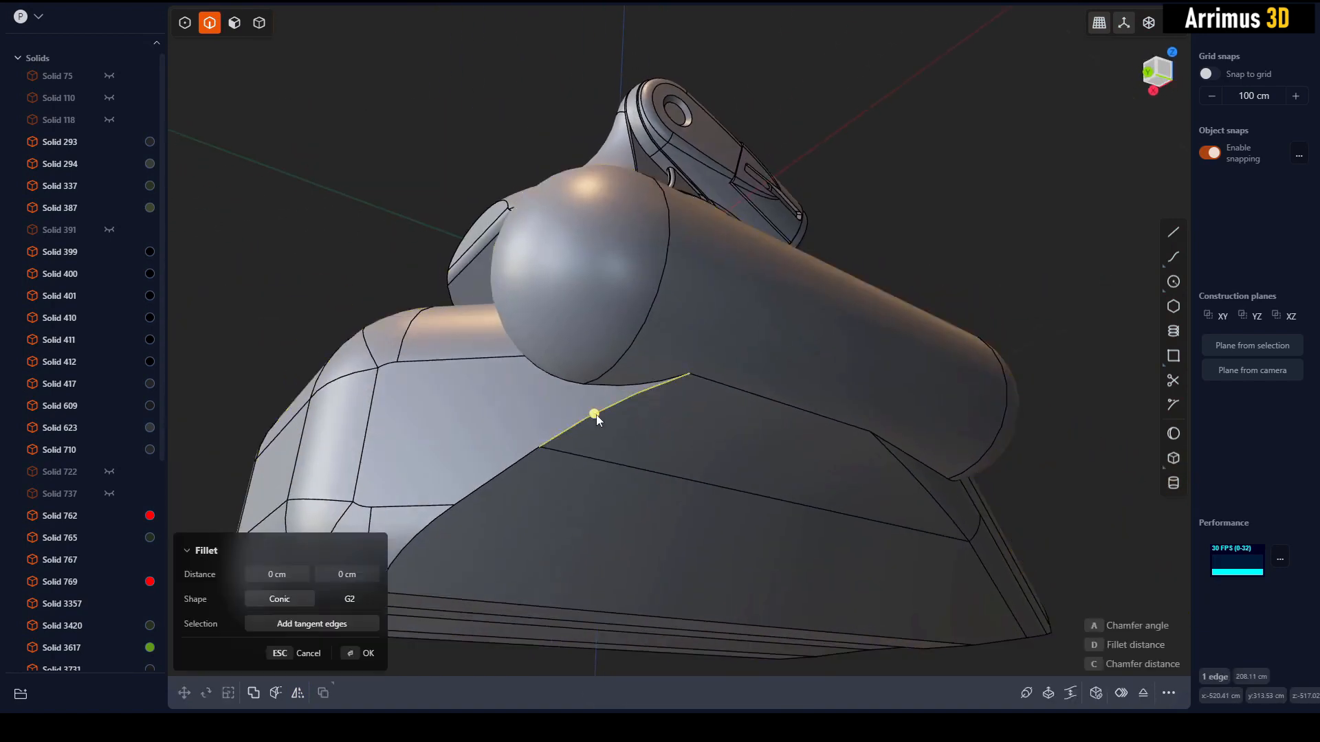
middle_click_drag(596, 415, 653, 400)
left_click(744, 431)
Try to fillet the edge between the hull's deck and the left cylinder by about 39 cm, and undo the last changes.
middle_click_drag(744, 431, 612, 443)
left_click(625, 403)
key("b")
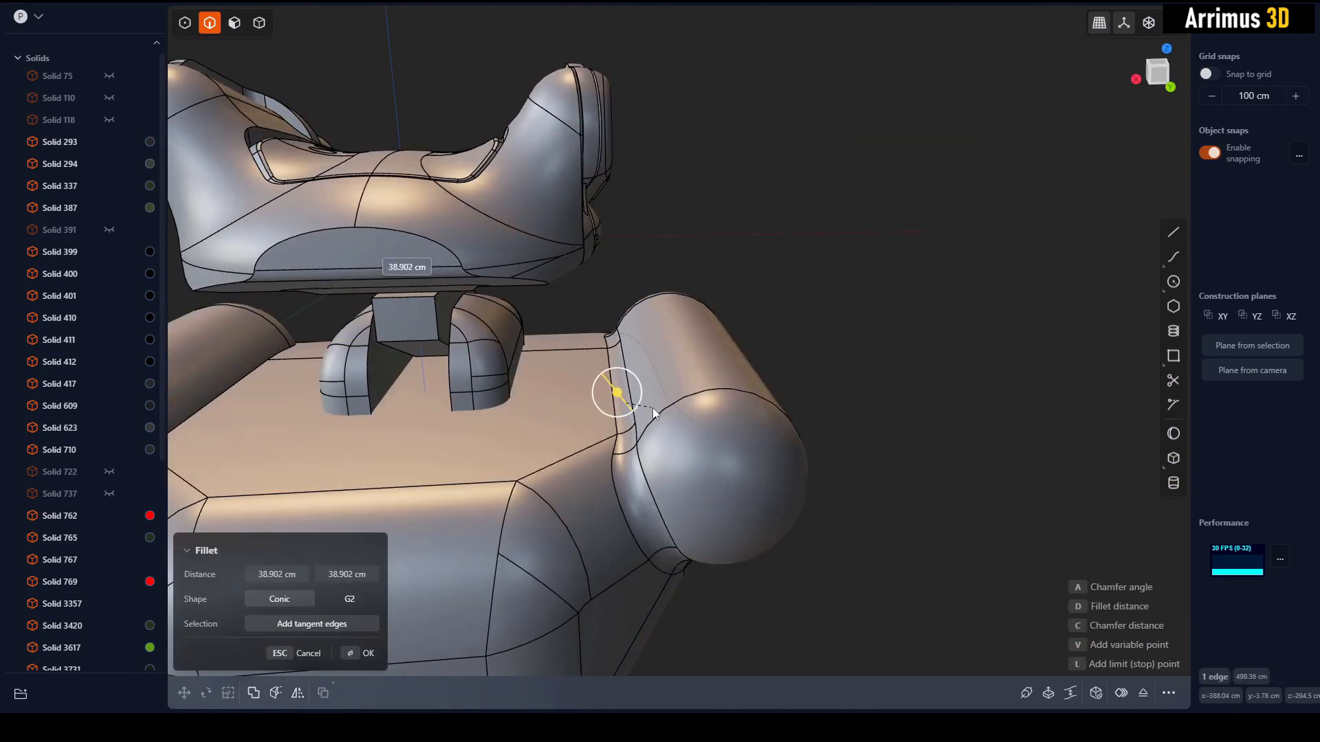
left_click(686, 398)
middle_click_drag(686, 398, 769, 375)
key("alt+shift+z")
key("ctrl+z")
key("ctrl+z")
Fillet the junction edge around the left cylinder where it blends into the hull.
left_click(538, 428)
key("b")
left_click(485, 431)
left_click(421, 517)
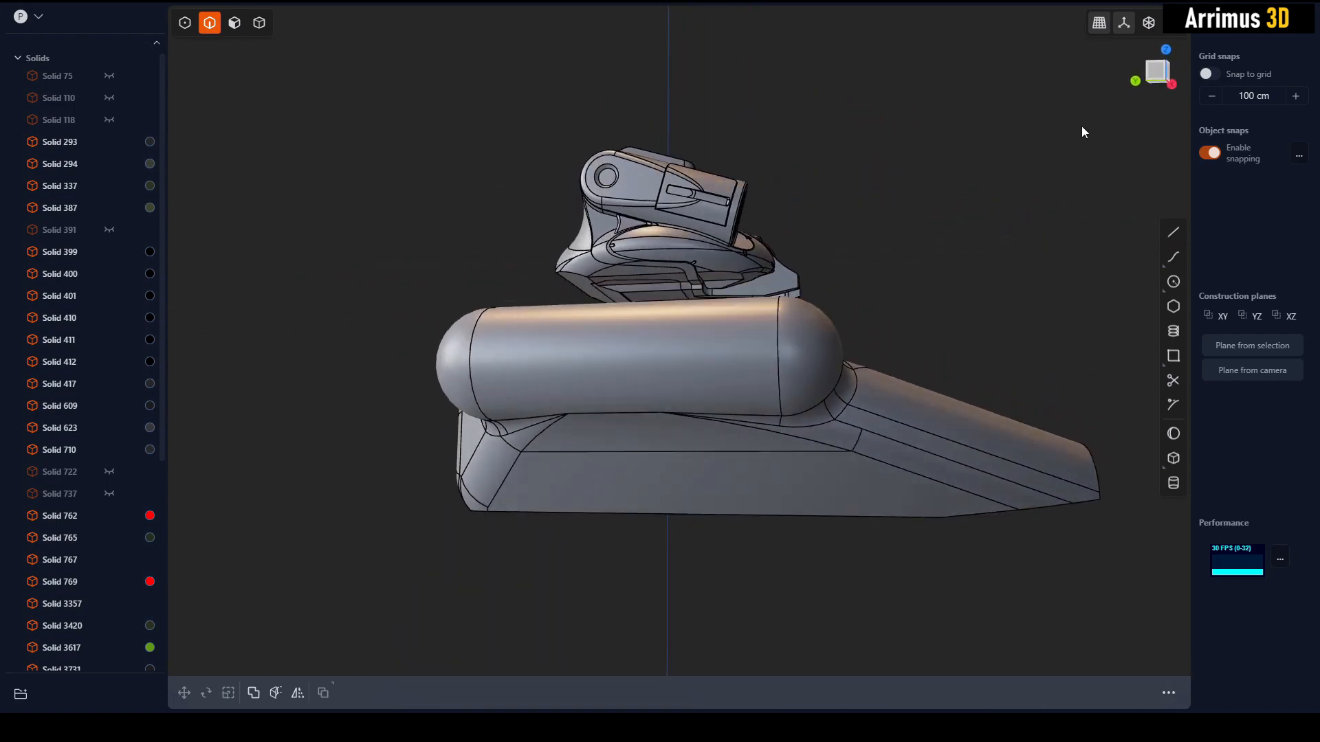
Draw an angled three-segment cutting line across the hull's lower rear in the left view, from below the underside past the rear end.
left_click(1141, 85)
scroll(810, 447, "up", 3)
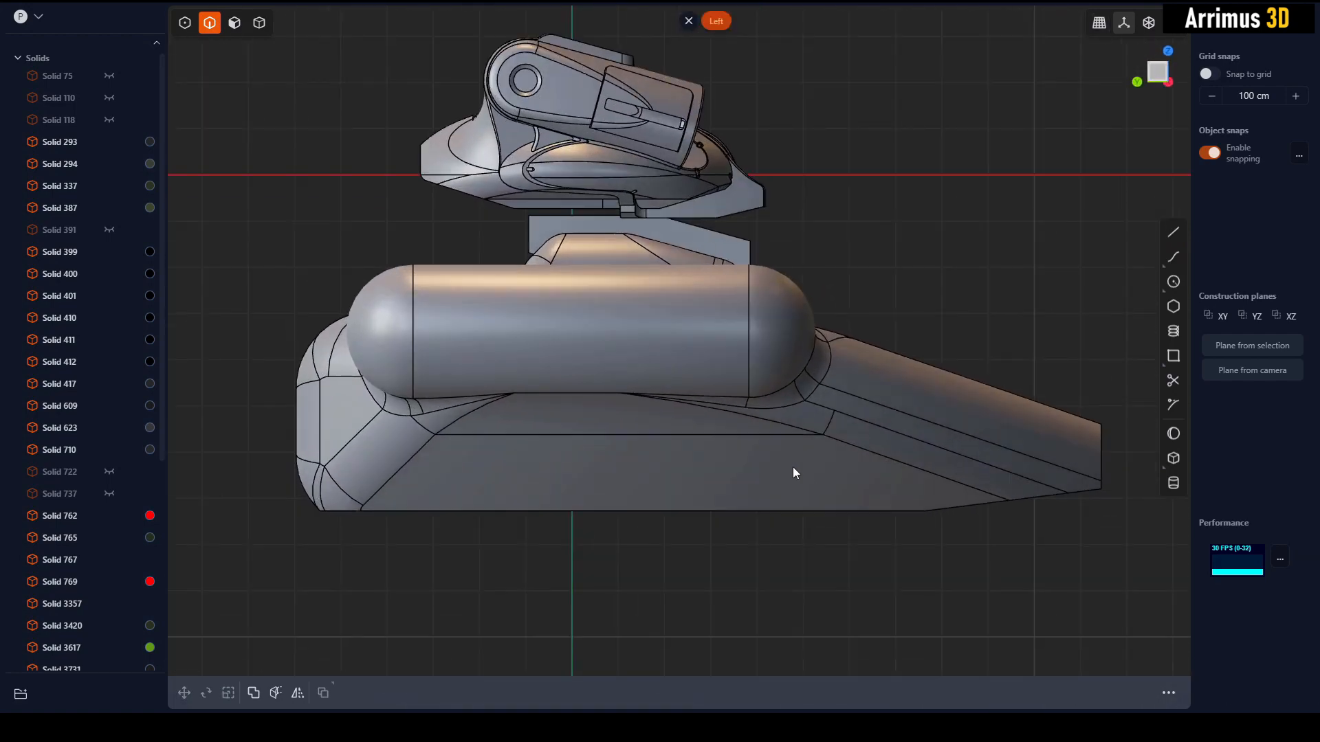
key("l")
left_click(864, 543)
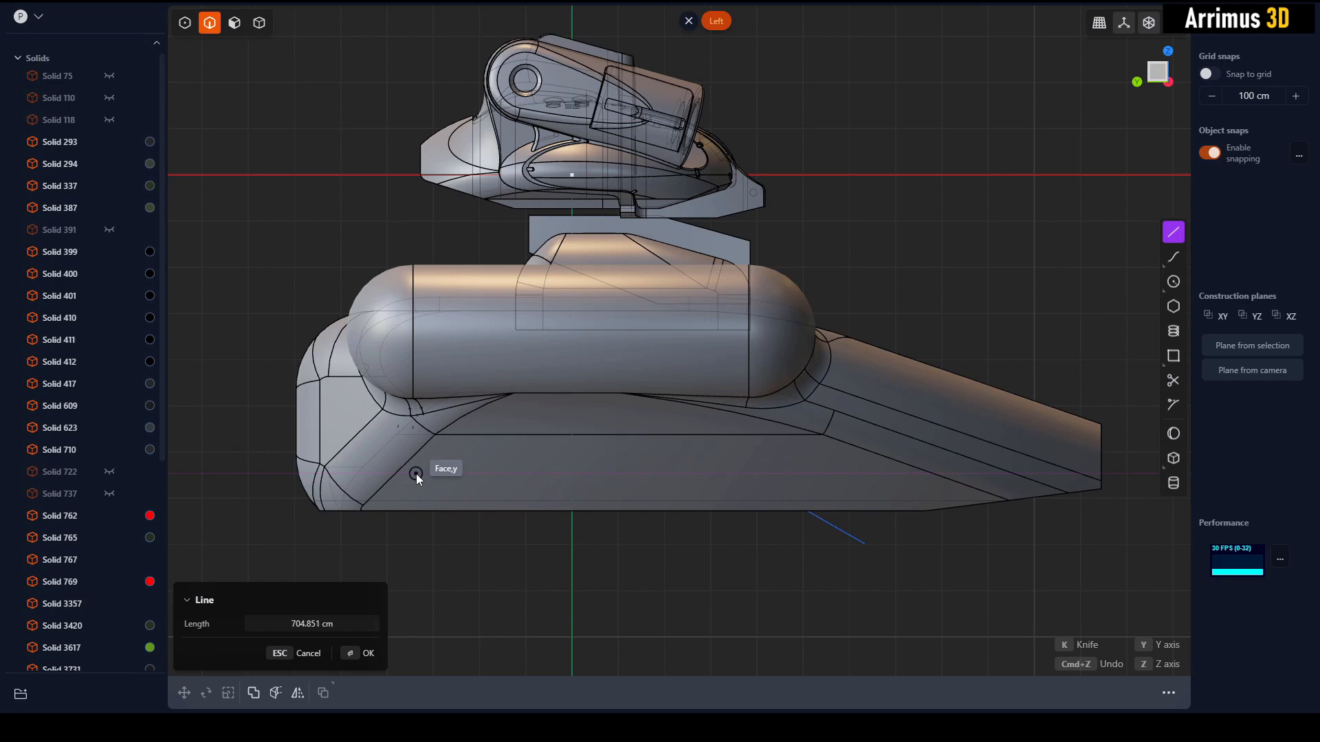
left_click(381, 473)
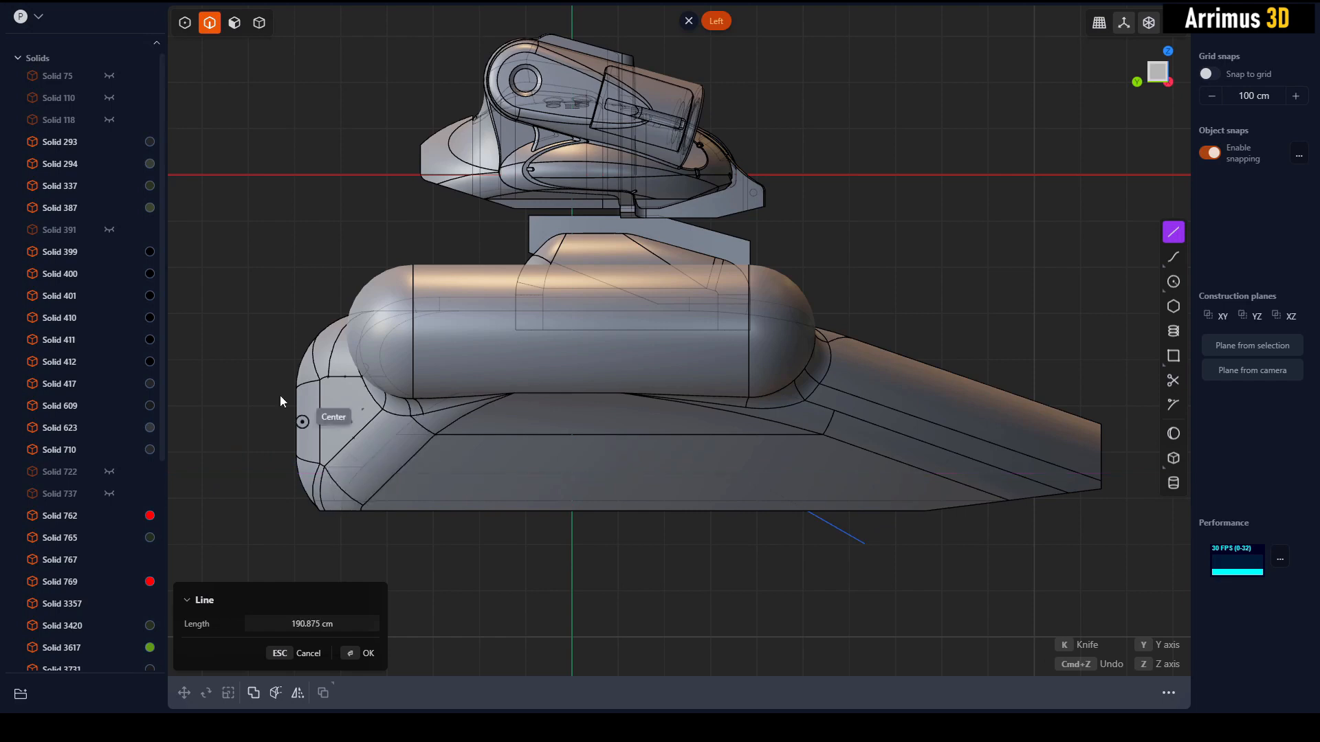
left_click(235, 365)
right_click(249, 323)
Cut the hull along the drawn line and delete the lower rear piece.
key("4")
left_click(818, 500)
key("c")
left_click(848, 533)
right_click(819, 575)
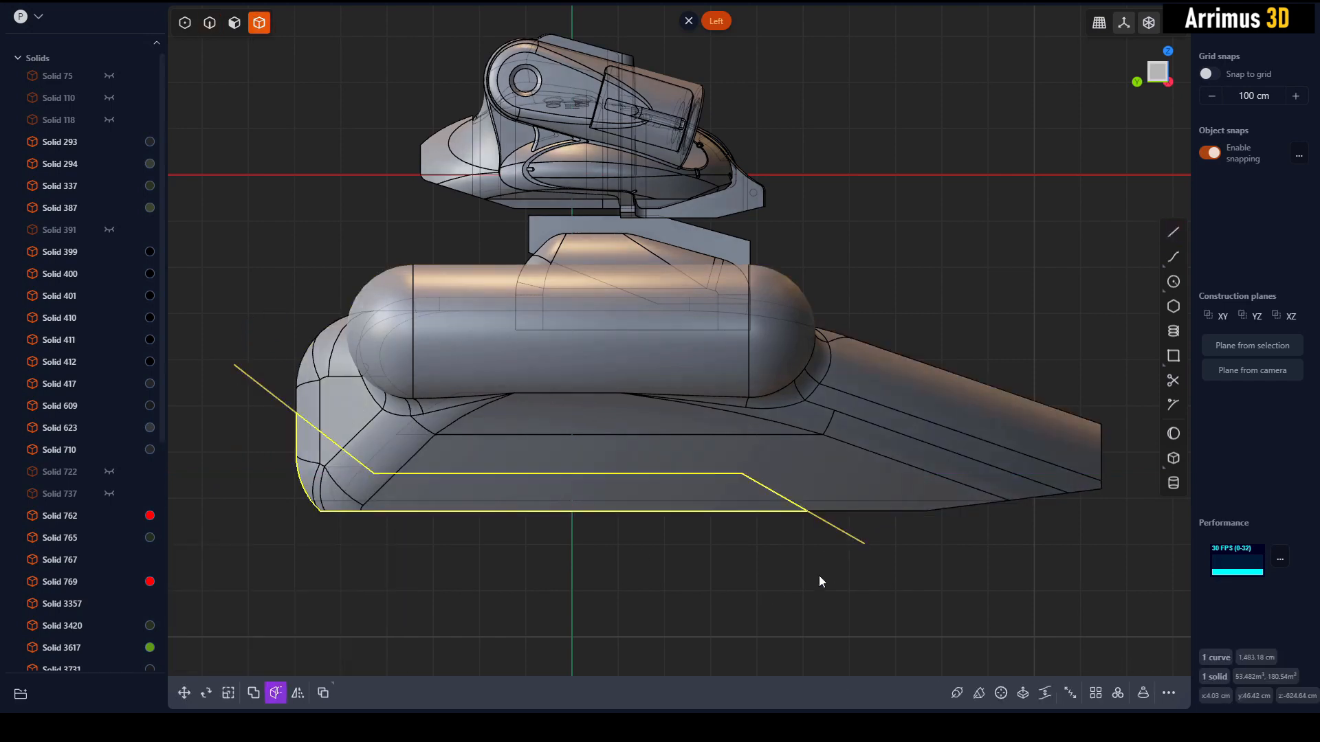
left_click(725, 506)
key("Delete")
Rotate the short slanted face on the hull's underside about the X axis to give it a shallower slope.
key("2")
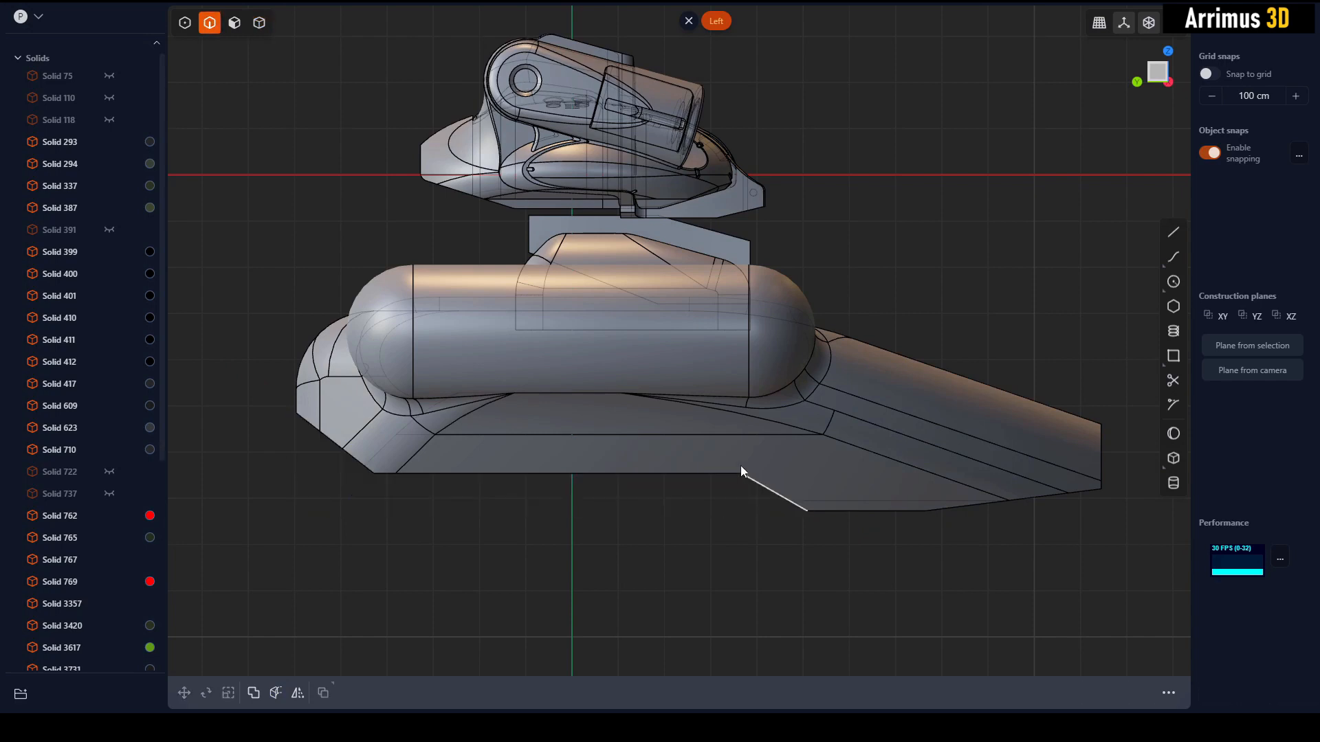
key("3")
left_click_drag(734, 462, 848, 550)
key("r")
key("x")
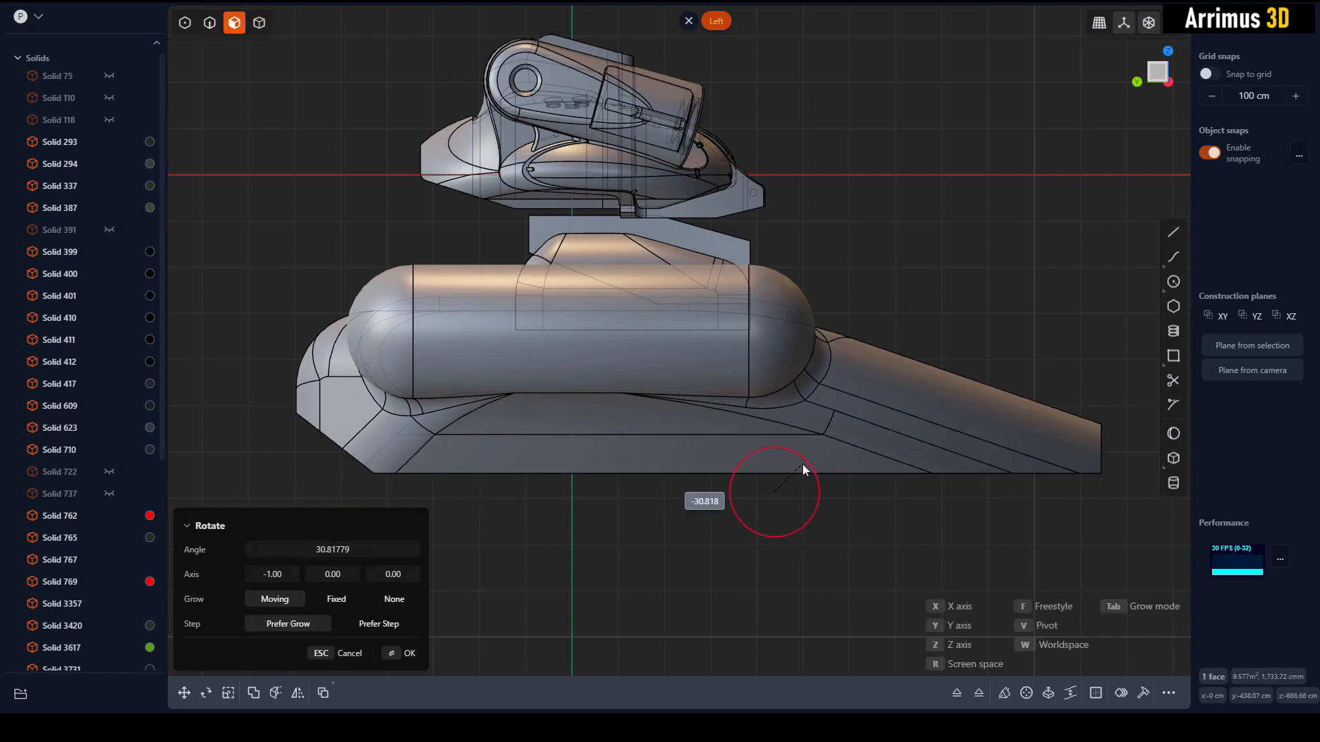
left_click(827, 468)
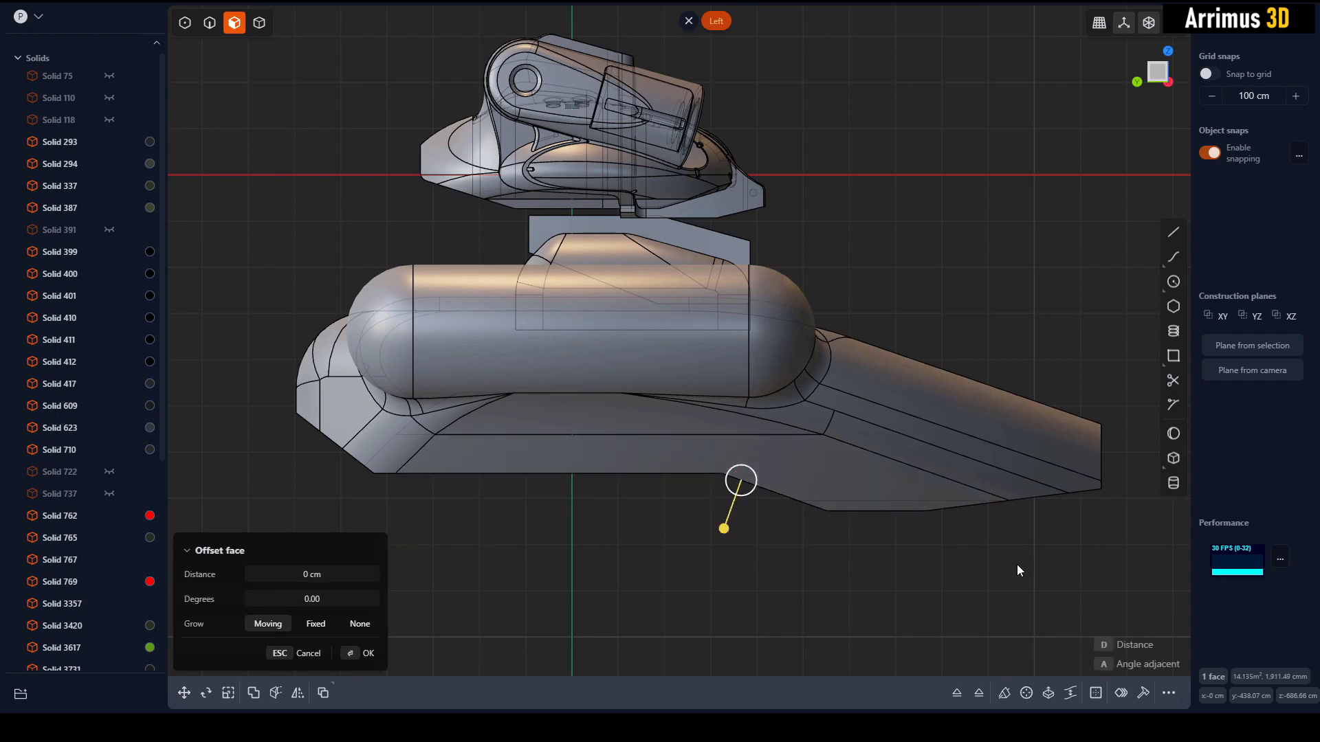
key("Escape")
Create a long, low box on the hull's deck that surrounds the neck blocks and extends over the sloped front.
middle_click_drag(939, 550, 702, 320)
key("4")
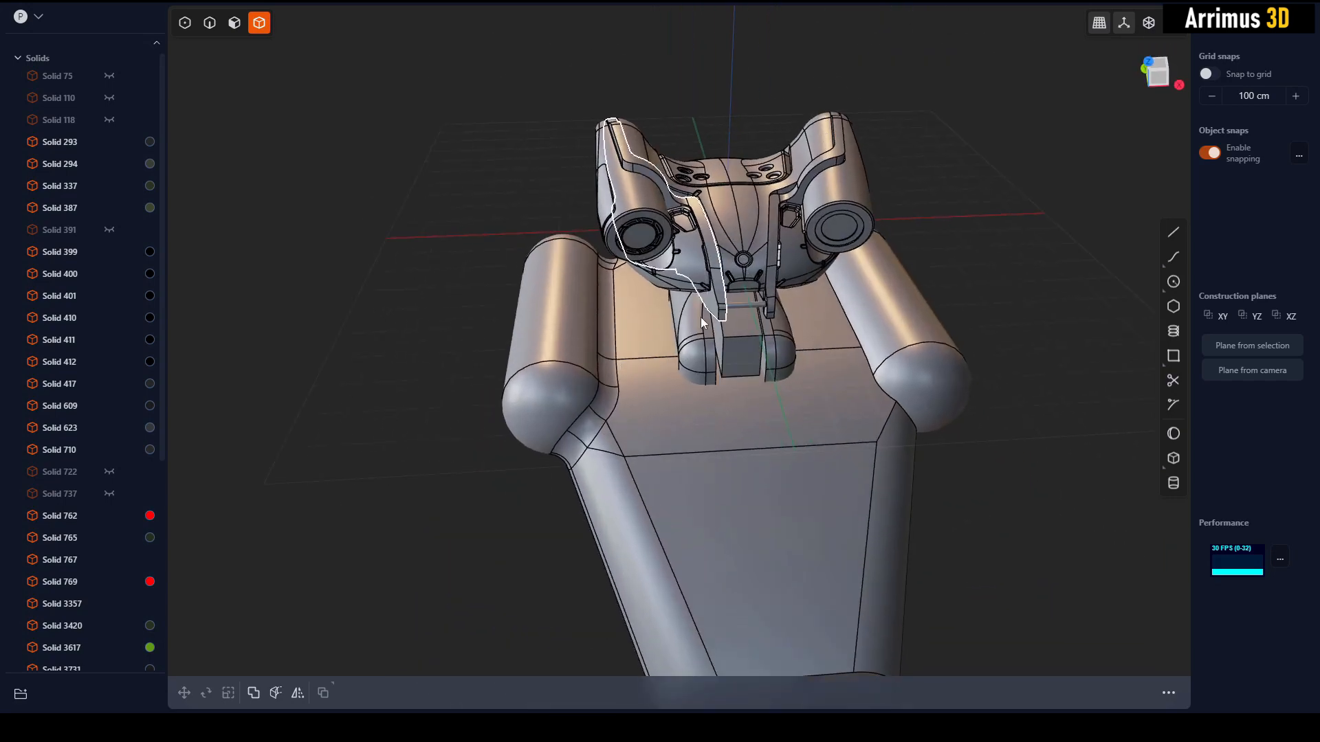
key("b")
left_click(641, 304)
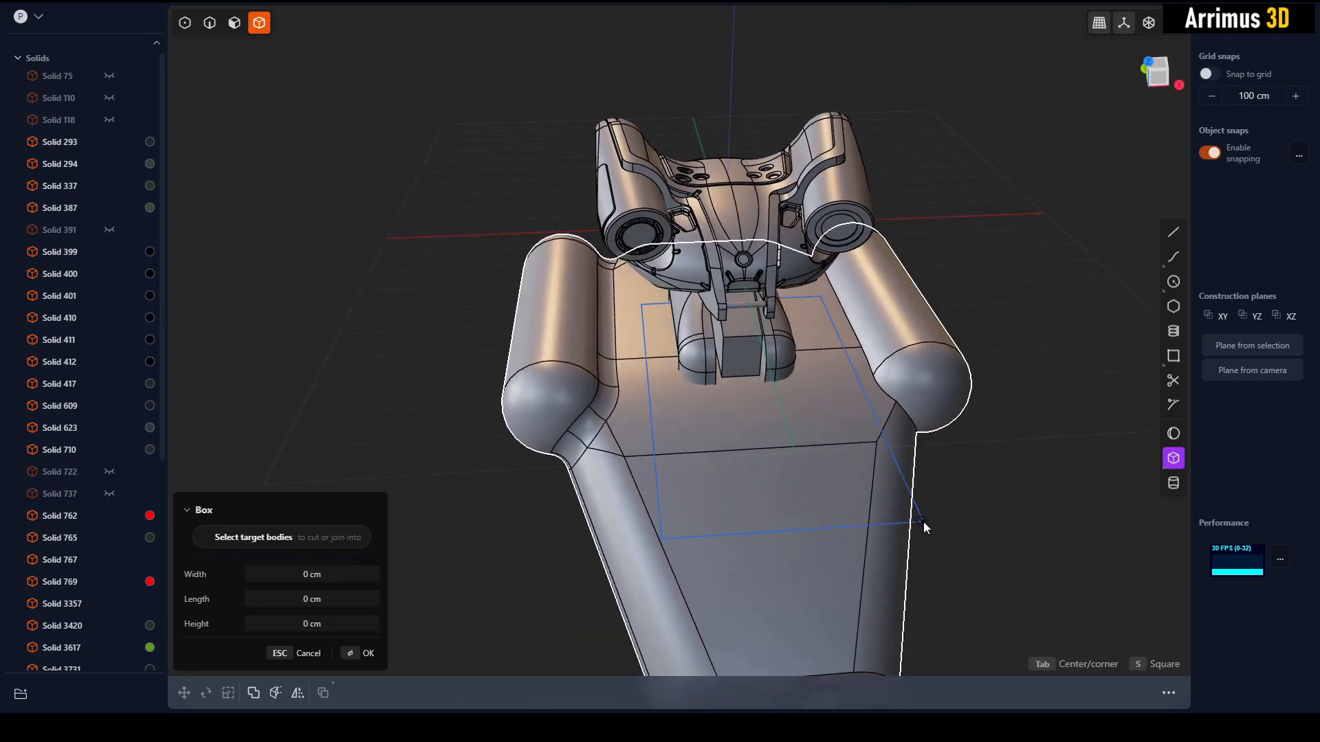
left_click(885, 513)
left_click(880, 538)
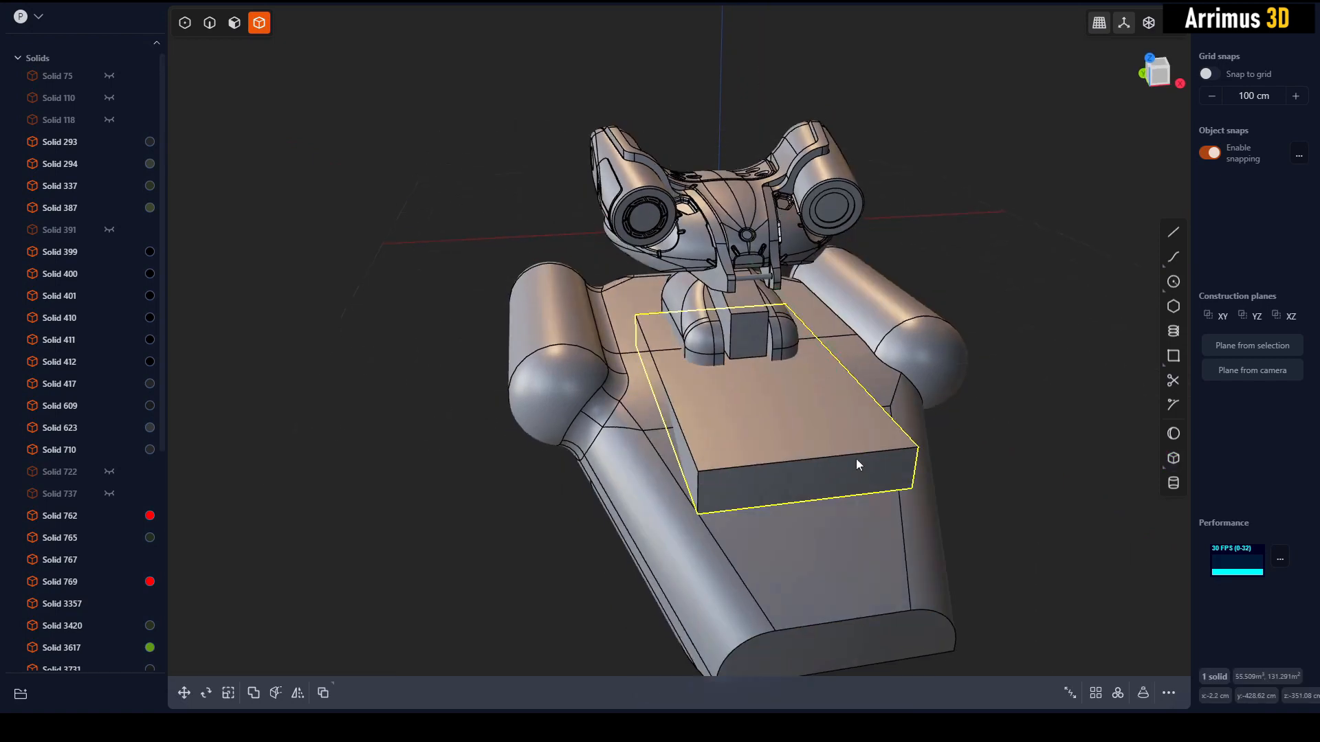
Offset the box's faces to make it thicker along the hull's deck.
key("3")
left_click(828, 430)
middle_click_drag(828, 429, 786, 425)
left_click(818, 325)
key("d")
left_click(803, 404)
Chamfer the box's two front vertical corner edges by about 143 cm.
key("2")
left_click(667, 469)
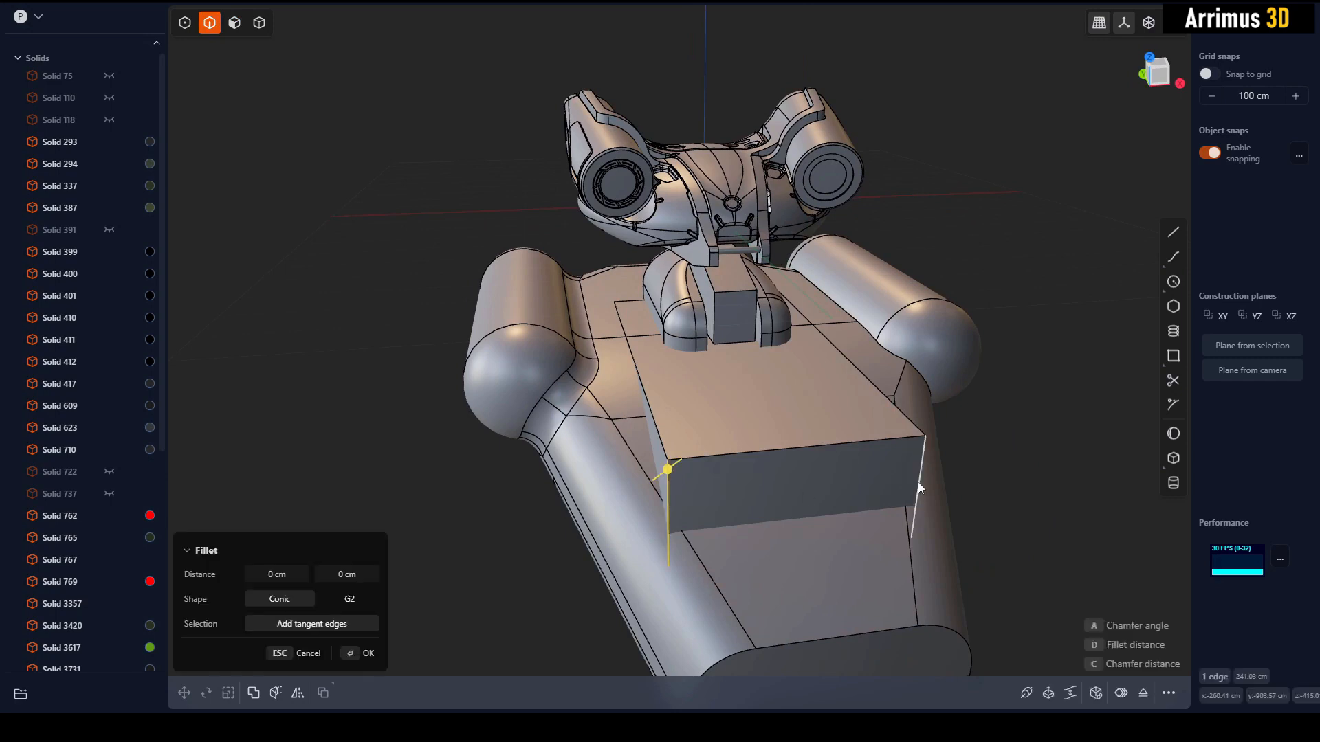
left_click(919, 483)
key("d")
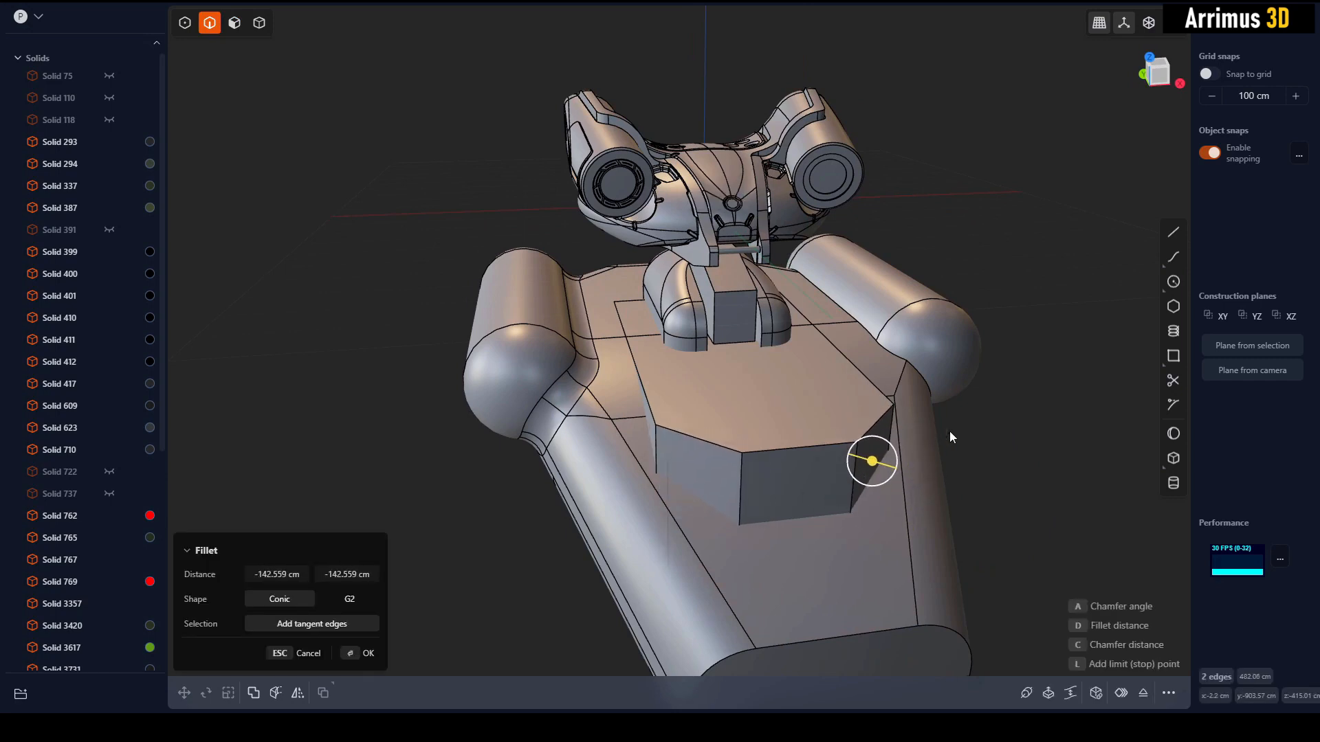
key("Escape")
Chamfer the box's top front edge by about 178 cm.
left_click(819, 452)
key("f")
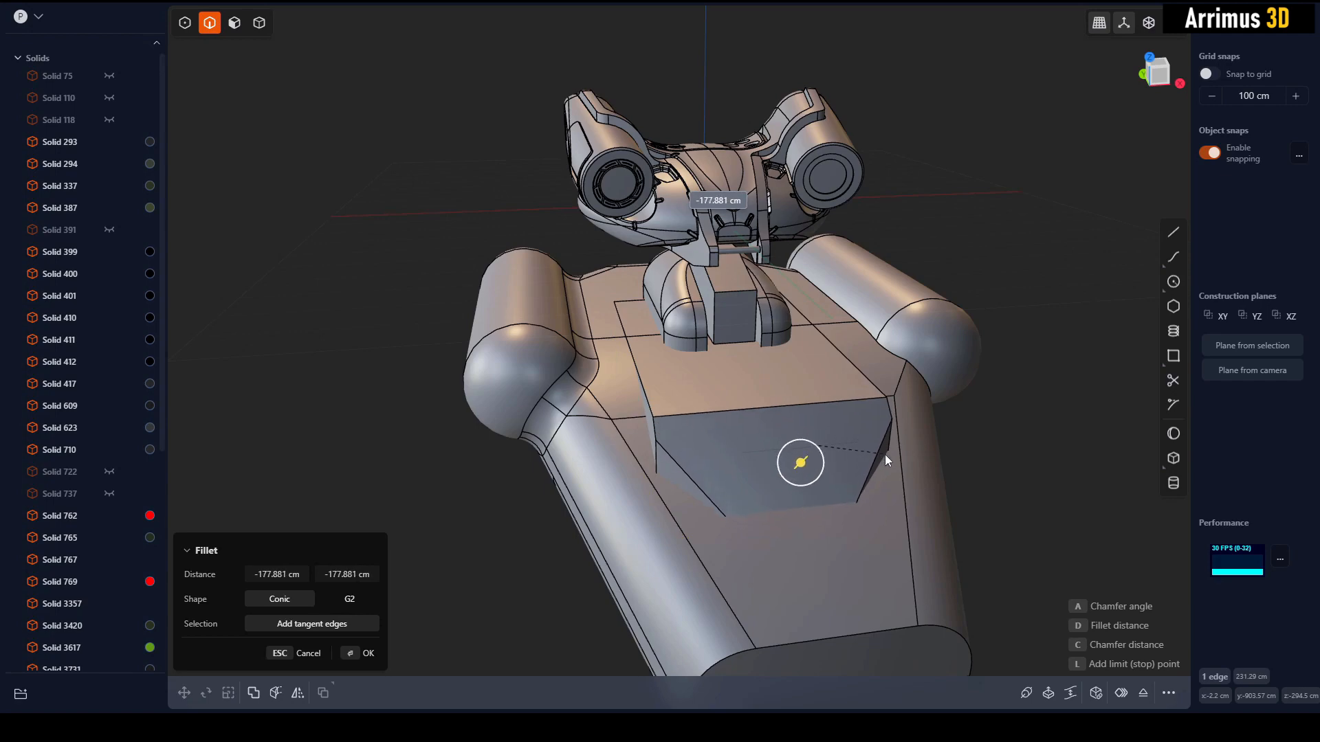
left_click(884, 455)
Offset the box's top face upward to raise it around the neck blocks.
middle_click_drag(884, 455, 941, 409)
scroll(941, 405, "up", 1)
key("3")
left_click(809, 425)
key("d")
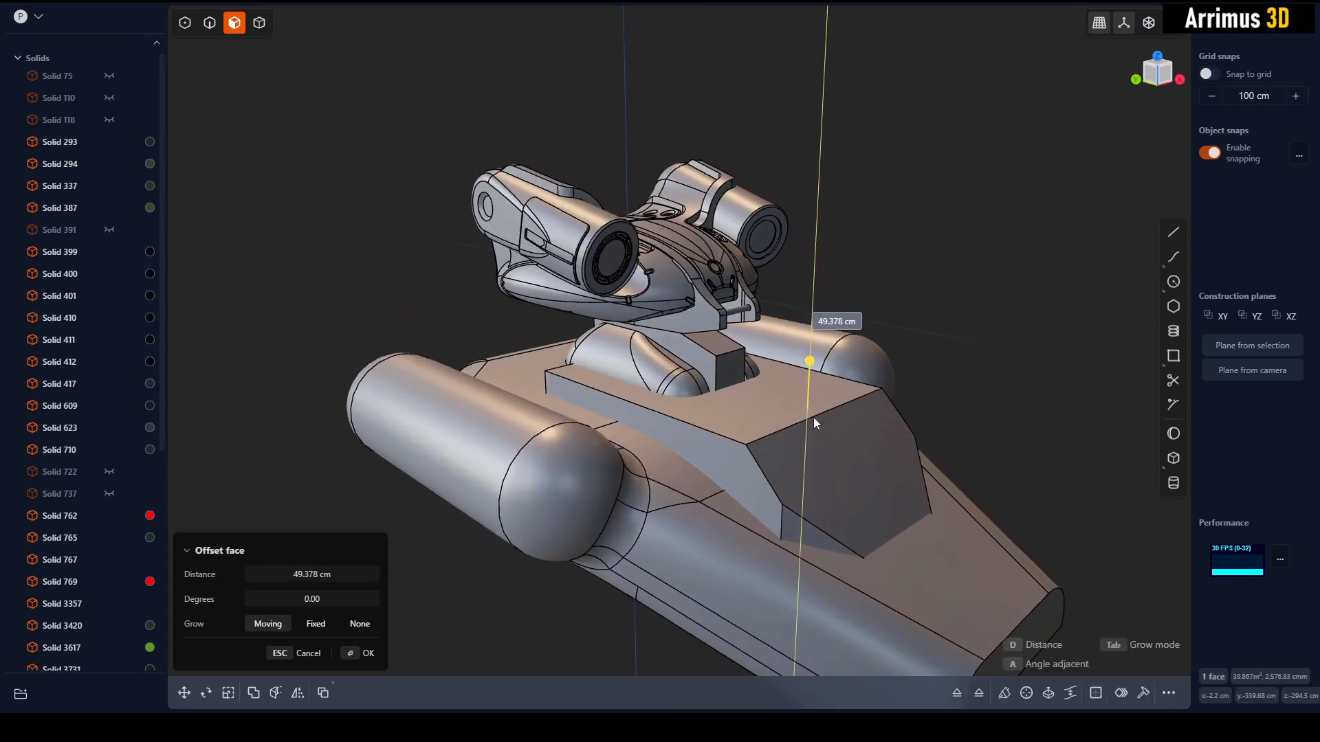
left_click(814, 408)
middle_click_drag(877, 381, 913, 365)
key("d")
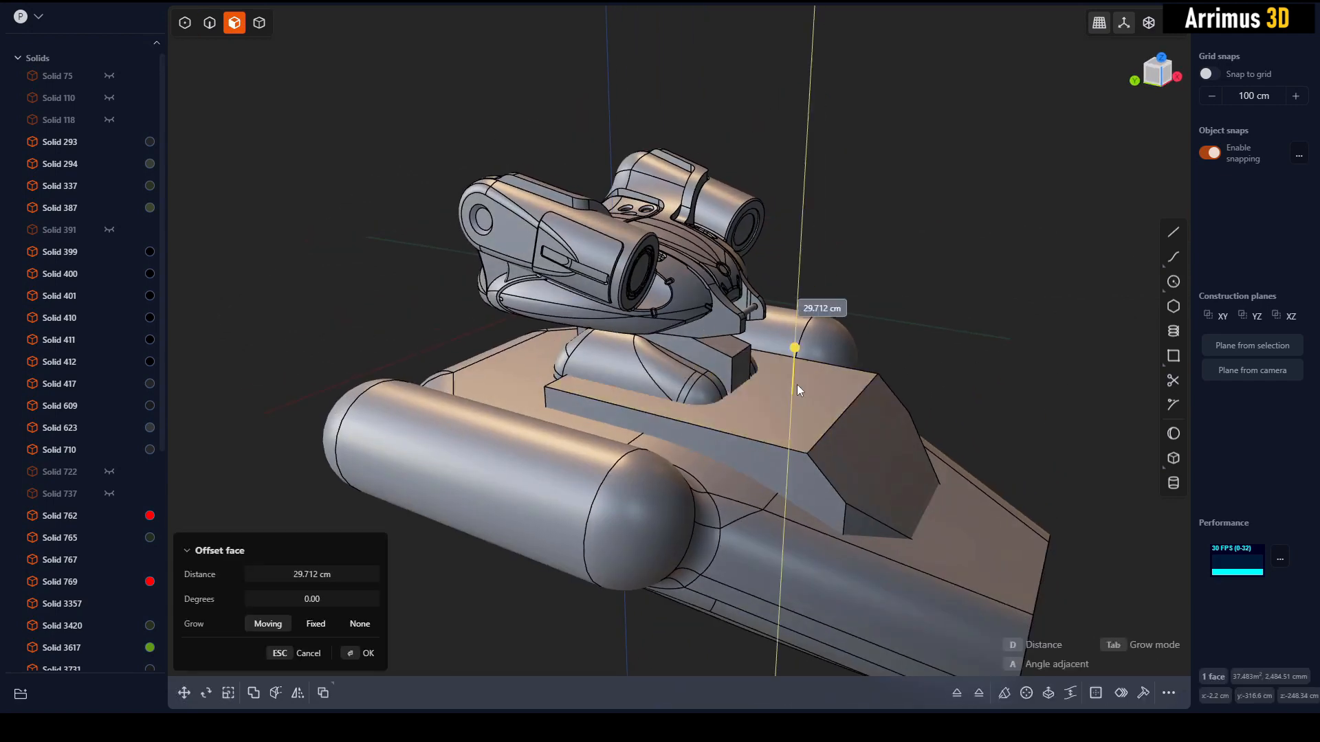
left_click(806, 361)
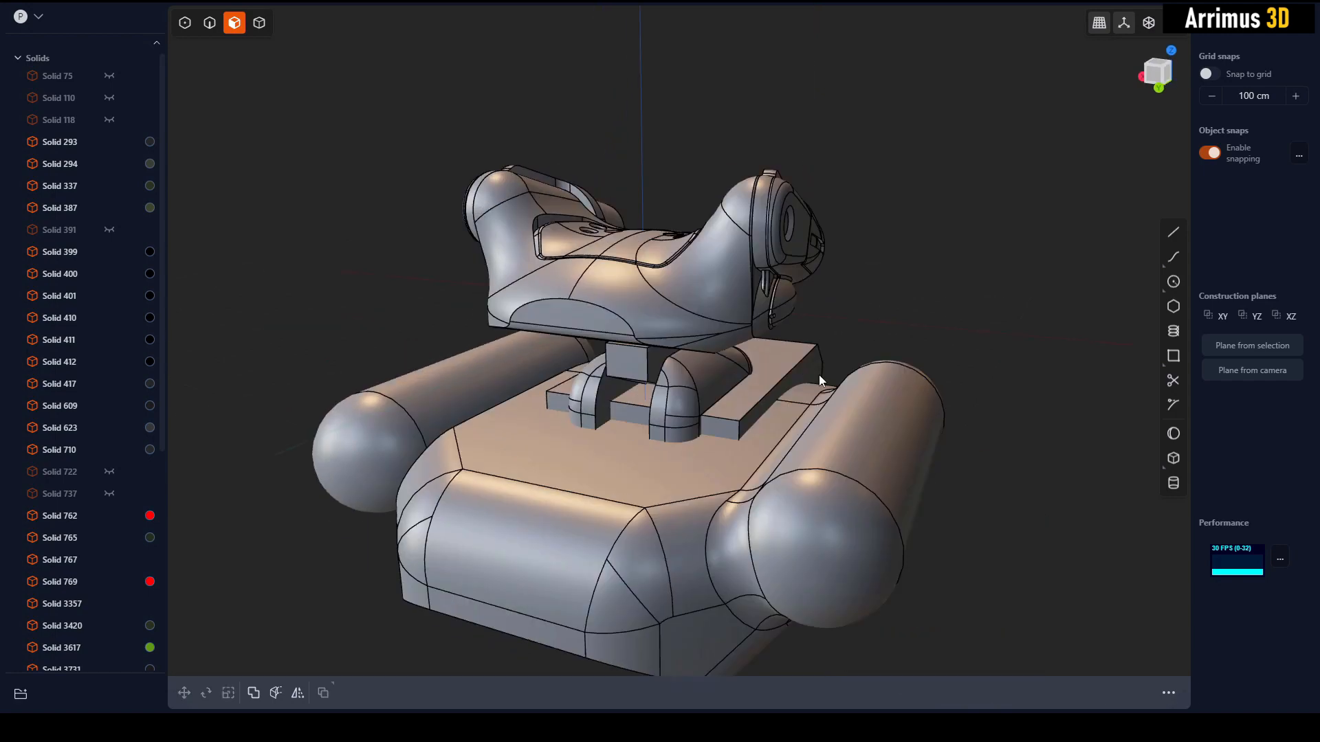
Extend the box to the hull's rear end and fillet its two rear vertical edges by about 109 cm.
middle_click_drag(819, 374, 749, 424)
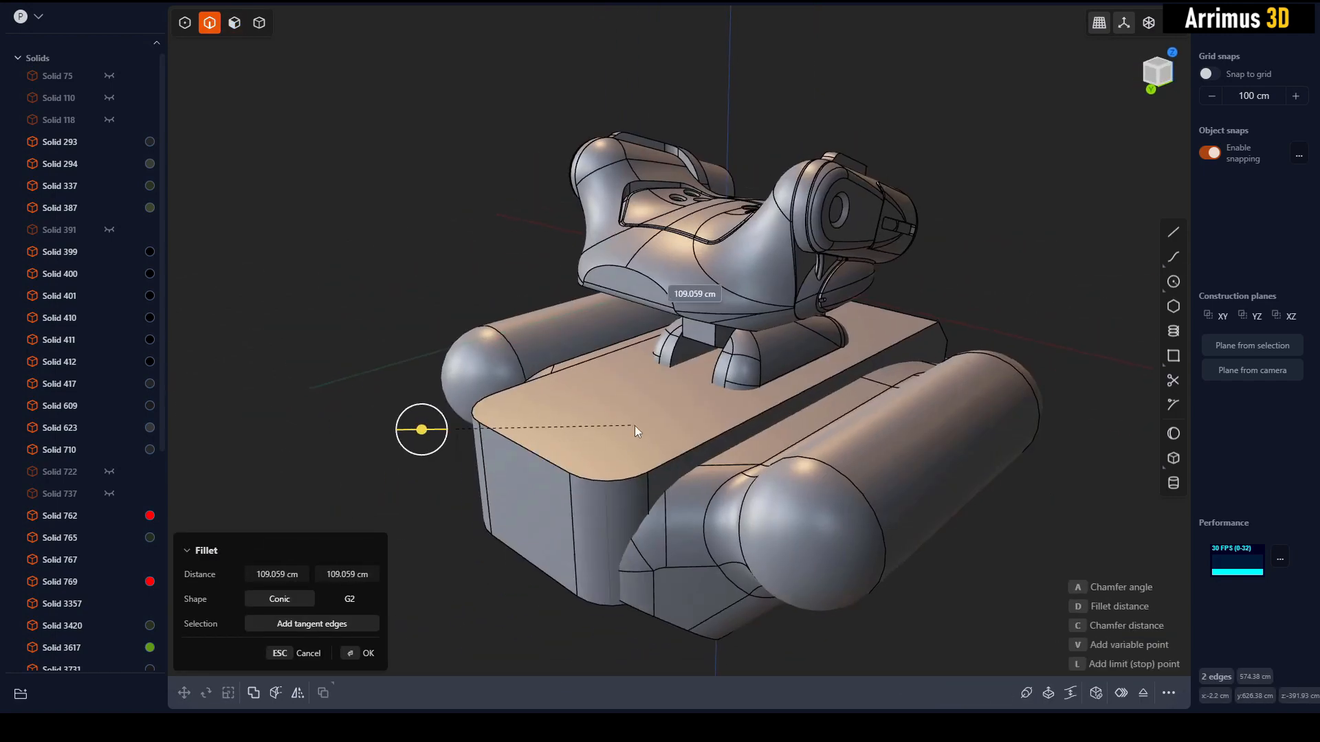
left_click(645, 420)
middle_click_drag(645, 421, 624, 461)
key("3")
left_click(598, 442)
left_click(361, 419)
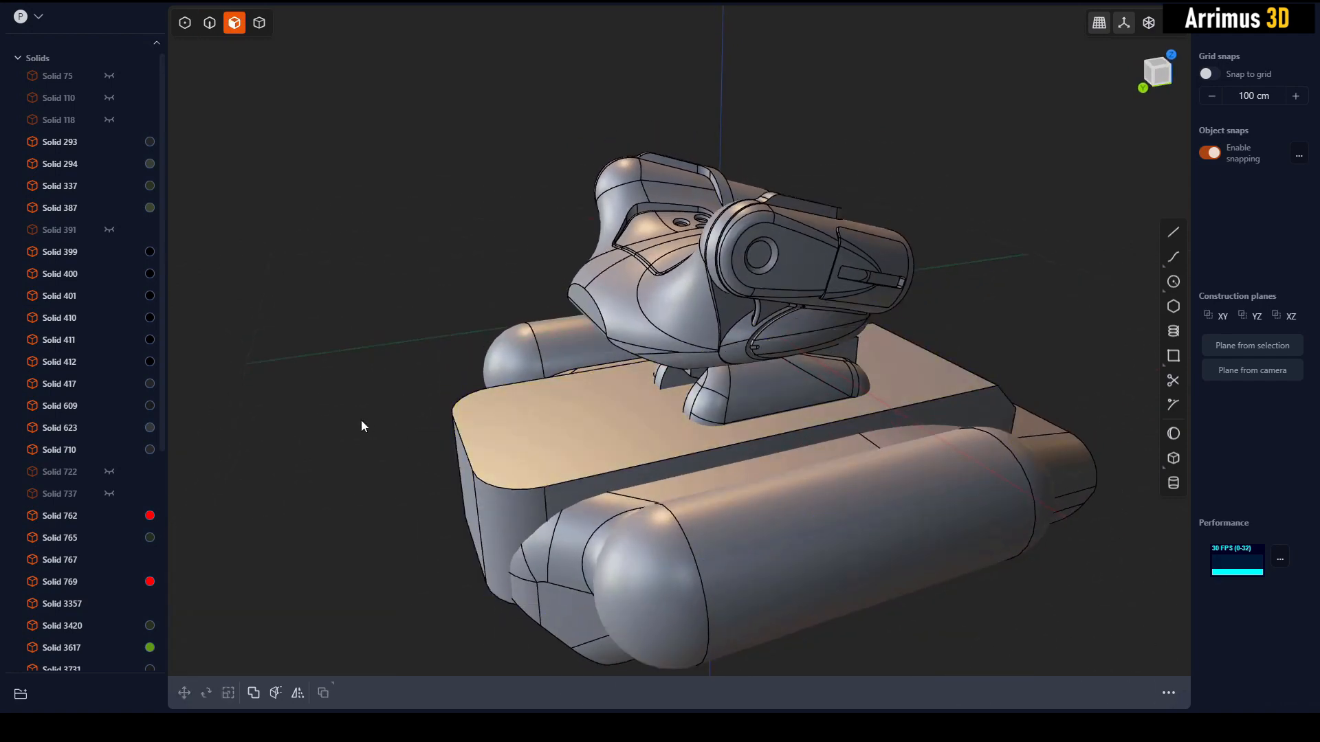
Shorten the box by offsetting its flat rear face forward, between the hull's rear end and the neck blocks.
middle_click_drag(507, 448, 592, 525)
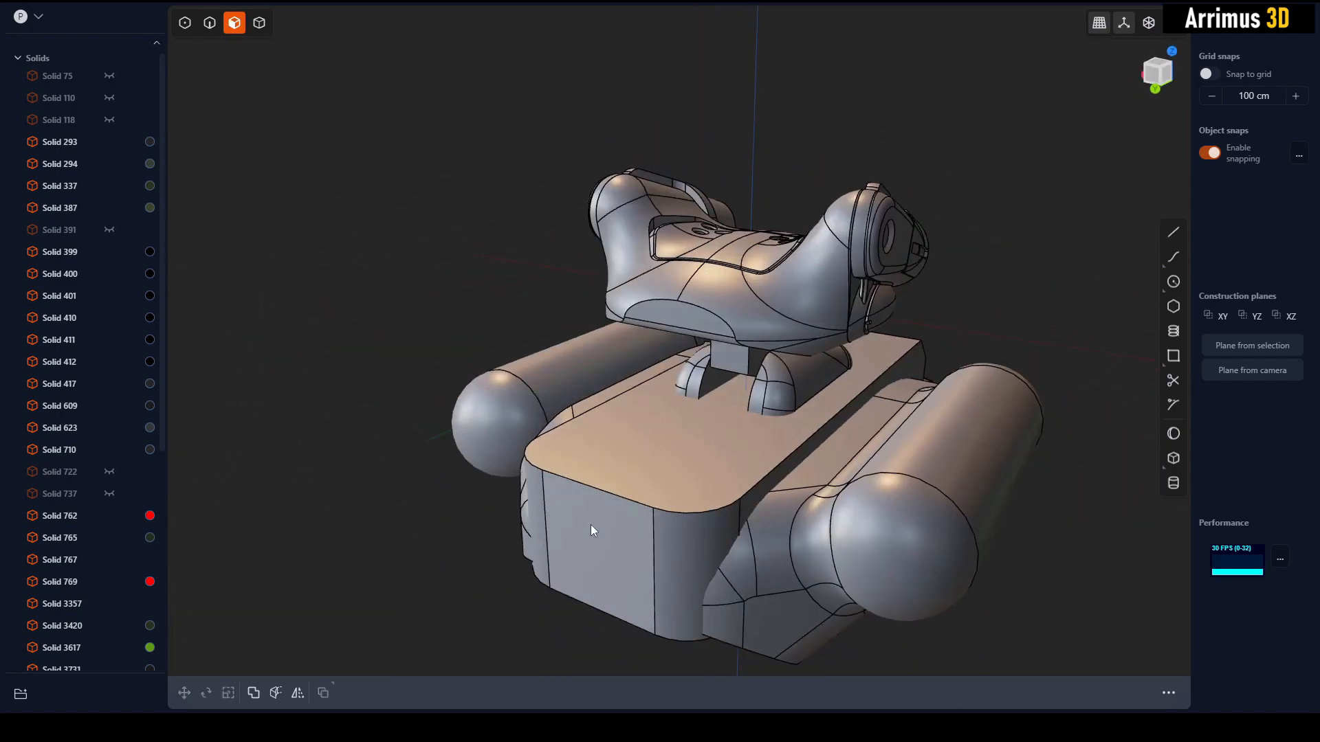
left_click(591, 525)
left_click(668, 473)
key("Escape")
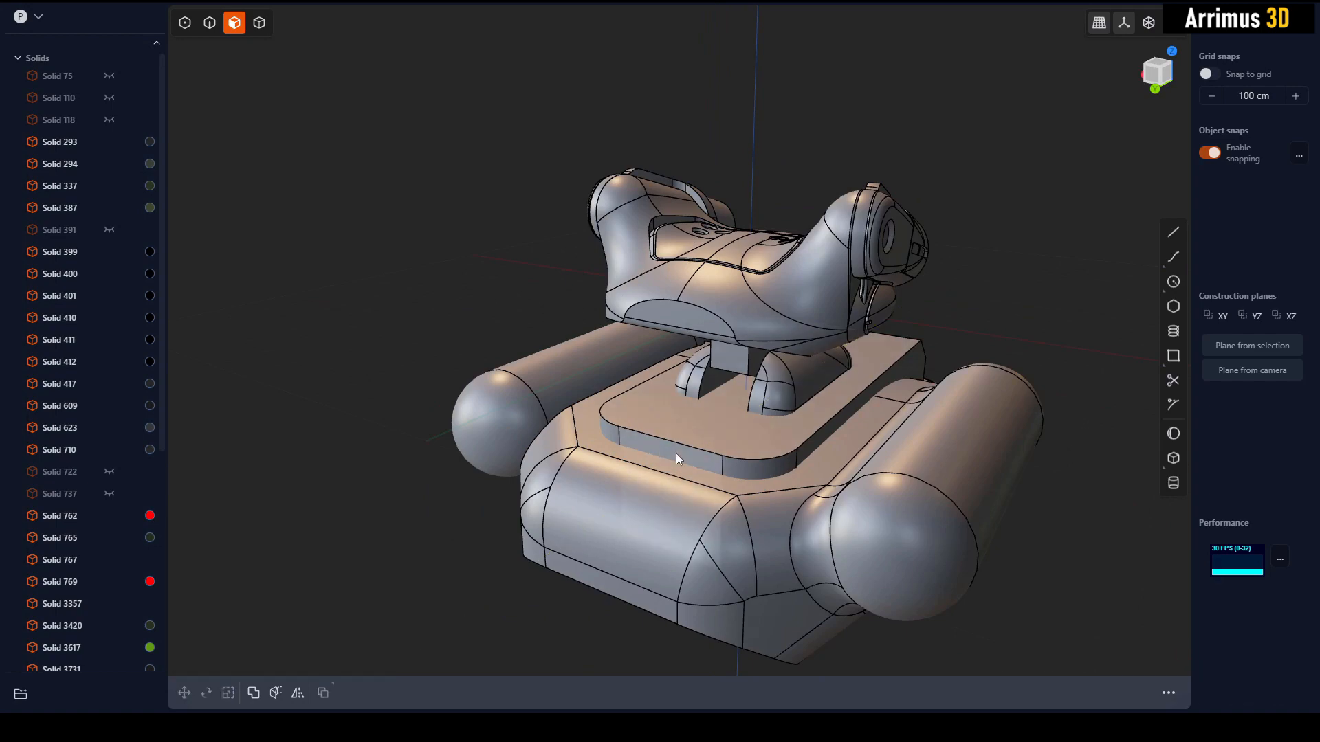
left_click(675, 453)
middle_click_drag(675, 452, 599, 433)
key("d")
left_click(651, 431)
left_click(1009, 345)
middle_click_drag(1009, 345, 922, 328)
left_click(897, 489)
key("d")
key("Escape")
left_click(970, 378)
Join the box to the hull with a Boolean union.
key("4")
left_click(934, 580)
key("q")
left_click(910, 469)
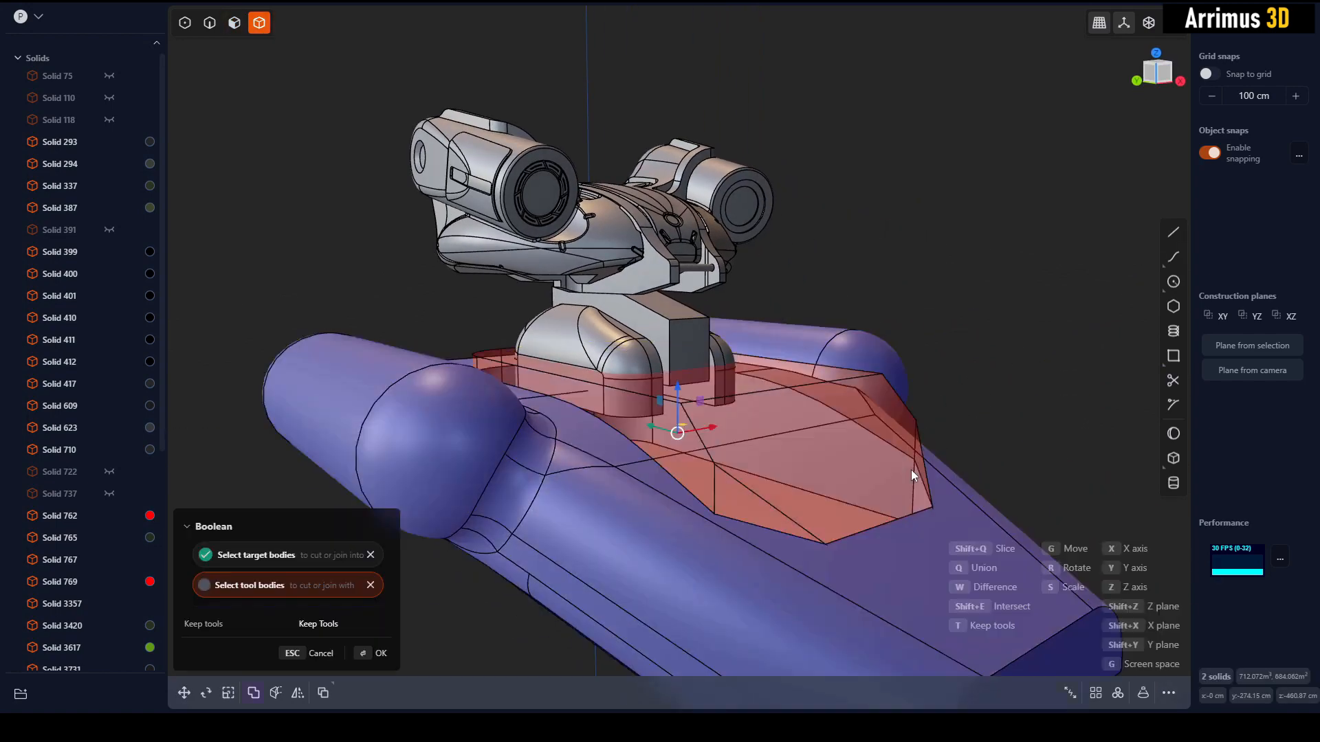
left_click(979, 422)
Fillet the raised block's top front edge by about 170 cm.
middle_click_drag(979, 422, 970, 468)
key("2")
left_click(844, 446)
key("b")
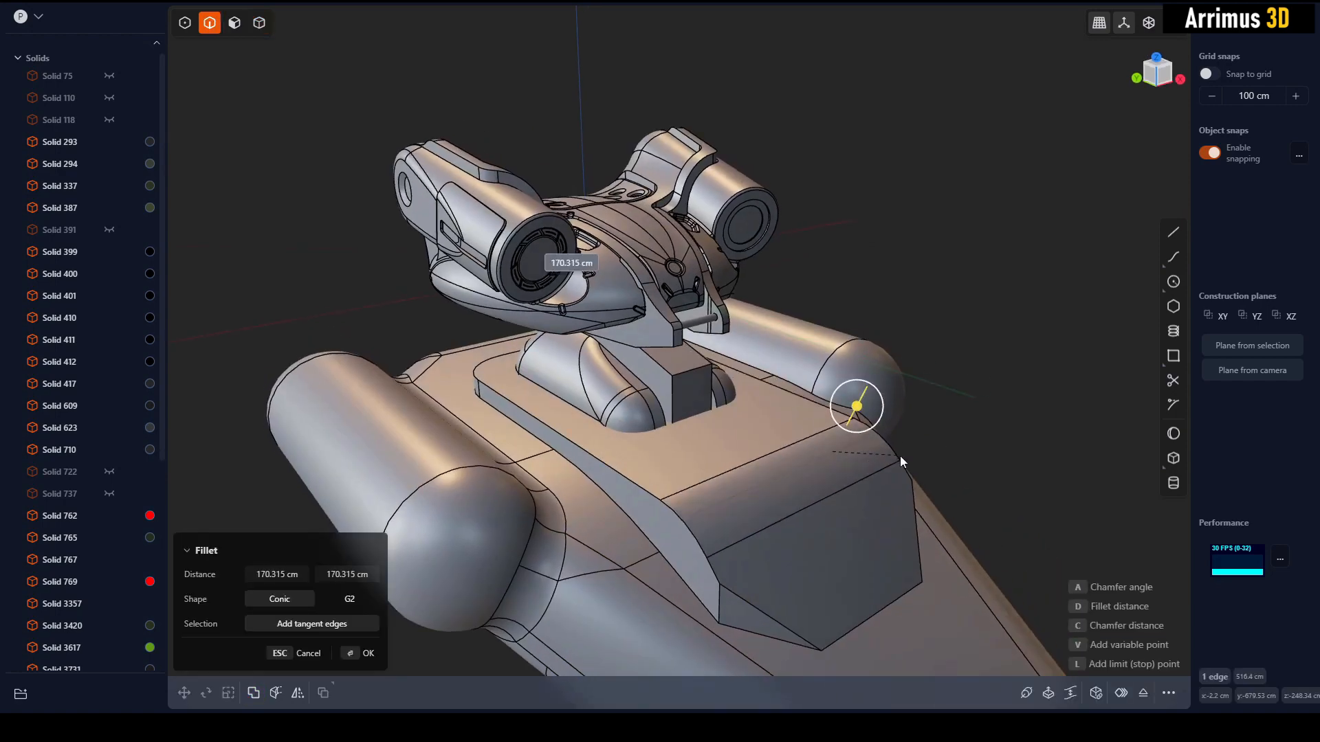
left_click(901, 457)
Fillet the short vertical edges where the raised block's sides meet its angled front corners.
left_click(721, 604)
key("b")
middle_click_drag(740, 595, 625, 534)
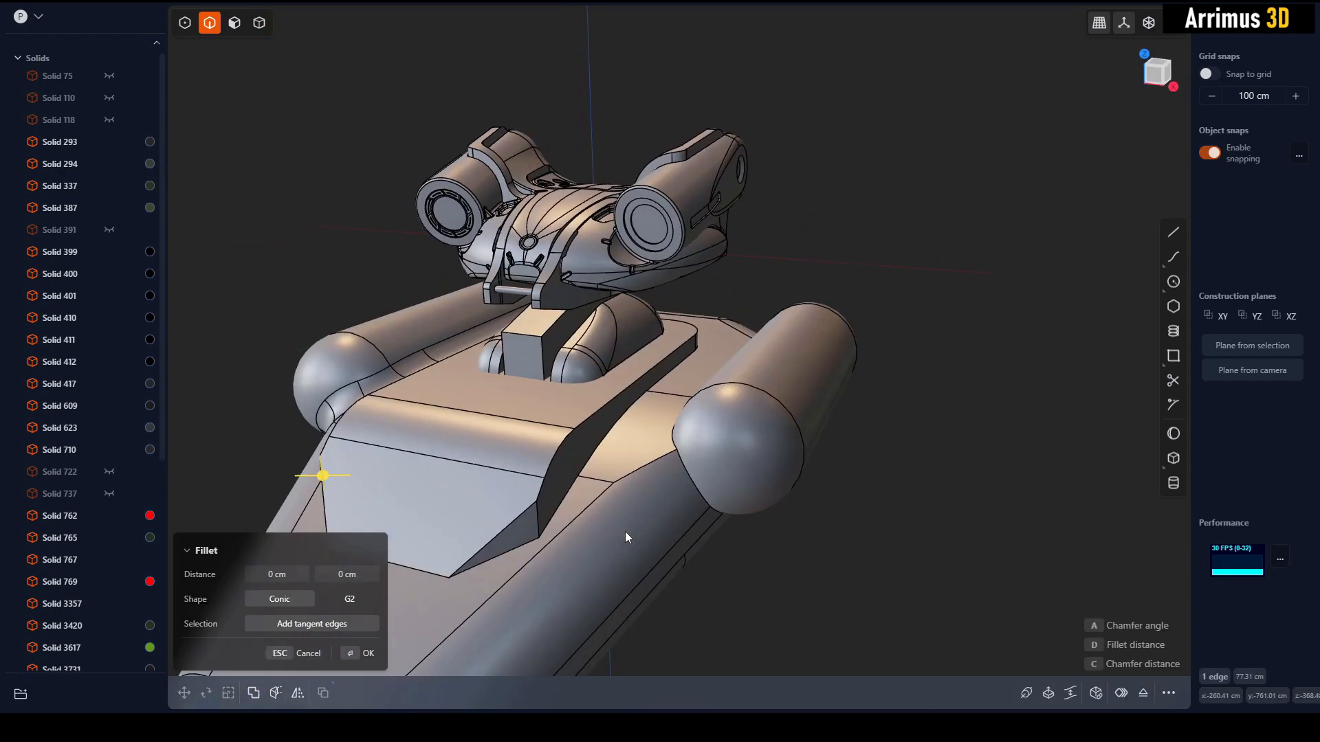
left_click(542, 517)
left_click_drag(560, 505, 613, 459)
left_click(580, 440)
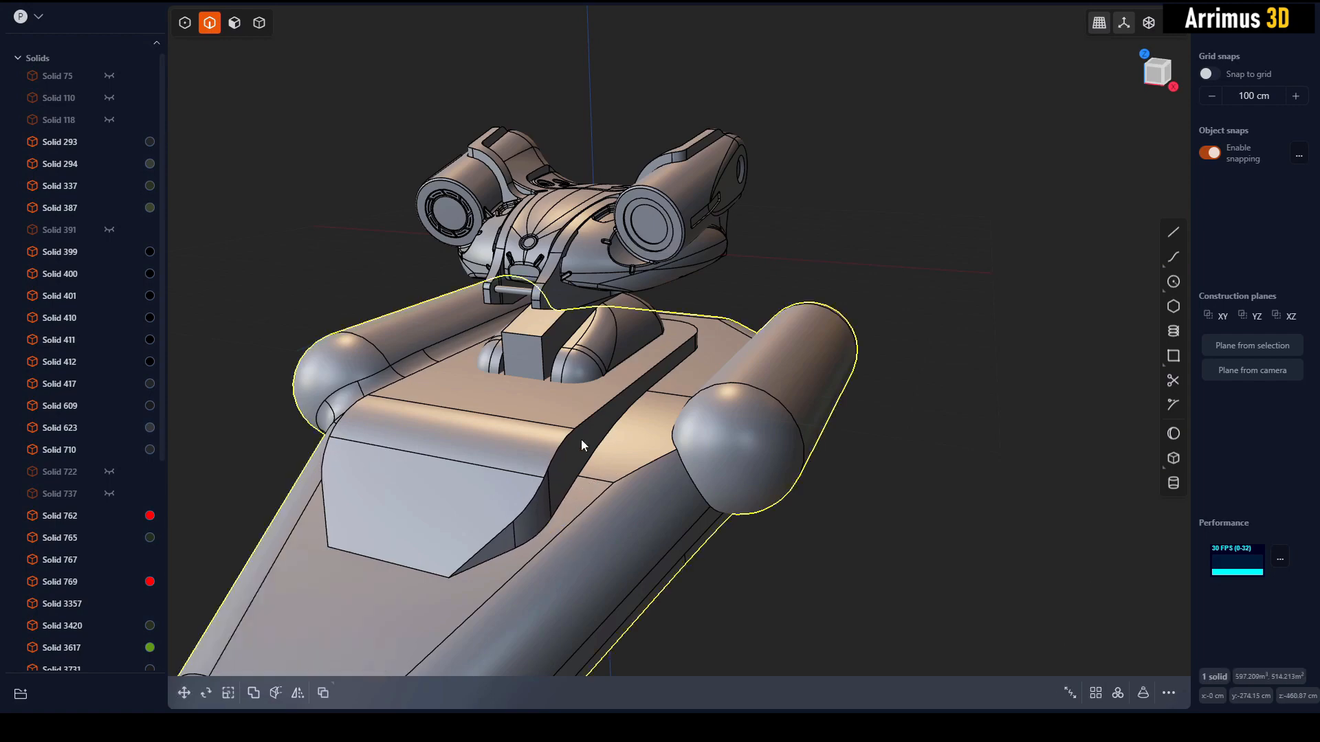
middle_click_drag(580, 439, 665, 497)
left_click(629, 513)
key("b")
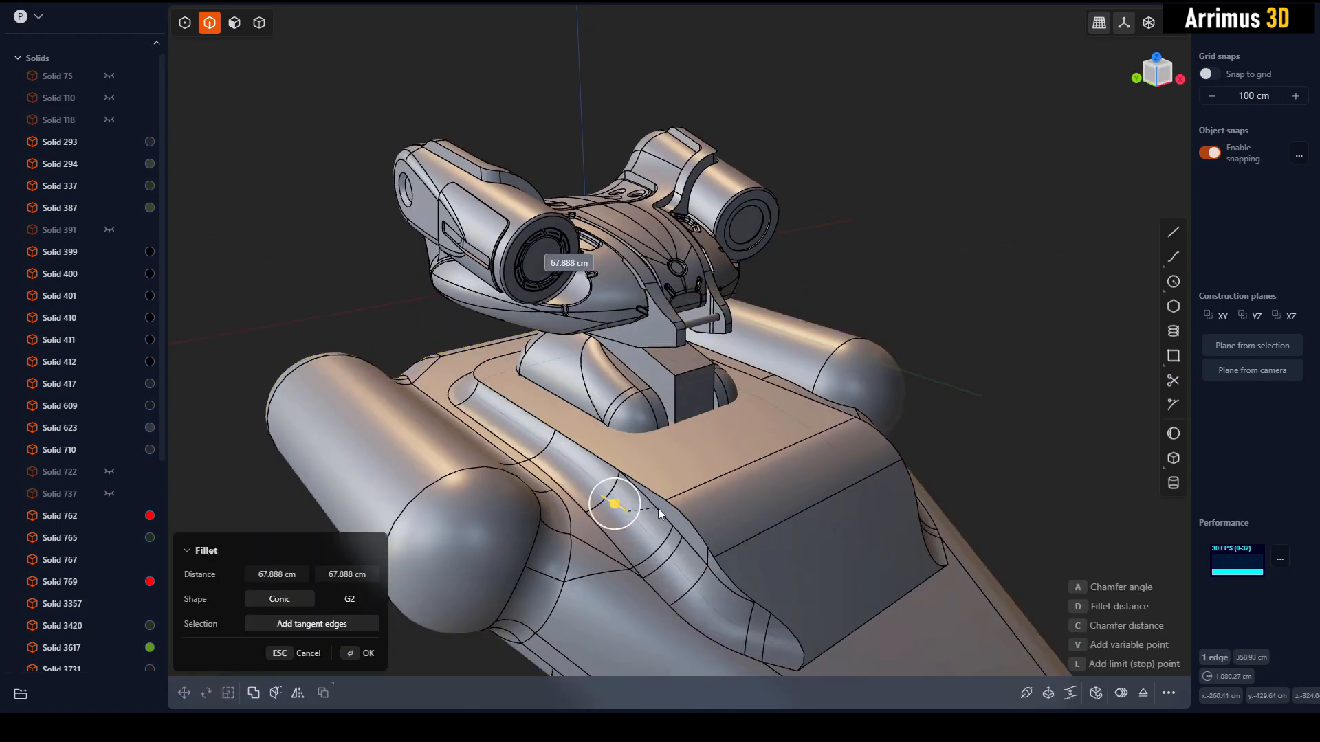
key("Escape")
Fillet the upper perimeter edge of the raised block by about 67 cm.
left_click(651, 490)
key("b")
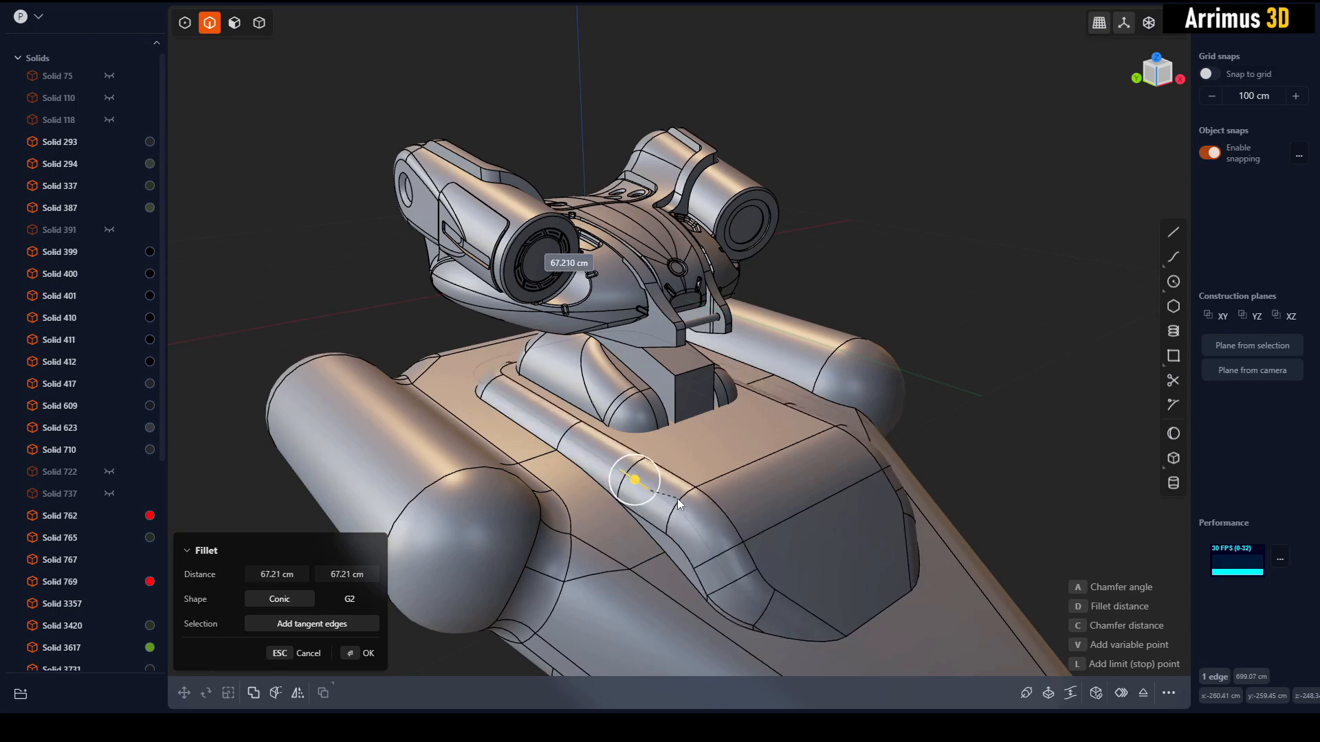
key("Return")
Fillet the base edge where the raised block meets the hull by about 63 cm.
middle_click_drag(677, 498, 692, 464)
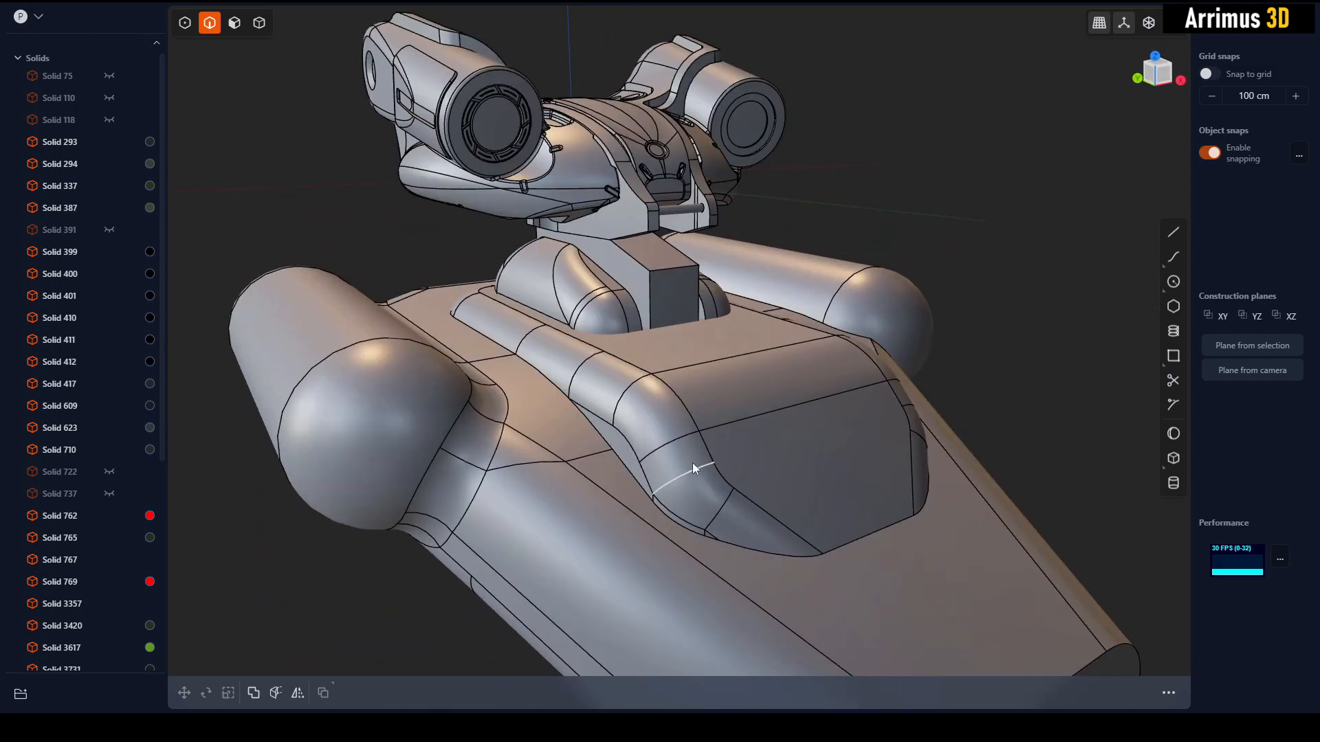
left_click(620, 455)
key("b")
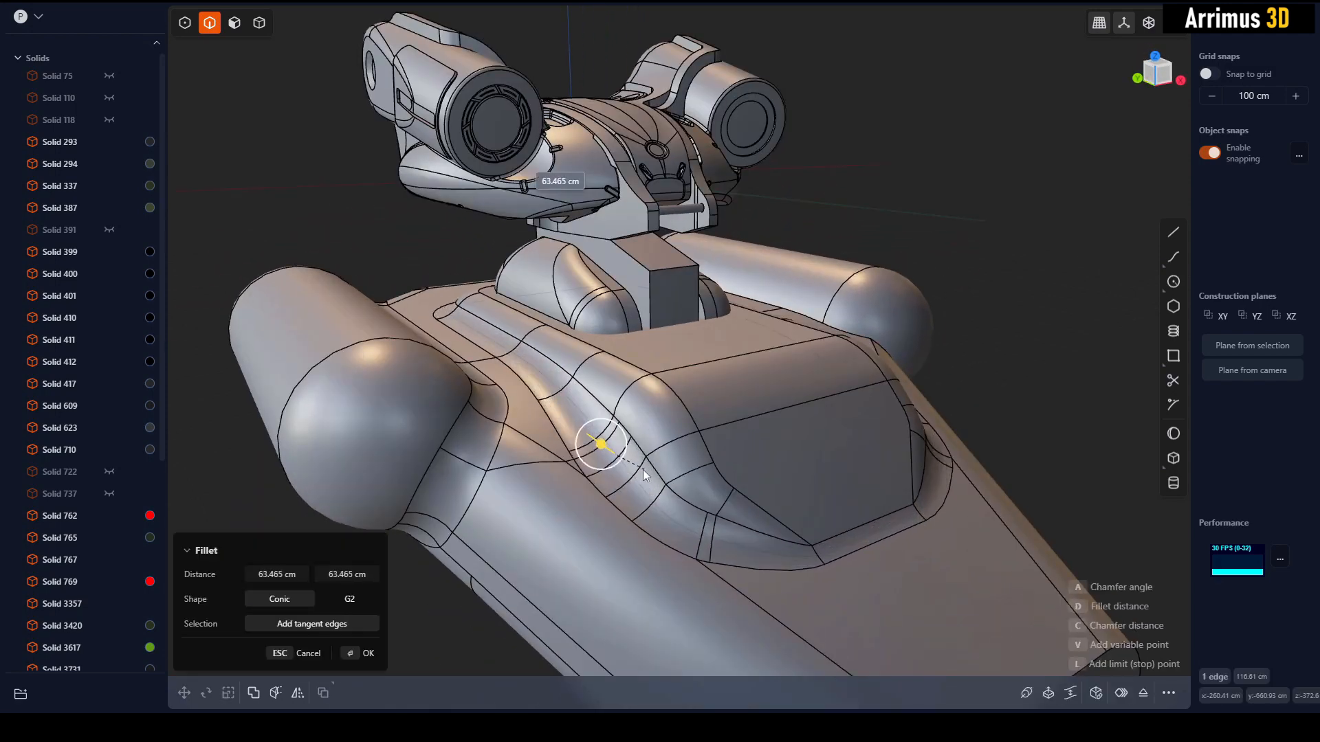
key("Return")
Display the model in its material colours and toggle the edge lines to examine the hull from the front.
middle_click_drag(728, 452, 1149, 106)
left_click(1172, 24)
left_click(1155, 98)
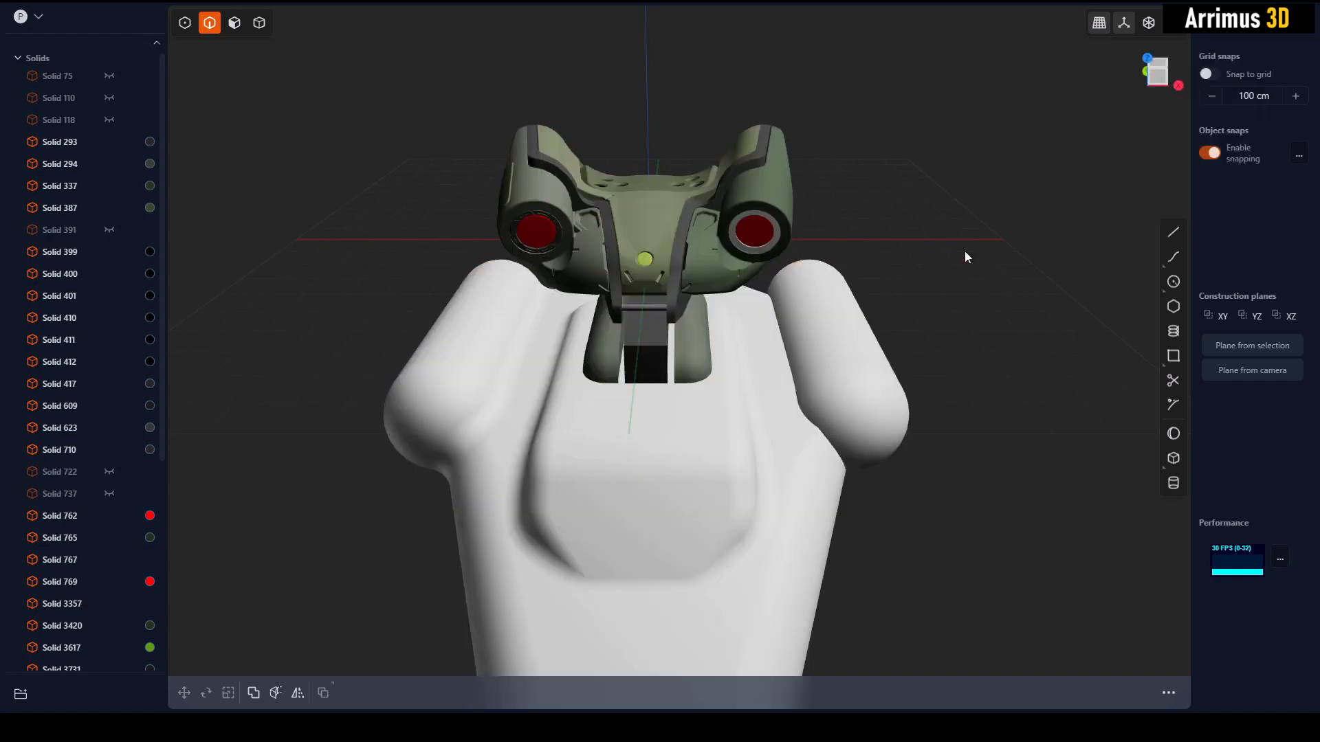
mouse_move(911, 275)
middle_mouse_down()
mouse_move(952, 296)
mouse_move(945, 338)
middle_mouse_up()
key("alt+shift+z")
Give the hull solid a muted grey-green material colour.
key("4")
left_click(851, 428)
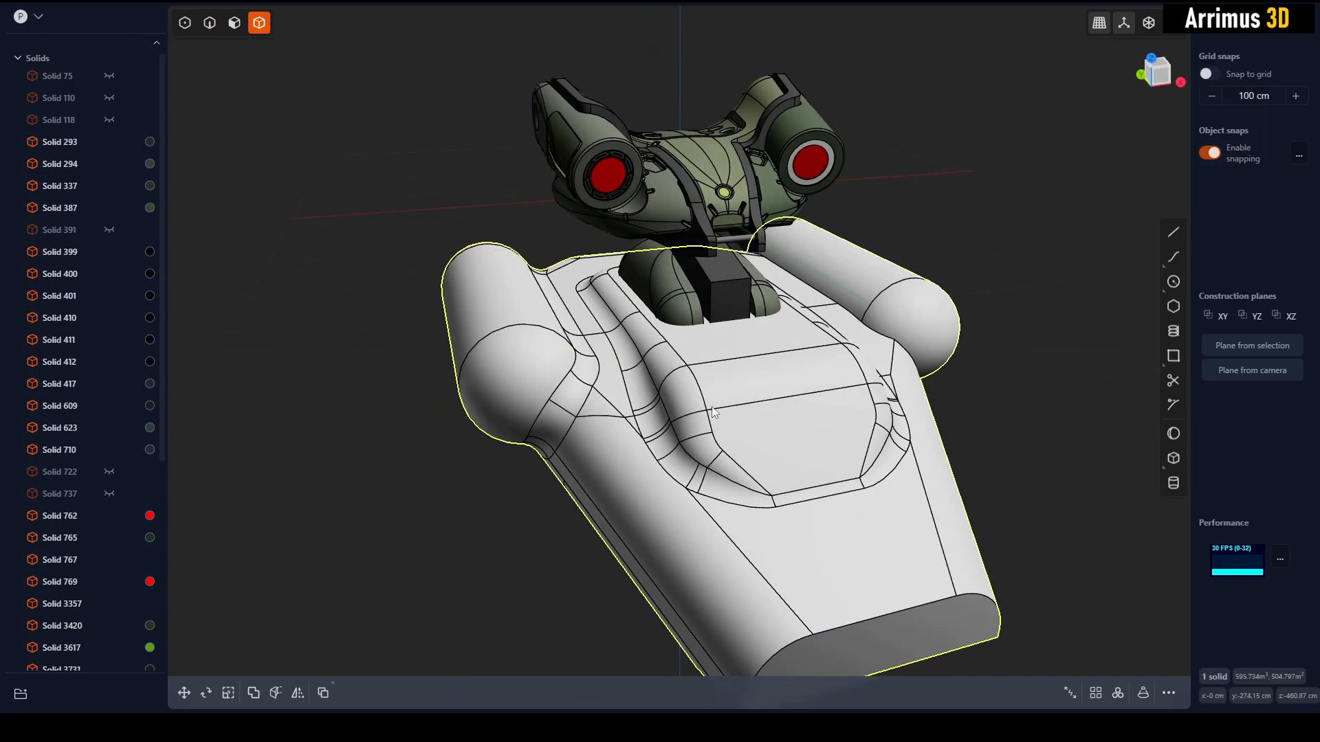
key("m")
left_click(363, 308)
left_click(372, 425)
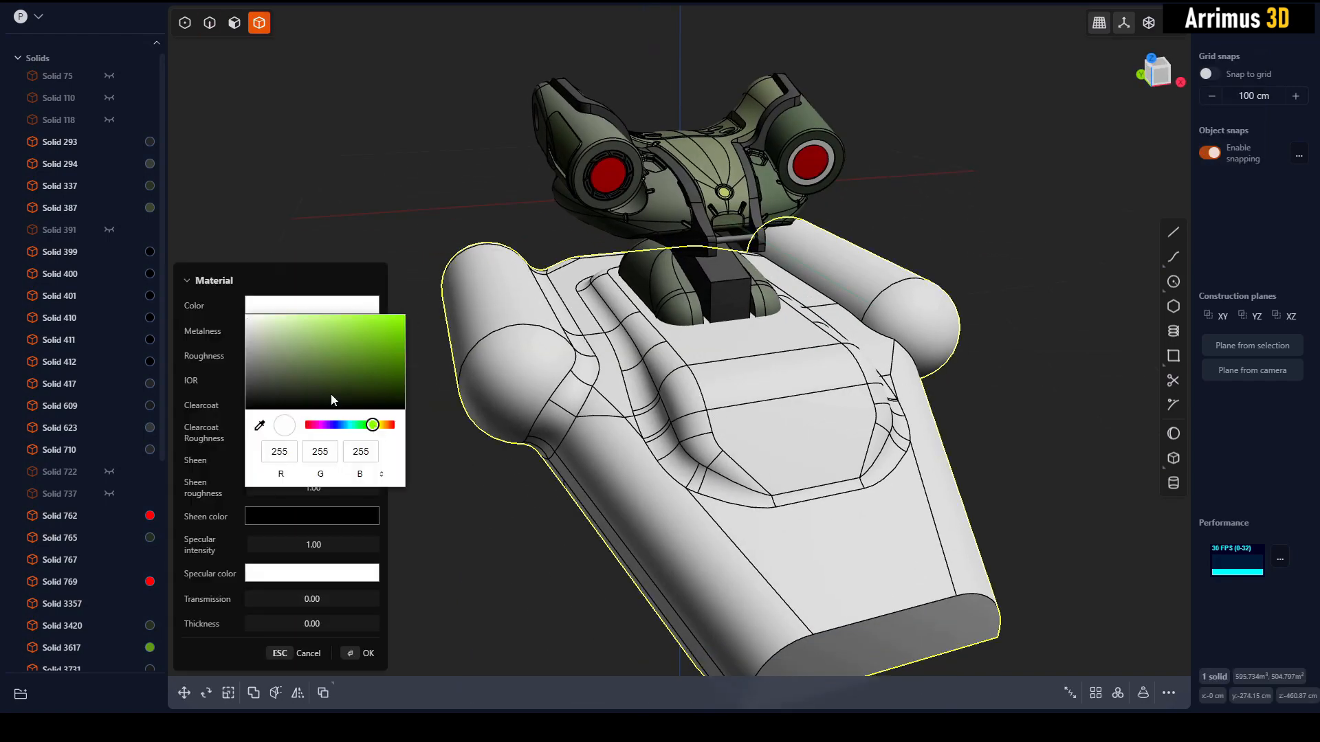
left_click(288, 380)
key("Return")
middle_click_drag(360, 196, 455, 357)
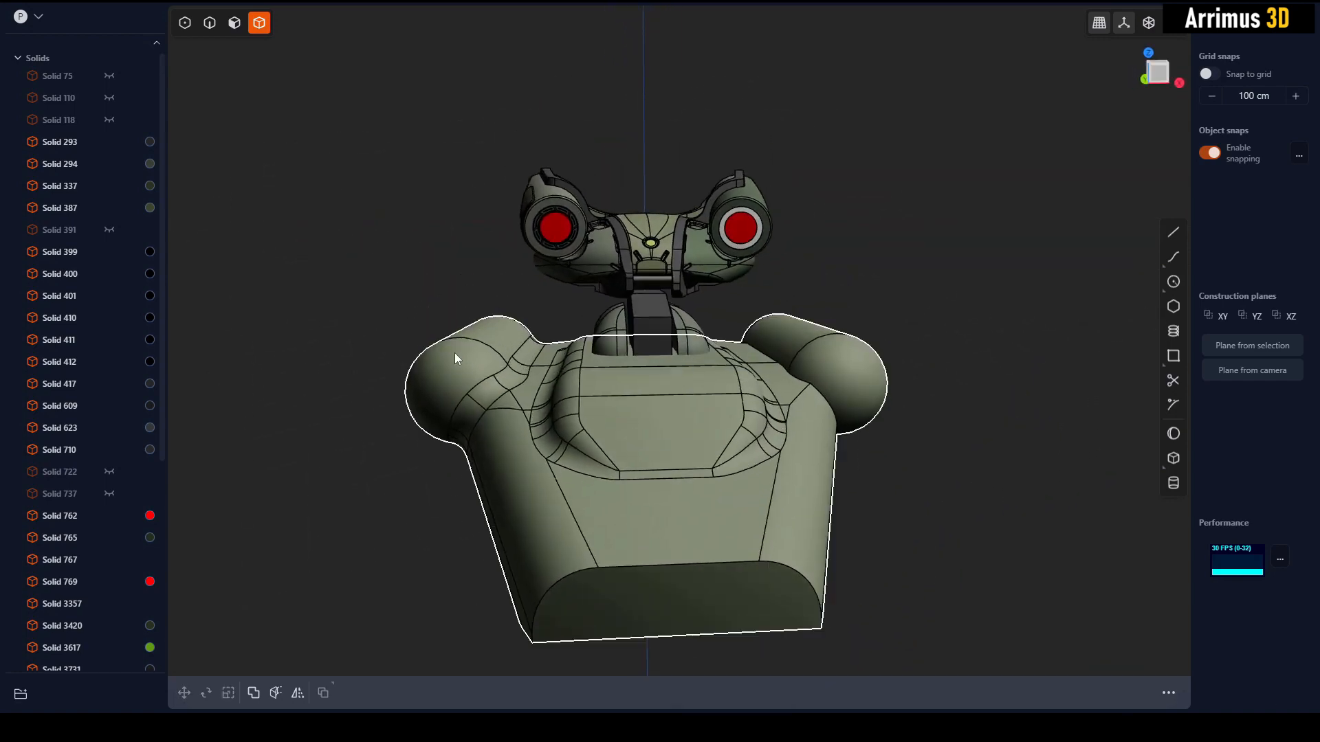
In the front view, sketch a closed five-sided profile with a peaked top beside the neck, overlapping one side of the hull.
left_click(1158, 72)
scroll(617, 311, "up", 3)
key("l")
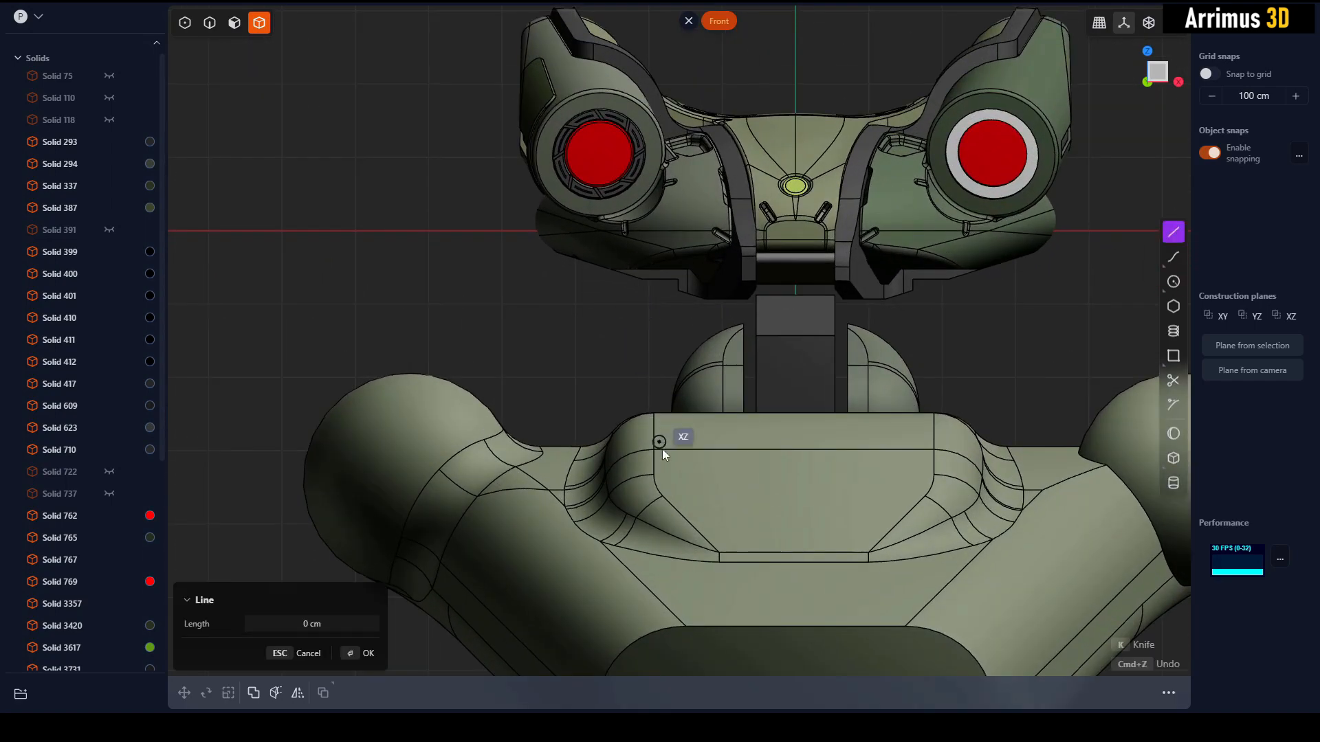
left_click(660, 470)
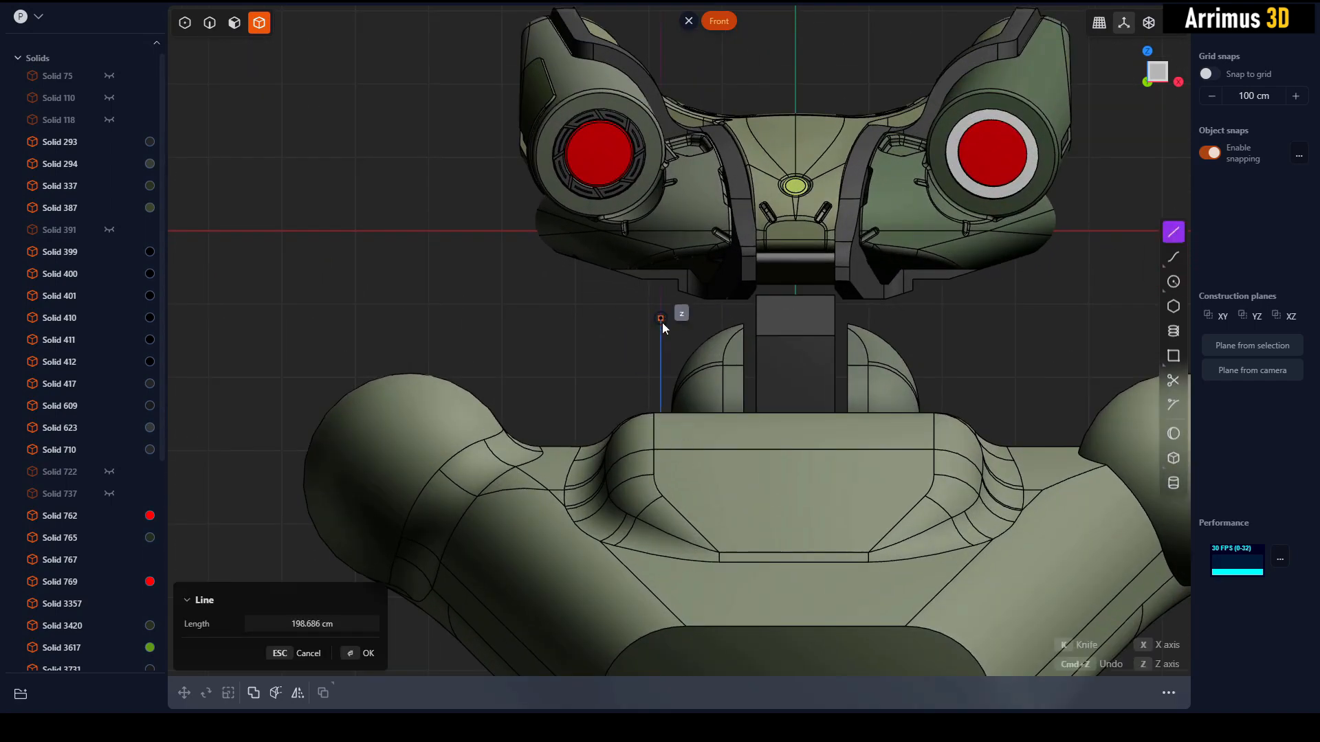
left_click(659, 347)
left_click(559, 295)
left_click(513, 339)
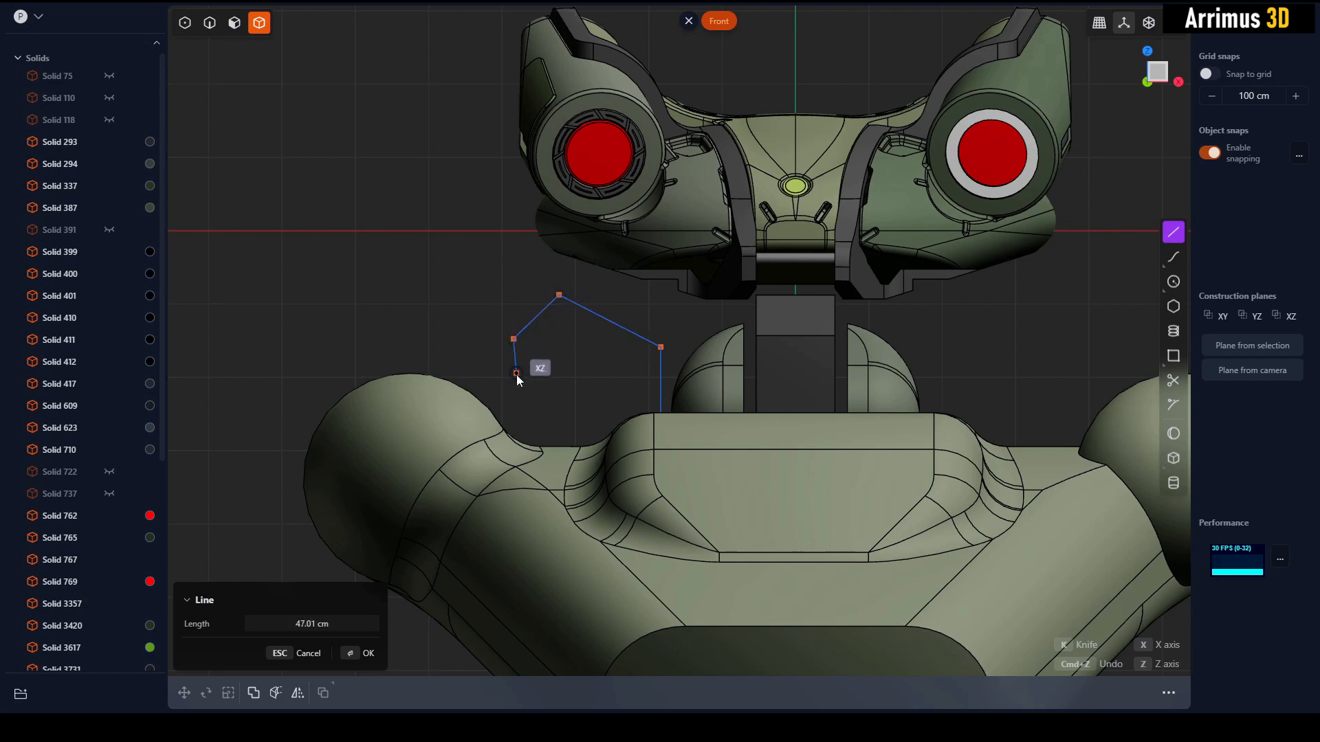
left_click(509, 490)
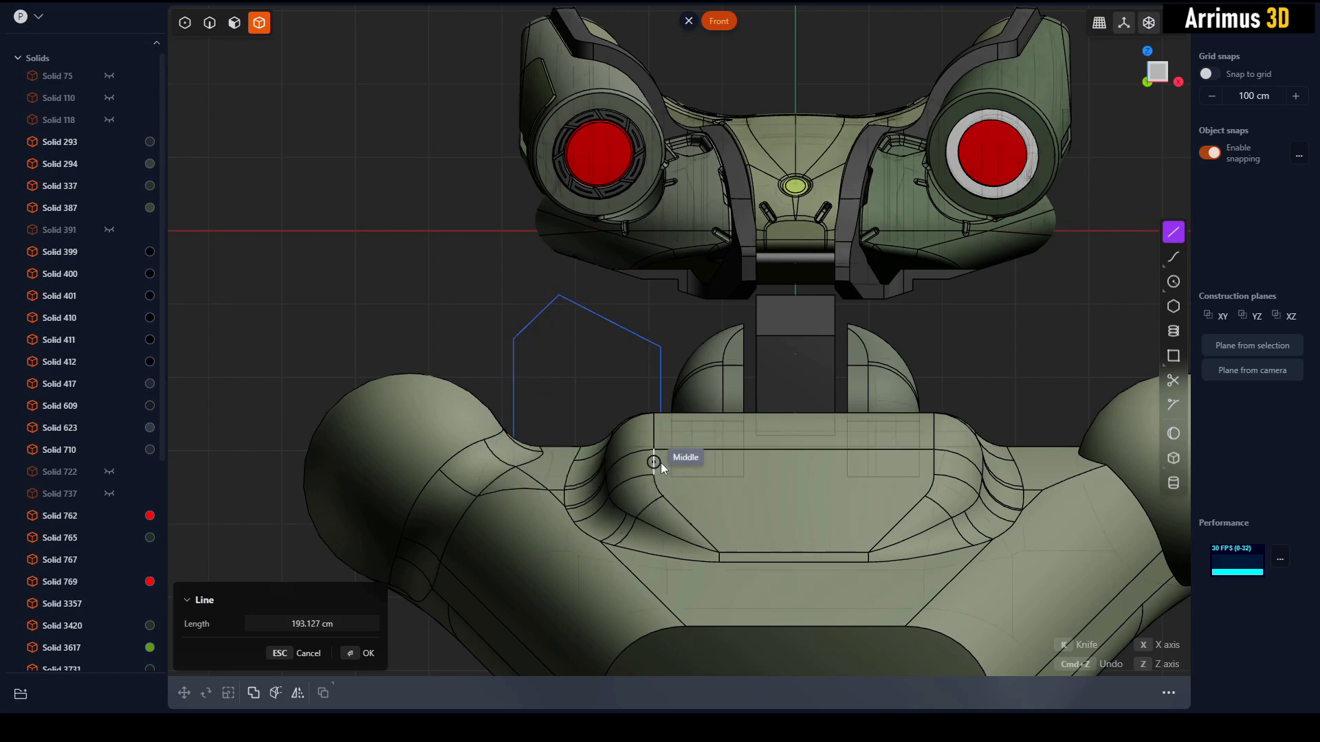
left_click(661, 463)
Extrude the five-sided profile forward about 305 cm into a solid block beside the neck.
middle_click_drag(666, 468, 765, 415)
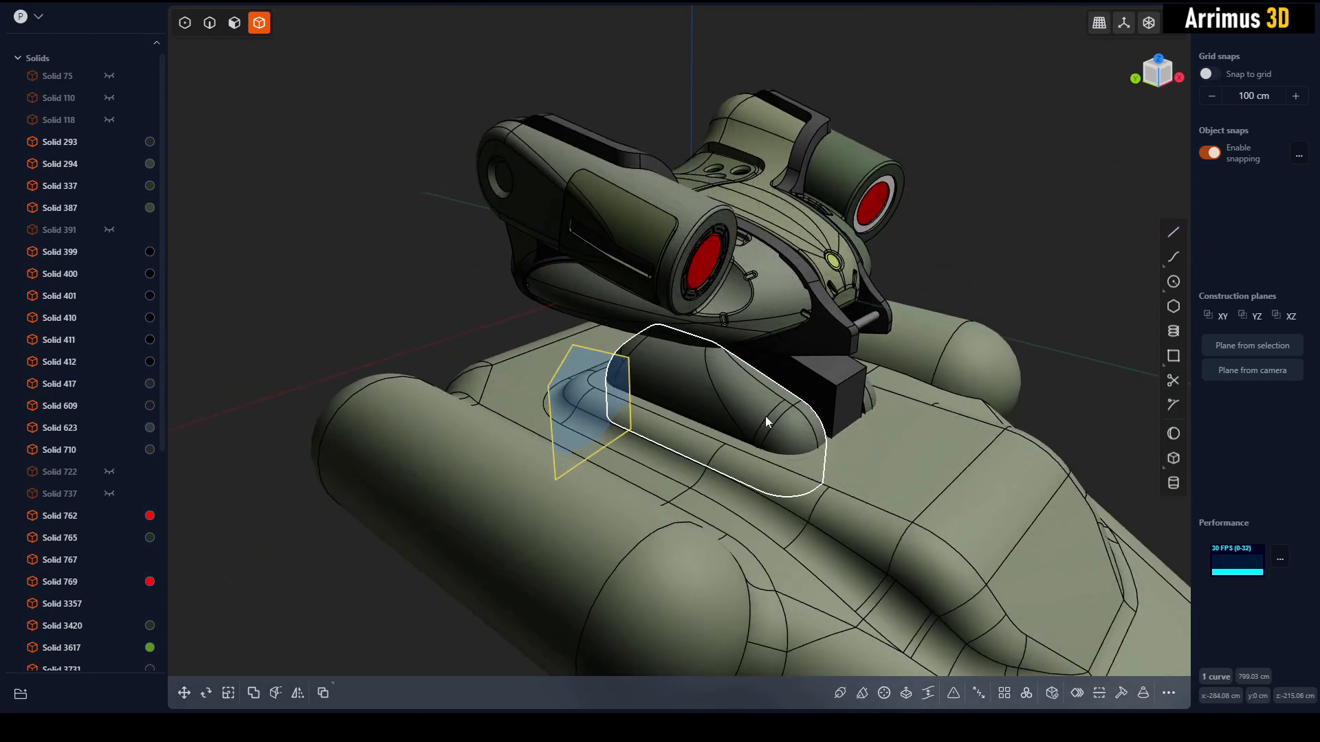
key("3")
middle_click_drag(687, 363, 677, 341)
left_click(603, 382)
key("e")
left_click(541, 332)
Give the new side block a dark grey-green material colour.
key("2")
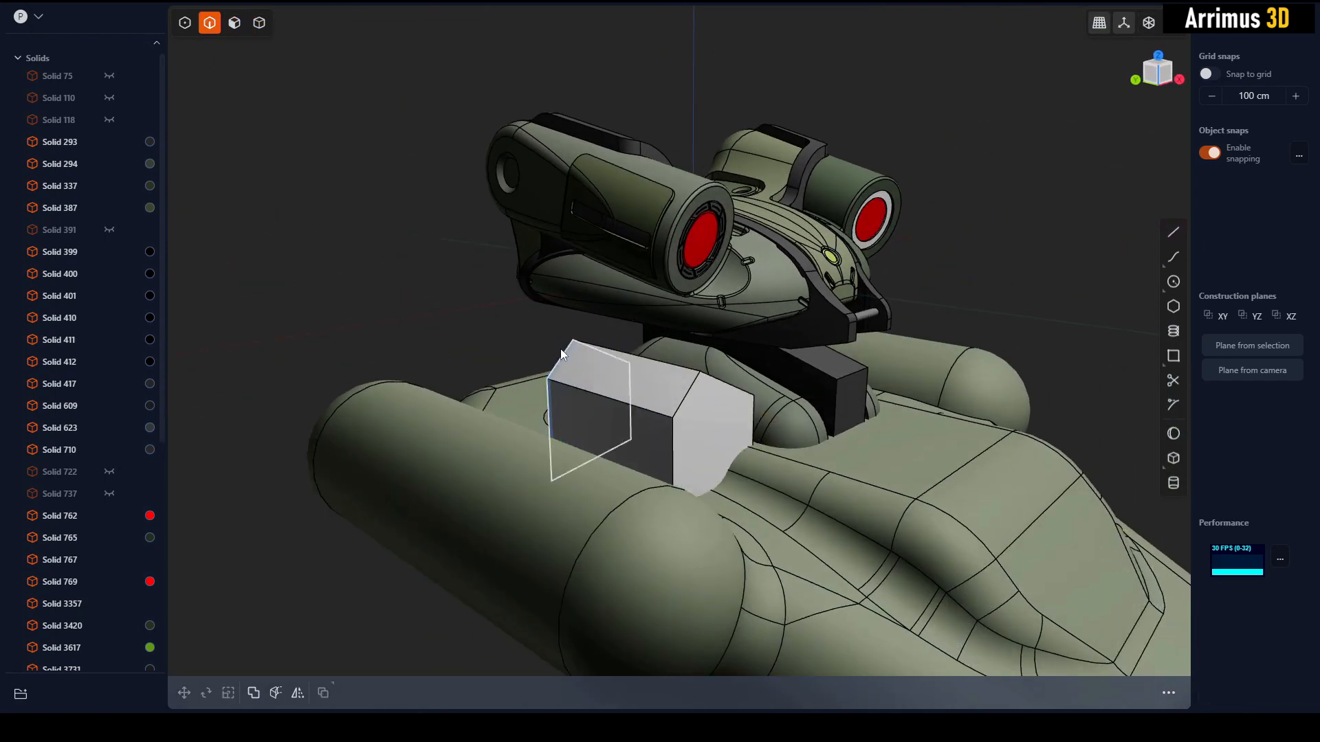
key("4")
left_click(612, 376)
key("m")
left_click(374, 309)
left_click(382, 425)
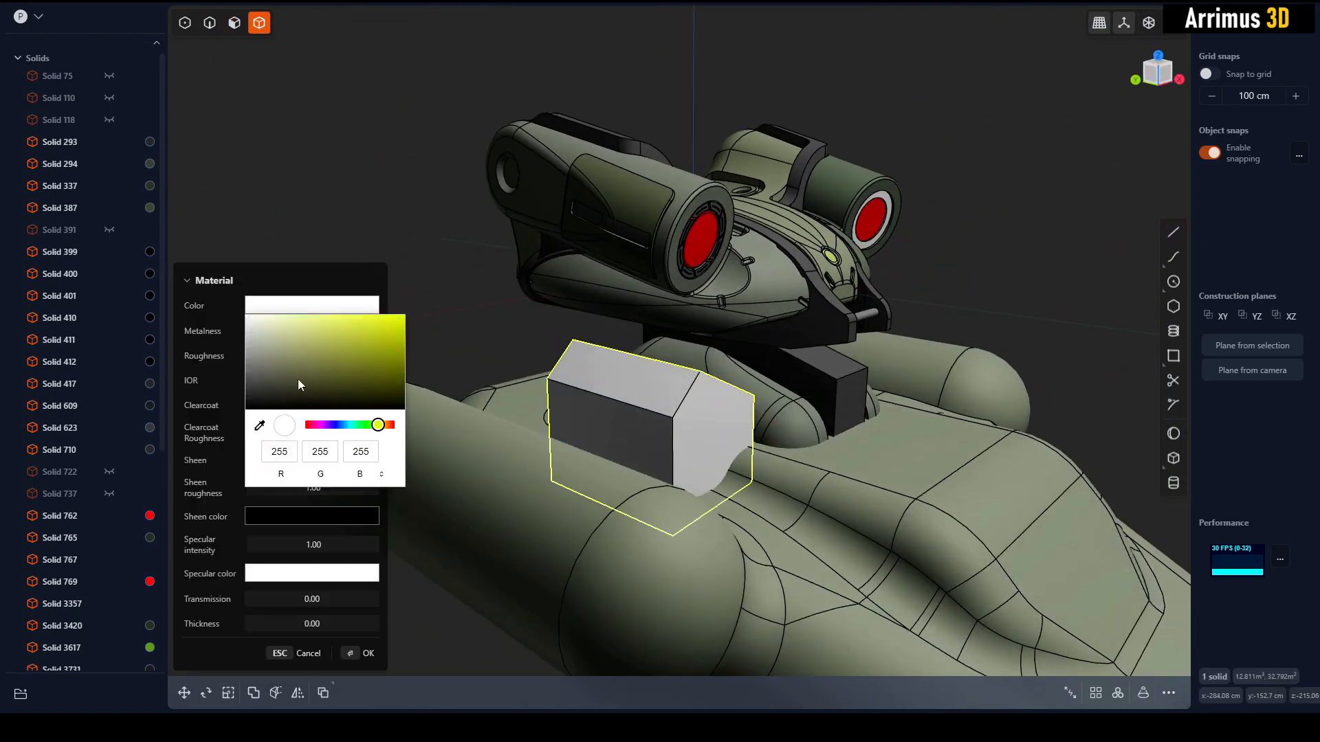
left_click(303, 385)
left_click(380, 426)
left_click(297, 388)
left_click(368, 233)
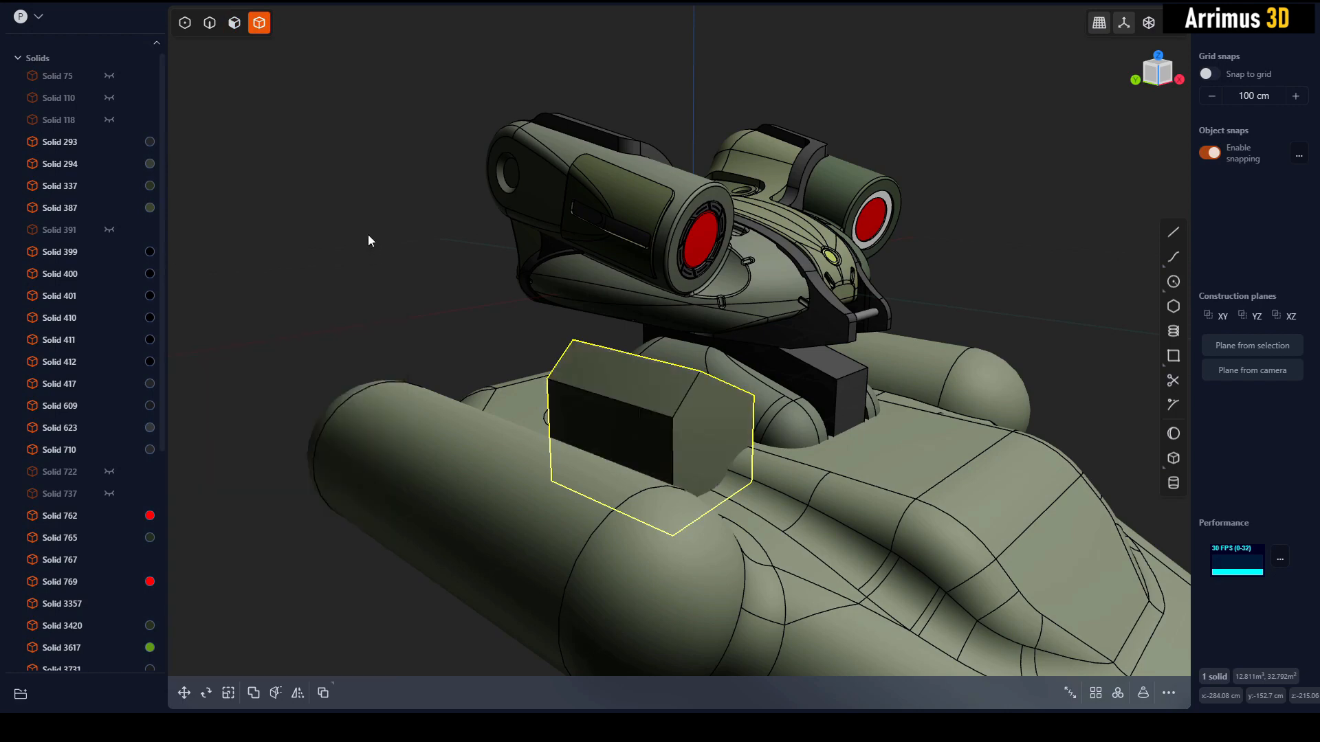
left_click(369, 233)
Fillet the side block's lengthwise ridge and outer shoulder edges together by about 83 cm.
middle_click_drag(369, 233, 312, 290)
middle_click_drag(418, 339, 597, 366)
left_click(621, 356)
left_click(591, 396, "shift")
key("b")
key("d")
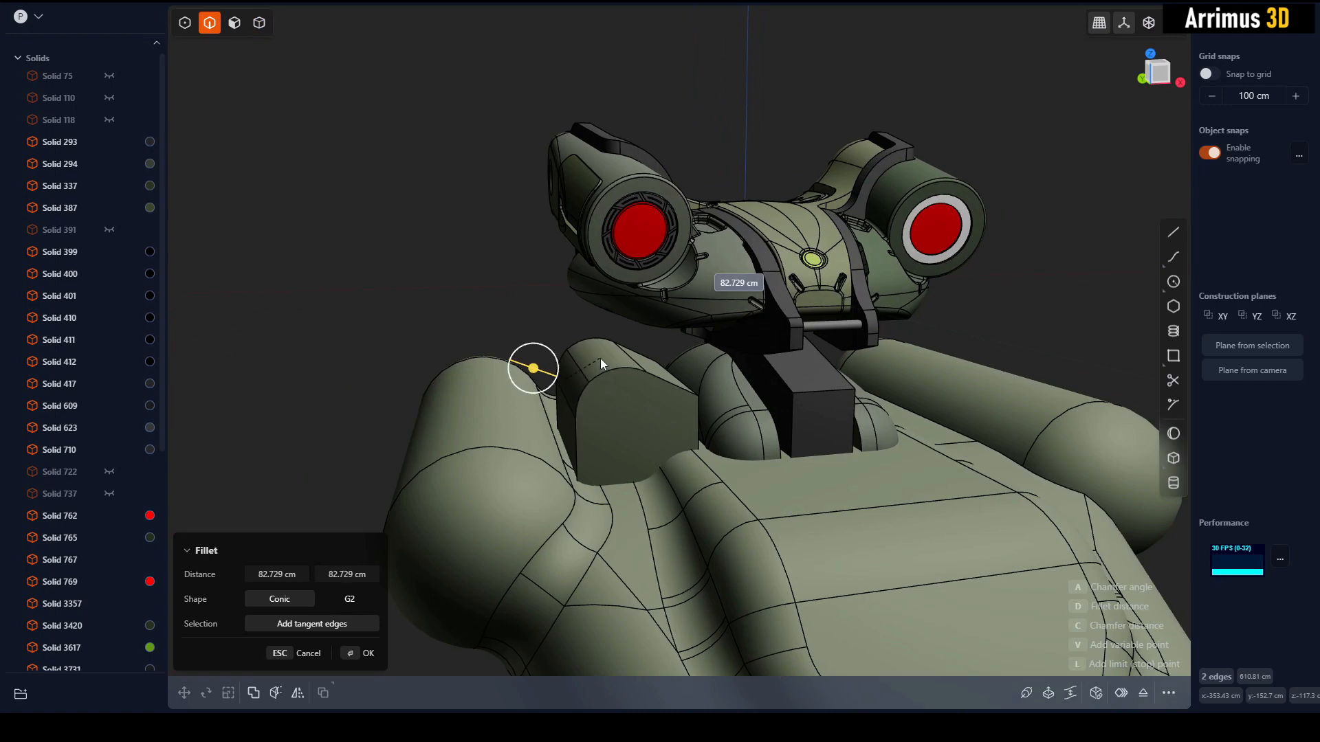
left_click(600, 364)
Fillet the remaining lengthwise crease on the side block's outer top by about 75 cm.
left_click(579, 374)
key("b")
key("d")
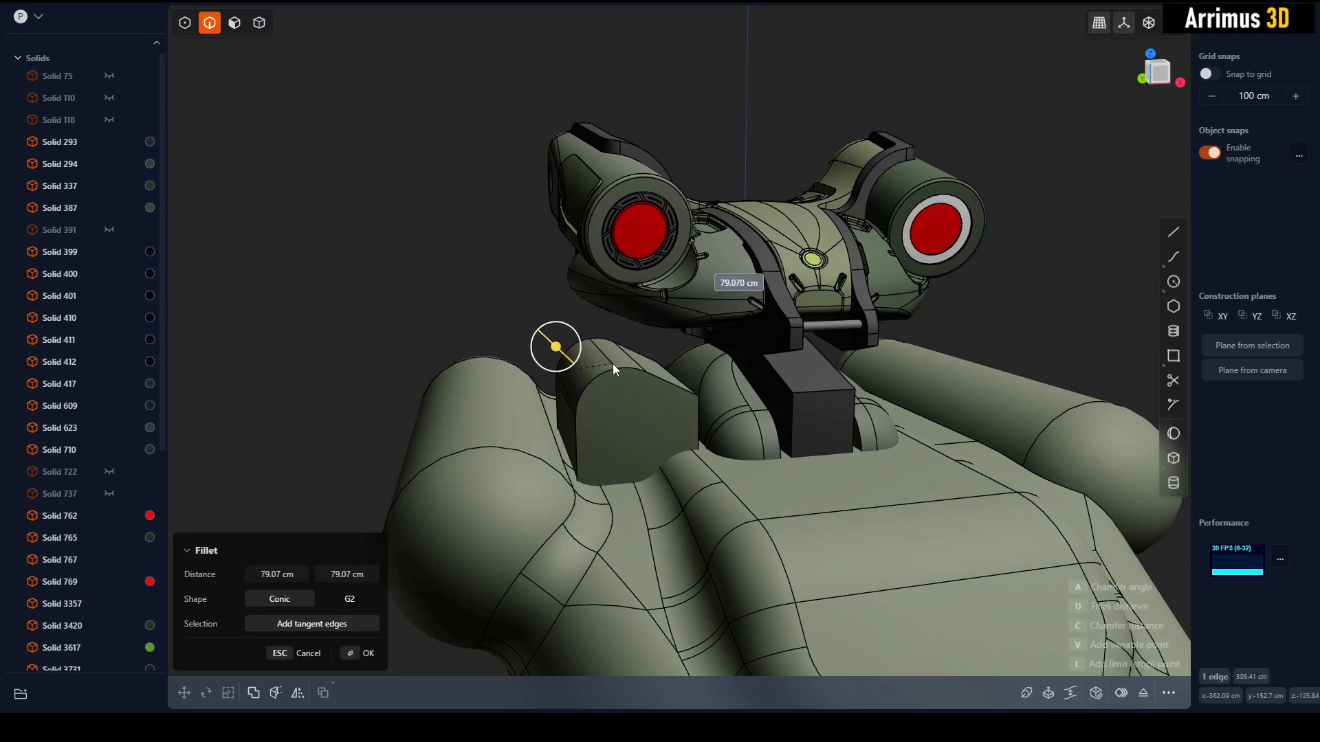
mouse_move(614, 370)
middle_mouse_down()
mouse_move(586, 333)
mouse_move(571, 373)
mouse_move(595, 386)
middle_mouse_up()
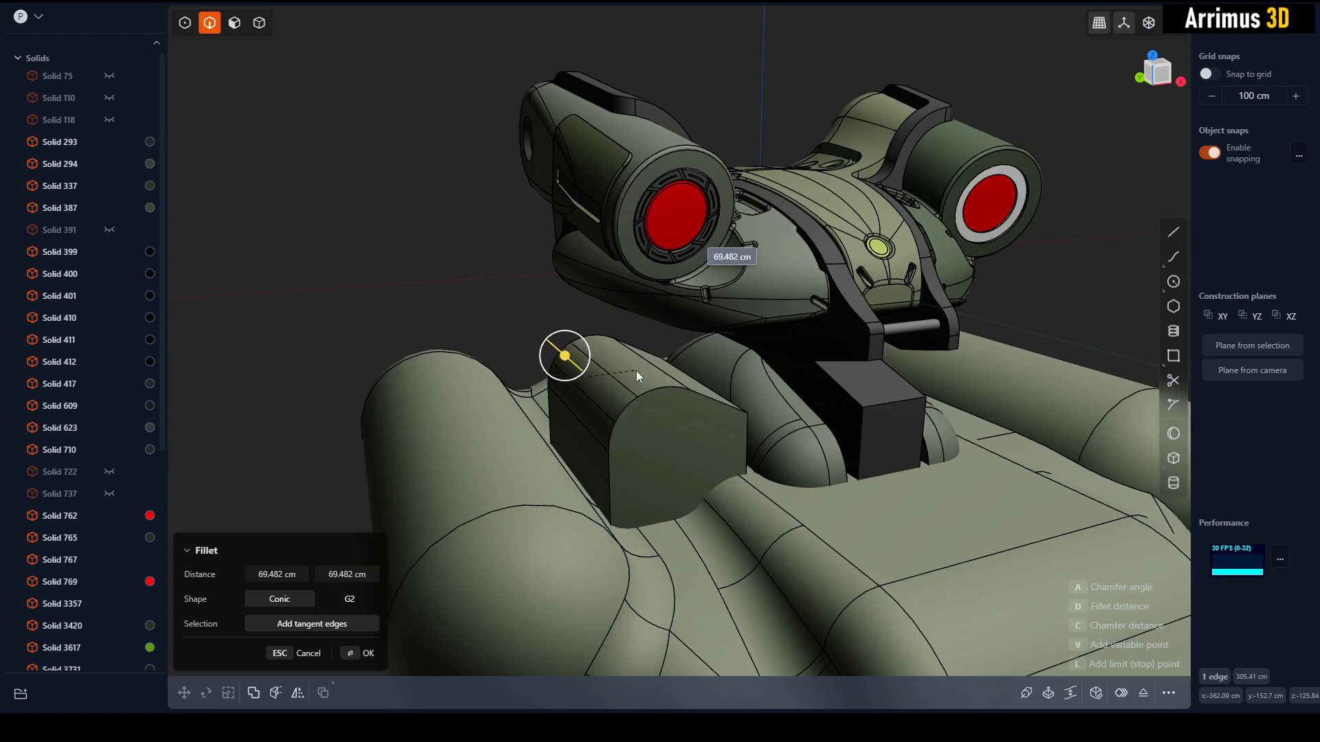
left_click(637, 370)
left_click(654, 390)
key("b")
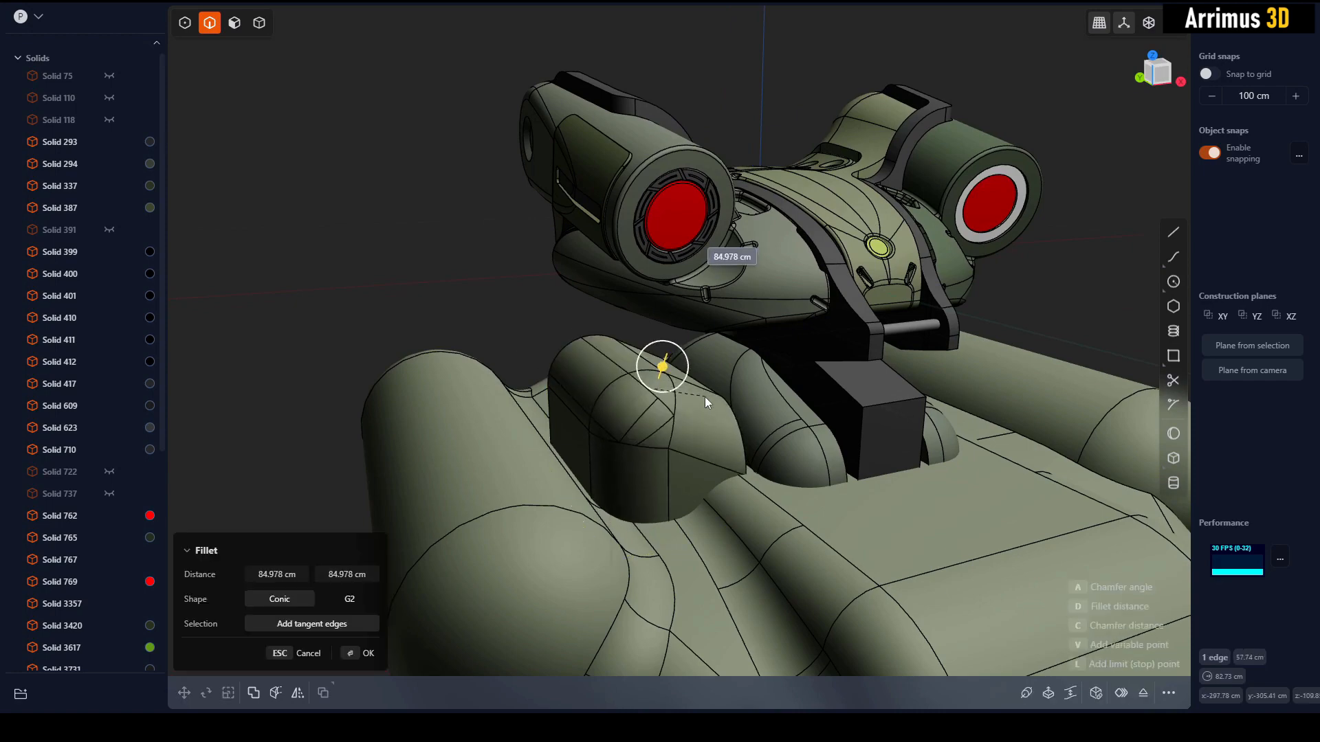
key("Escape")
Fillet the perimeter edge of the side block's rear end face into a broad rounded end.
middle_click_drag(474, 412, 741, 411)
left_click(723, 401)
key("b")
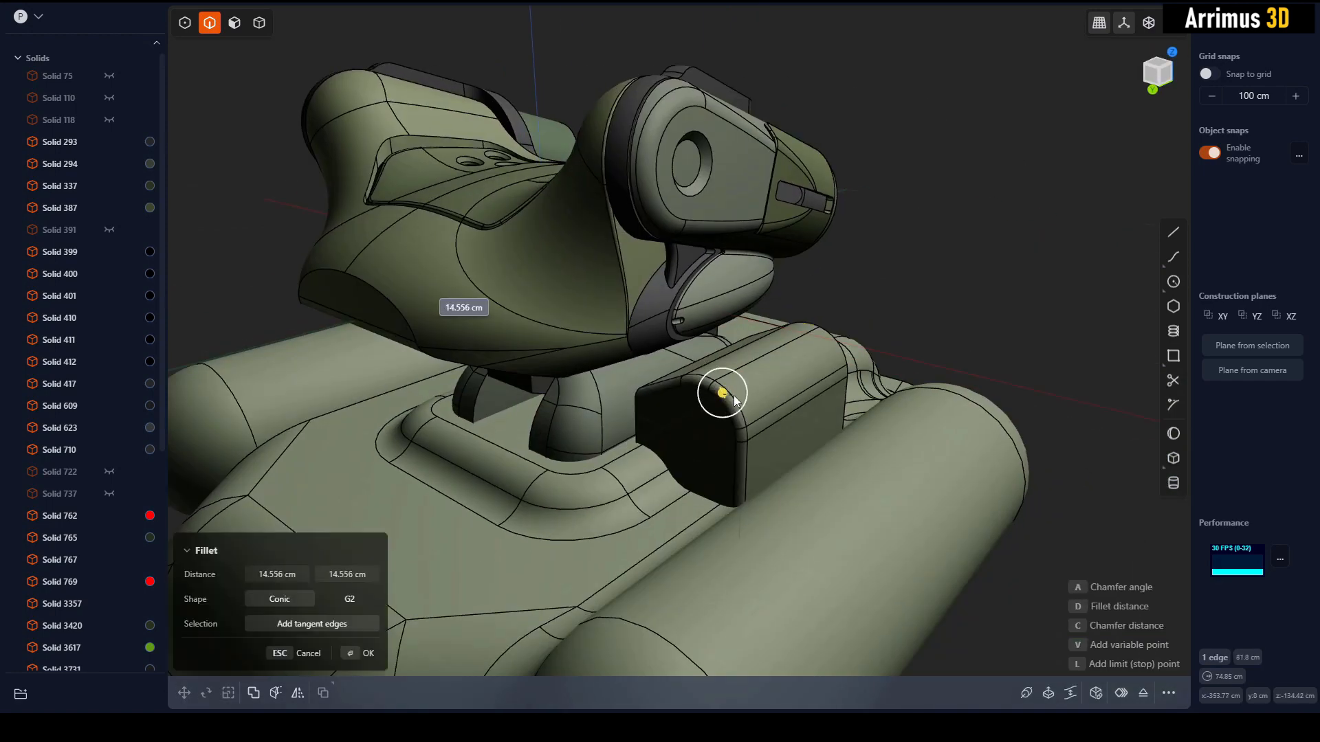
left_click(761, 390)
Offset the side block's rear end face outward by about 88 cm.
key("3")
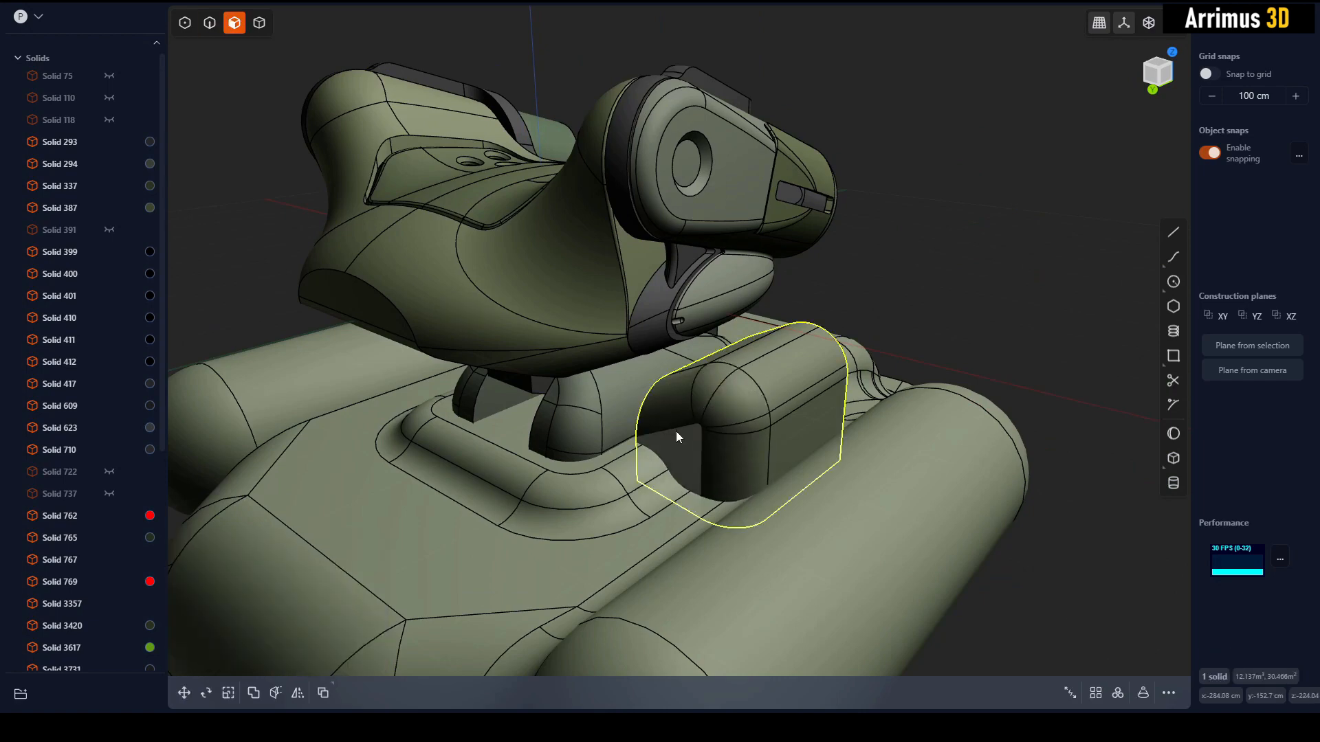
left_click(675, 431)
key("o")
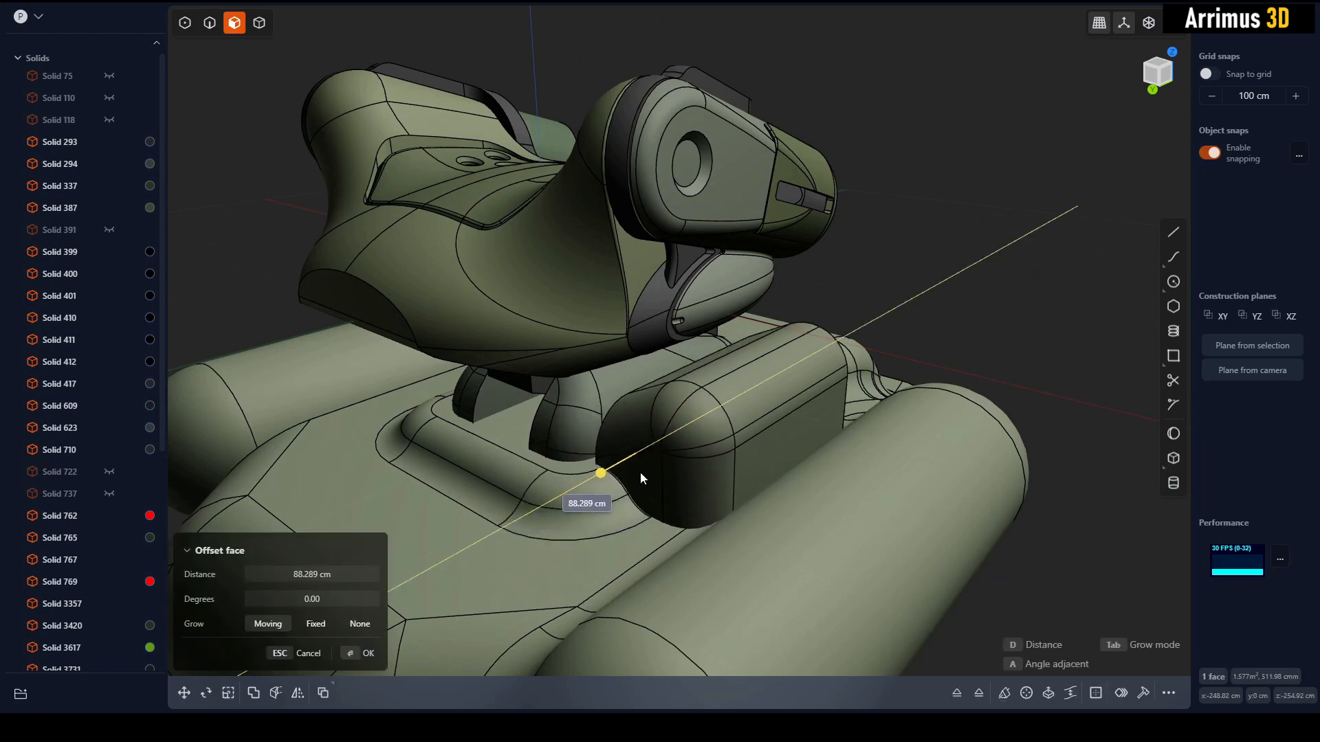
Try to offset three of the side block's faces, and undo the attempted changes.
middle_click_drag(641, 472, 686, 335)
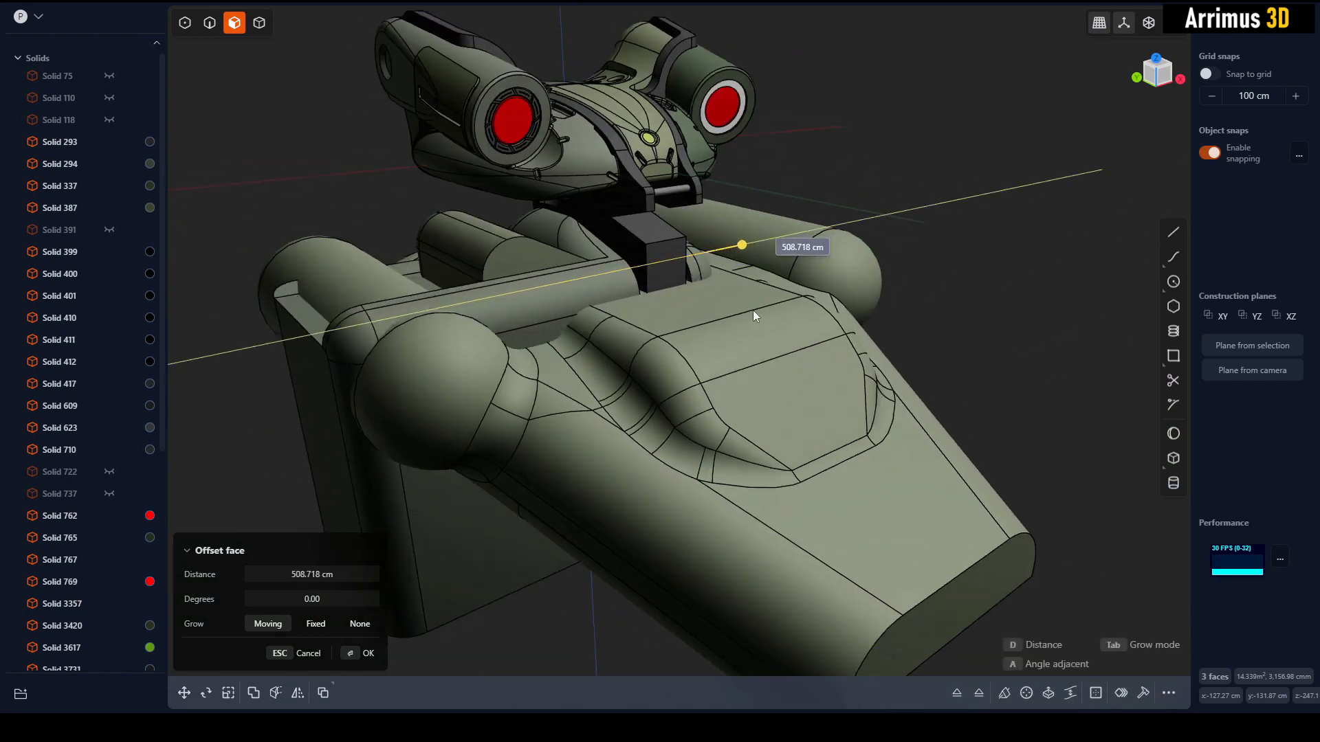
key("Escape")
key("o")
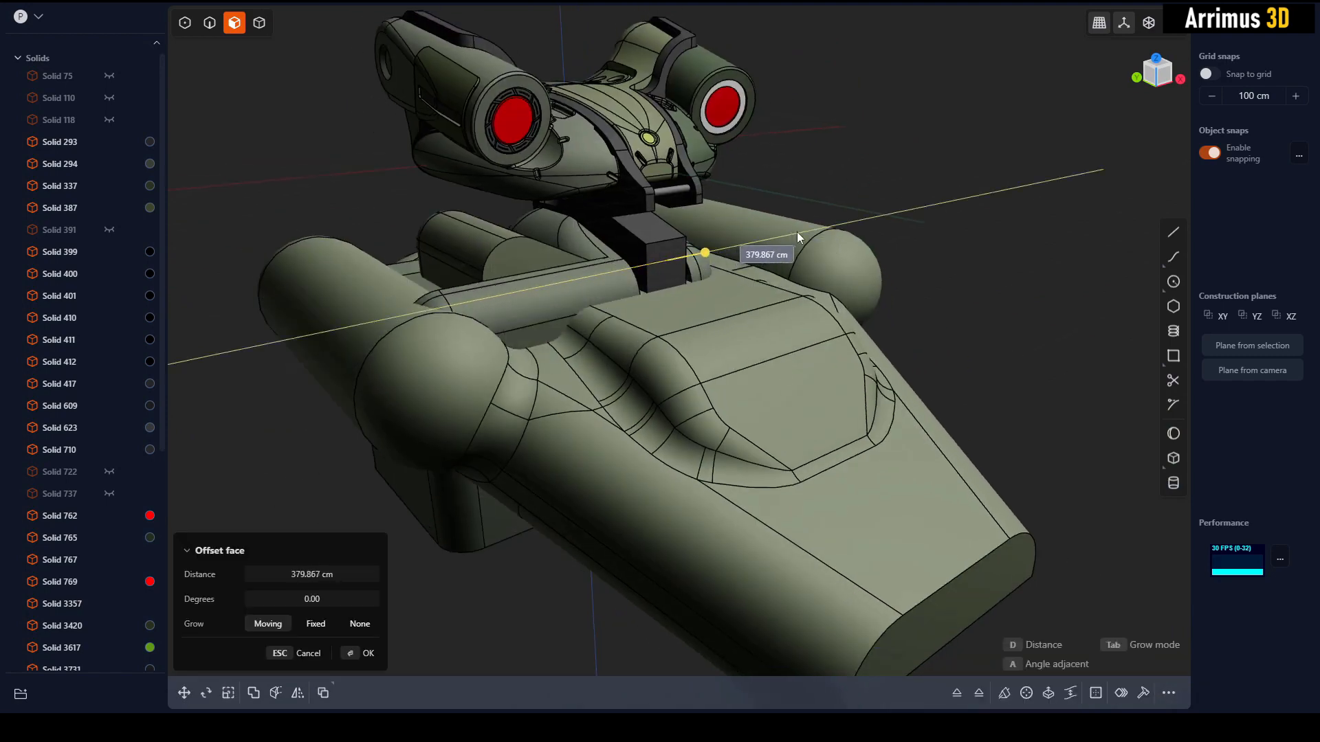
key("Escape")
key("ctrl+z")
middle_click_drag(809, 217, 975, 220)
key("ctrl+z")
key("Escape")
key("Escape")
scroll(894, 289, "down", 3)
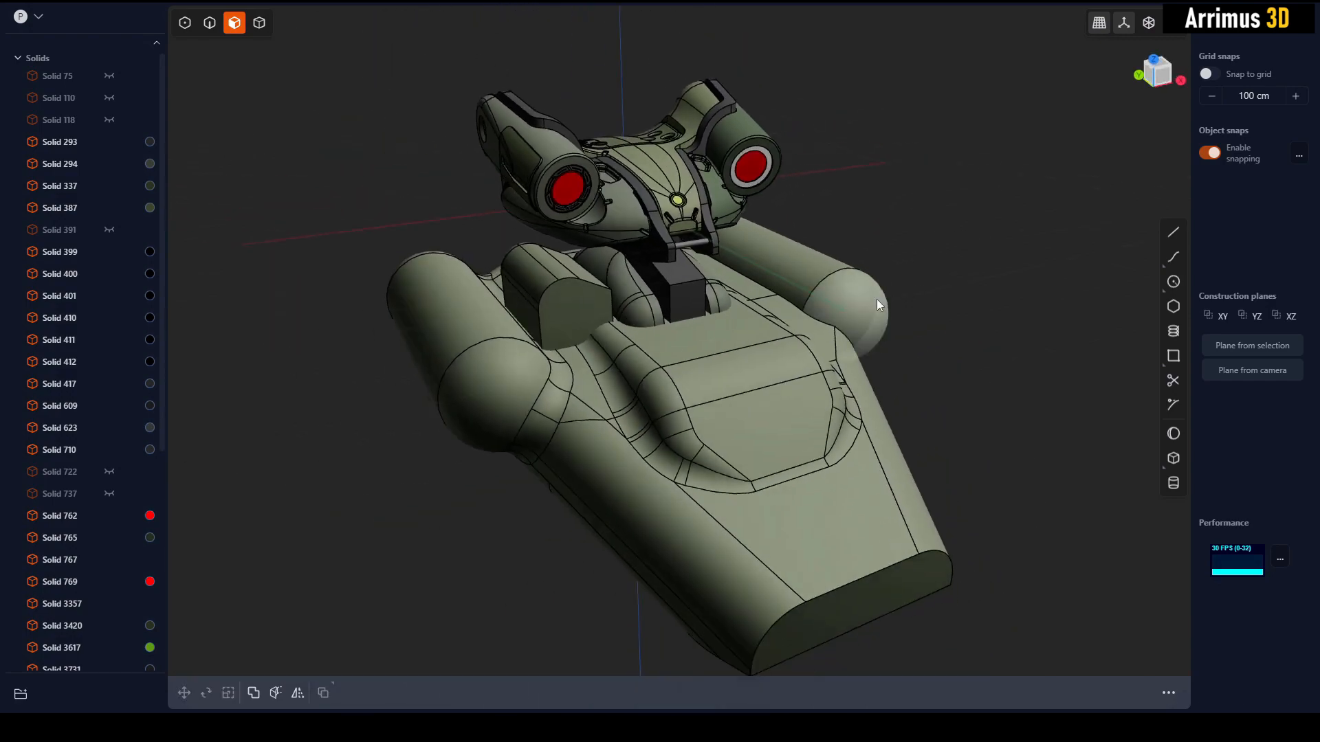
Try to fillet the perimeter edge of the side block's front end face by about 54 cm.
middle_click_drag(877, 299, 594, 398)
scroll(631, 326, "up", 5)
key("2")
left_click(579, 395)
key("b")
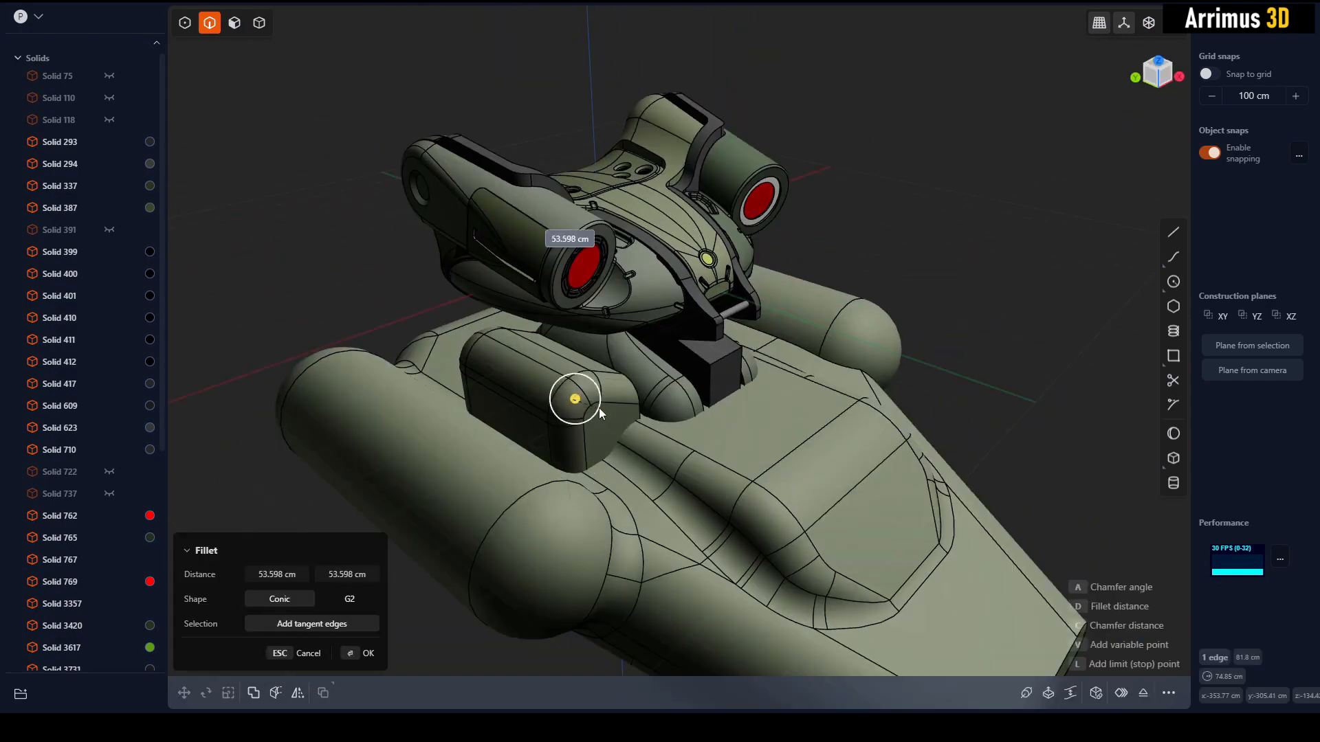
key("Escape")
middle_click_drag(926, 283, 522, 306)
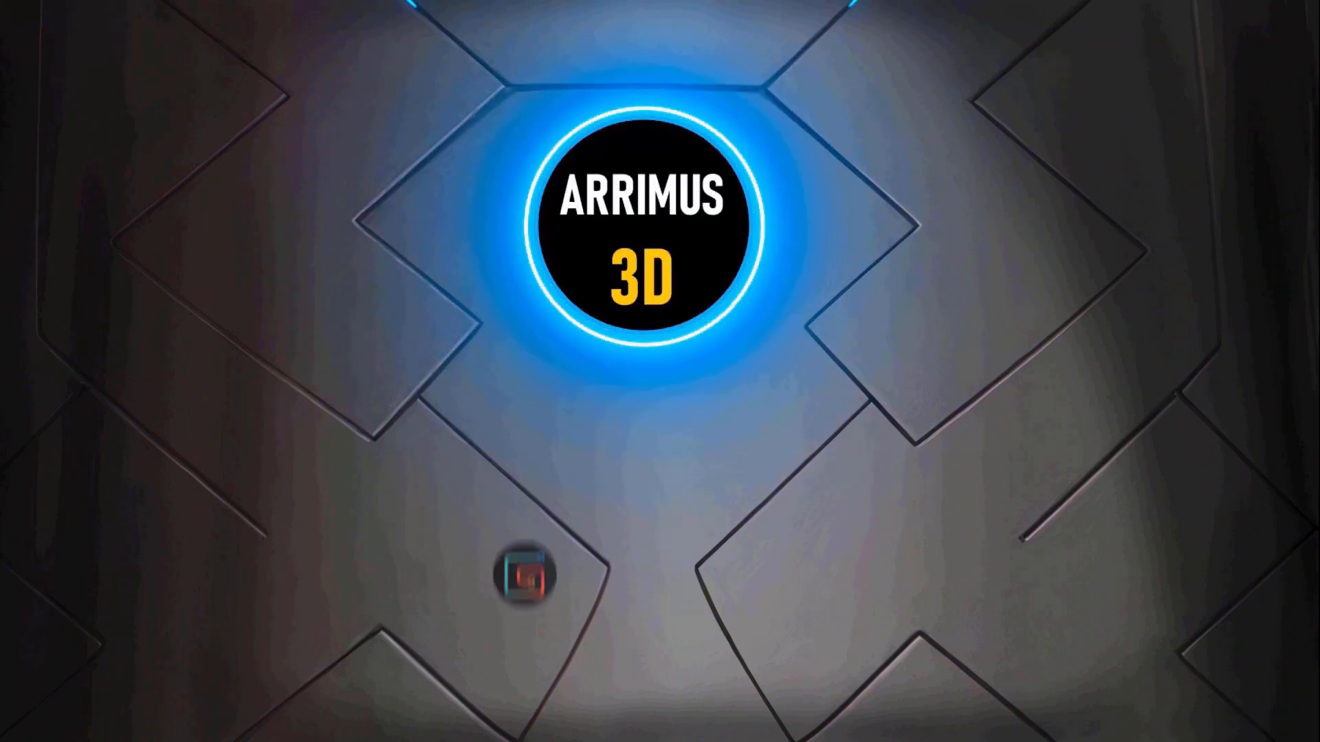